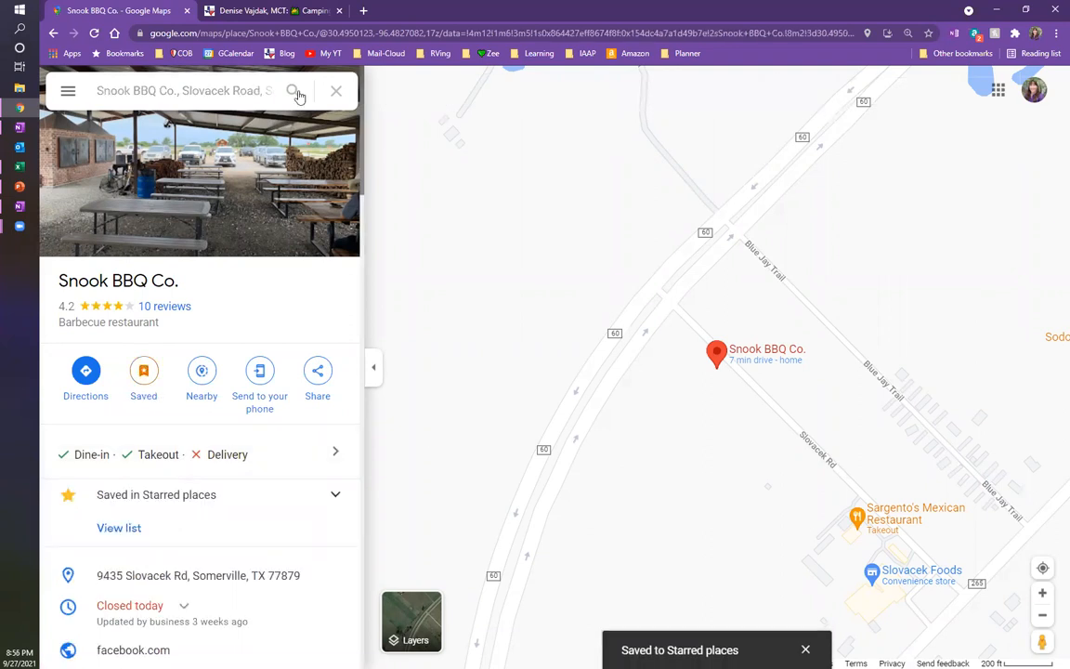
Save Snook BBQ Co. to a new list named "Grubs & Suds".
left_click(213, 93)
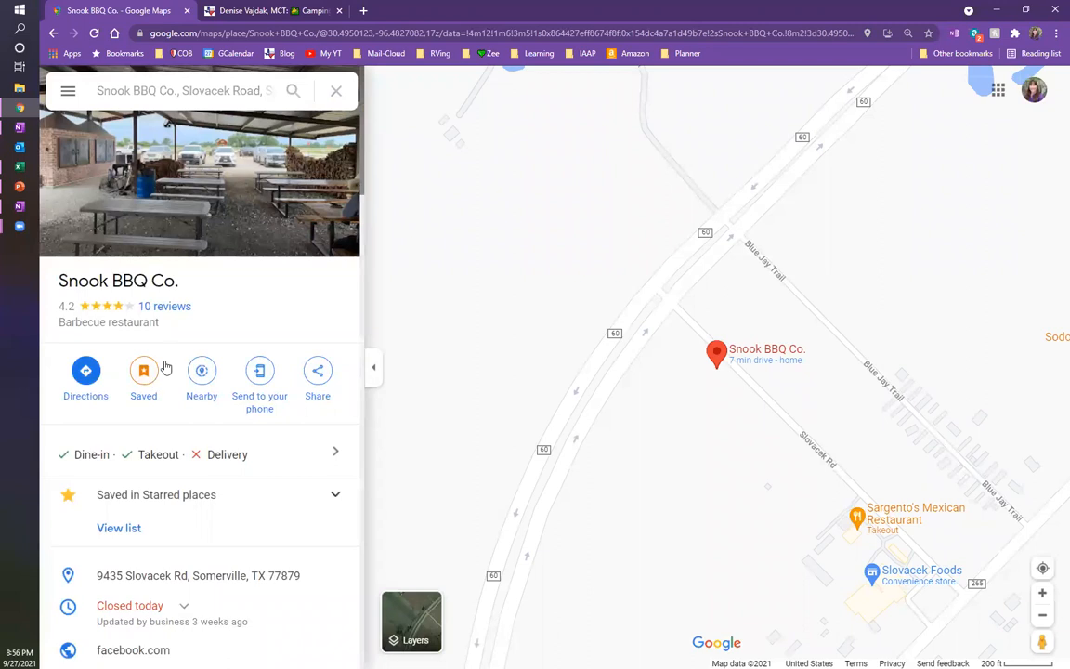
left_click(143, 374)
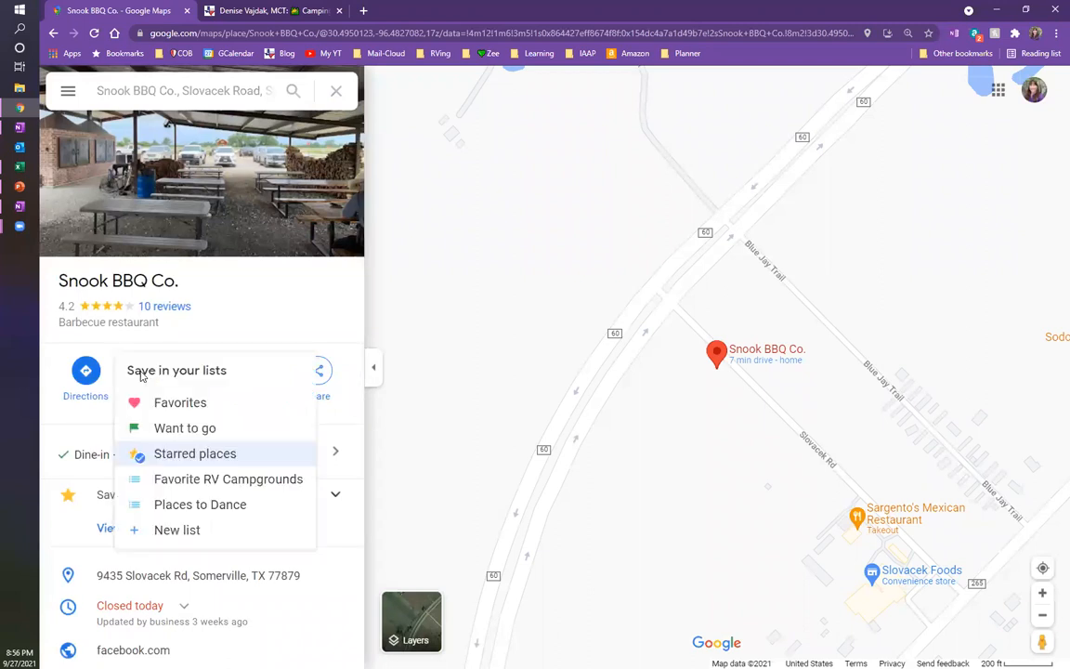
left_click(176, 529)
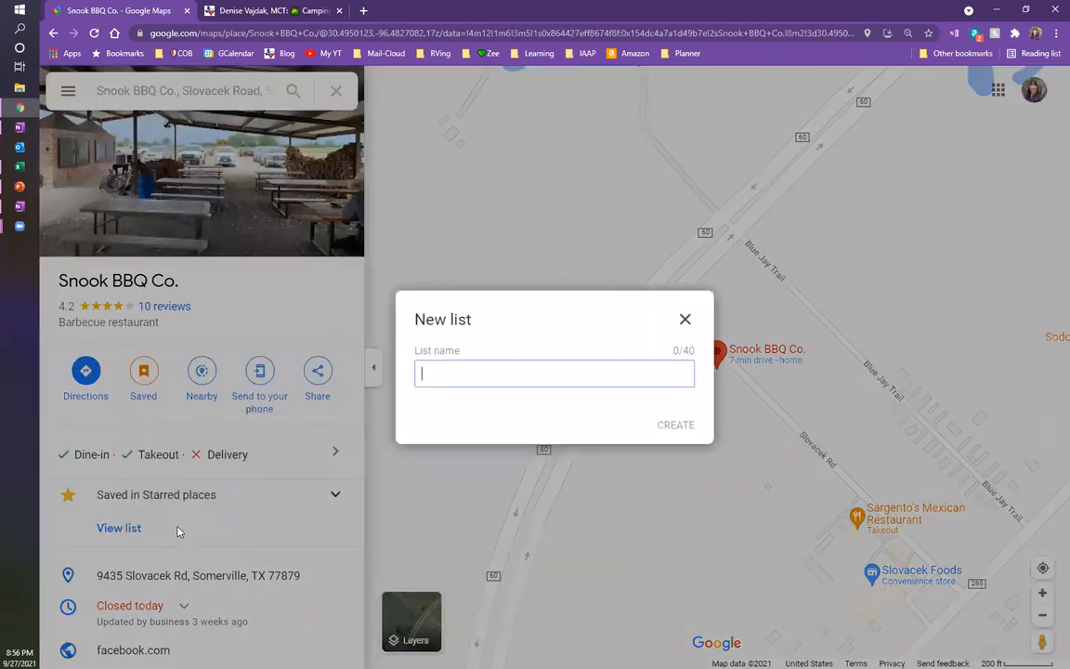
type("Grubs & Suds")
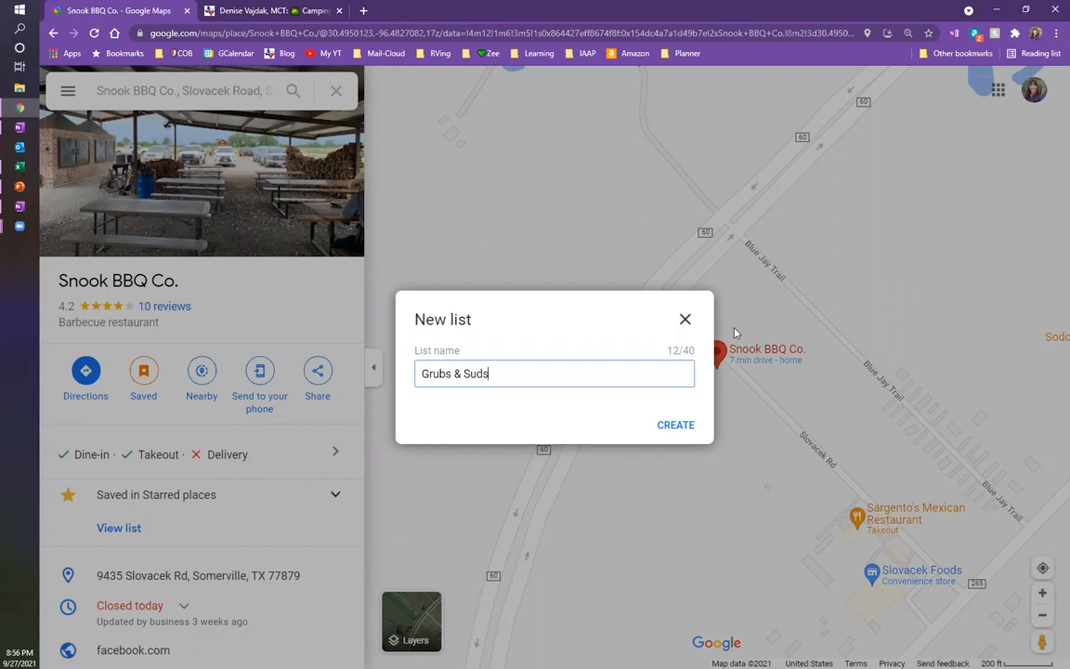
left_click(673, 427)
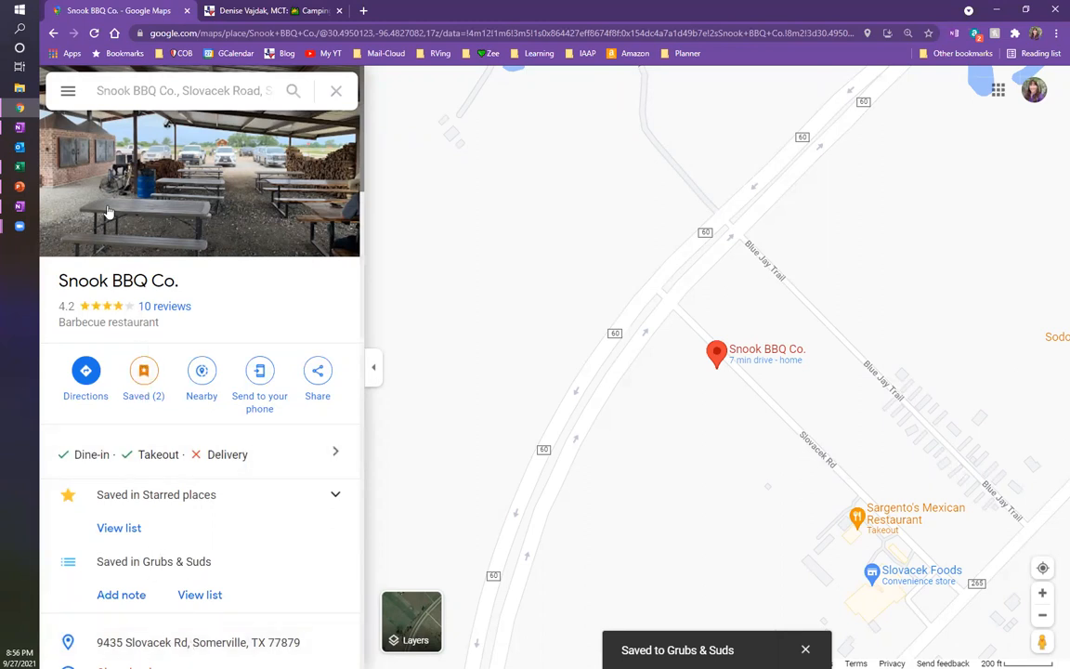
Open the saved place lists and examine the saved locations on the map across central Texas.
left_click(97, 90)
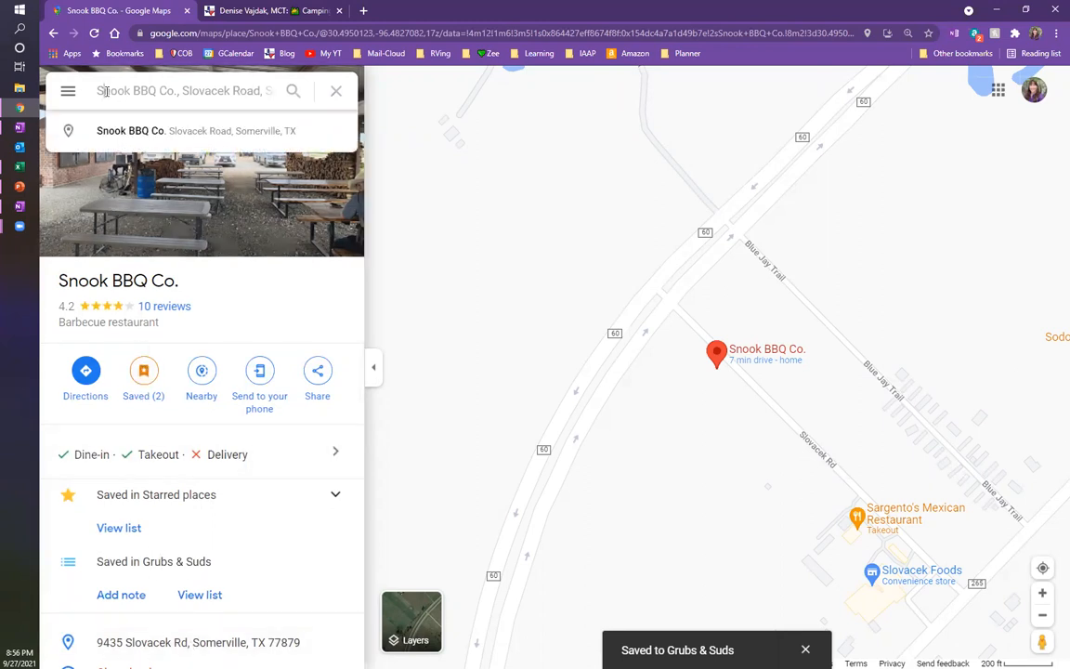
left_click(117, 90)
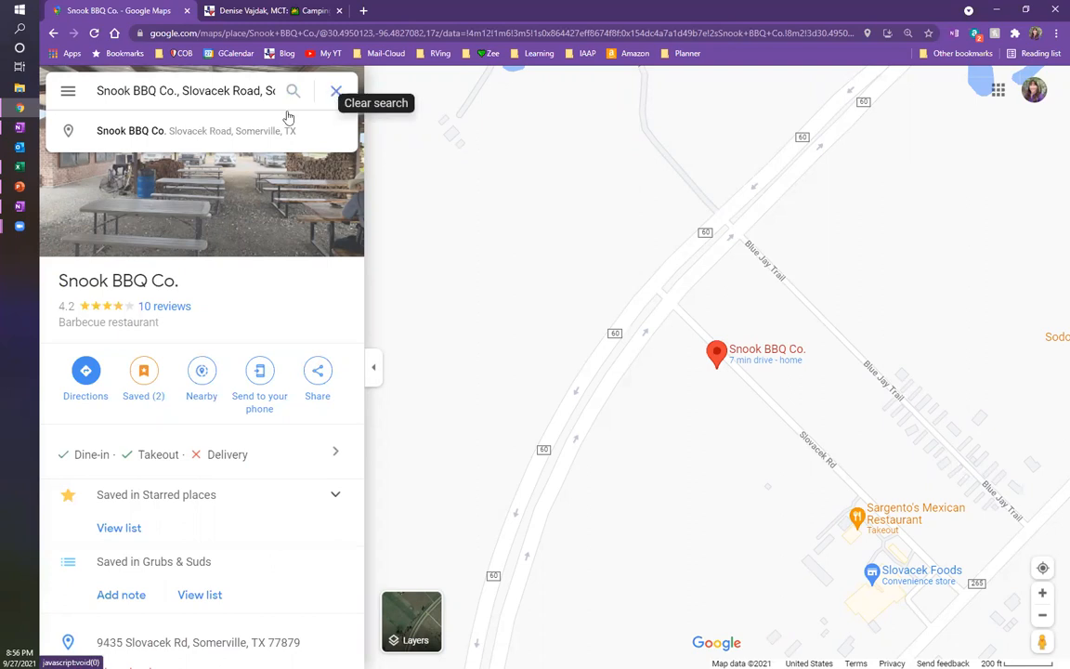
left_click(65, 93)
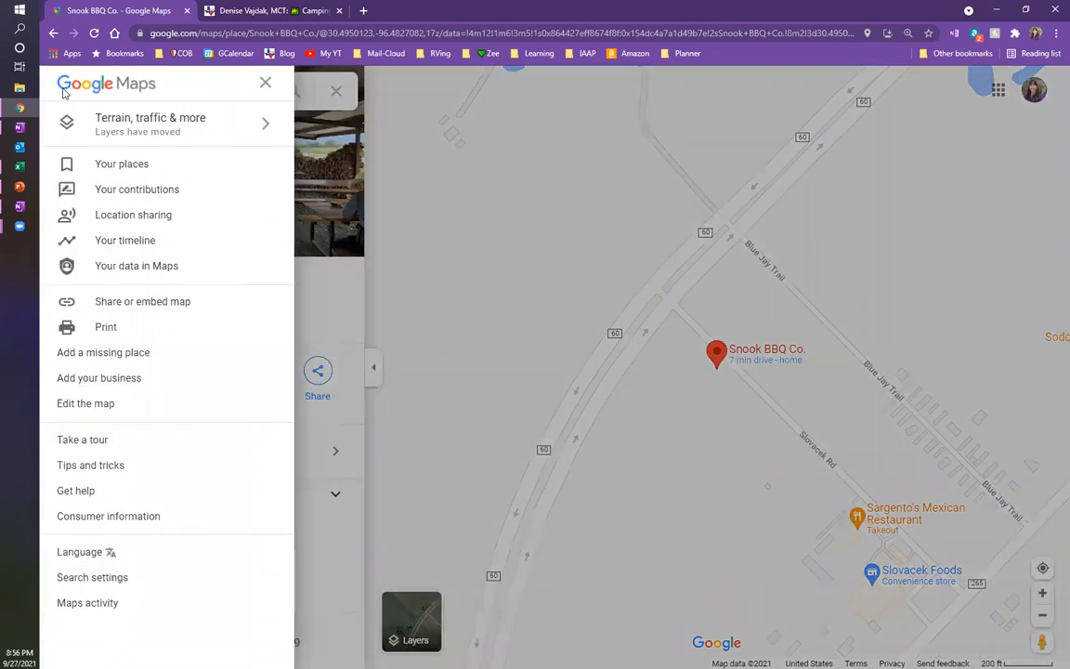
left_click(119, 168)
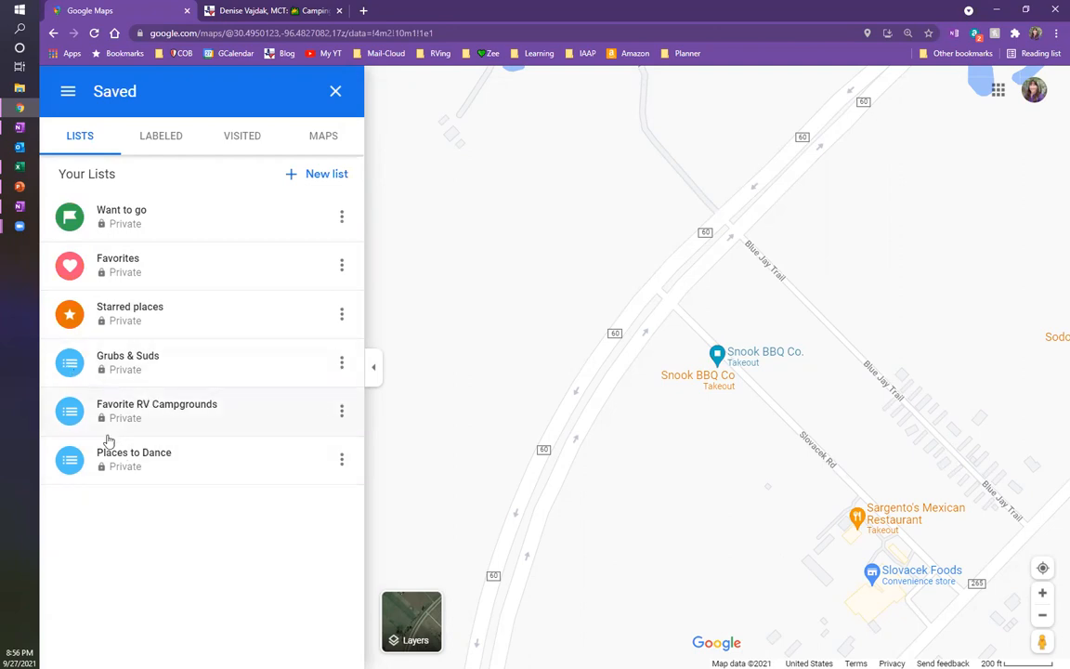
scroll(681, 477, "down", 3)
scroll(681, 479, "down", 8)
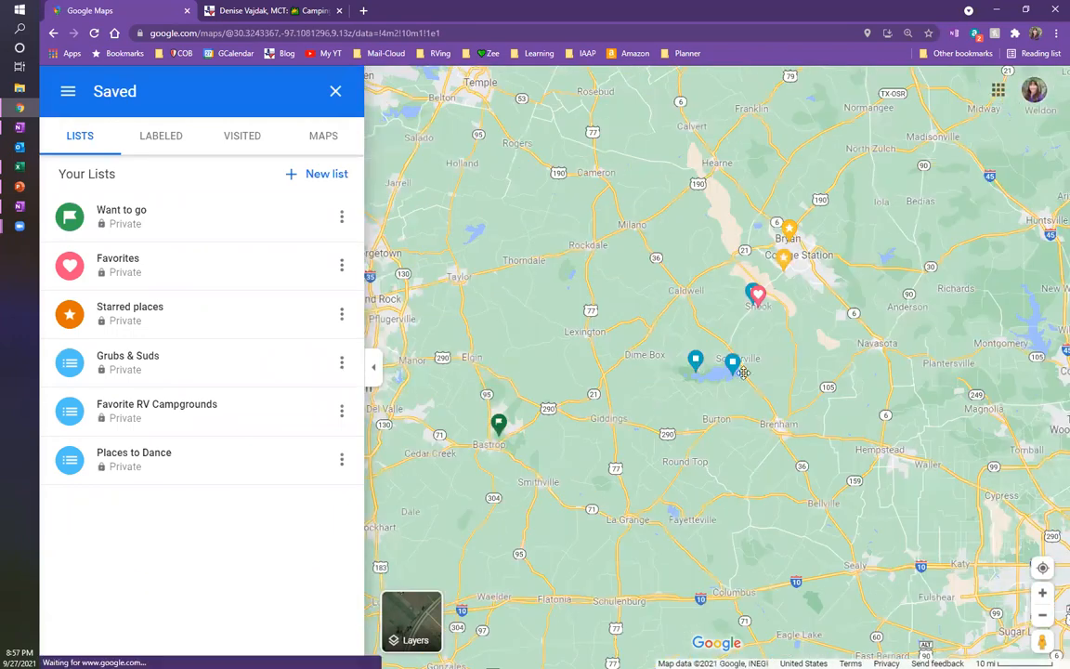
left_click_drag(650, 410, 783, 361)
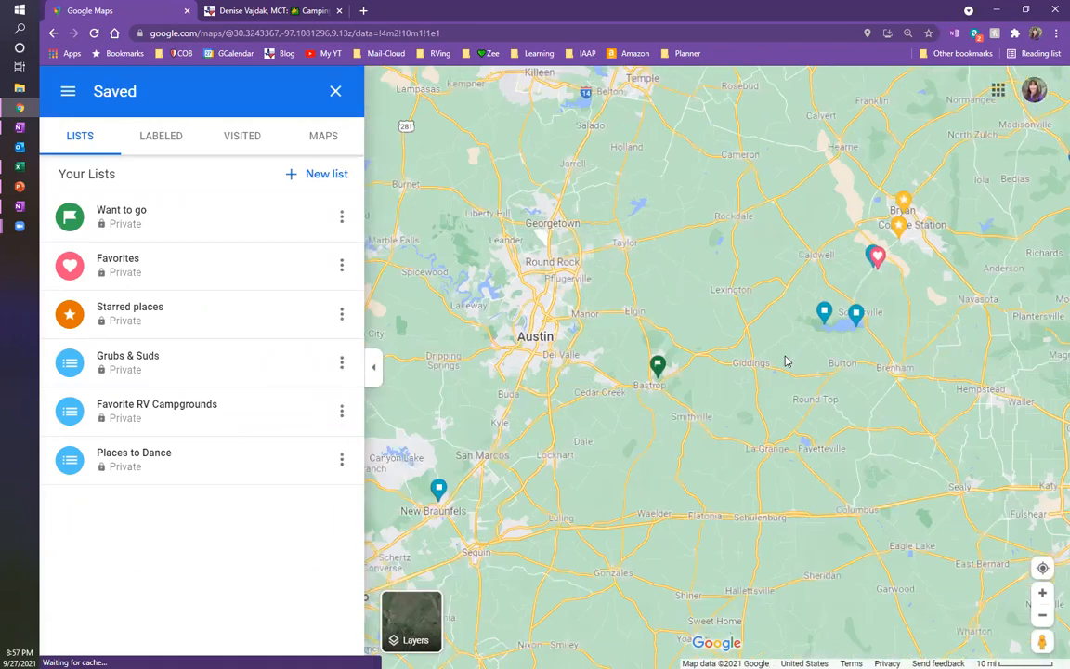
scroll(785, 361, "down", 2)
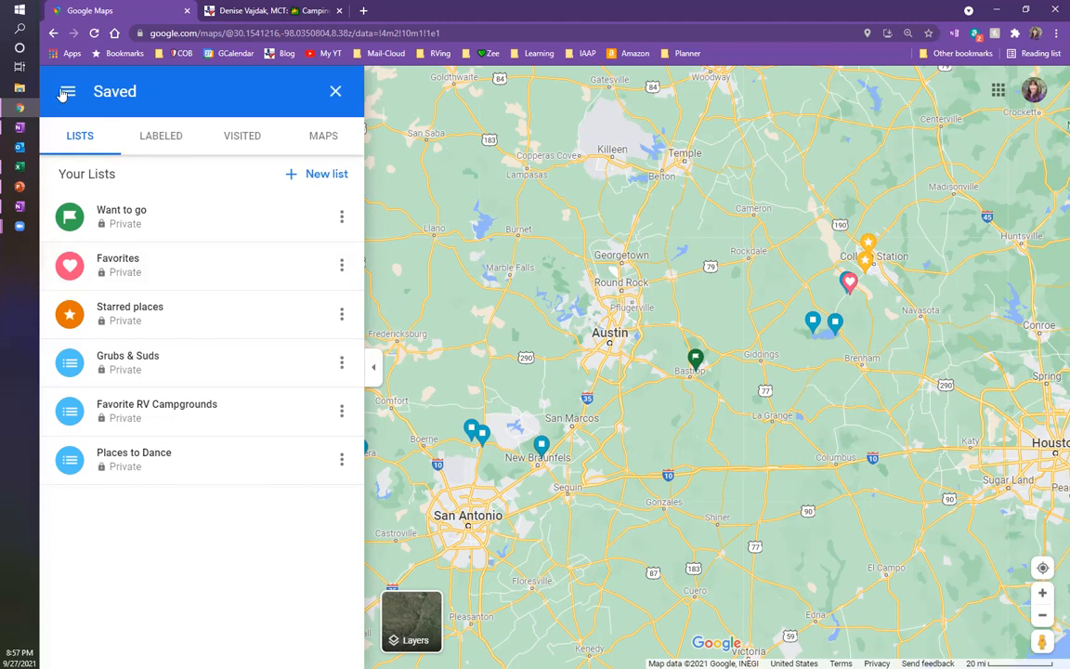
Reopen the saved places and create a new custom map from the collection of saved maps.
left_click(335, 91)
left_click(67, 91)
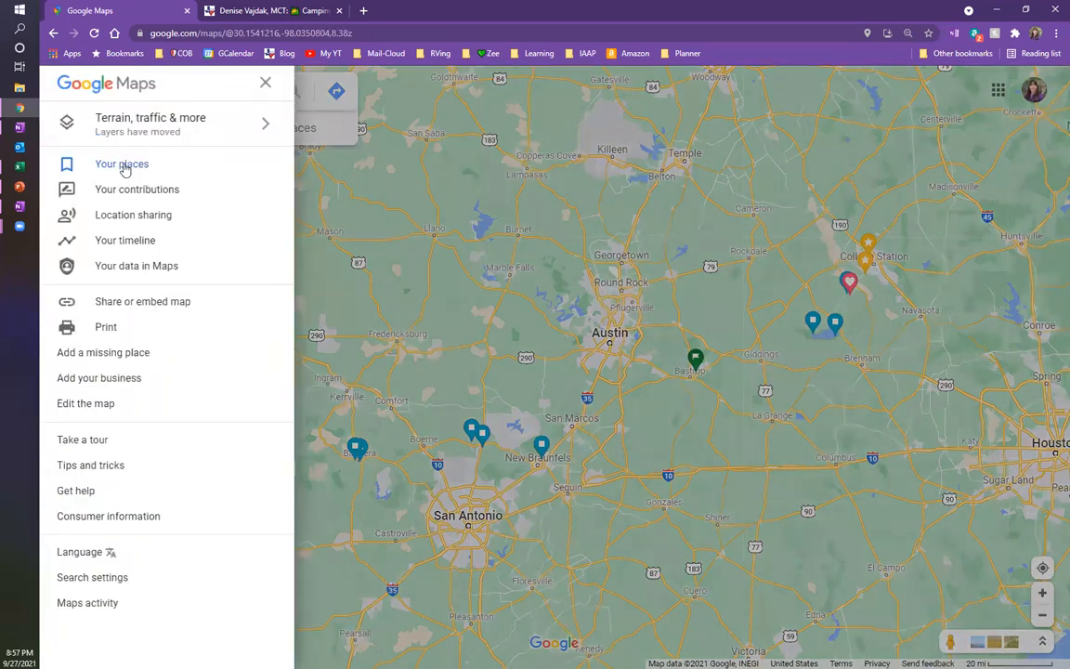
left_click(119, 165)
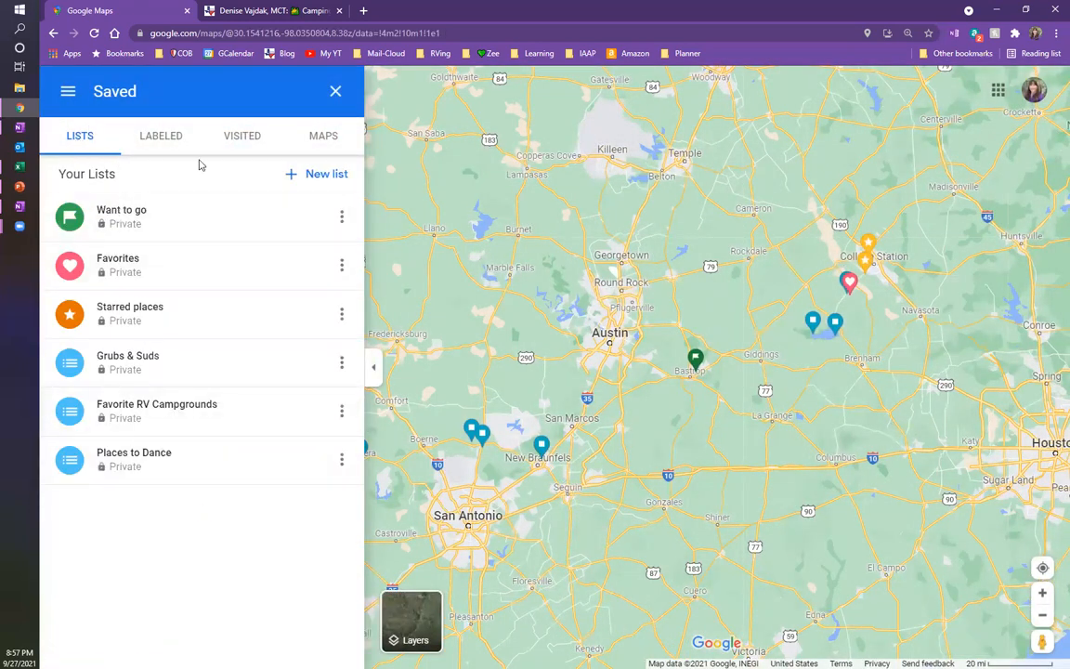
left_click(322, 137)
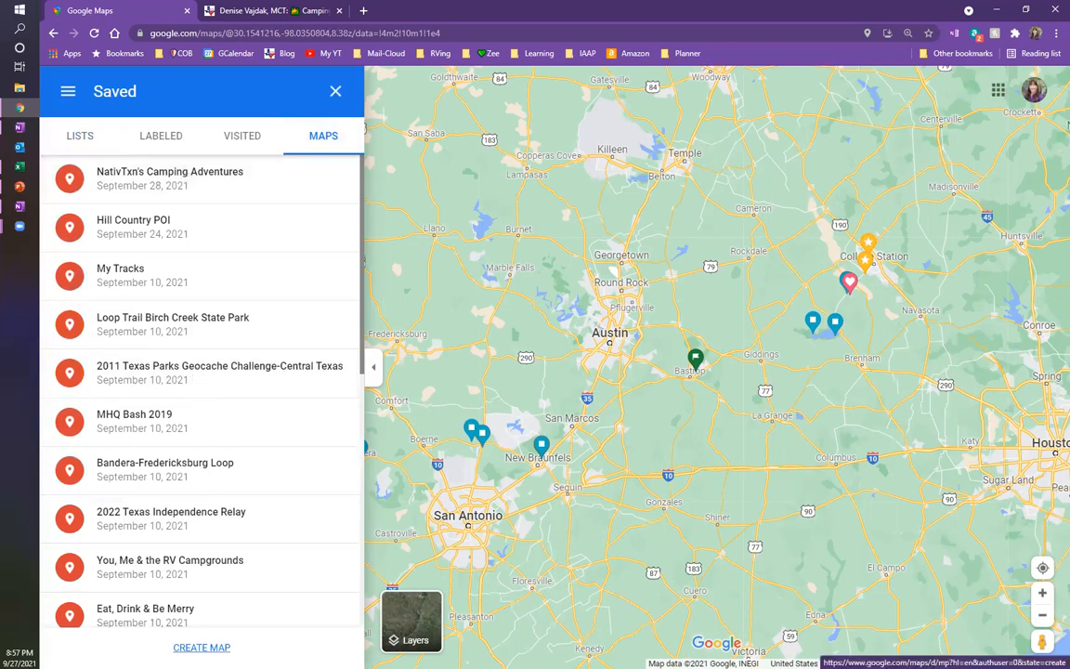
left_click(201, 647)
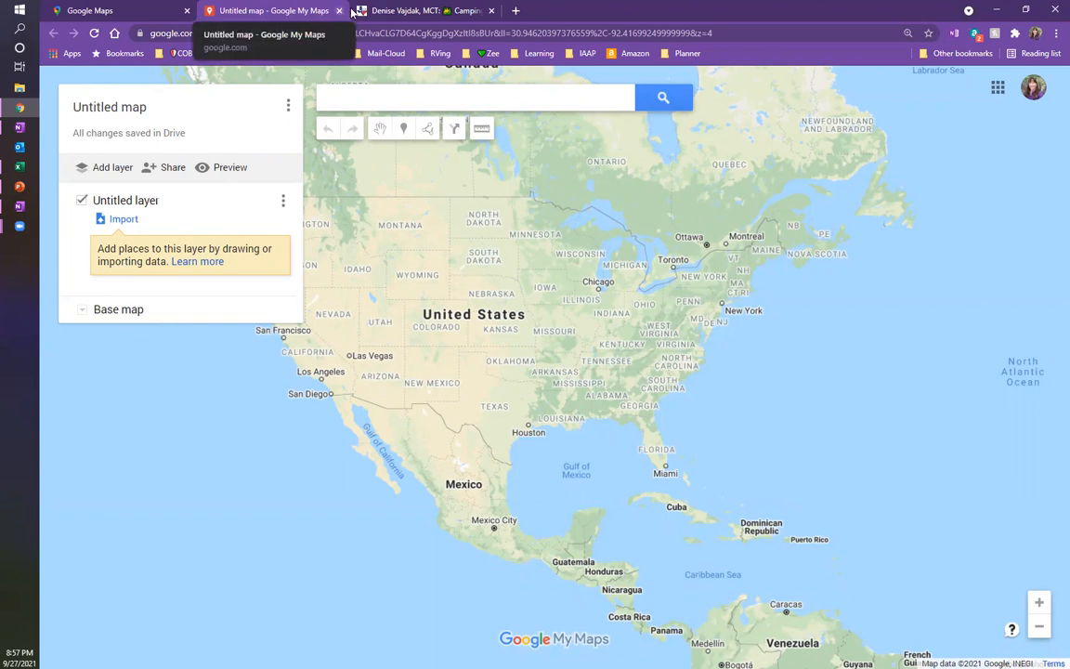
Return to the Google Maps page, go to mymaps.google.com and create another new map there.
left_click(164, 12)
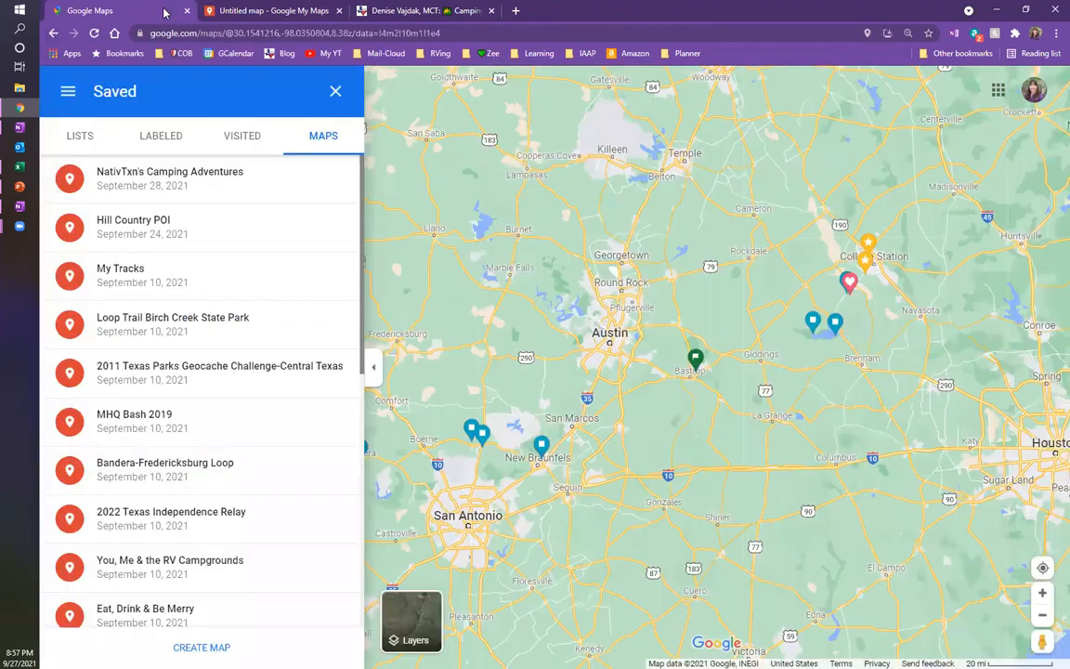
left_click(176, 32)
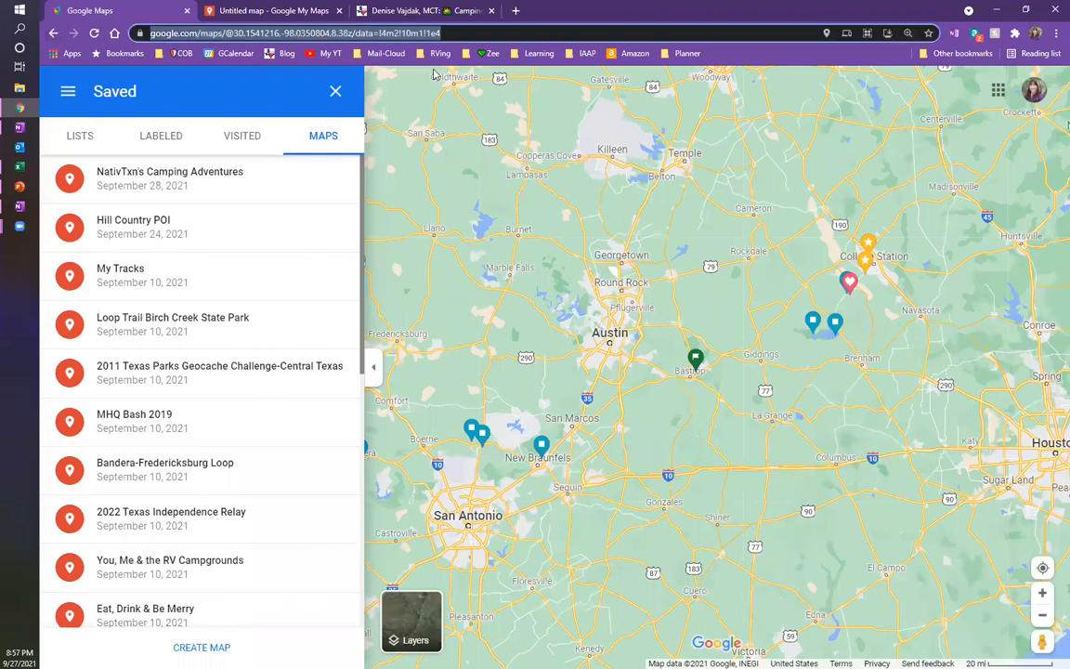
type("my")
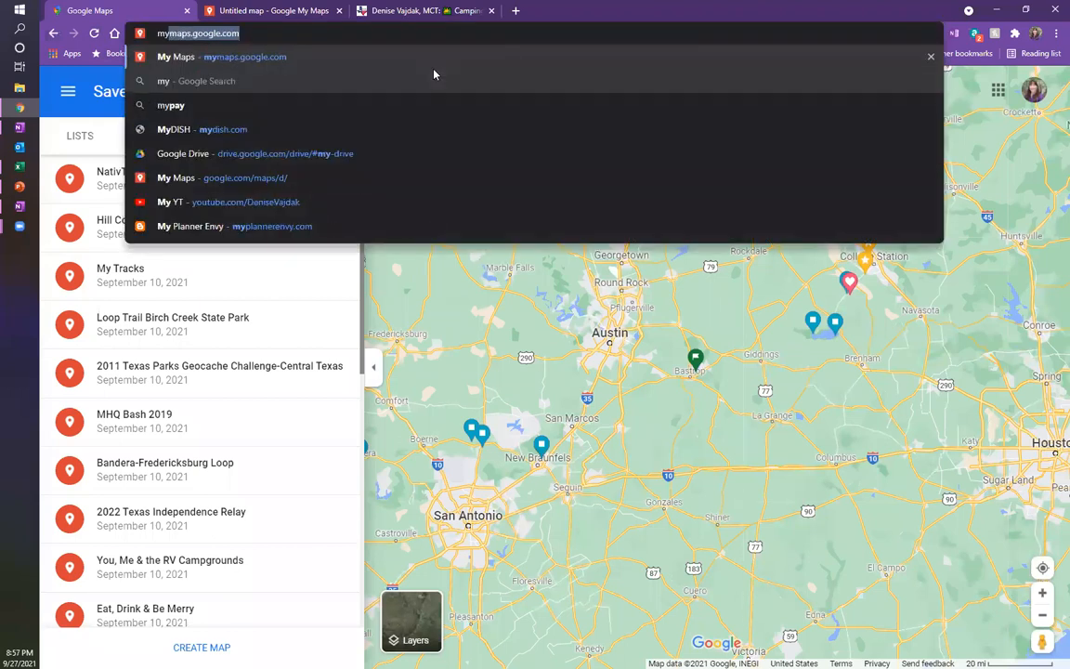
key("Return")
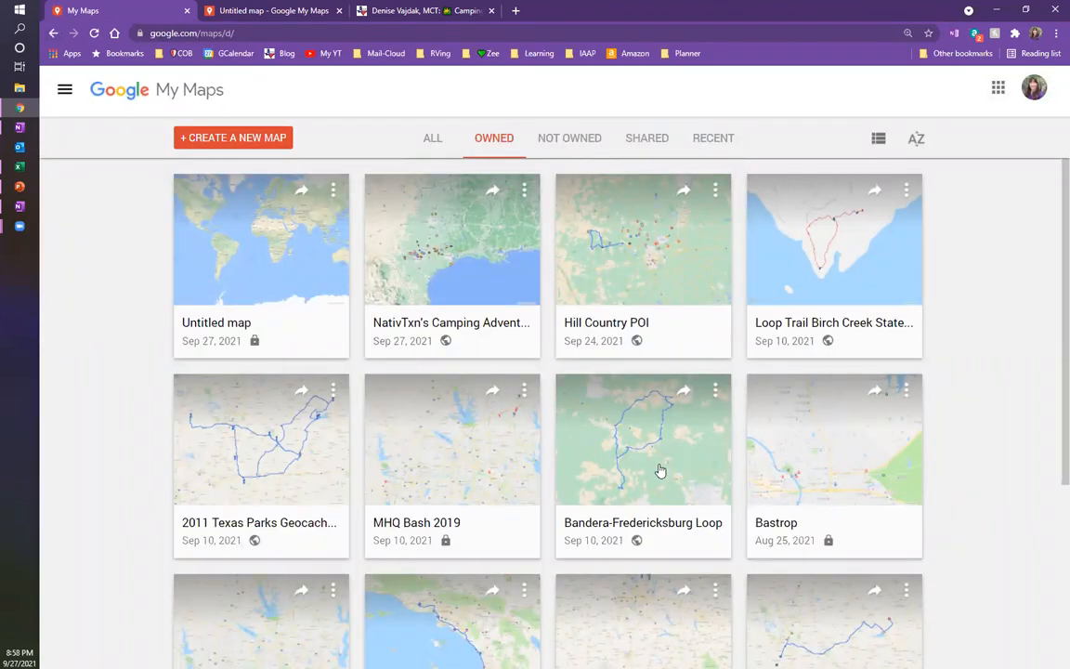
left_click(231, 139)
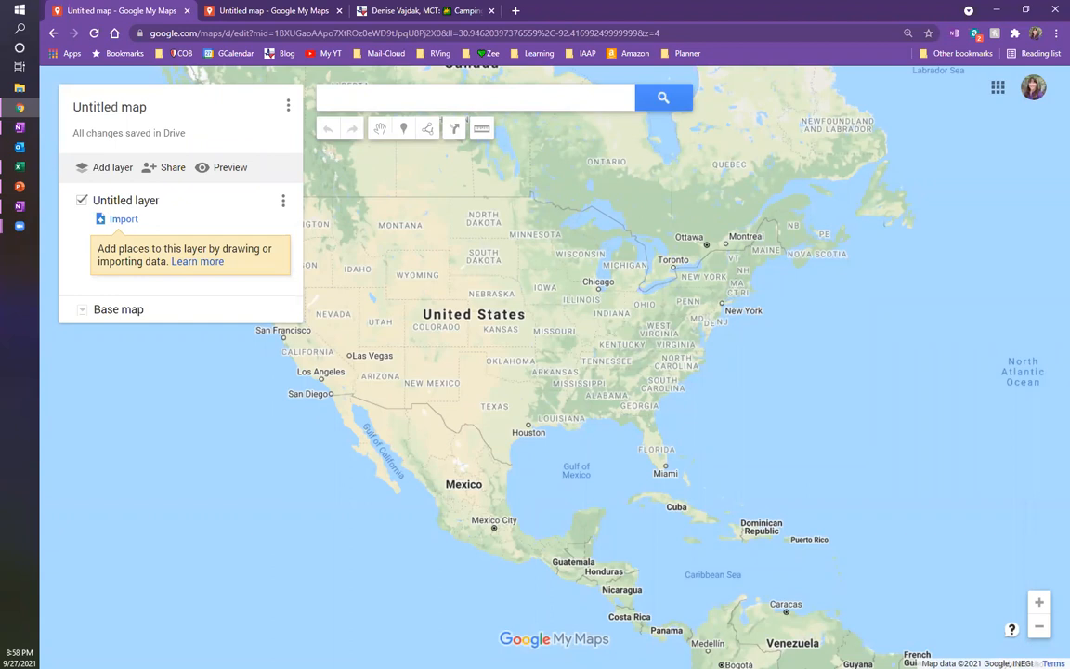
Title the map "NativTxn's Travels" and describe it as "Places I've been and places I want to go".
left_click(110, 108)
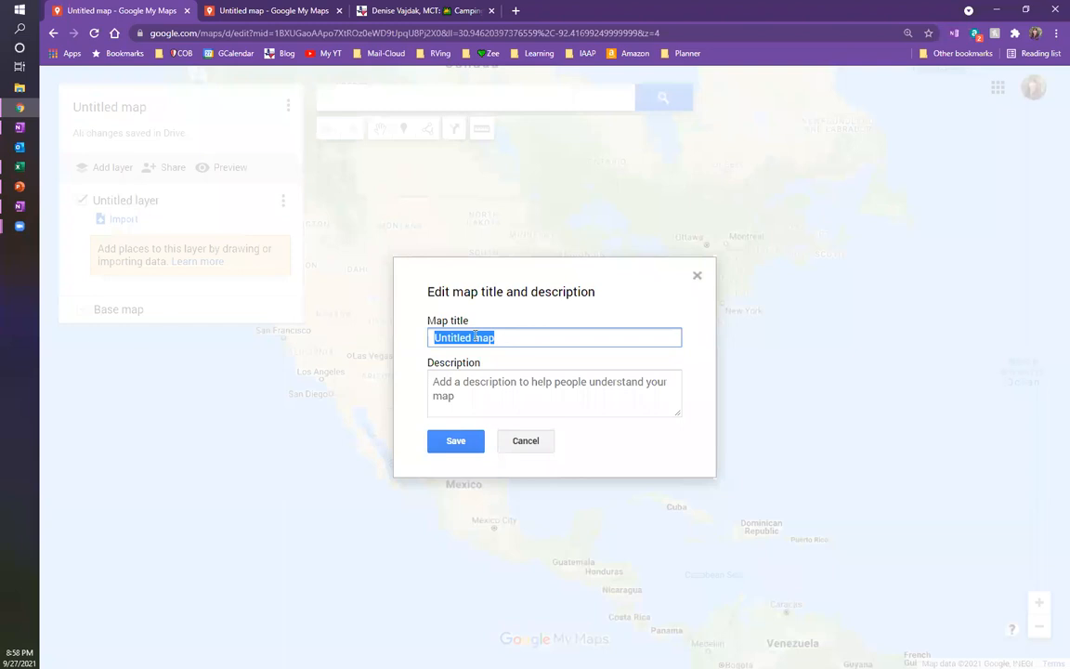
type("NativTxns Travels")
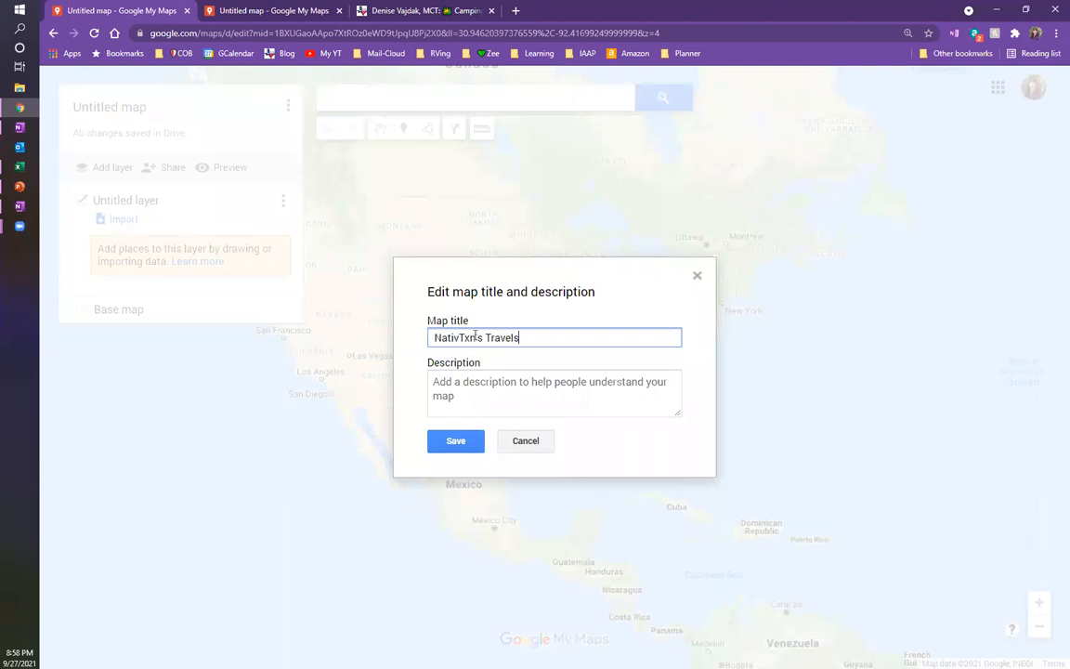
left_click(526, 386)
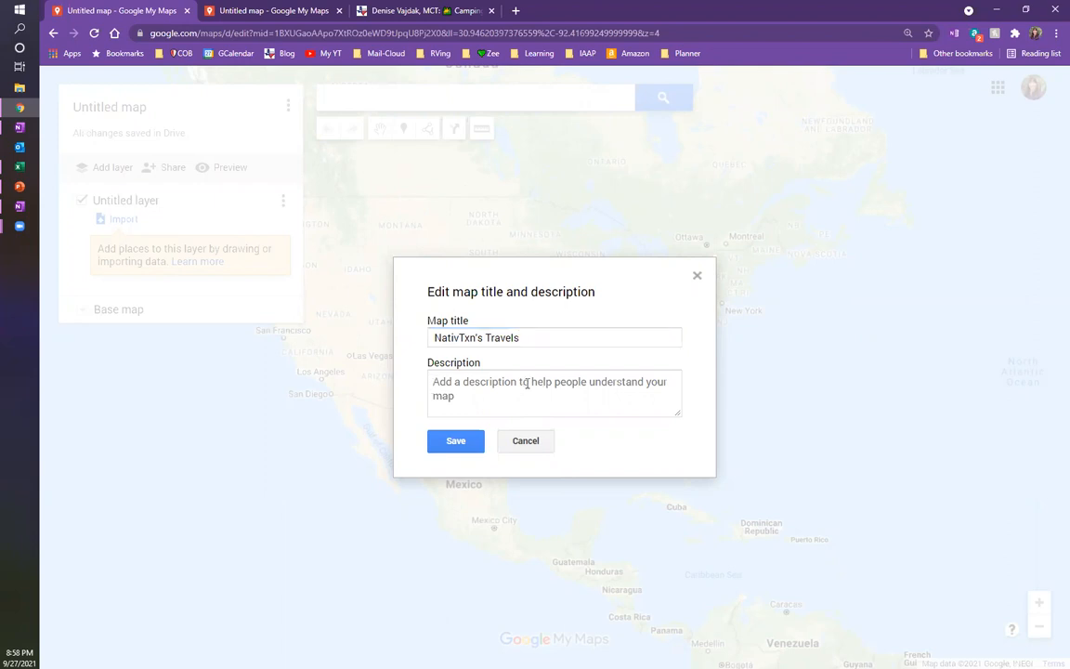
type("Places")
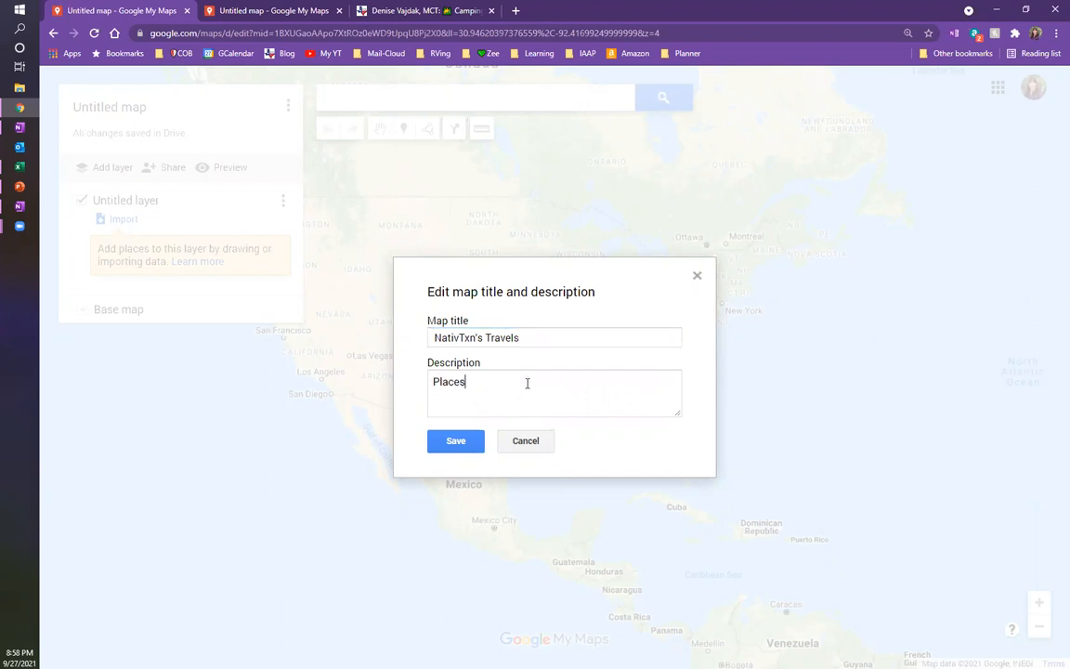
type(" I've been and places I want to go")
left_click(454, 441)
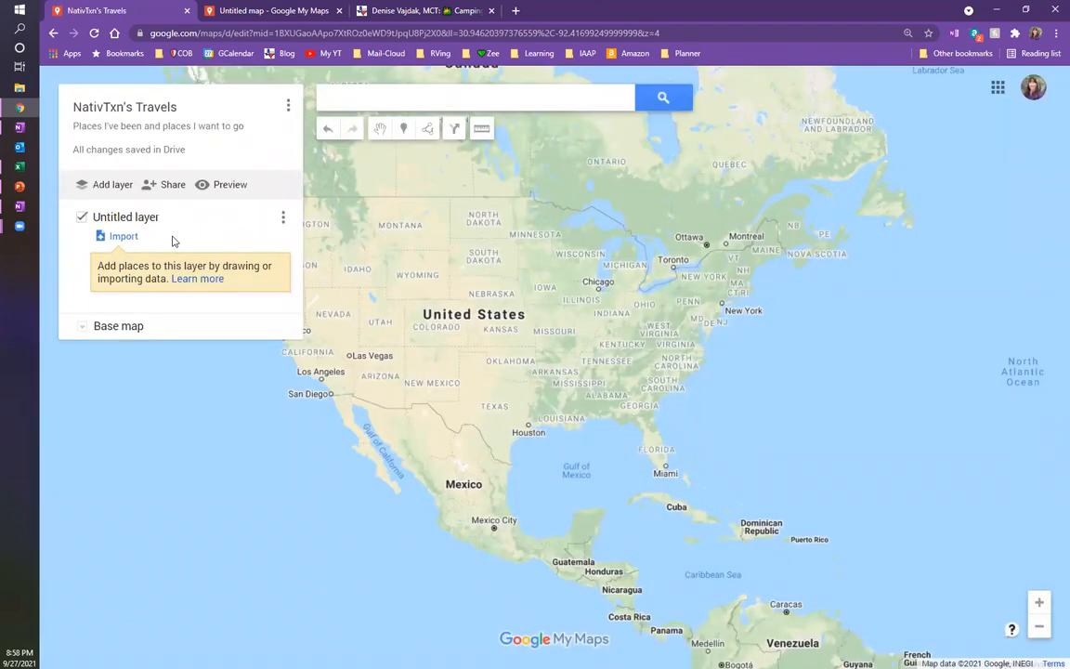
Rename the map's untitled first layer to "Campgrounds".
left_click(122, 219)
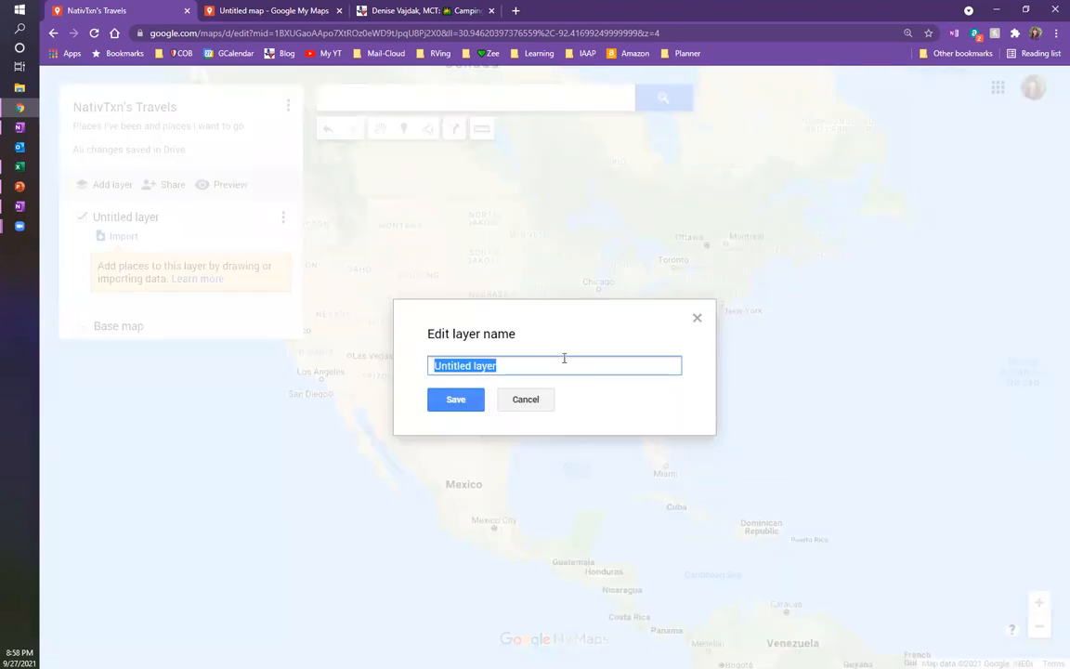
type("Cam")
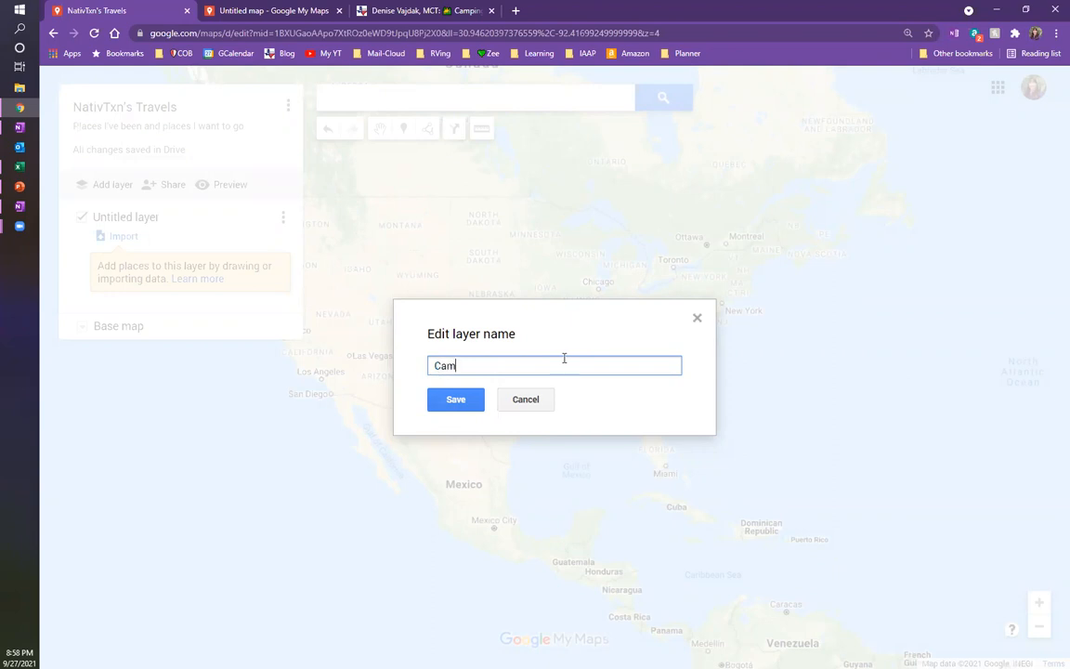
type("pgrounds")
left_click(437, 391)
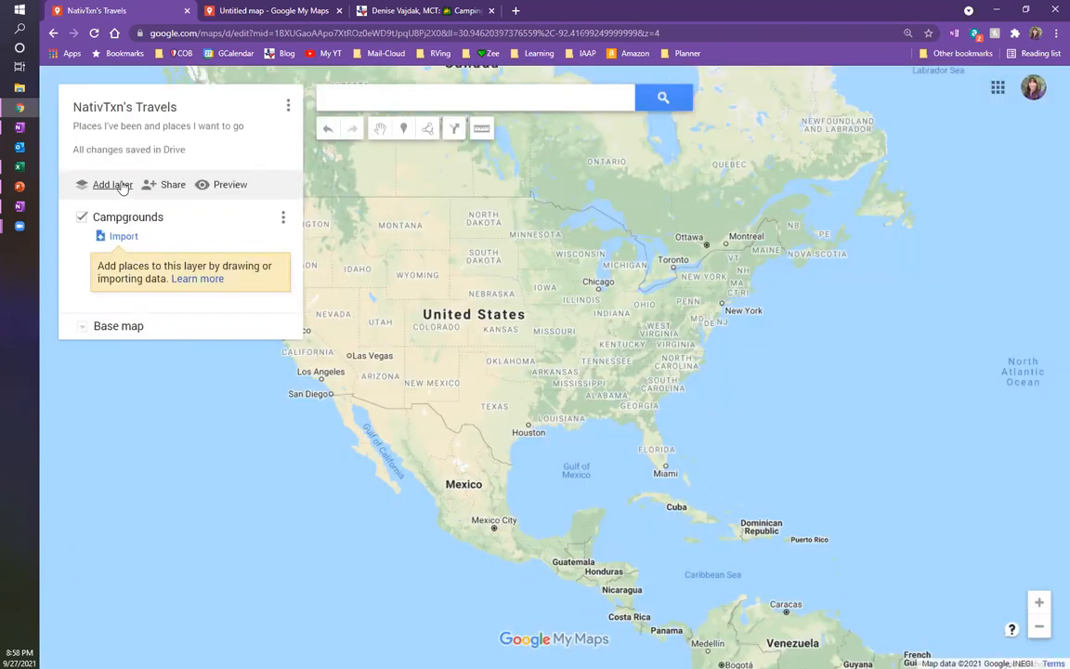
Add a second layer to the map and name it "Hot Spots".
left_click(107, 183)
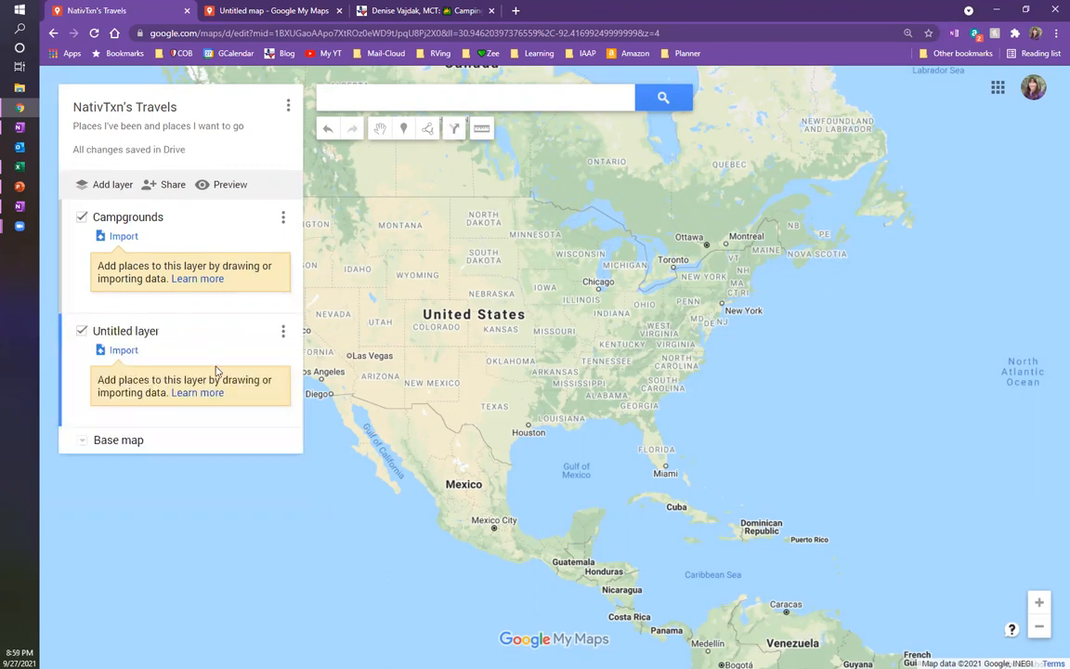
left_click(153, 334)
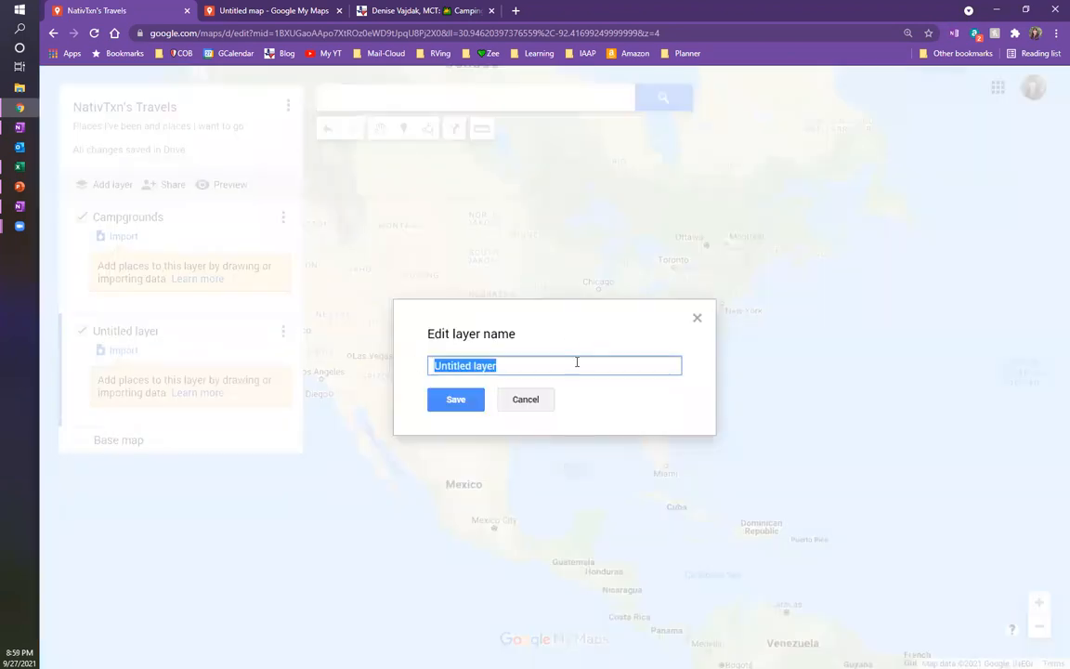
type("Hot Spots")
key("Return")
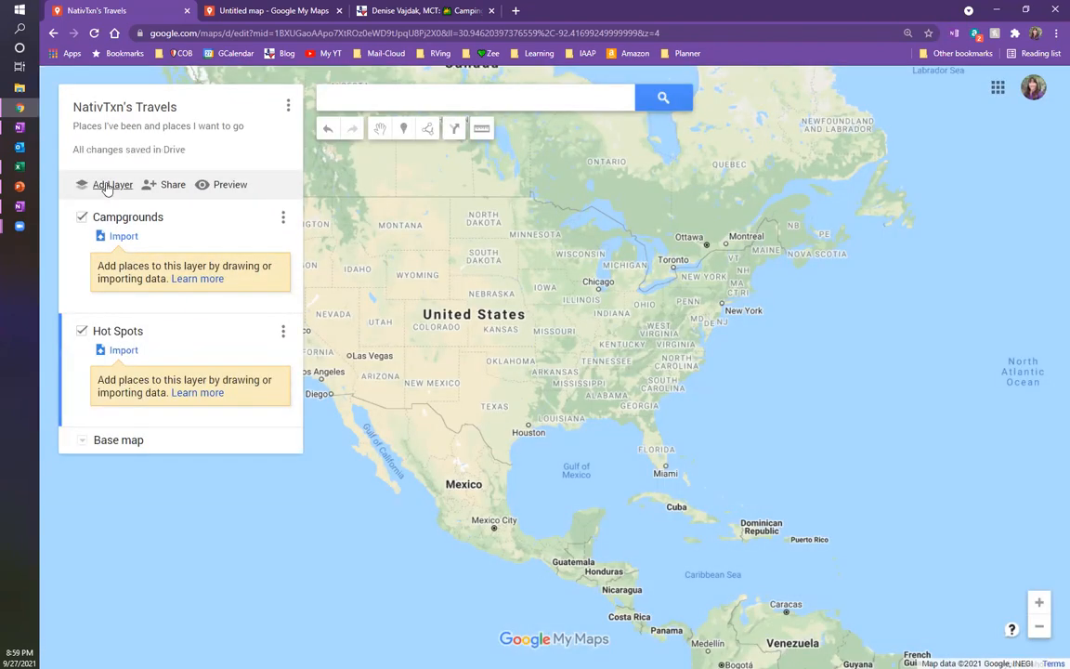
Add a third layer to the map and name it "Bucket List".
left_click(107, 185)
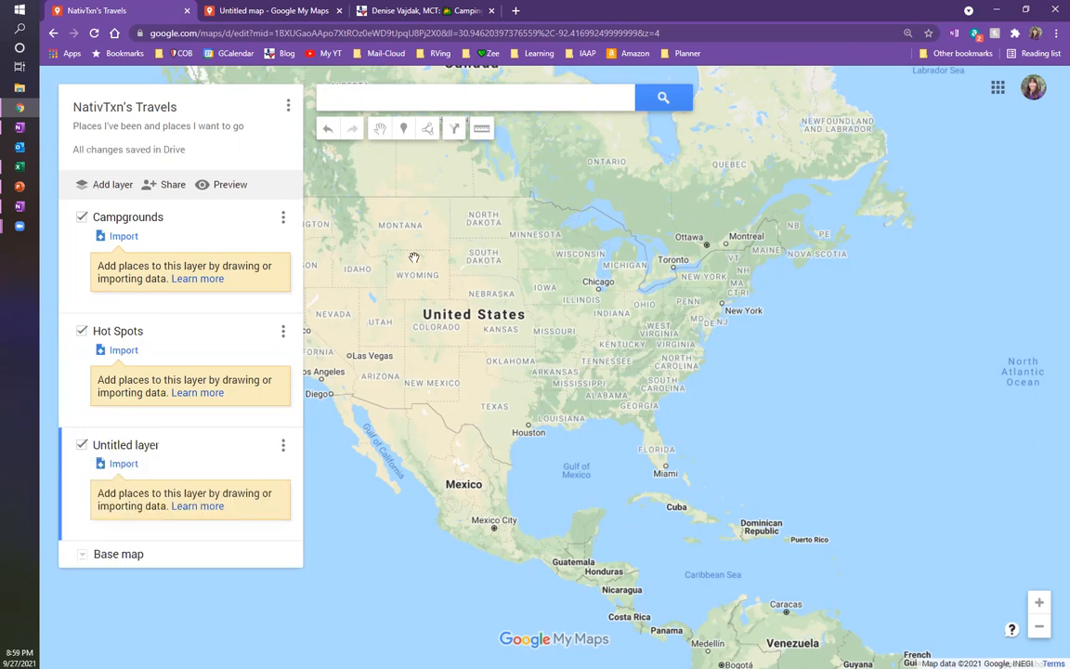
left_click(156, 445)
type("Bucket List")
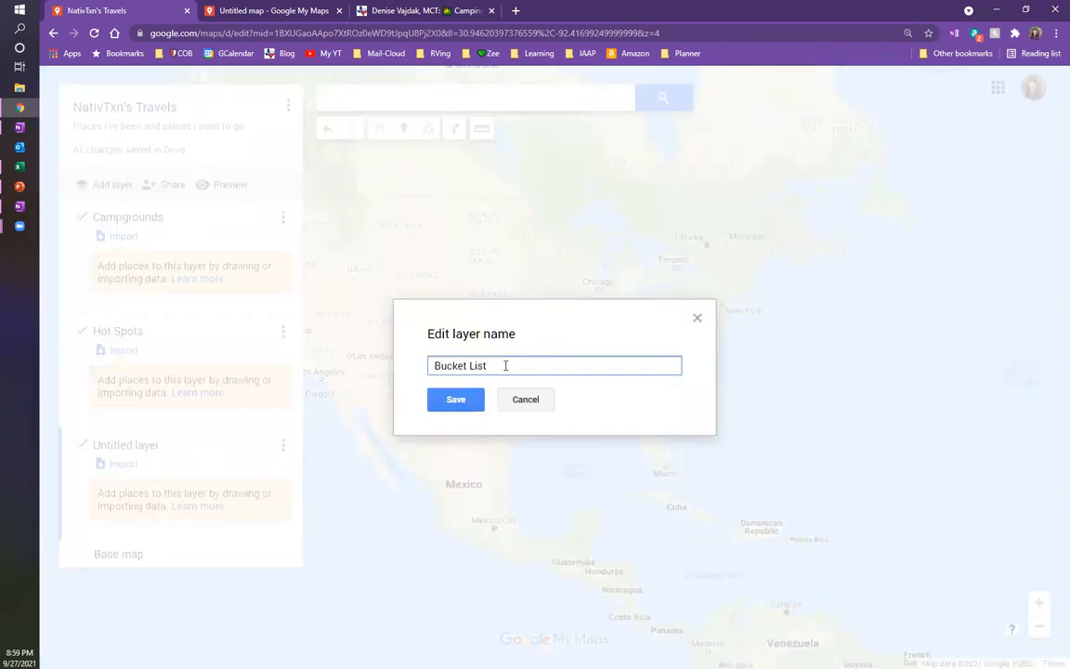
left_click(475, 403)
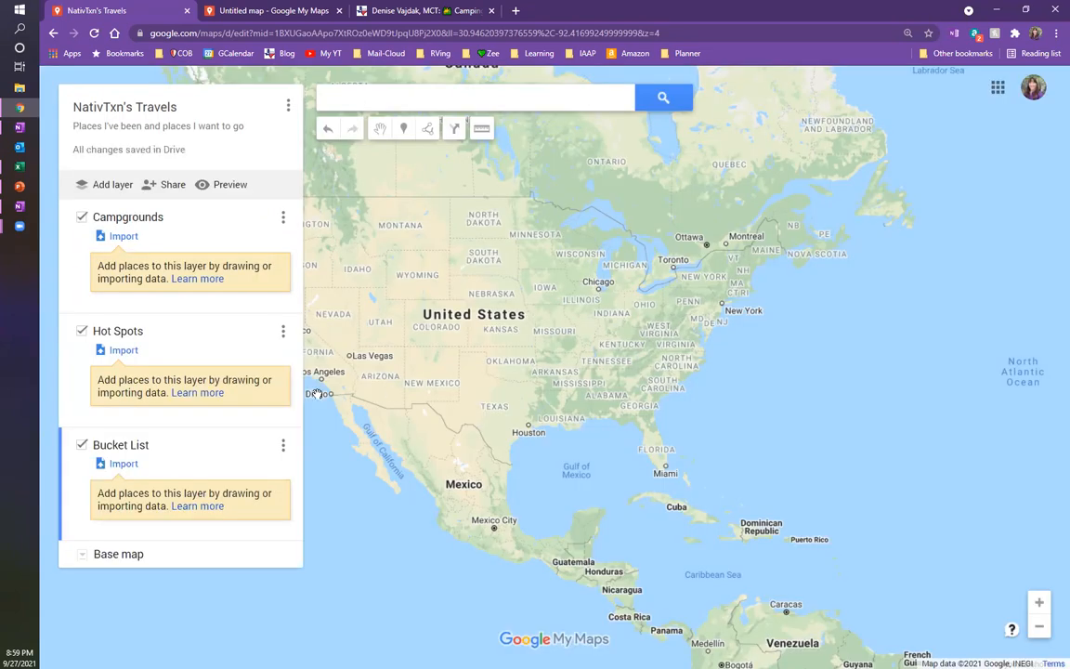
Find Skyline Ranch RV Park in Bandera, TX and add it to the Campgrounds layer.
left_click(71, 378)
left_click(72, 240)
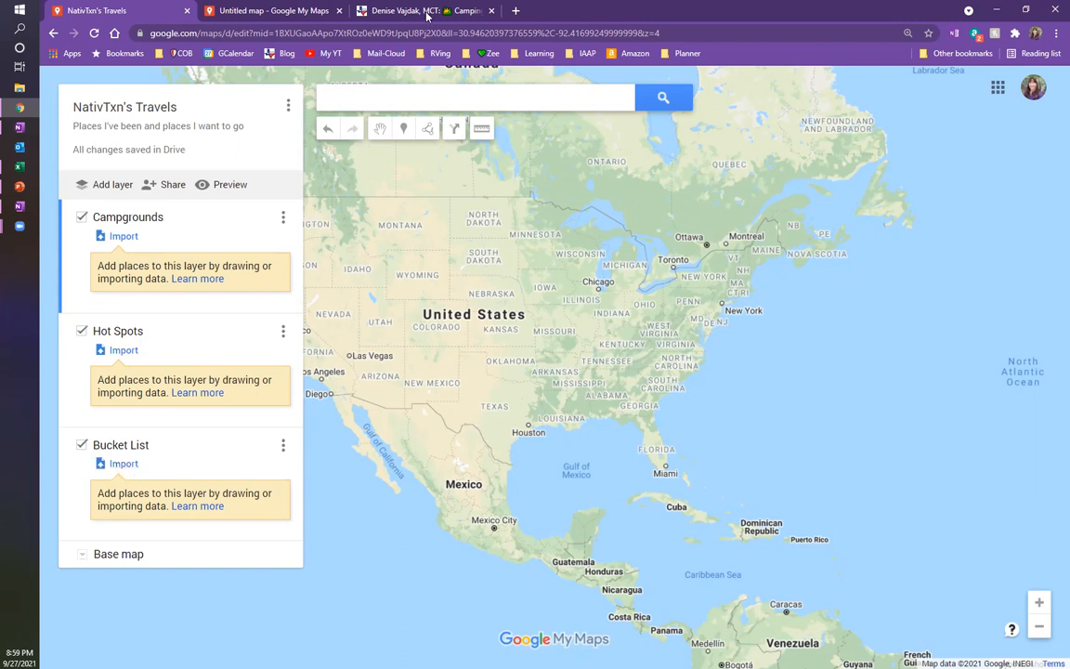
left_click(443, 95)
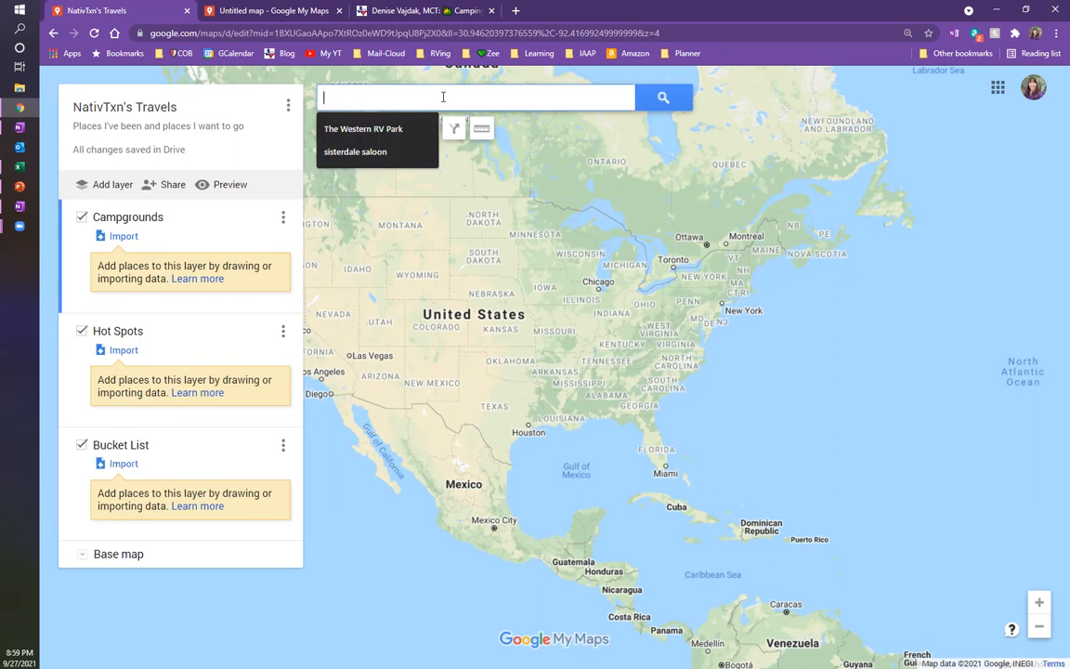
type("Skyl")
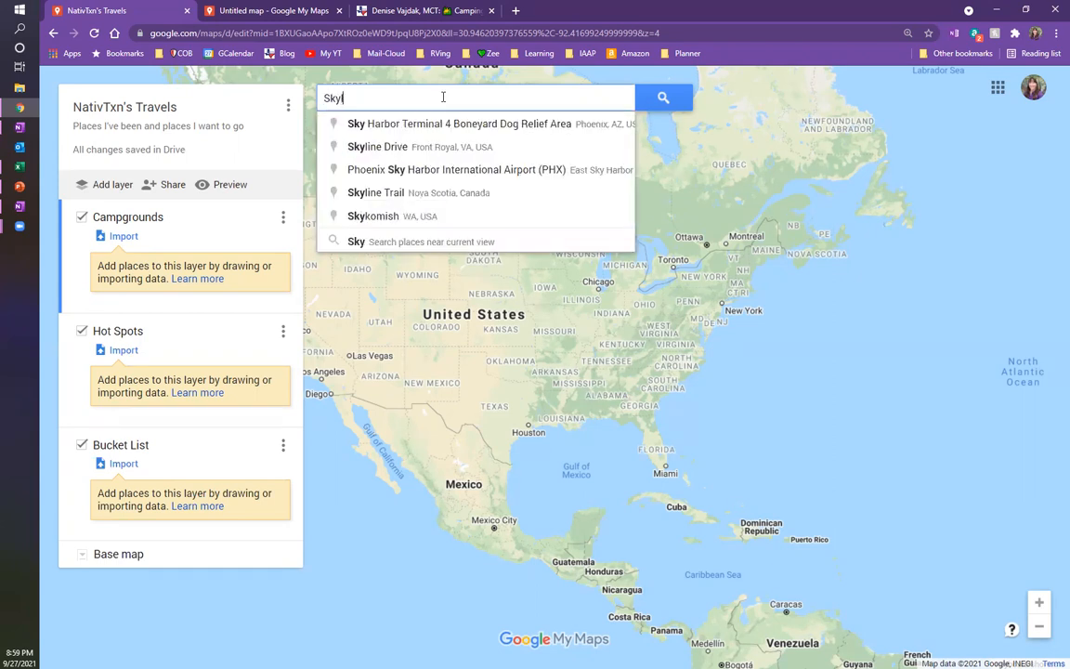
type("ine Ran")
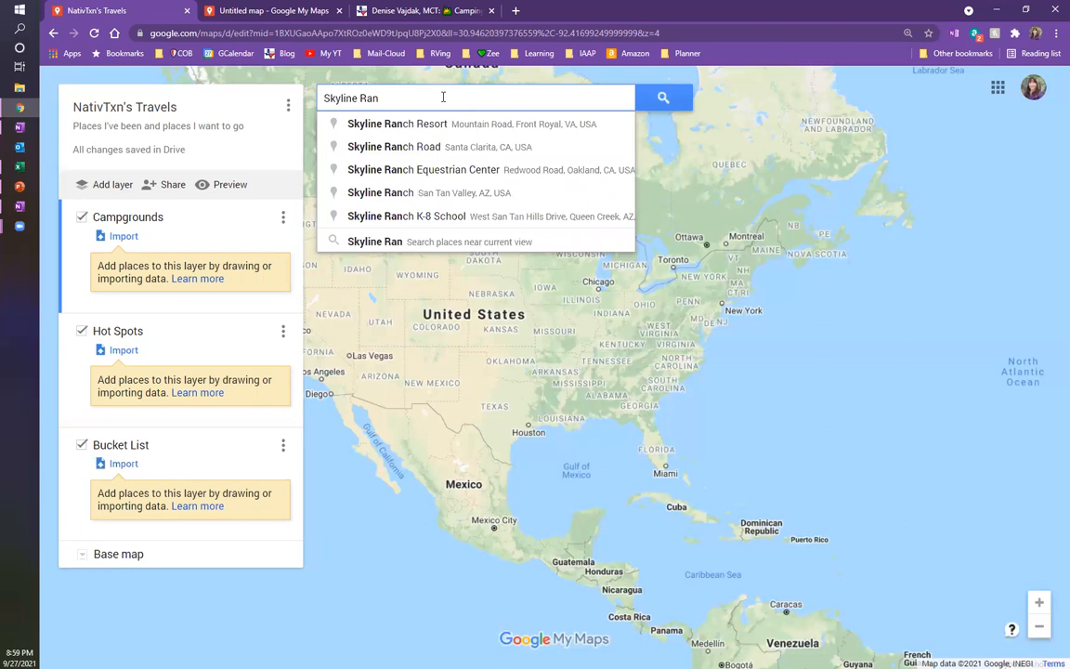
type("ch RV")
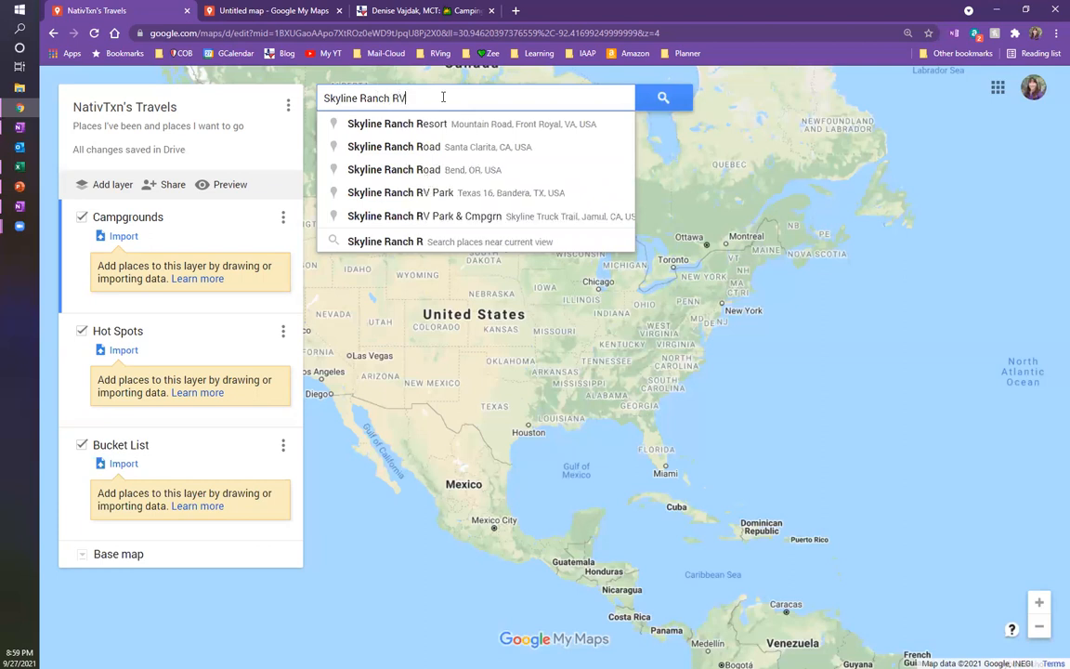
left_click(404, 123)
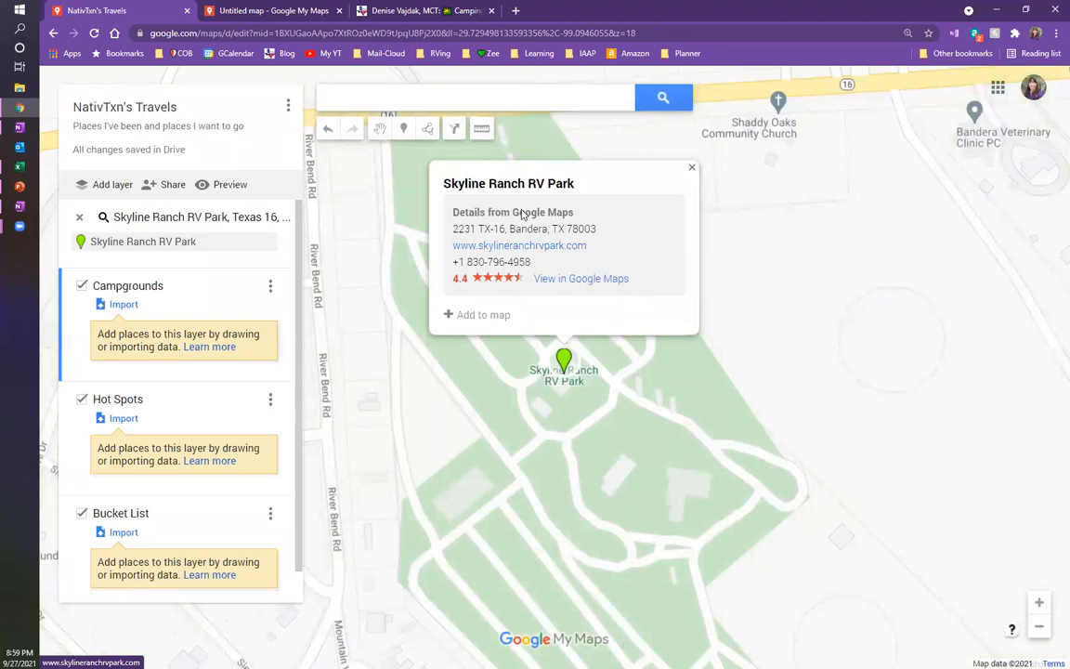
left_click(482, 315)
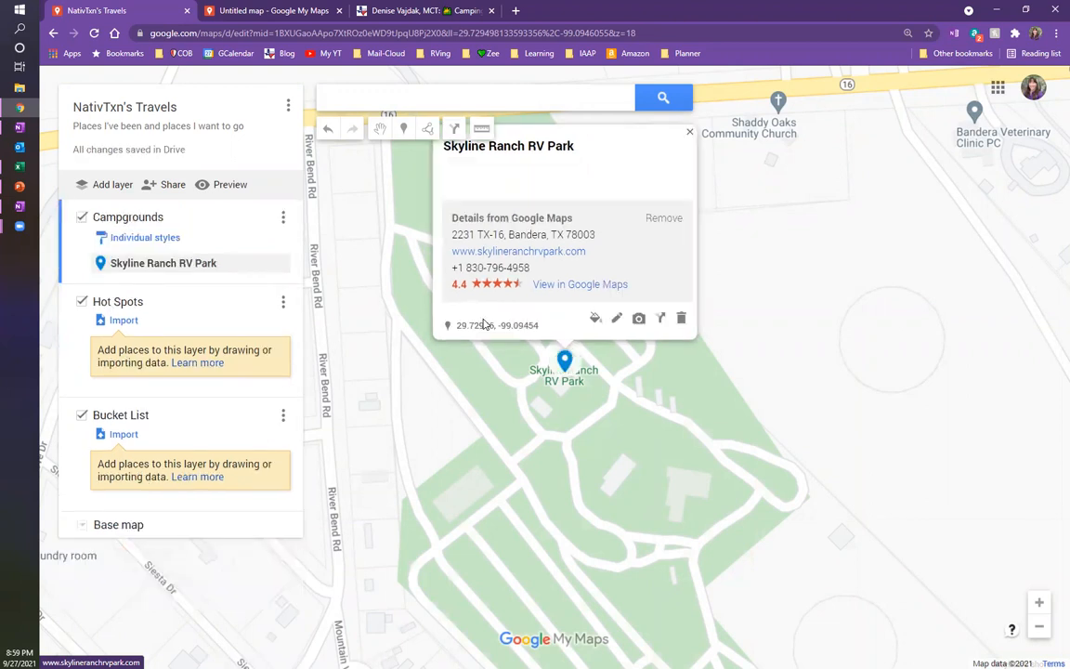
Find Texas 281 RV Park in Bulverde, TX and add it to the Campgrounds layer.
left_click(468, 96)
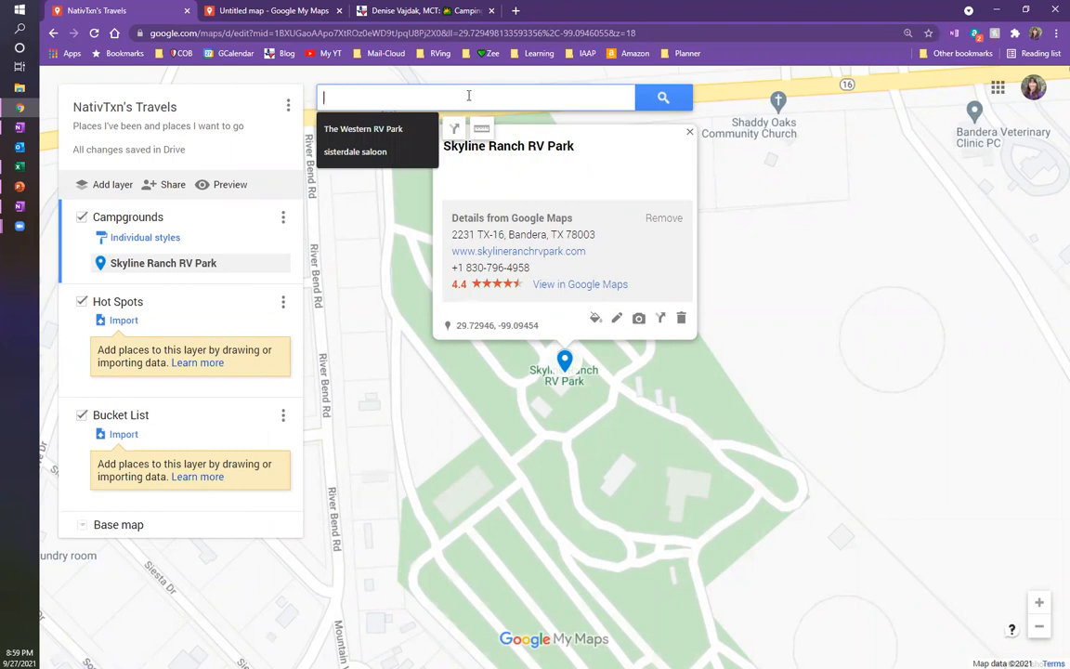
type("Texas 281")
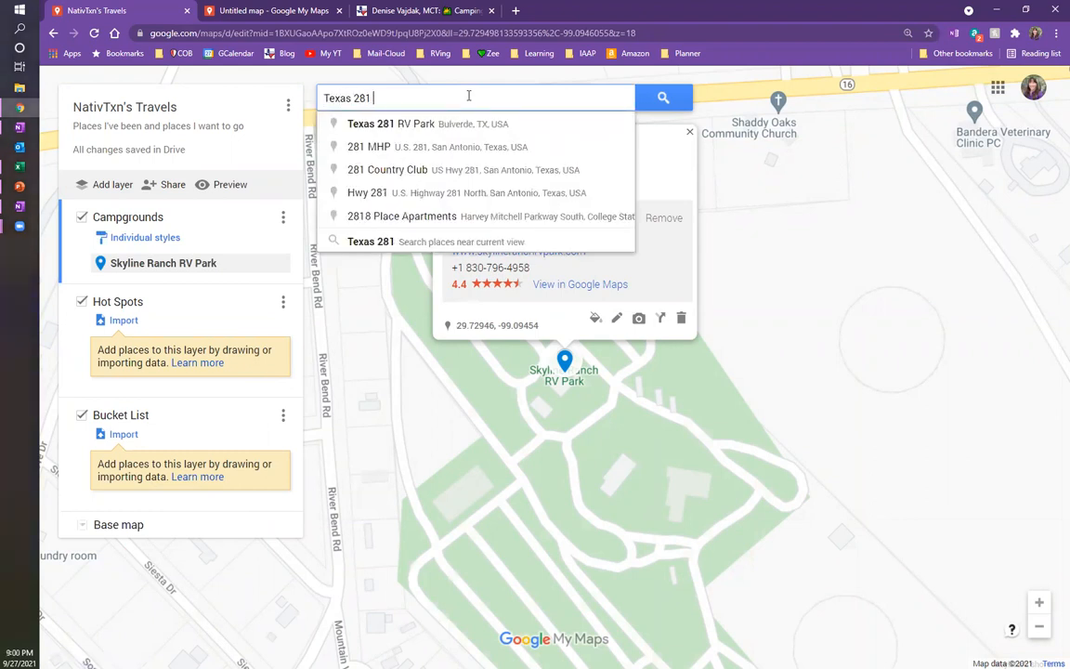
left_click(399, 125)
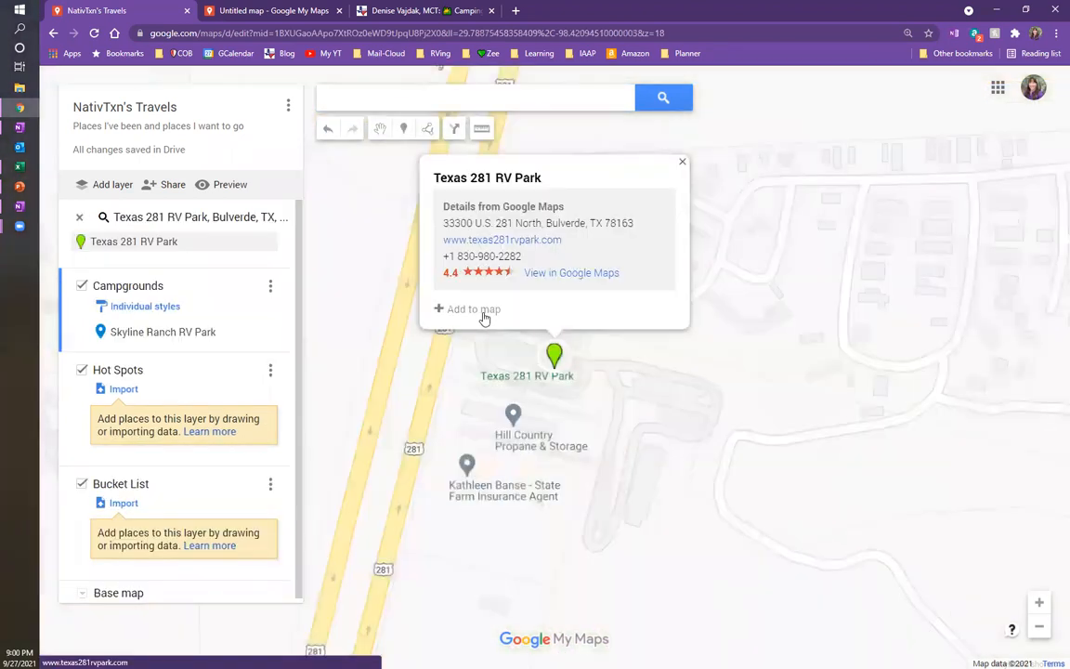
left_click(474, 310)
Find Rocky Creek Park in Burton, TX and add it to the Campgrounds layer.
left_click(412, 100)
type("R")
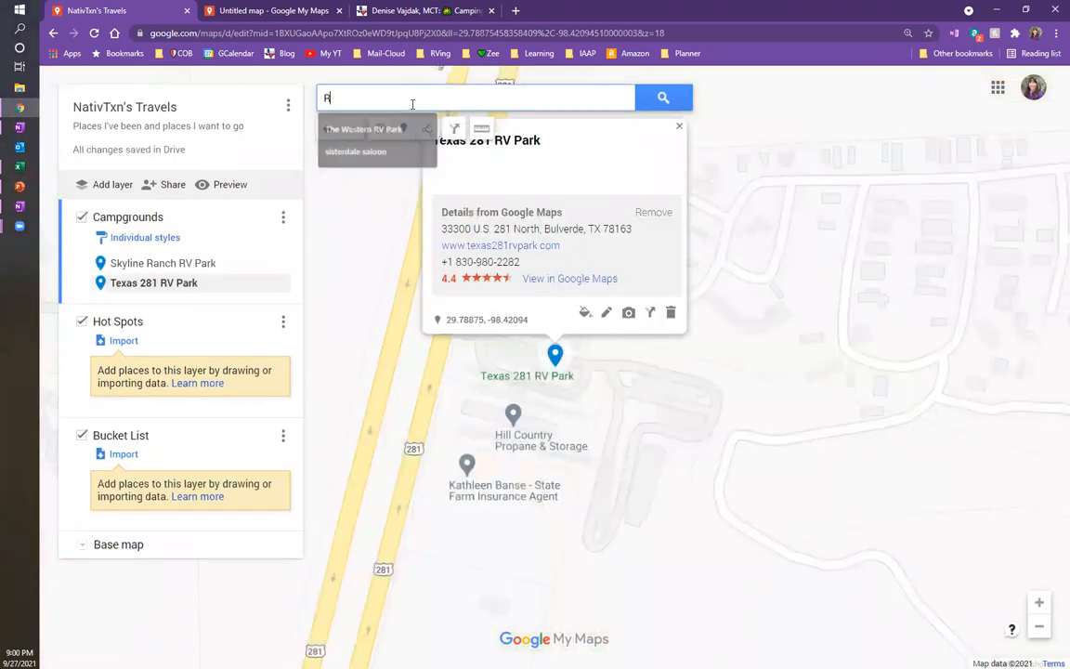
type("ocky Cr")
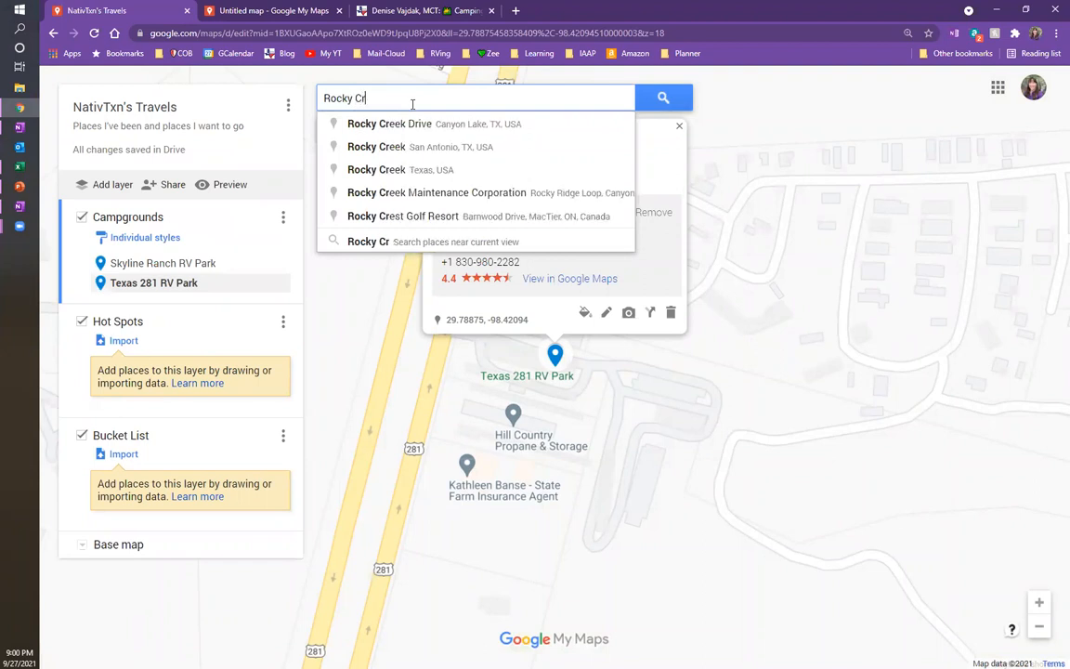
type("eek Stat")
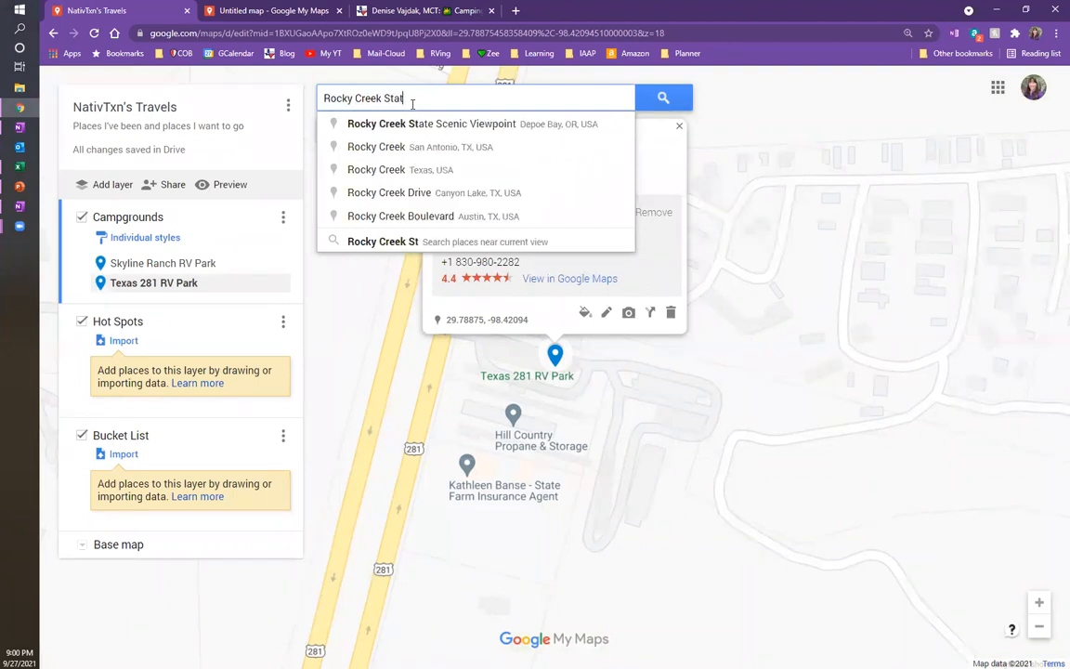
key("BackSpace")
key("BackSpace")
key("BackSpace")
key("BackSpace")
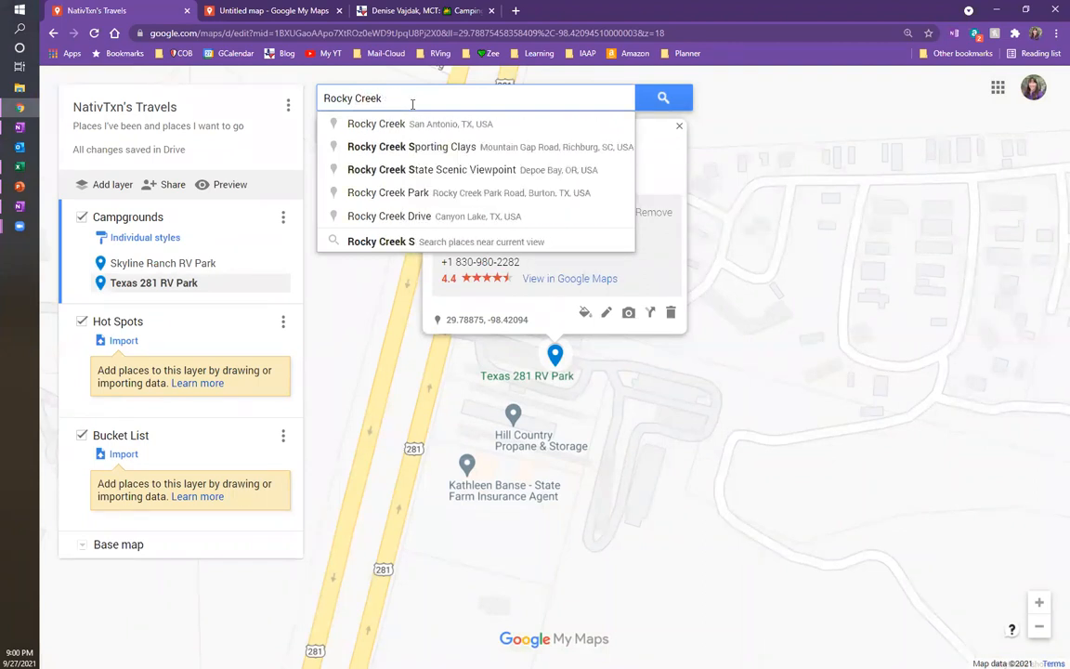
type("Par")
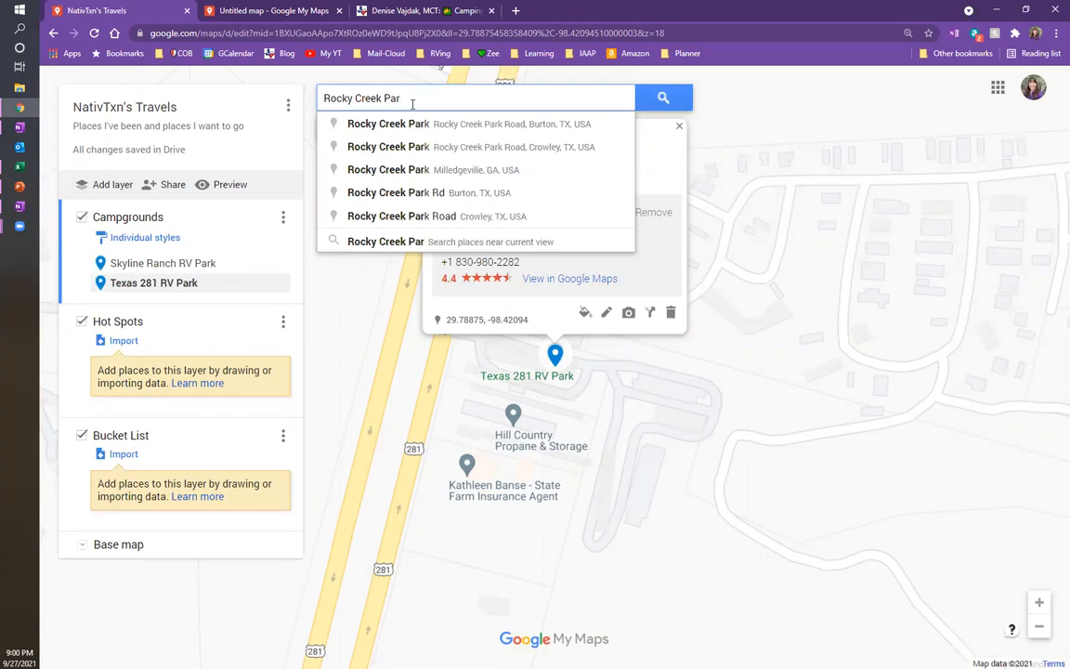
left_click(394, 128)
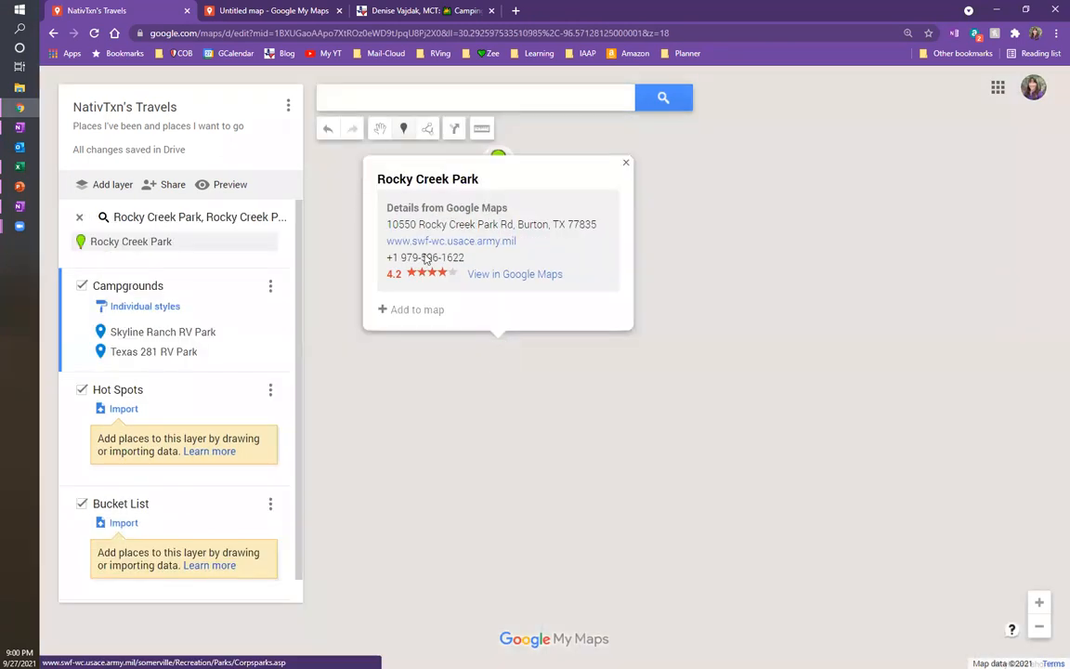
left_click(428, 312)
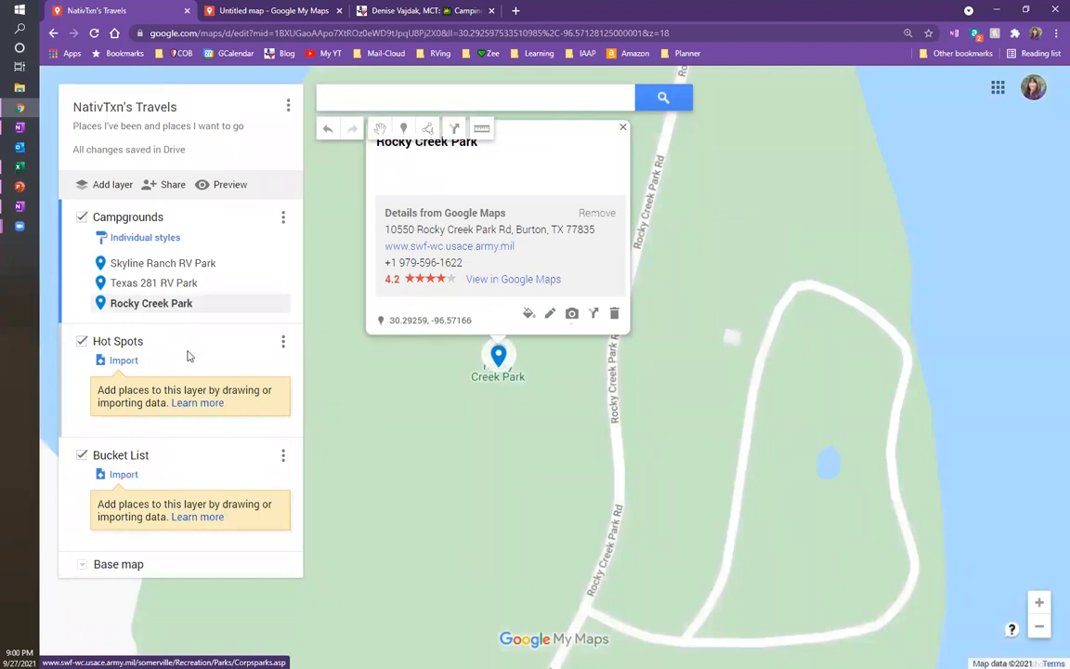
Make Hot Spots the active layer and add Arkey Blue's Silver Dollar in Bandera, TX to it.
left_click(189, 355)
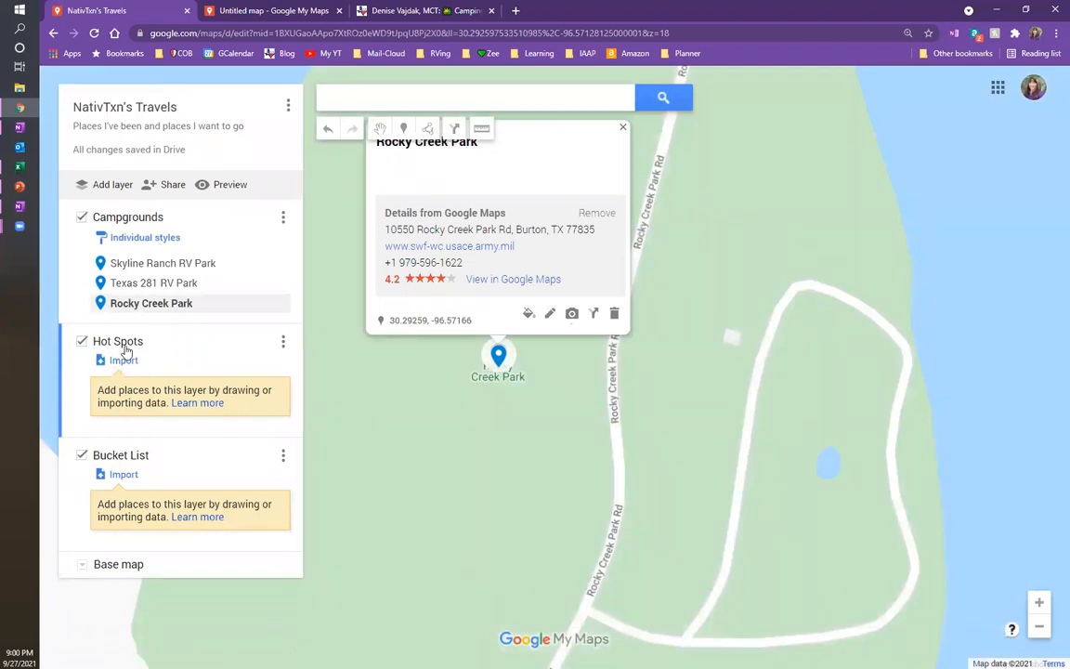
left_click(445, 90)
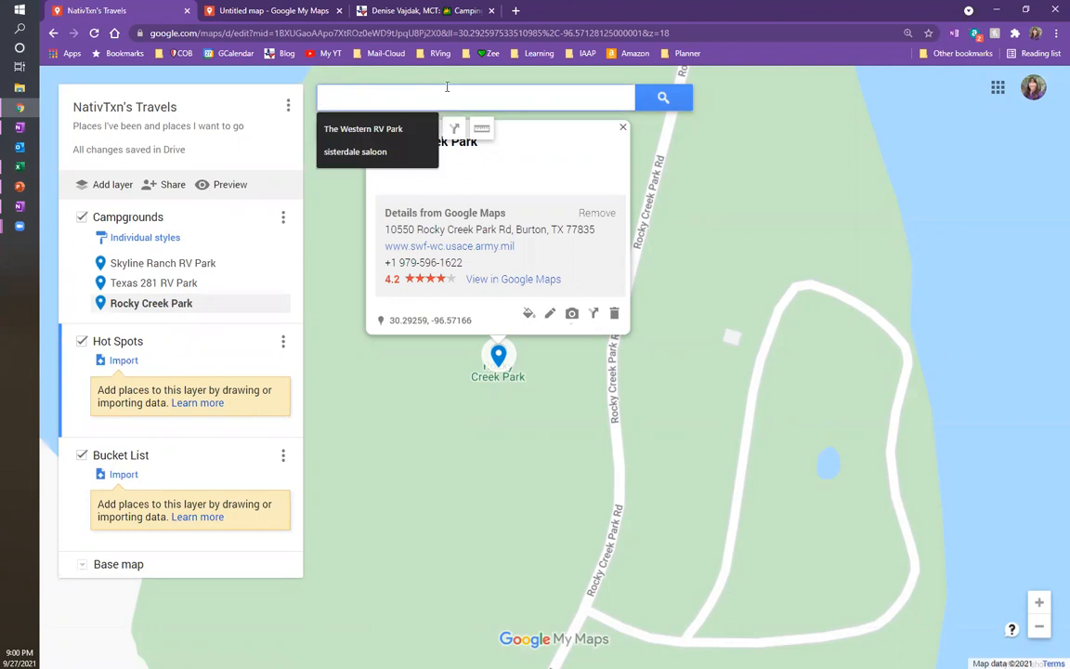
type("Arkey")
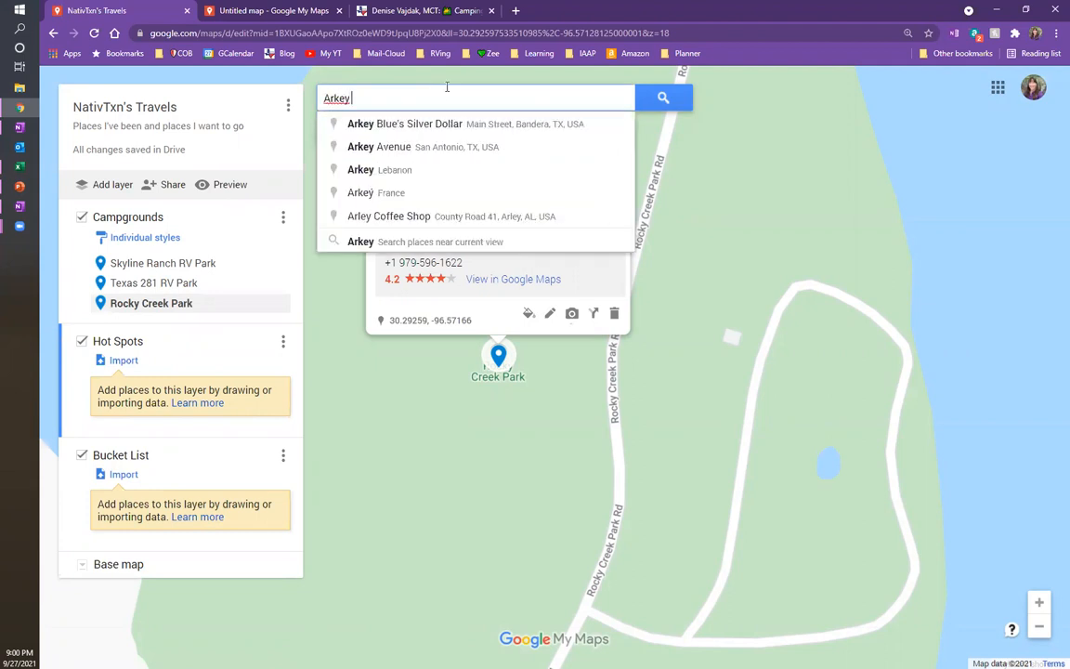
left_click(418, 124)
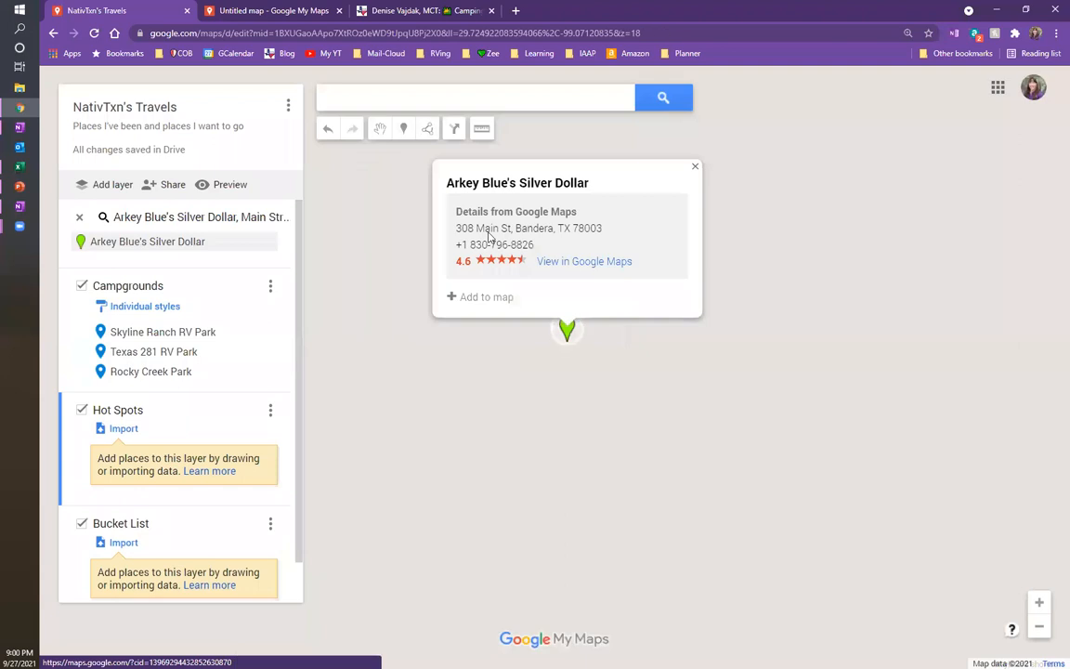
left_click(468, 306)
Search the map for Luckenbach, TX.
left_click(392, 96)
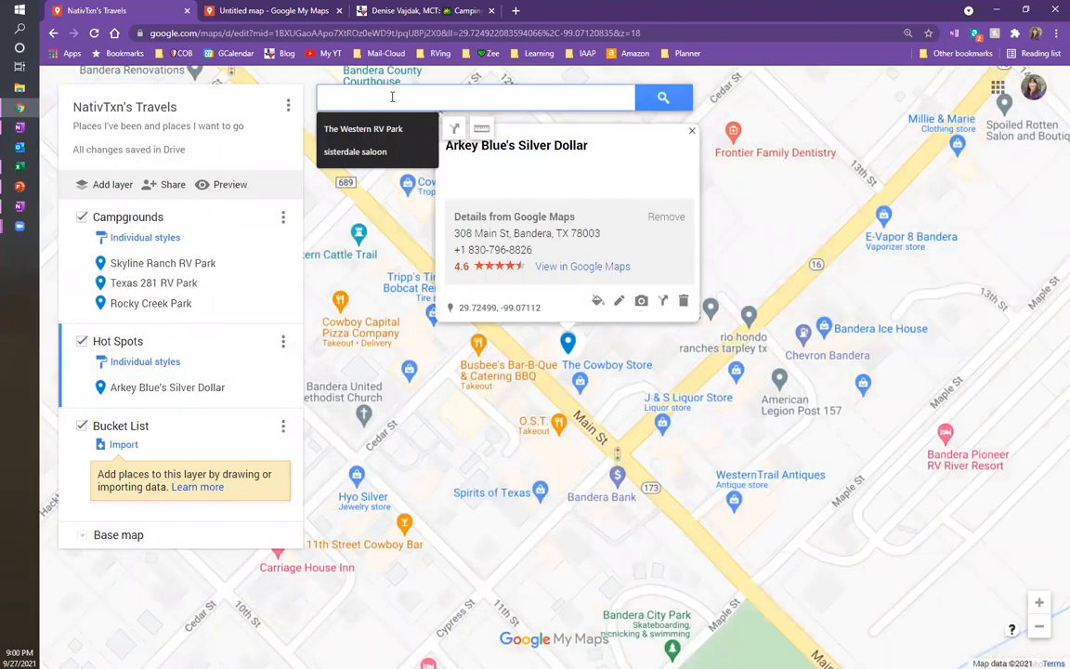
type("Lucken")
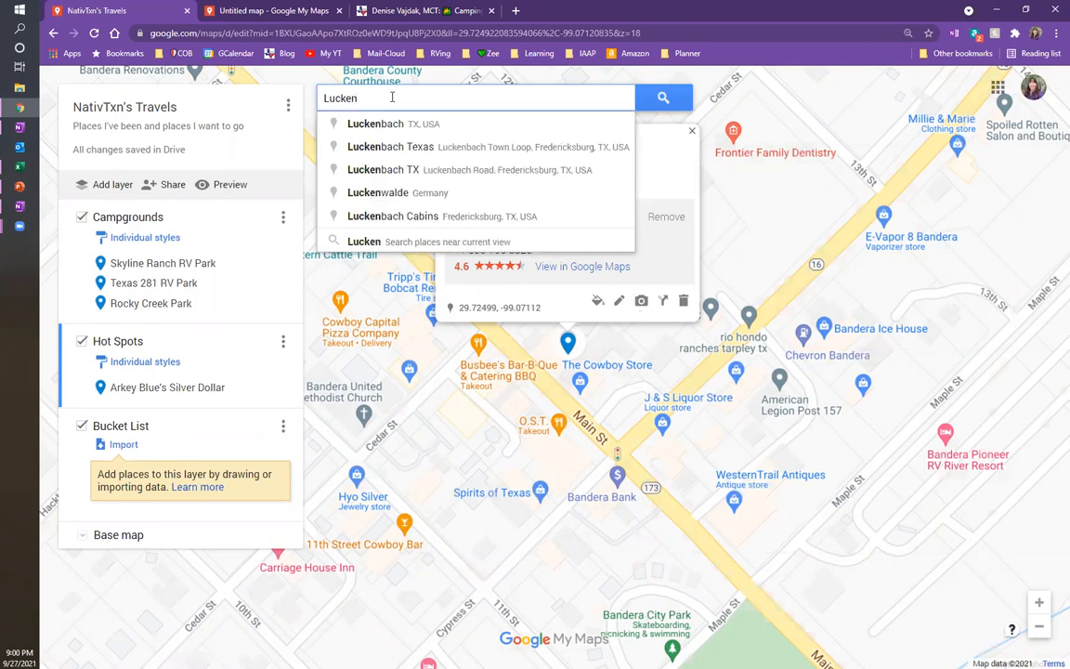
left_click(375, 123)
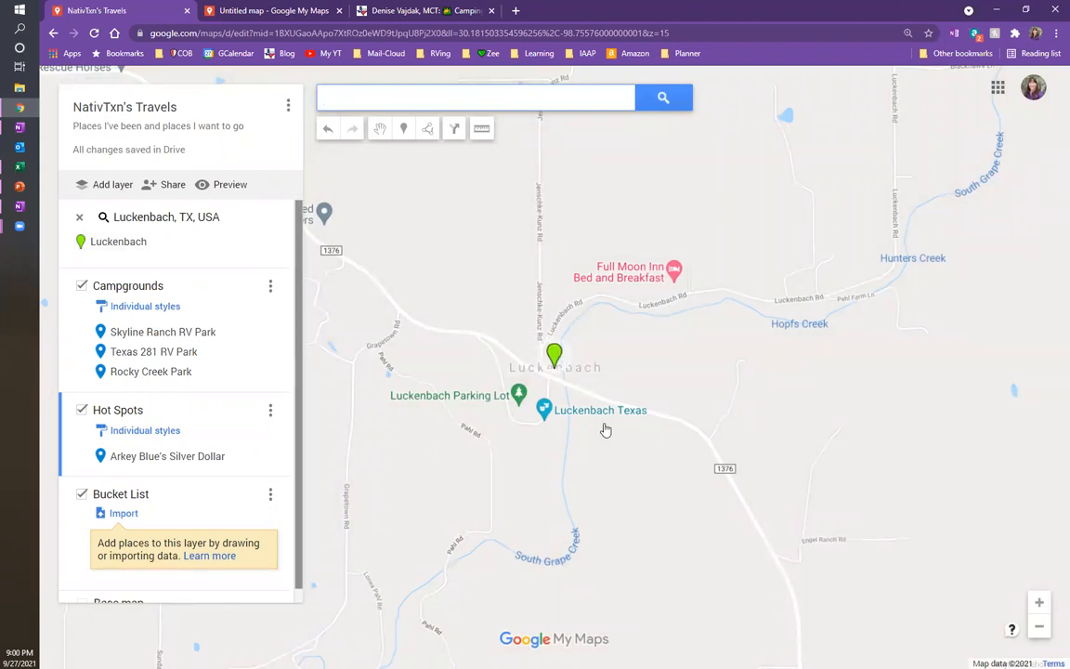
Search for "The Cartoon Saloon", add the place to the Hot Spots layer and close its details.
left_click(446, 98)
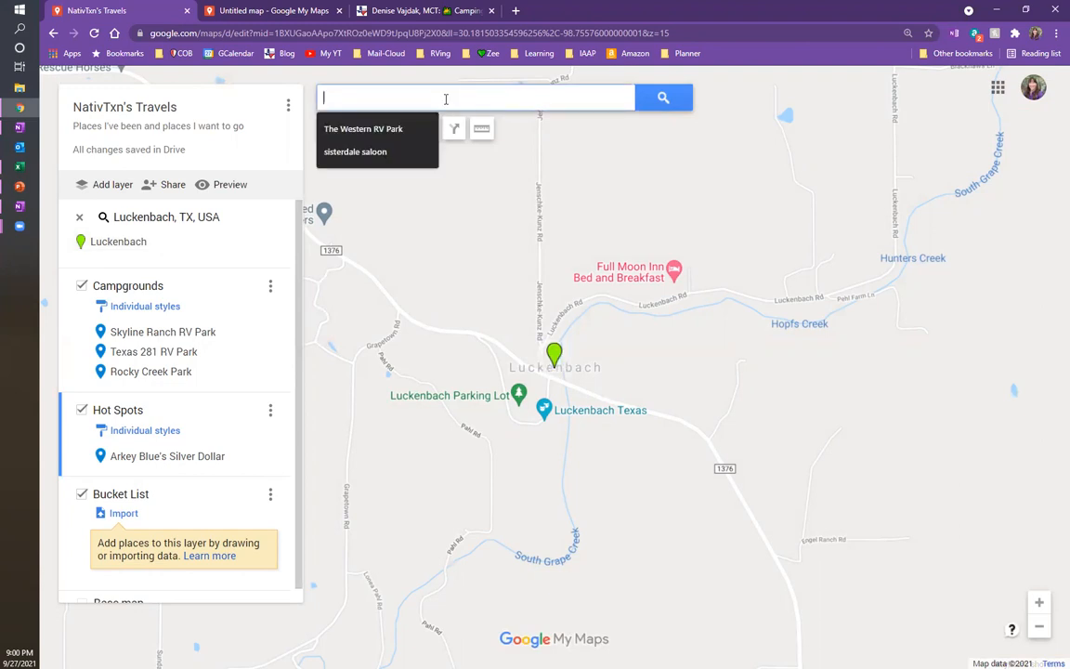
type("The Cart")
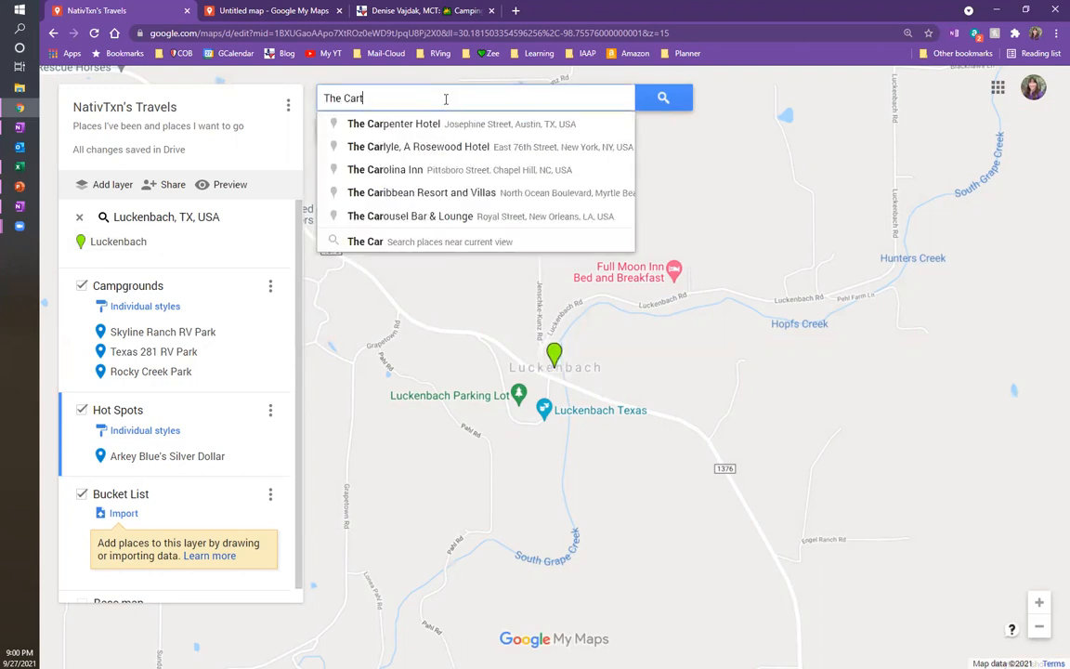
type("oon")
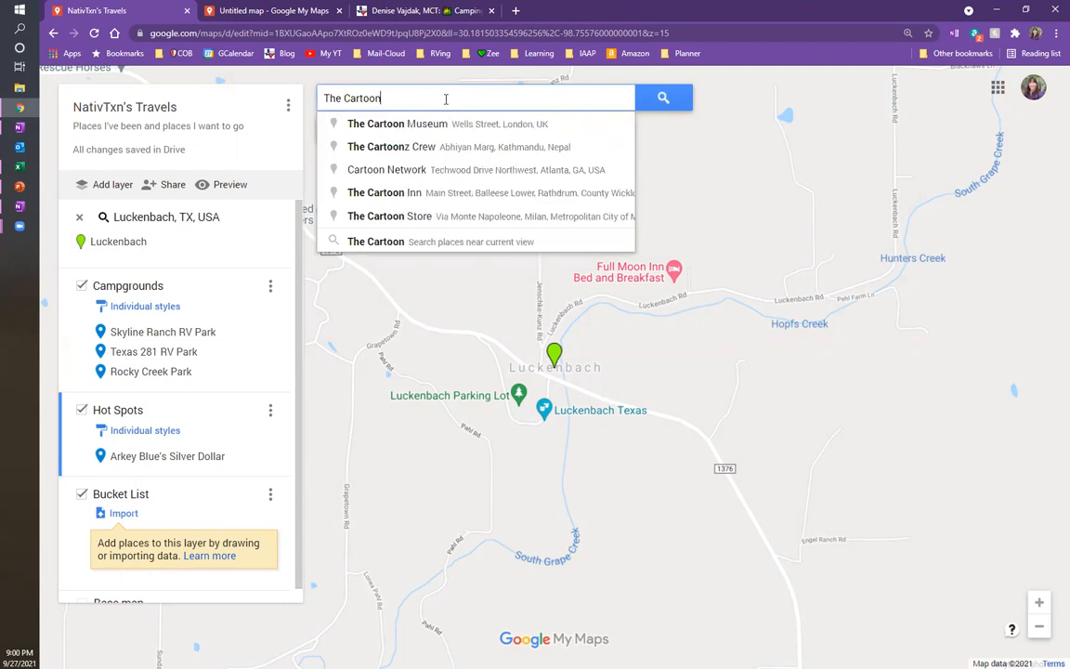
type(" Sl")
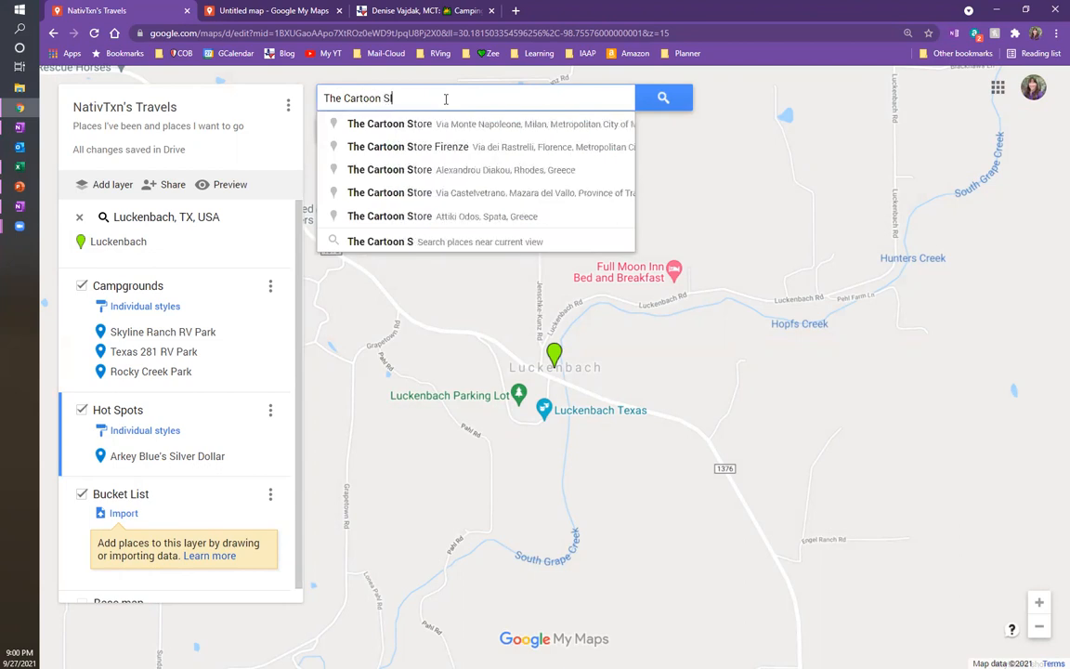
key("BackSpace")
type("aloo")
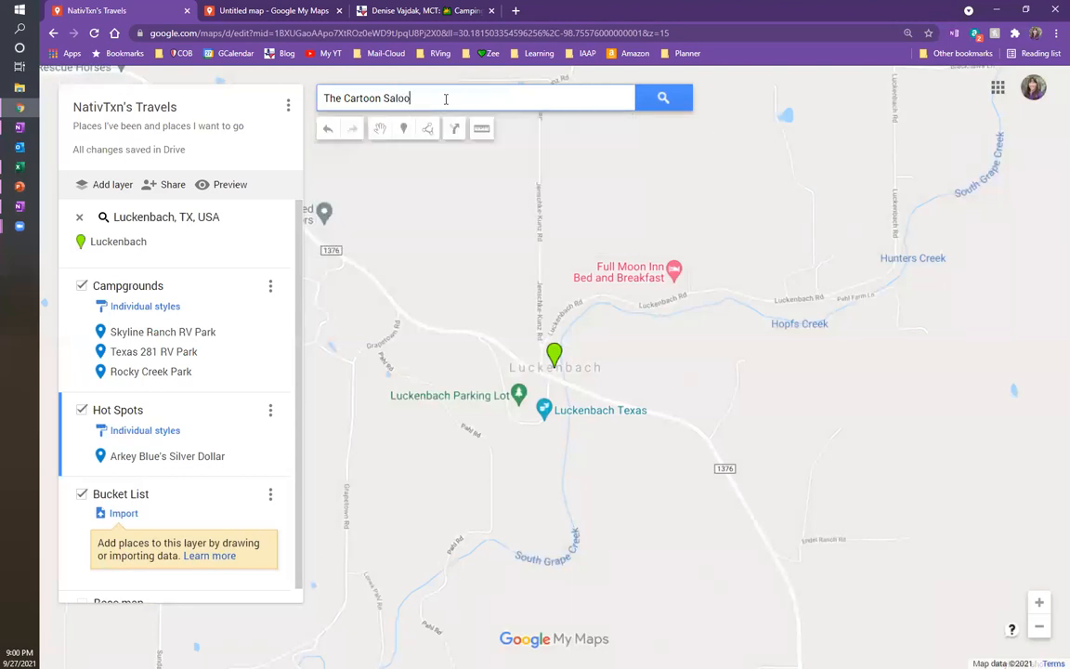
type("n")
key("Return")
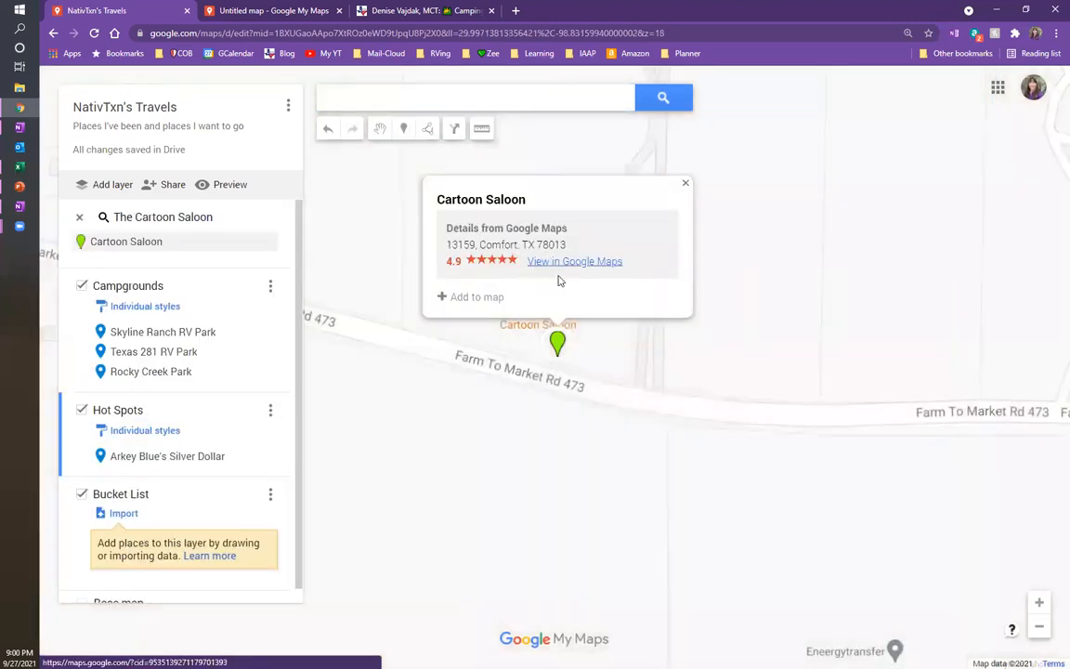
left_click(476, 296)
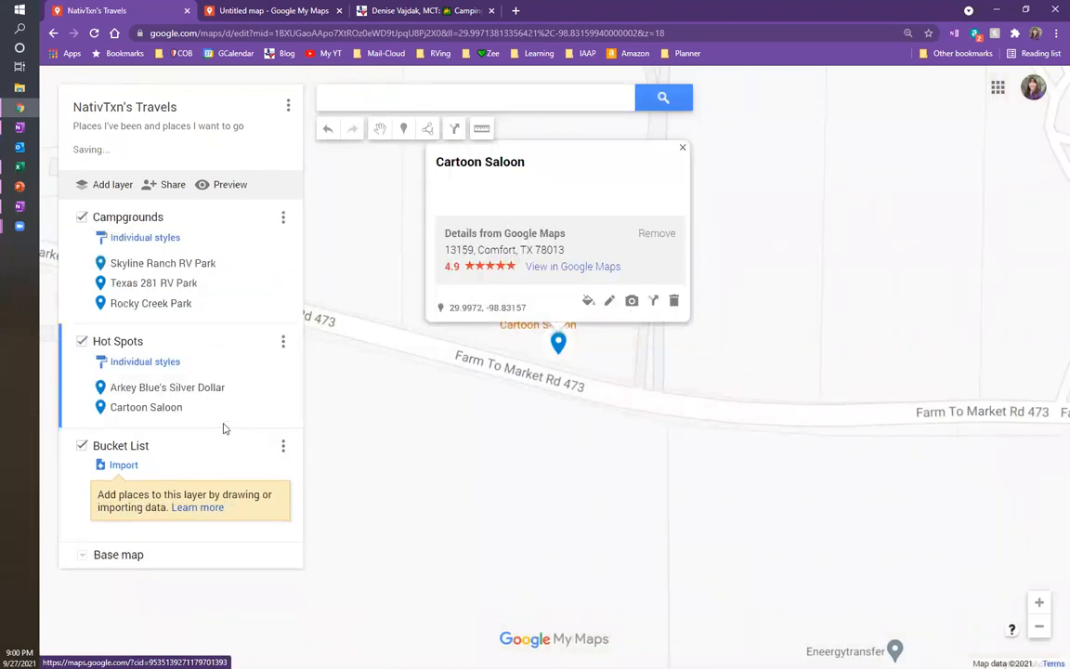
left_click(681, 150)
Find Luckenbach, TX, add it to the Hot Spots layer and close its details.
left_click(406, 94)
type("Lucken")
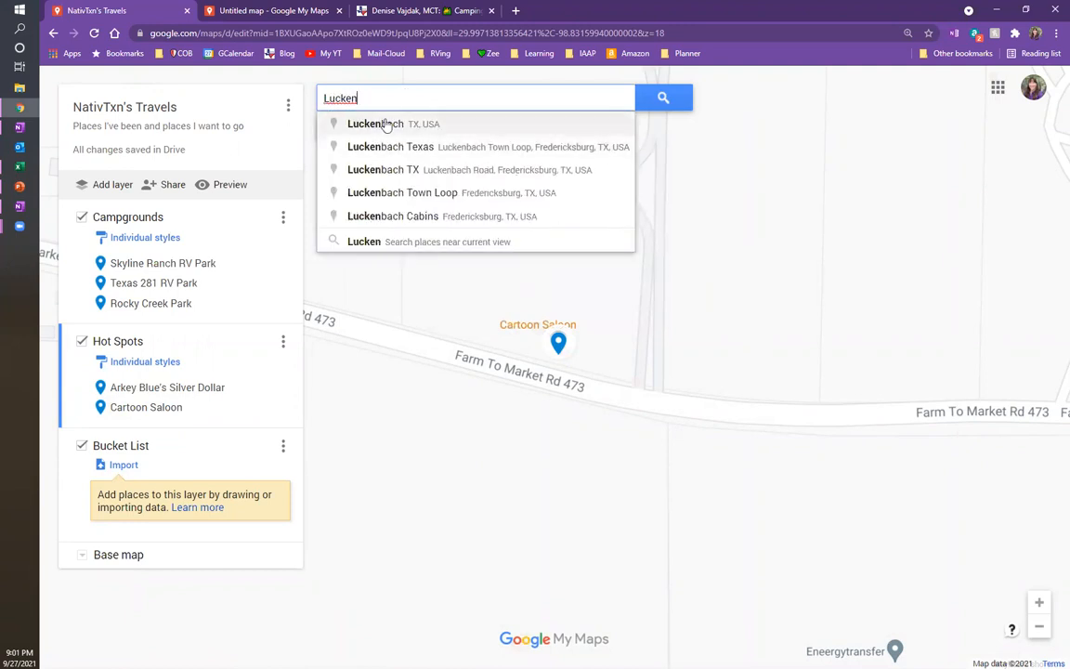
left_click(387, 127)
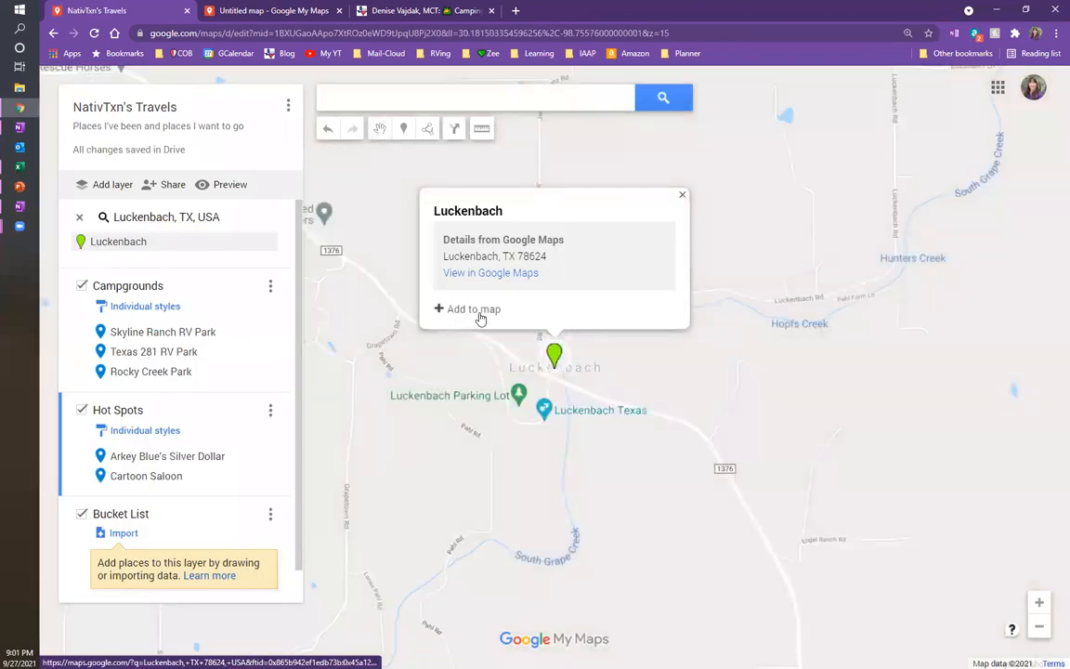
left_click(480, 316)
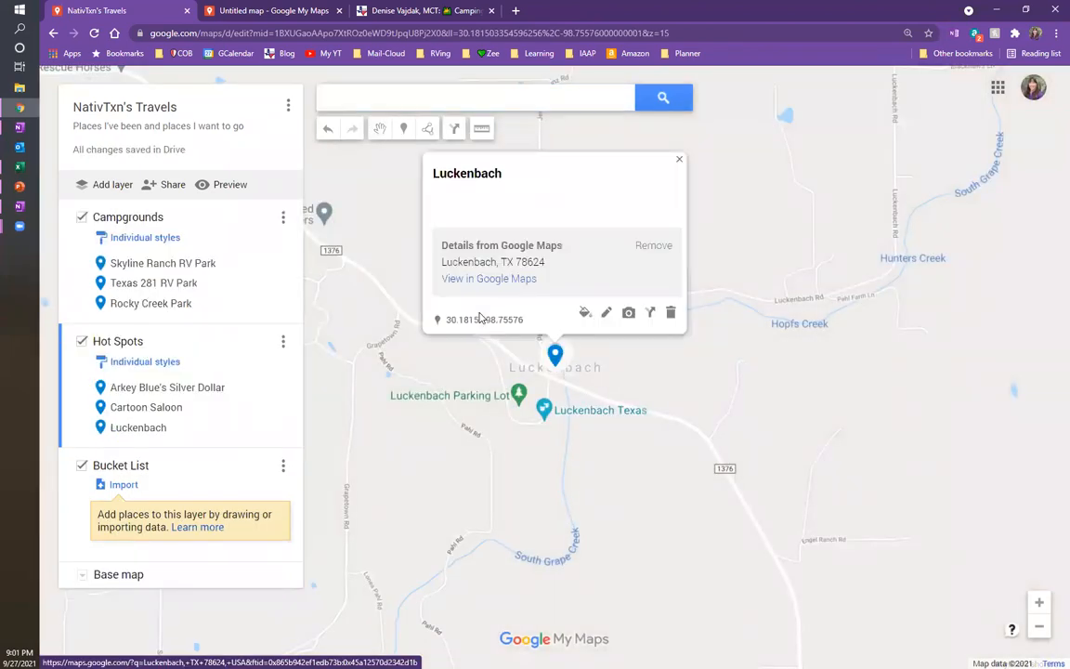
left_click(679, 159)
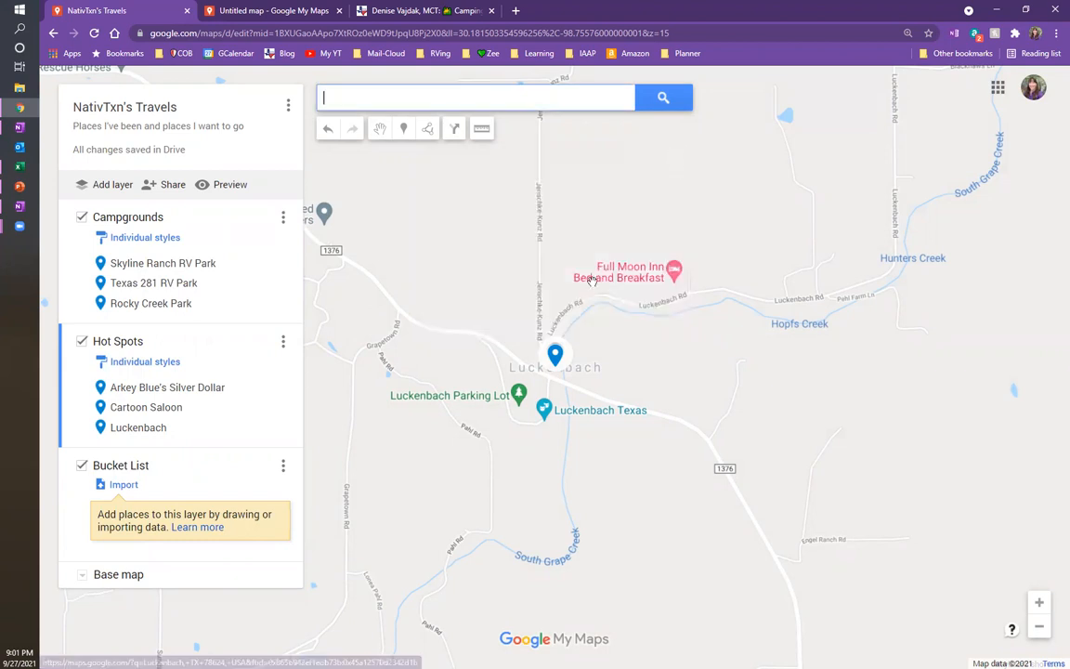
Make Bucket List the active layer and add Inks Lake State Park in Burnet, TX to it.
left_click(181, 478)
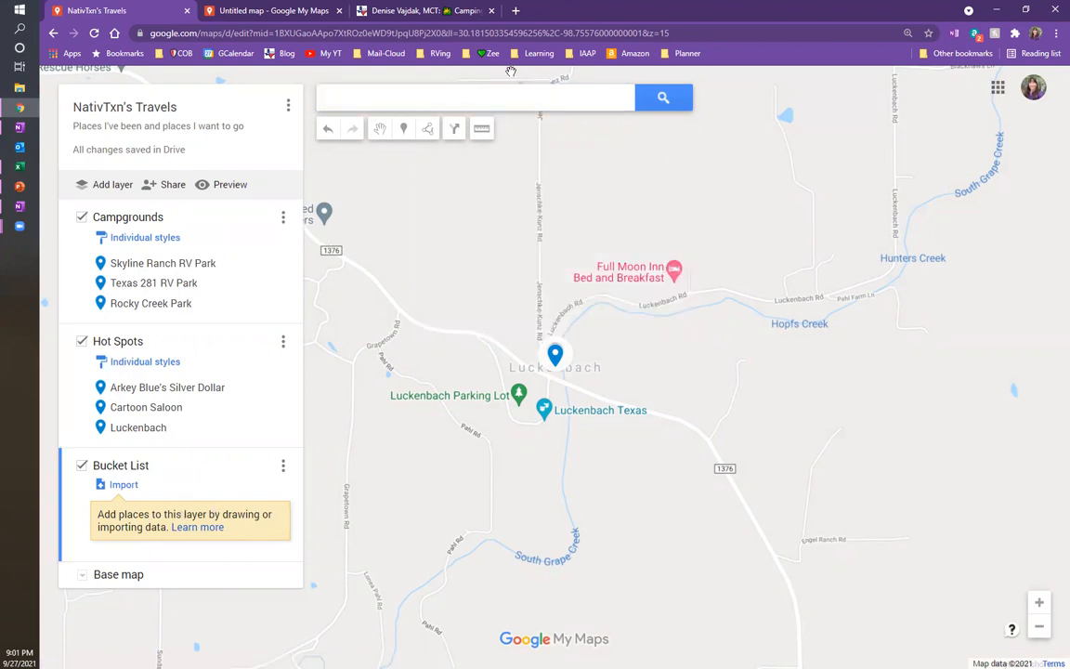
left_click(517, 98)
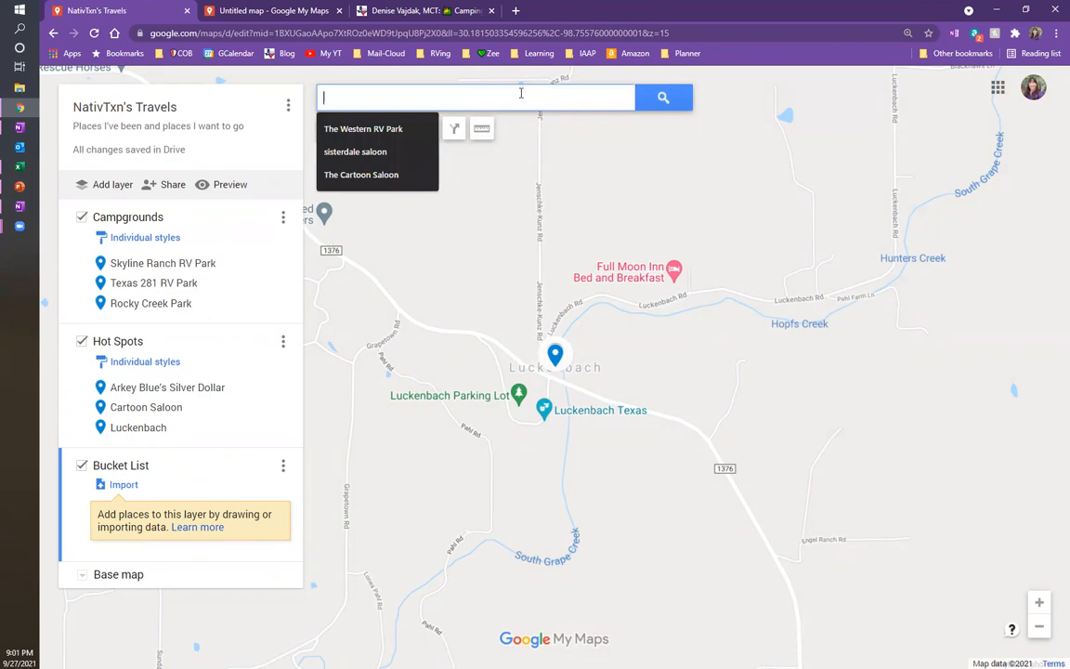
type("Inks Lake")
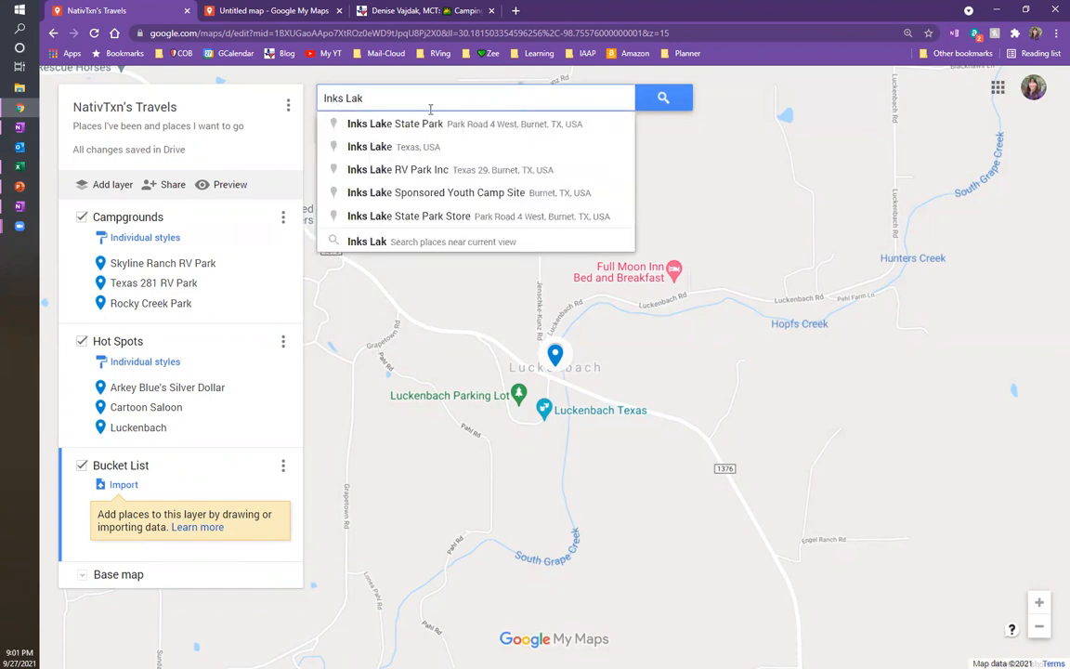
left_click(406, 123)
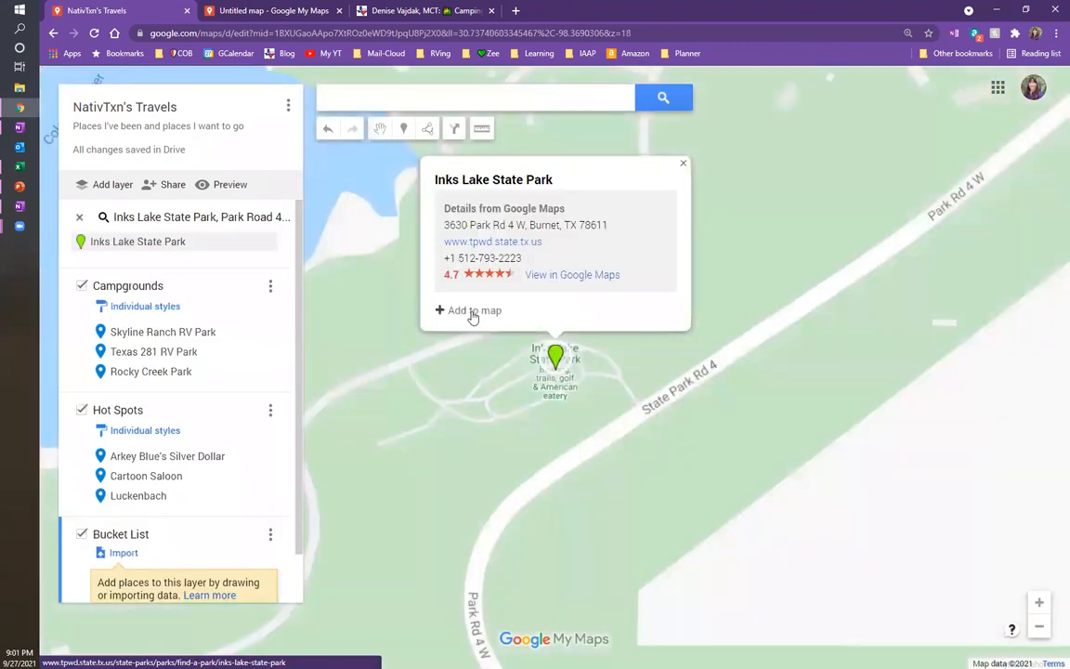
left_click(470, 310)
Search for "Jamaica Beach RV", add Jamaica Beach RV Park in Galveston to the Bucket List layer and close its details.
left_click(400, 96)
type("J")
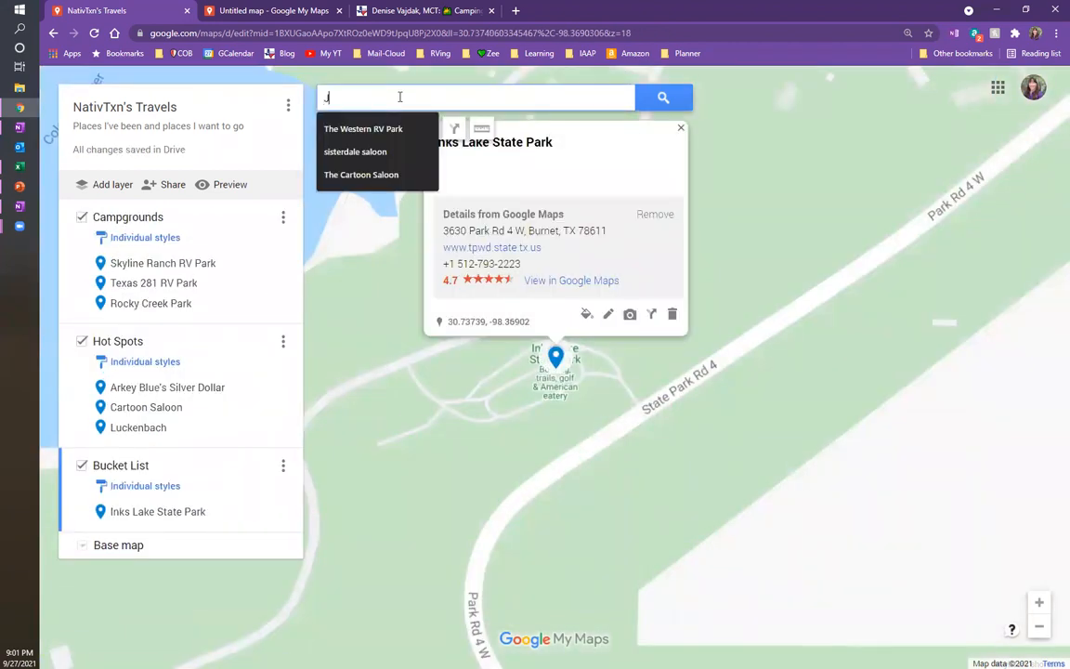
type("amaica Beach RV")
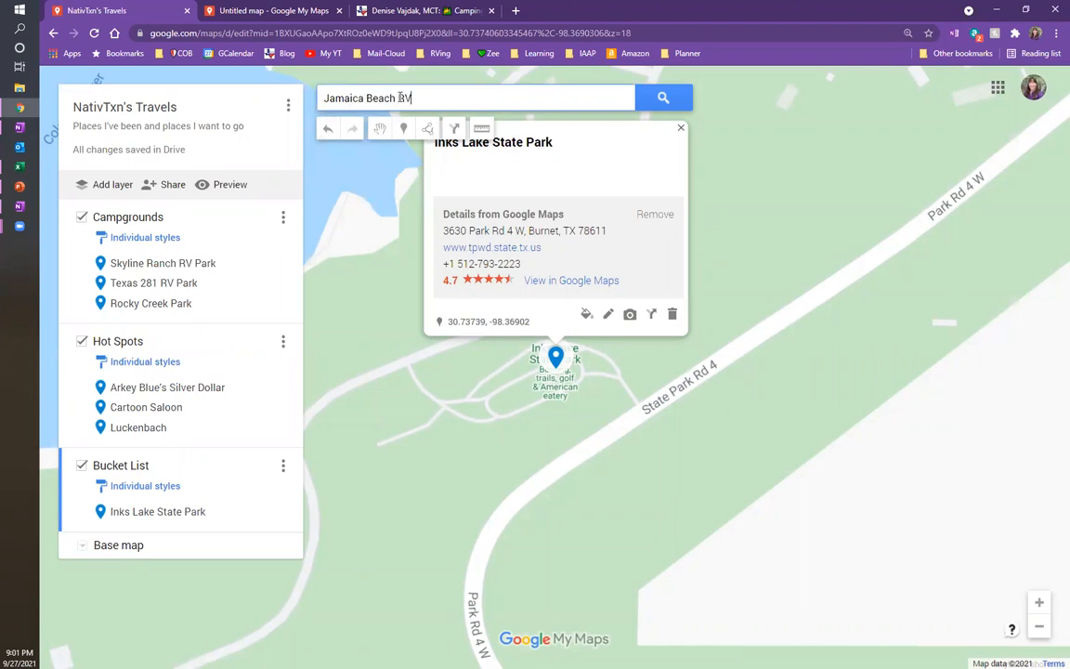
left_click(680, 128)
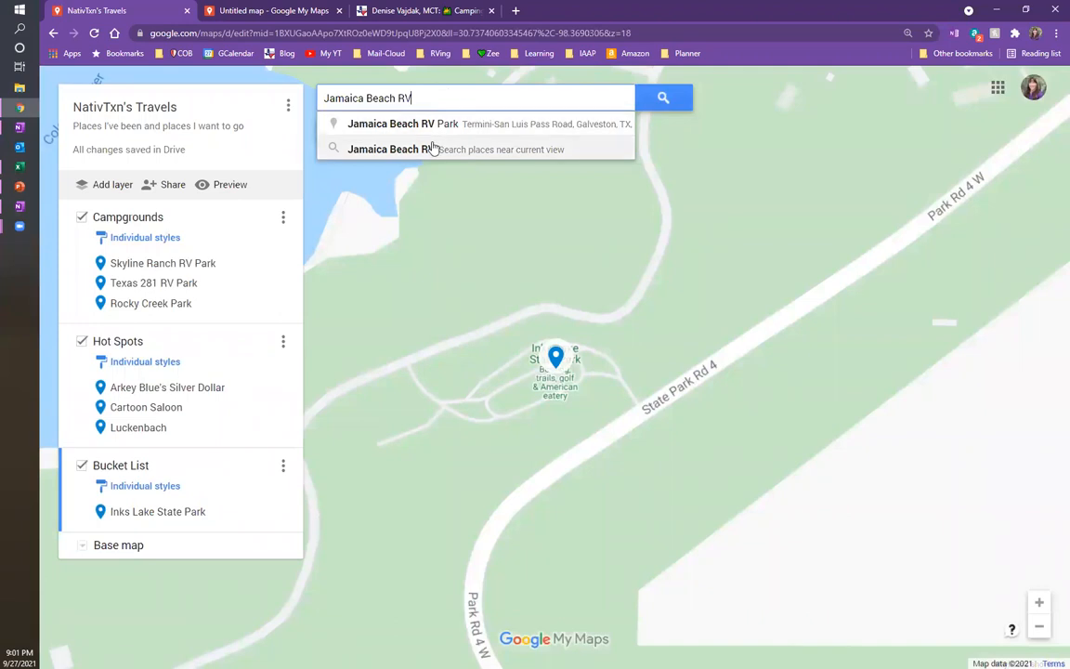
left_click(465, 130)
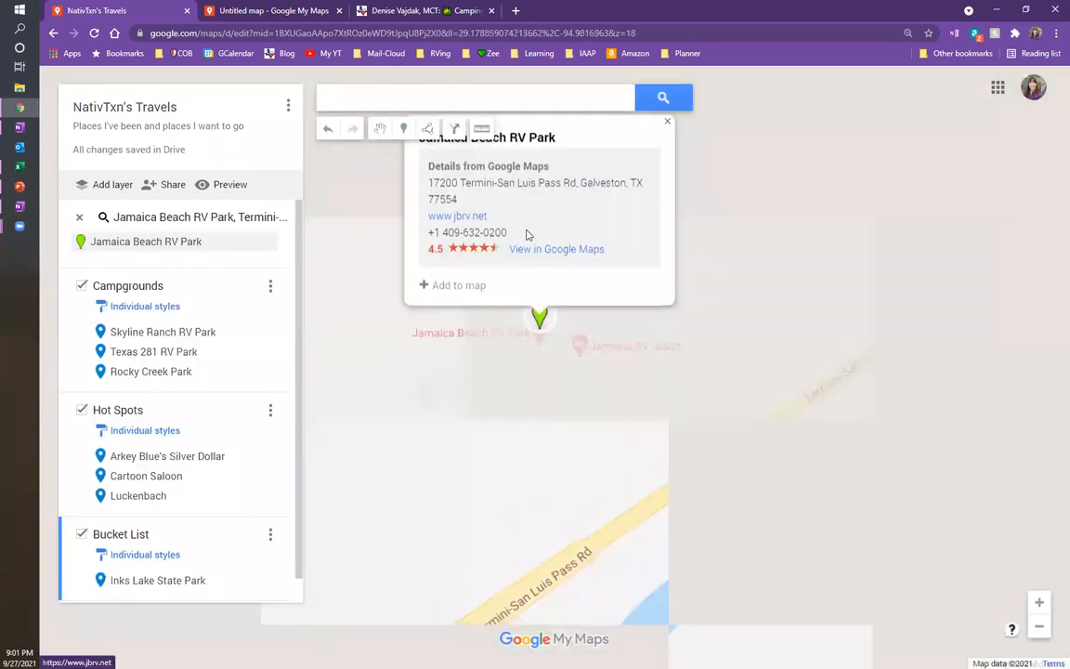
left_click(469, 286)
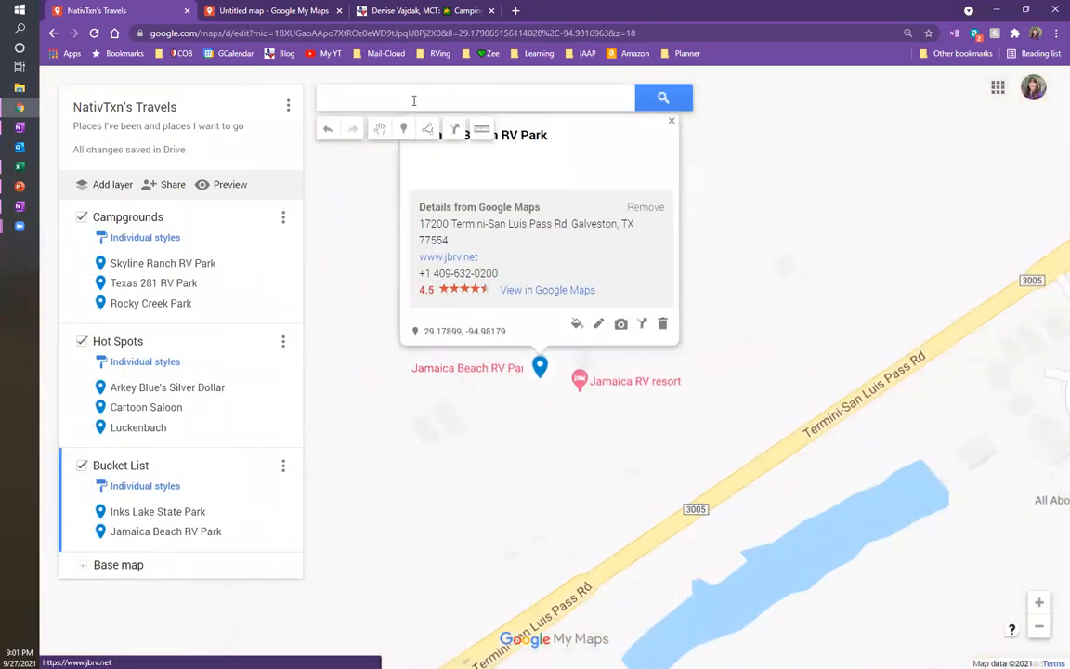
left_click(413, 97)
left_click(671, 121)
Find Wolf Creek Park in Coldspring, TX, add it to the Bucket List layer and close its details.
left_click(512, 95)
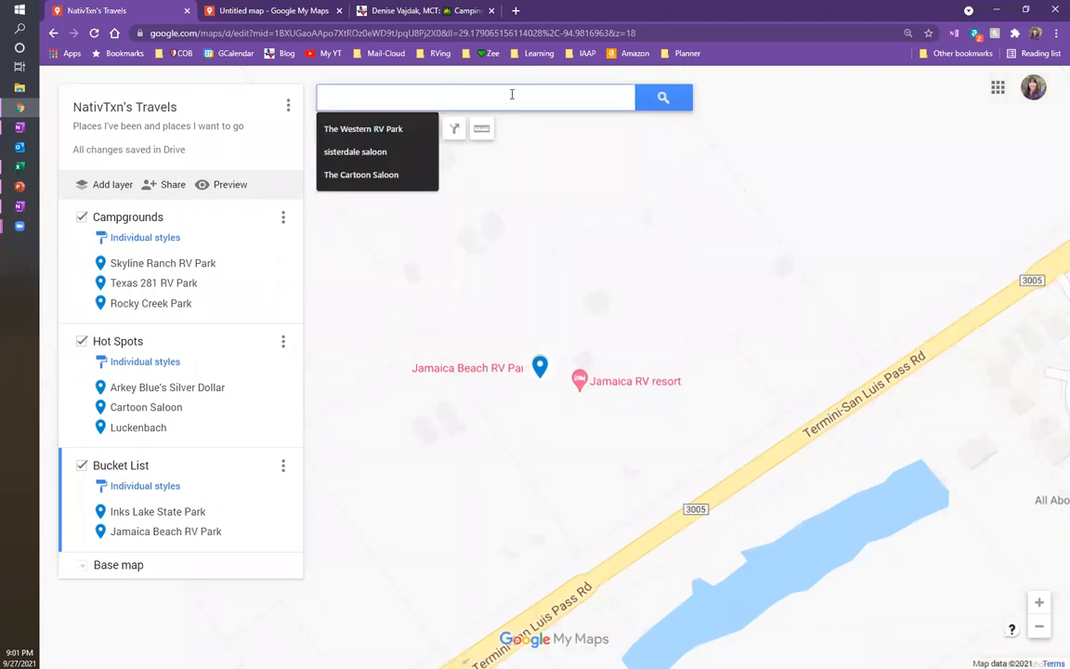
type("Wol")
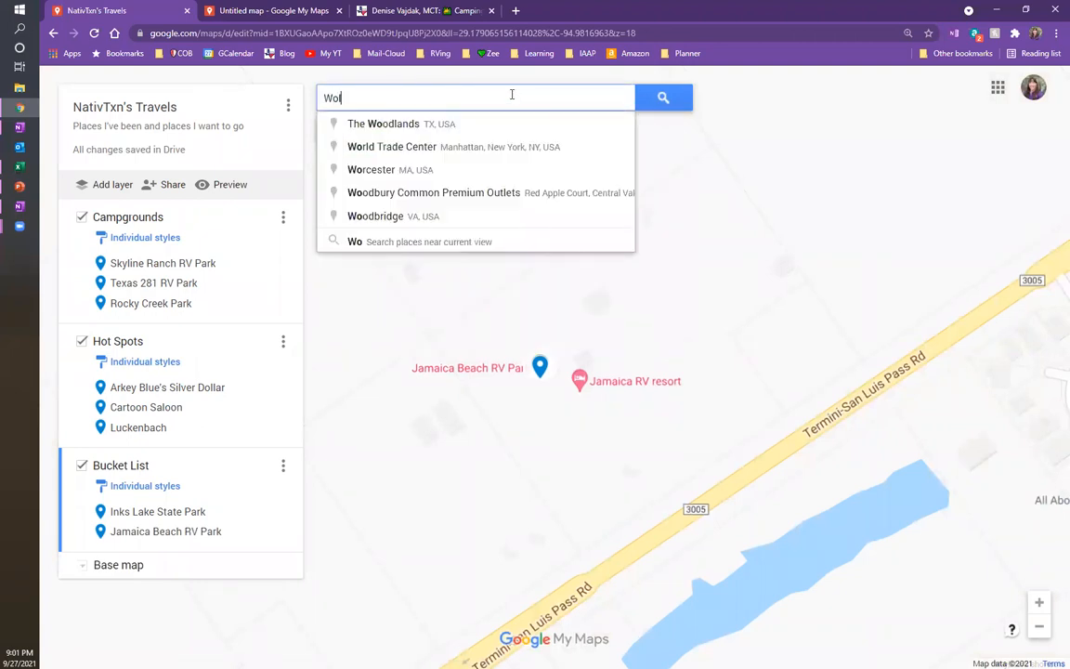
type("f Cr")
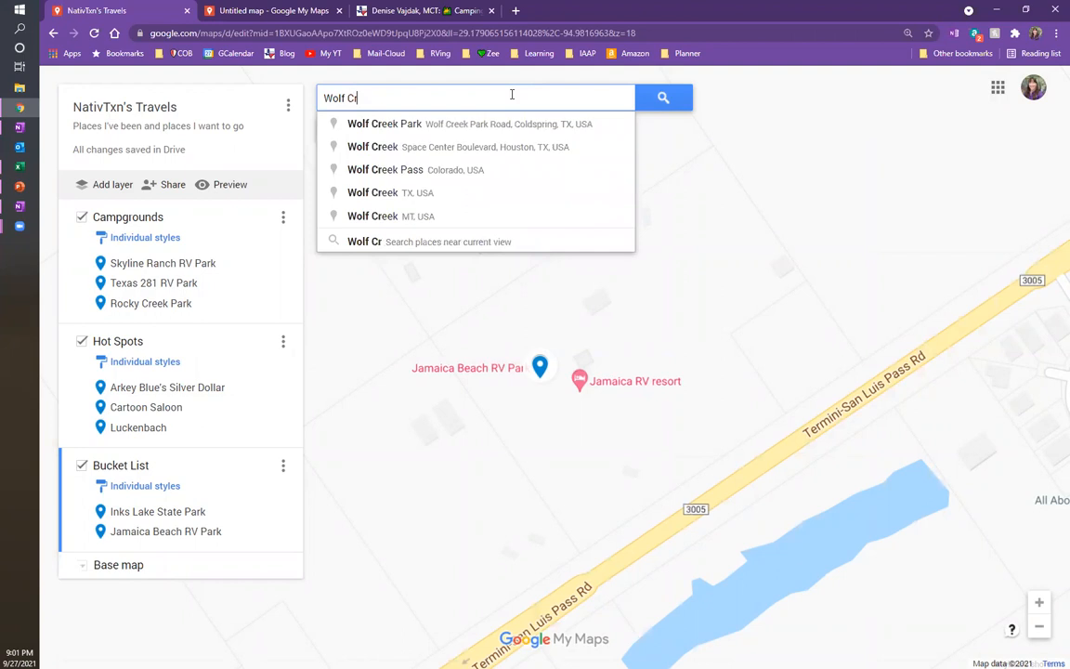
left_click(383, 124)
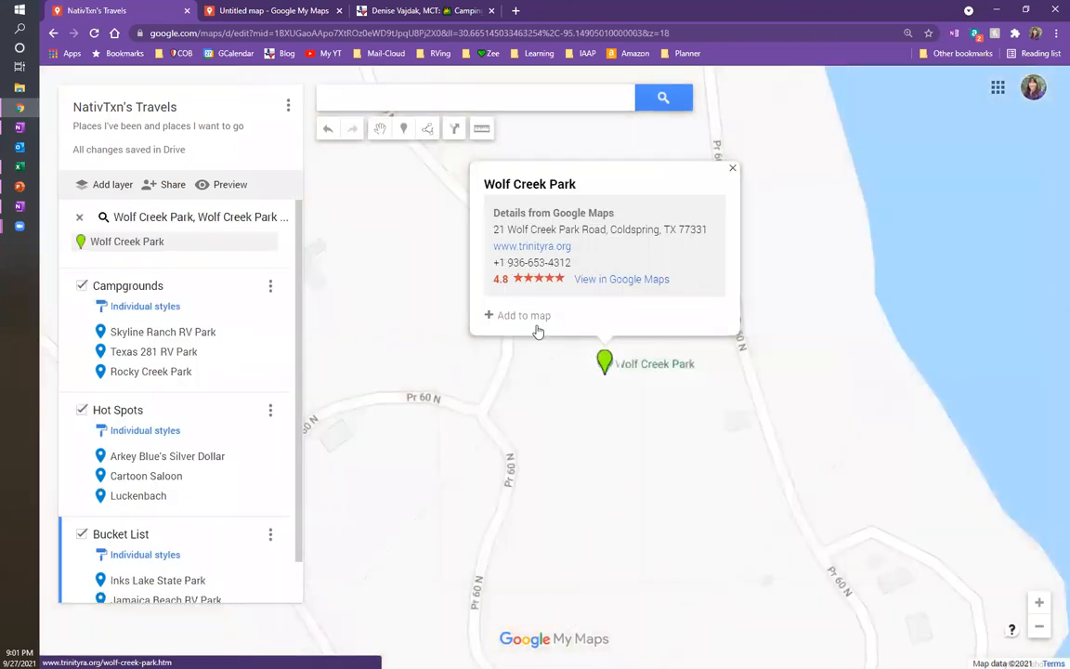
left_click(525, 317)
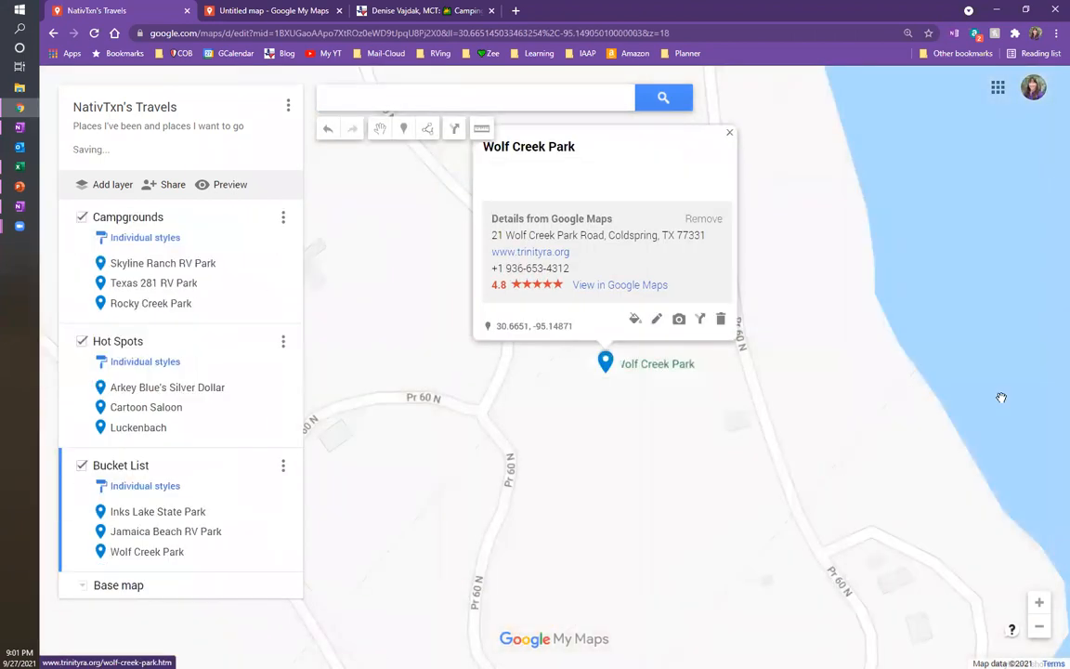
left_click(731, 134)
scroll(753, 421, "down", 3)
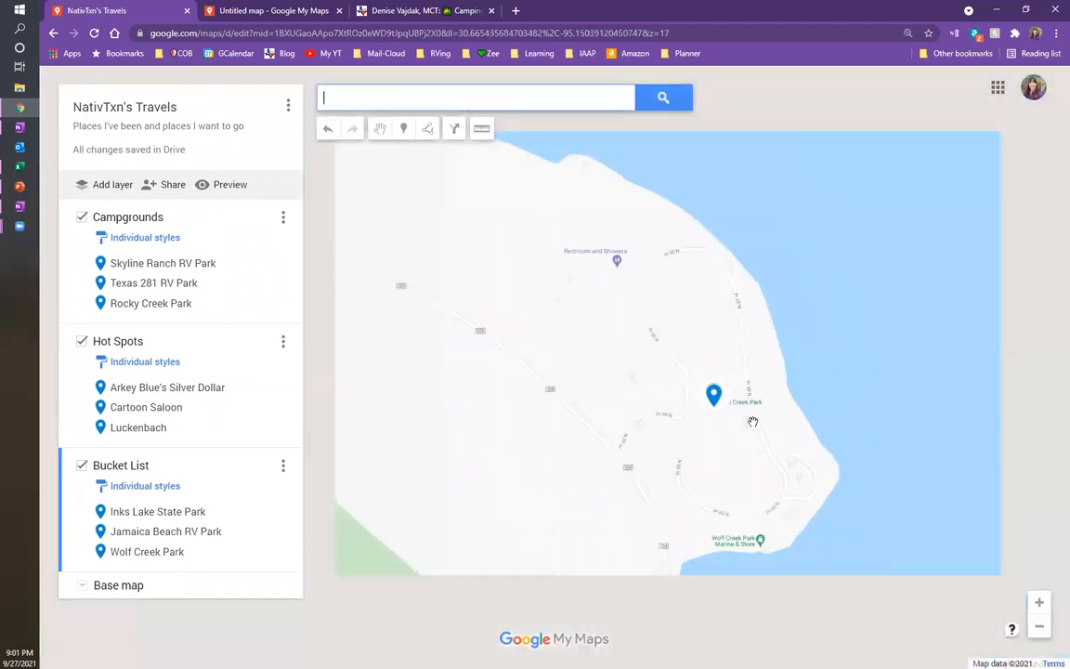
scroll(752, 422, "down", 1)
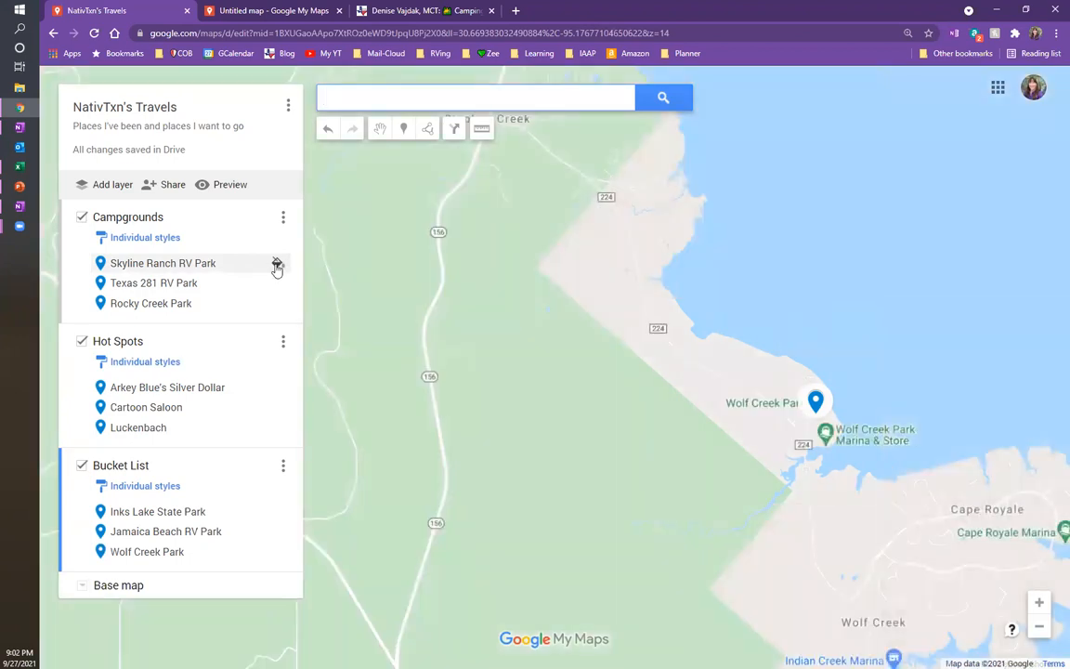
Color the Skyline Ranch RV Park marker purple and give it the camper icon, filtering the icon library by "campe".
left_click(276, 266)
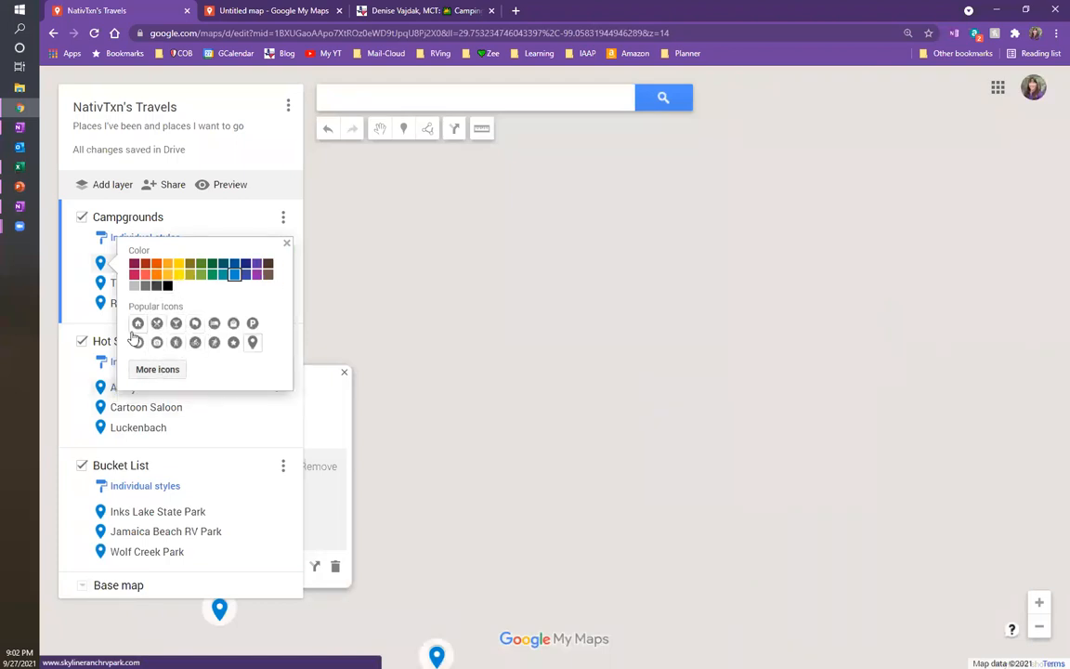
left_click(259, 271)
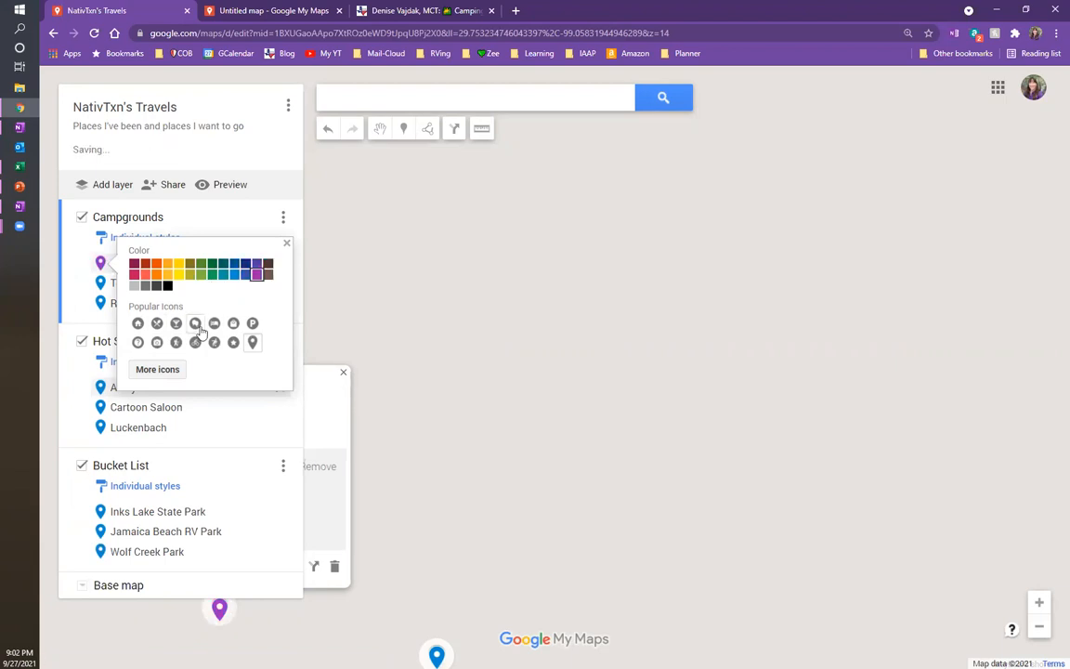
left_click(158, 370)
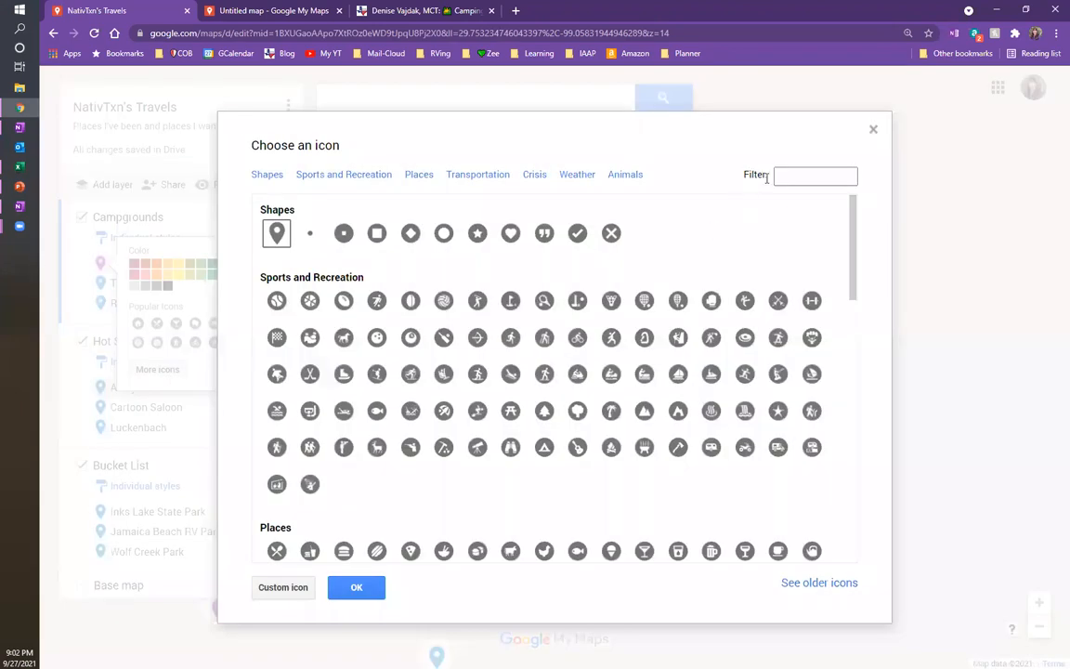
scroll(409, 511, "down", 3)
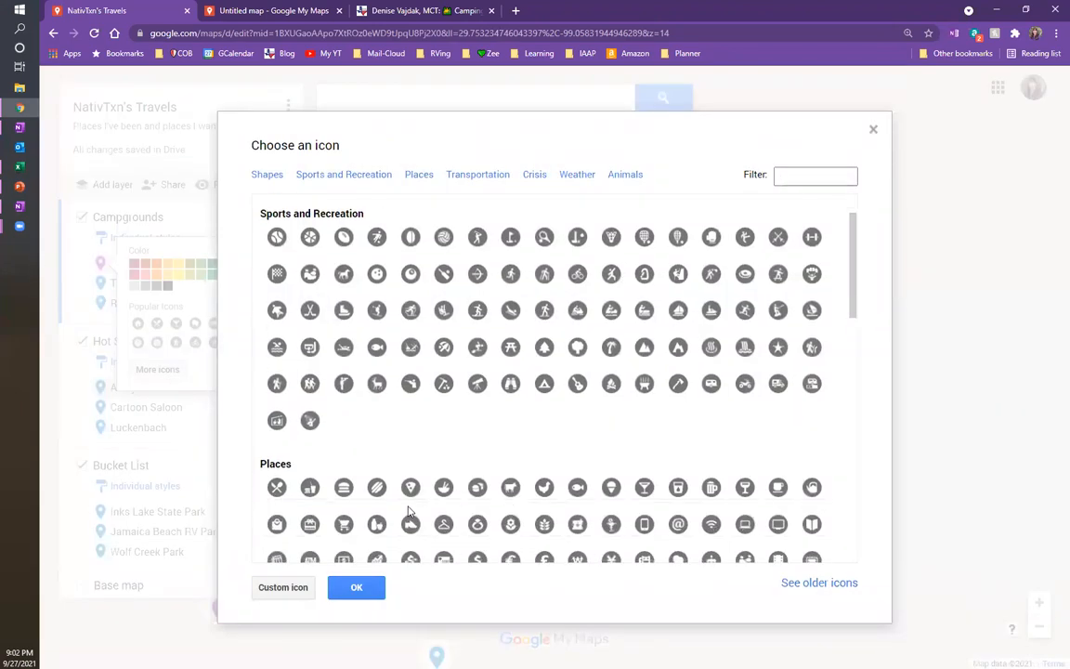
scroll(409, 511, "down", 1)
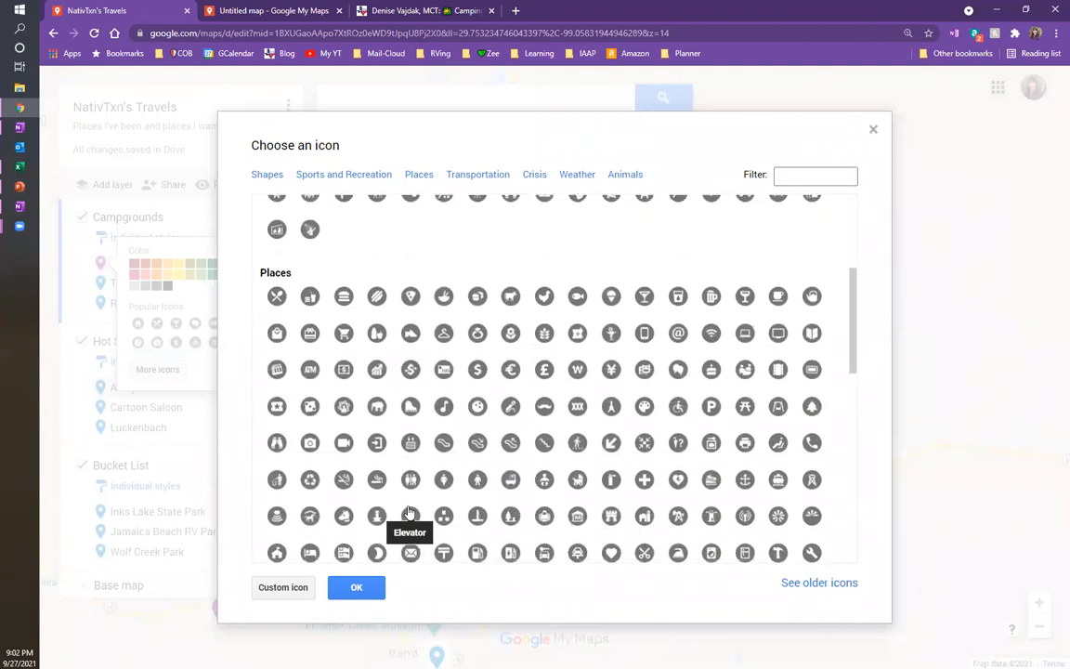
left_click(797, 174)
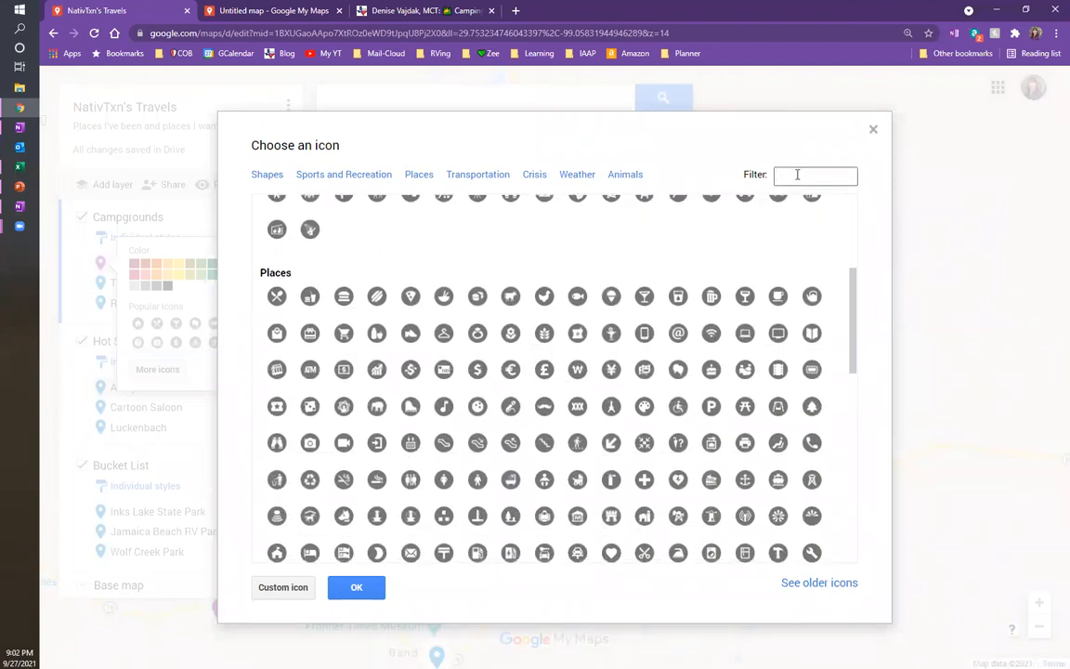
type("trailer")
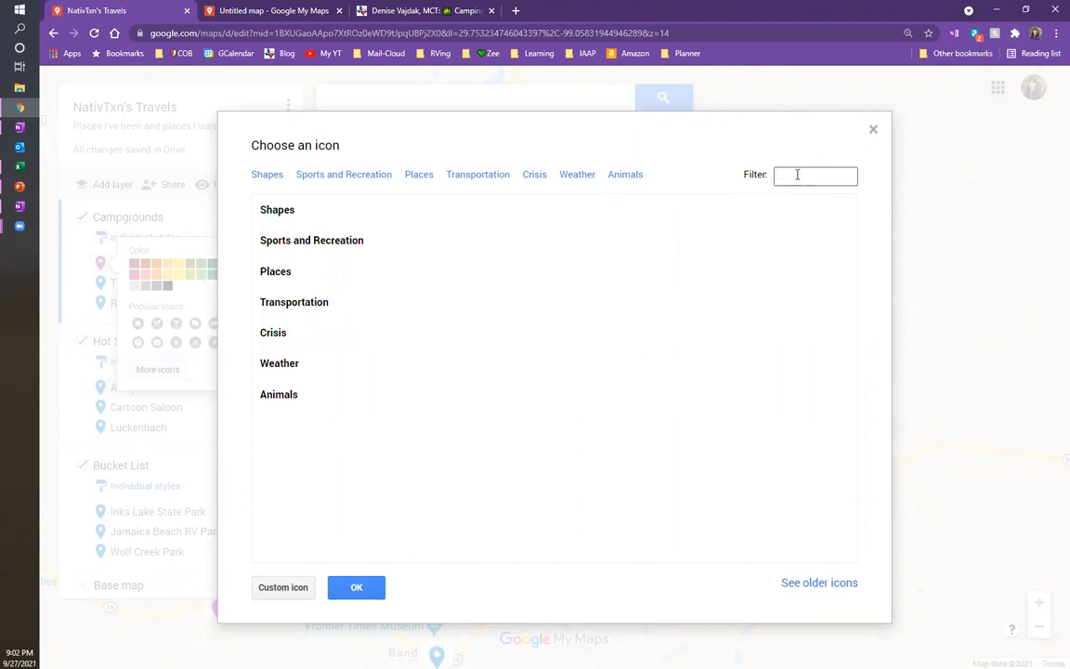
type("camp")
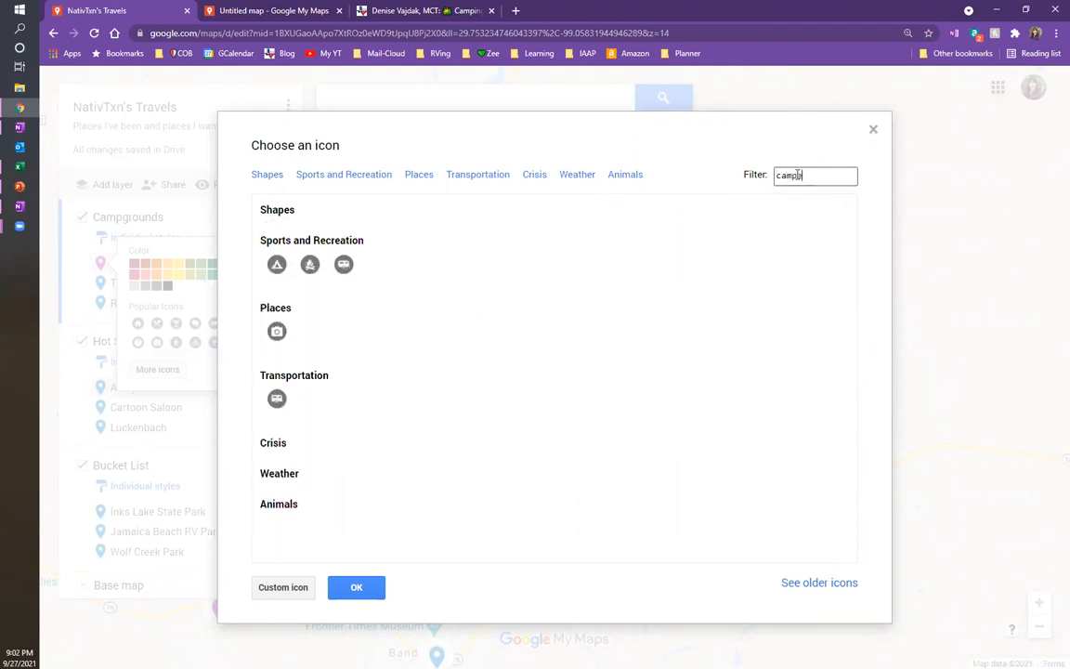
type("e")
left_click(276, 266)
left_click(356, 586)
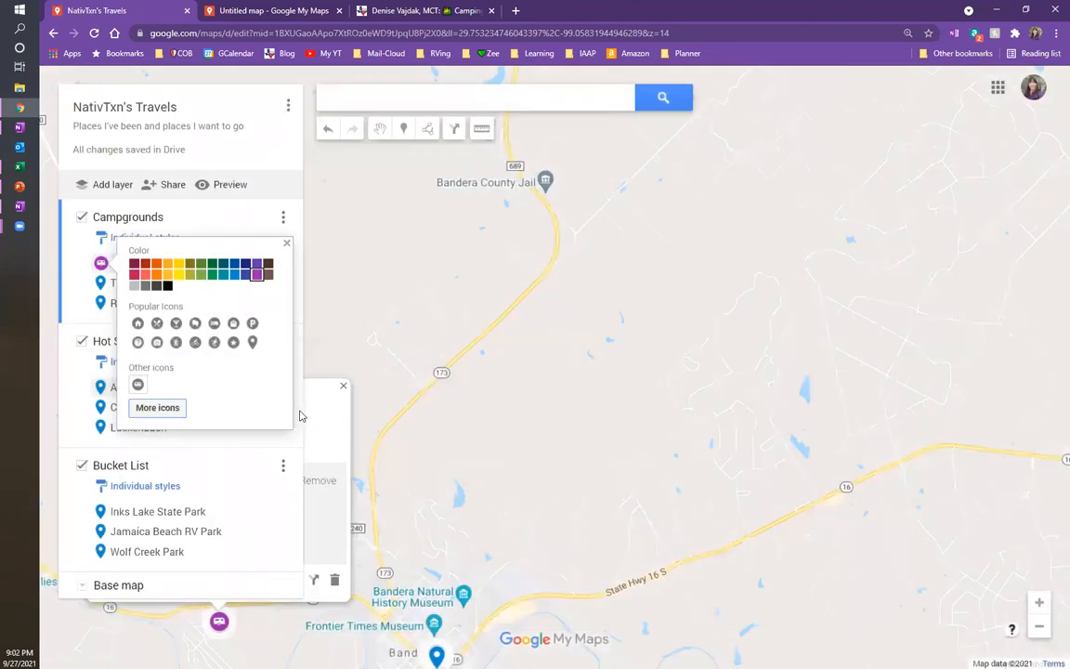
left_click(288, 246)
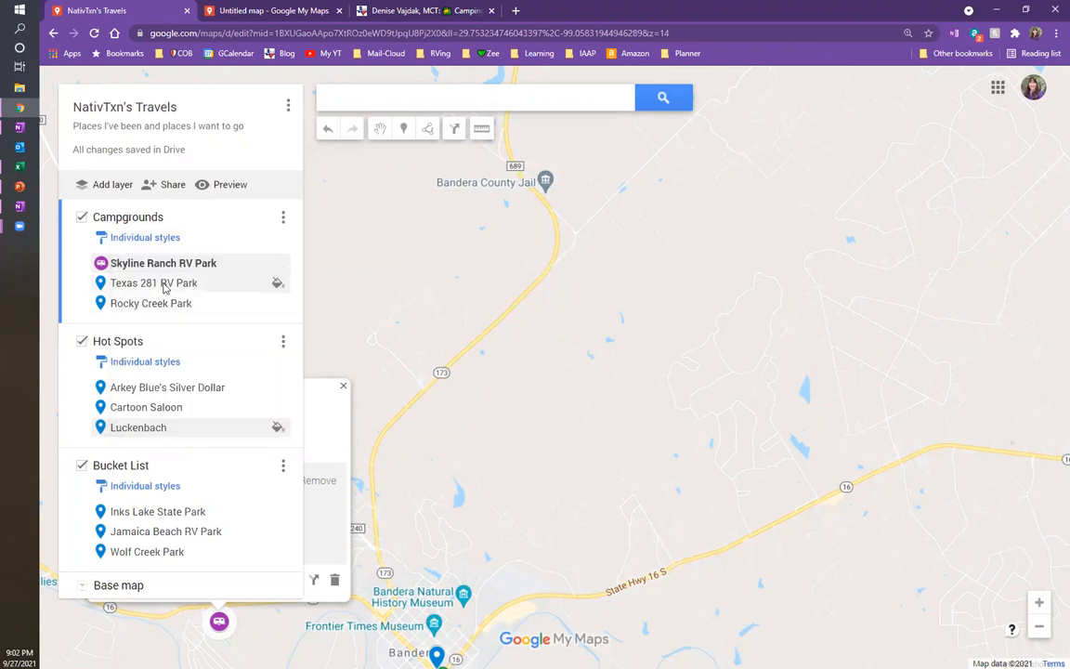
Give the Rocky Creek Park marker the camper icon and color it dark red, RGB (165, 39, 20).
left_click(243, 304)
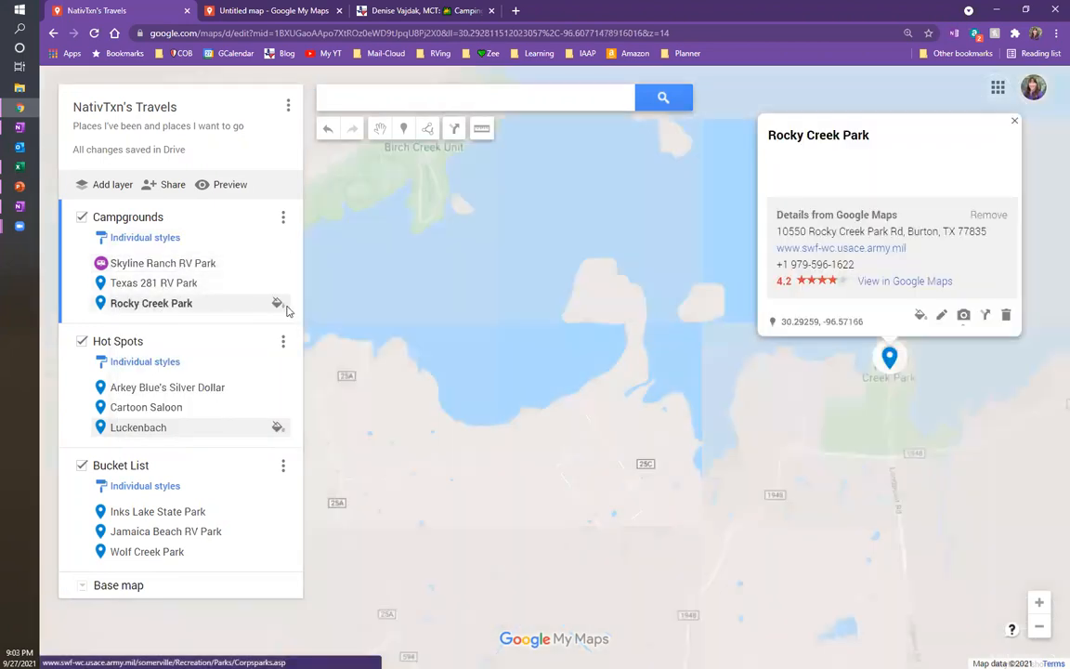
left_click(277, 304)
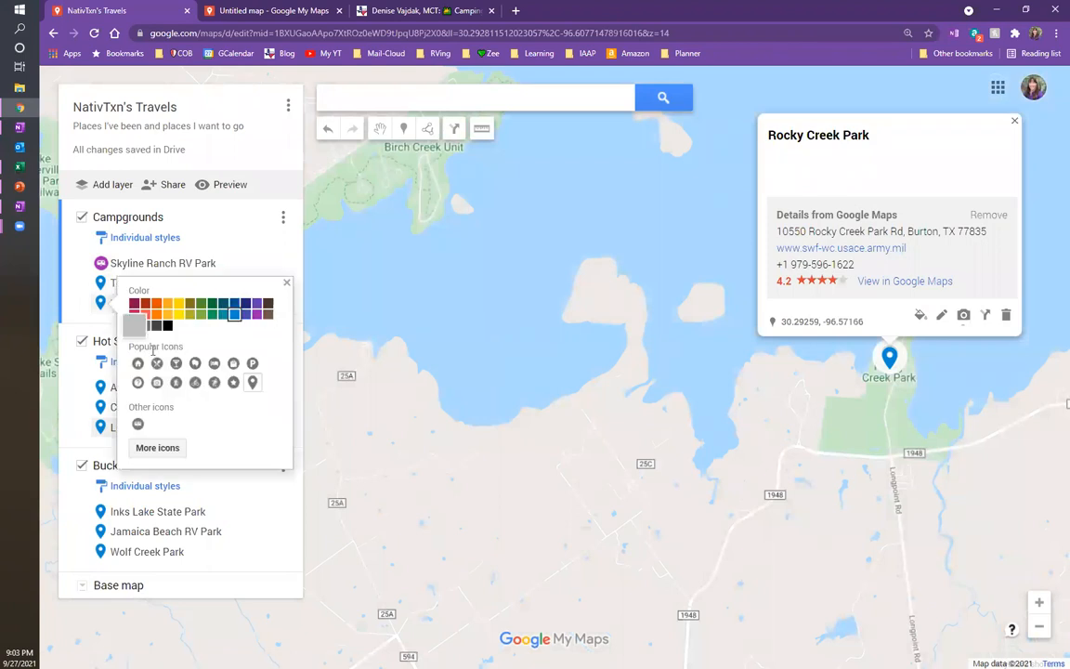
left_click(137, 426)
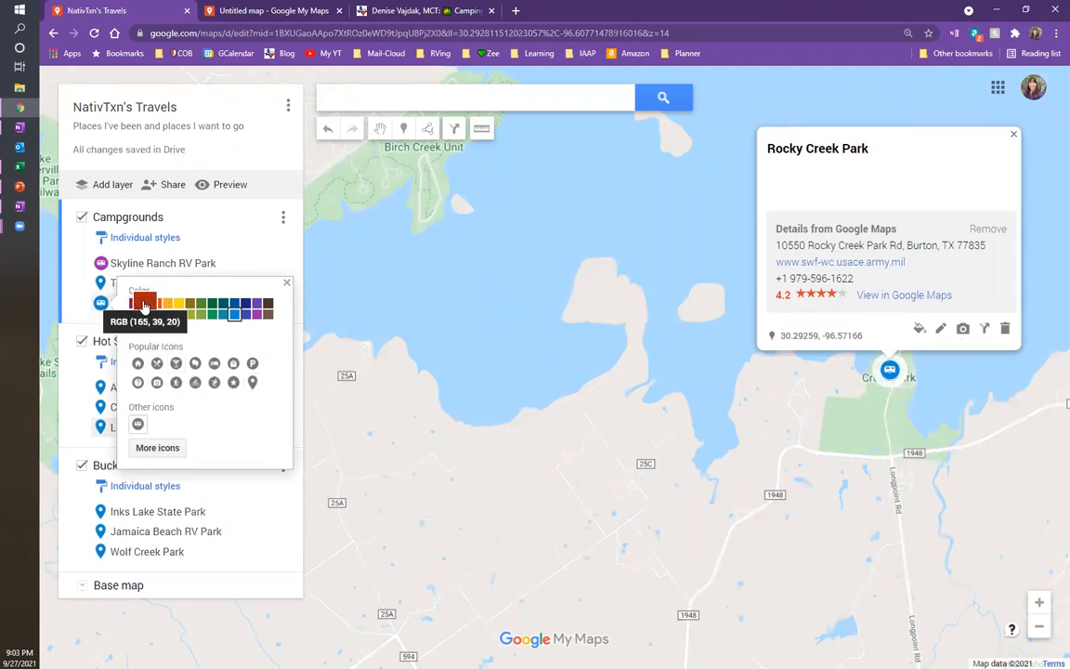
left_click(144, 306)
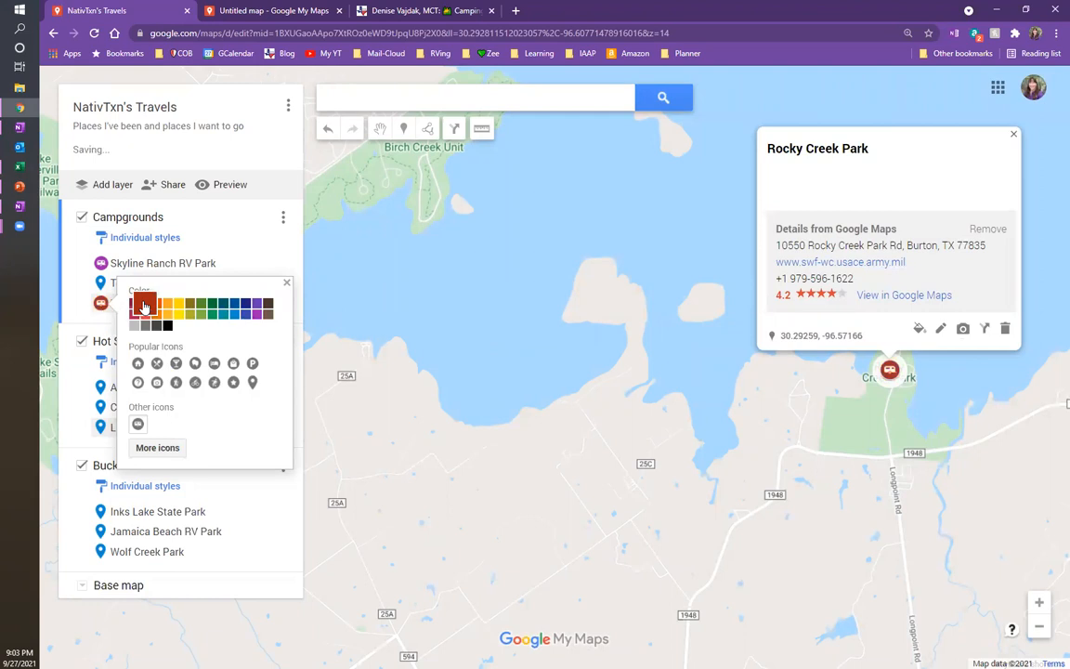
left_click(286, 283)
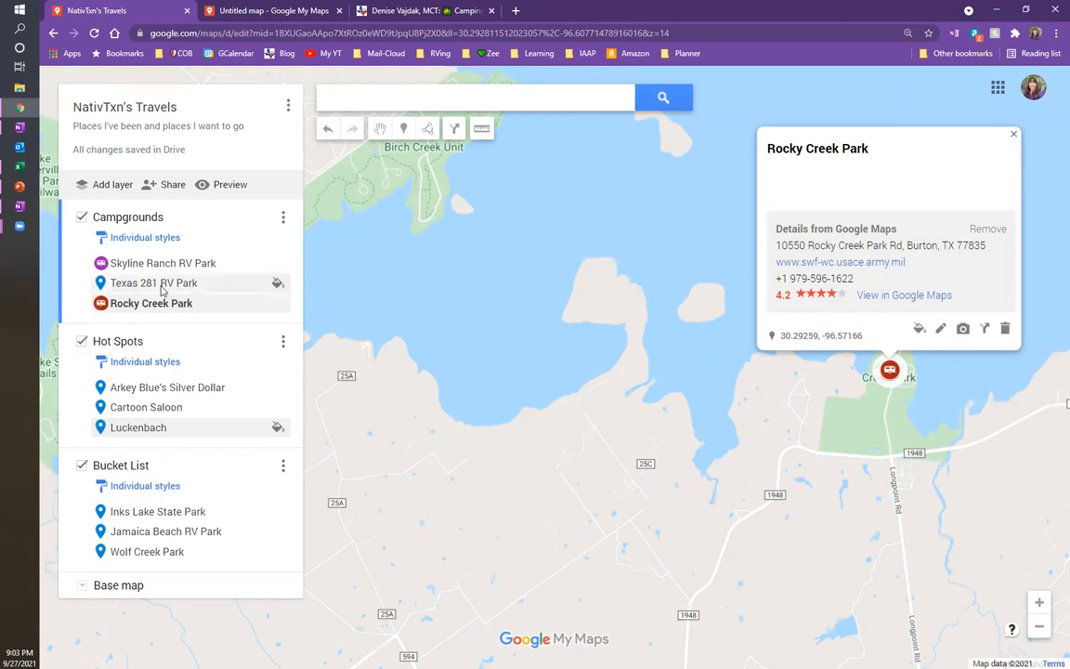
Give the Texas 281 RV Park marker the camper icon and color it purple.
left_click(277, 283)
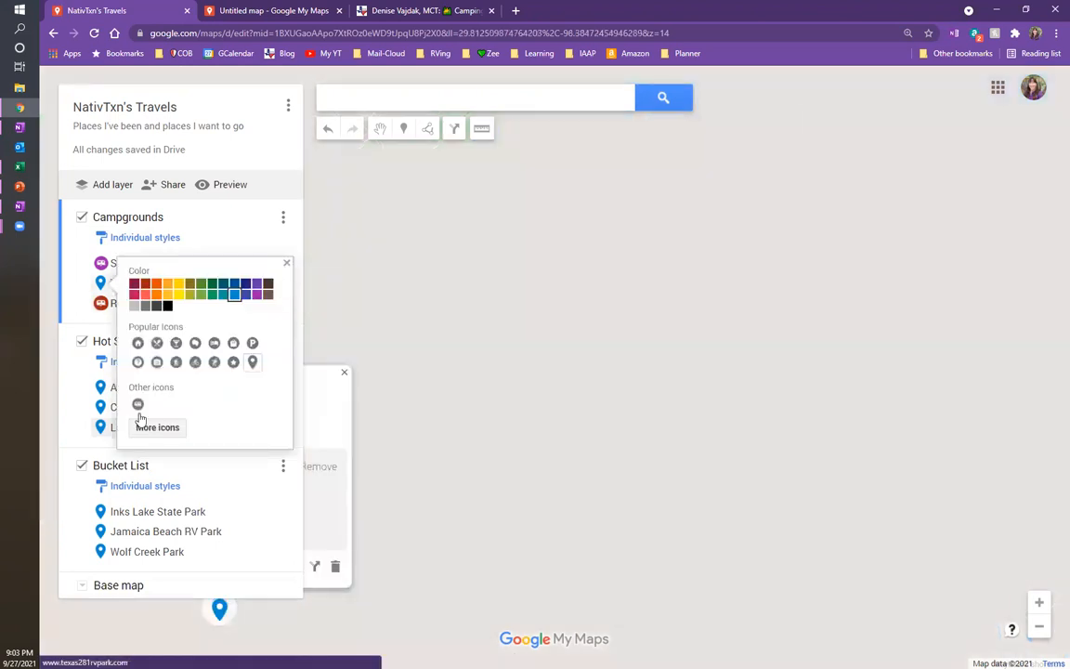
left_click(137, 404)
left_click(256, 294)
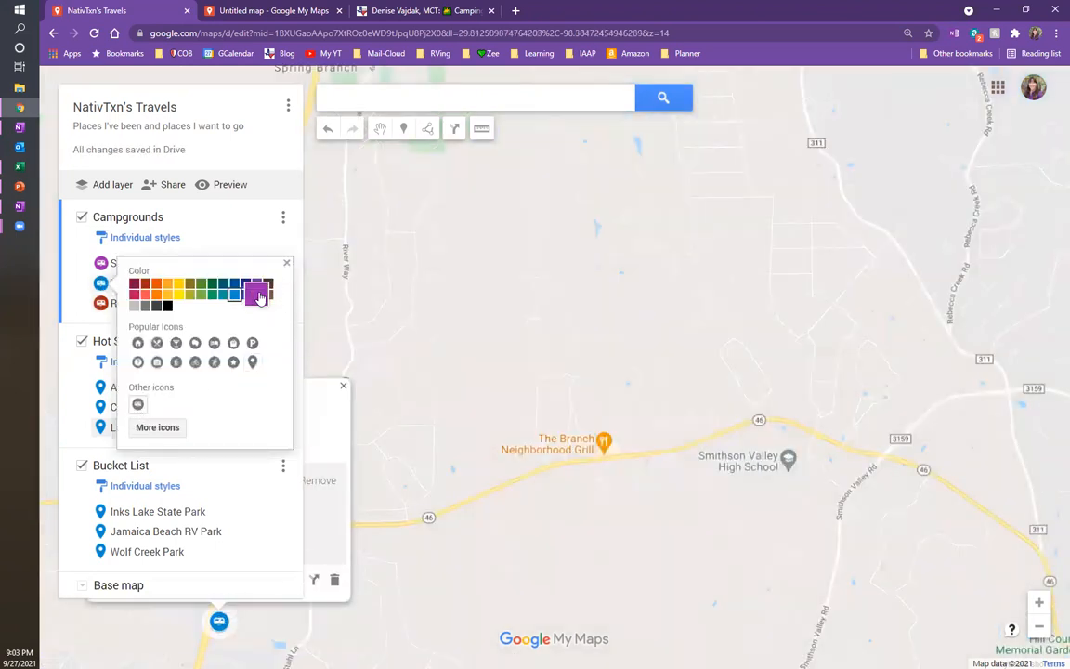
left_click(286, 264)
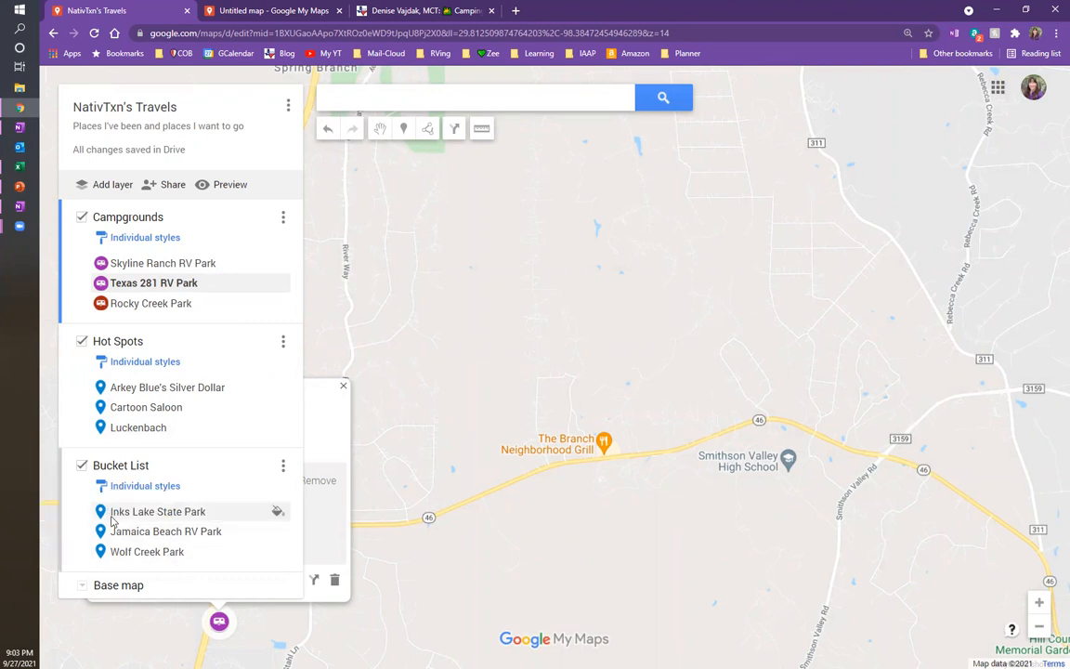
Set the Bucket List layer to group its places by Uniform style.
left_click(143, 485)
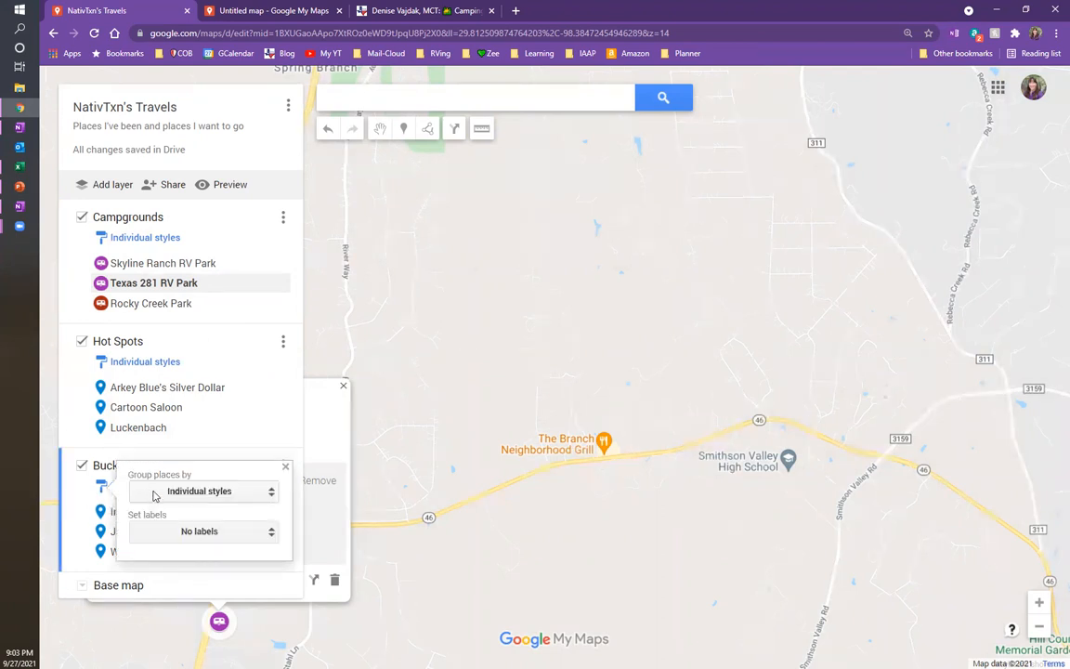
left_click(154, 492)
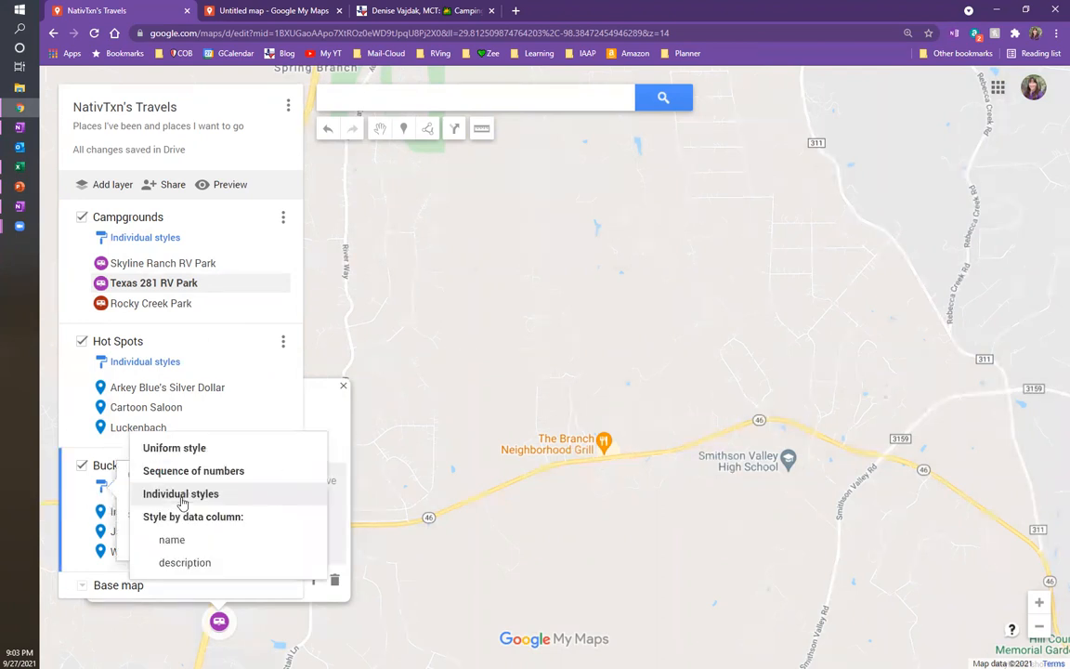
left_click(164, 450)
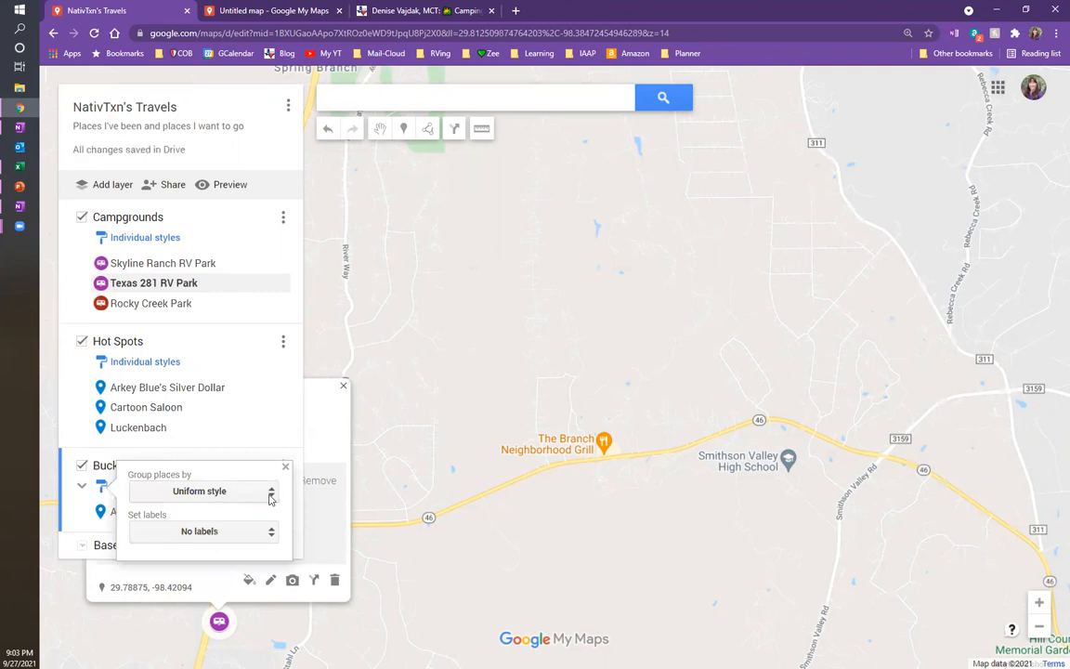
left_click(285, 466)
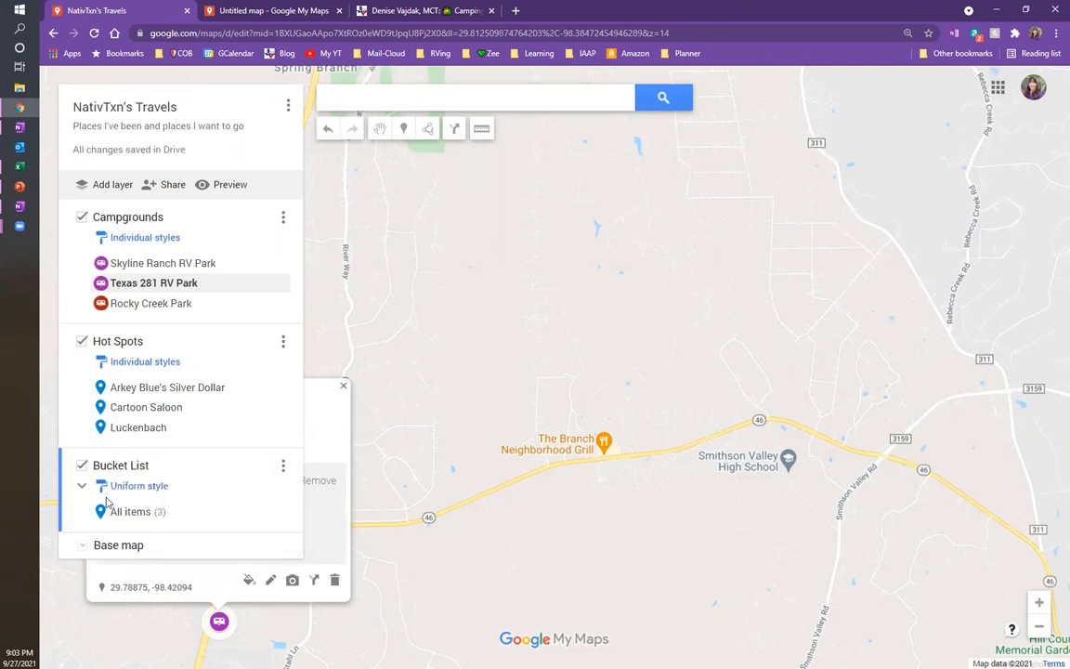
Color all items in the Bucket List layer yellow, using the standard pin icon.
left_click(277, 511)
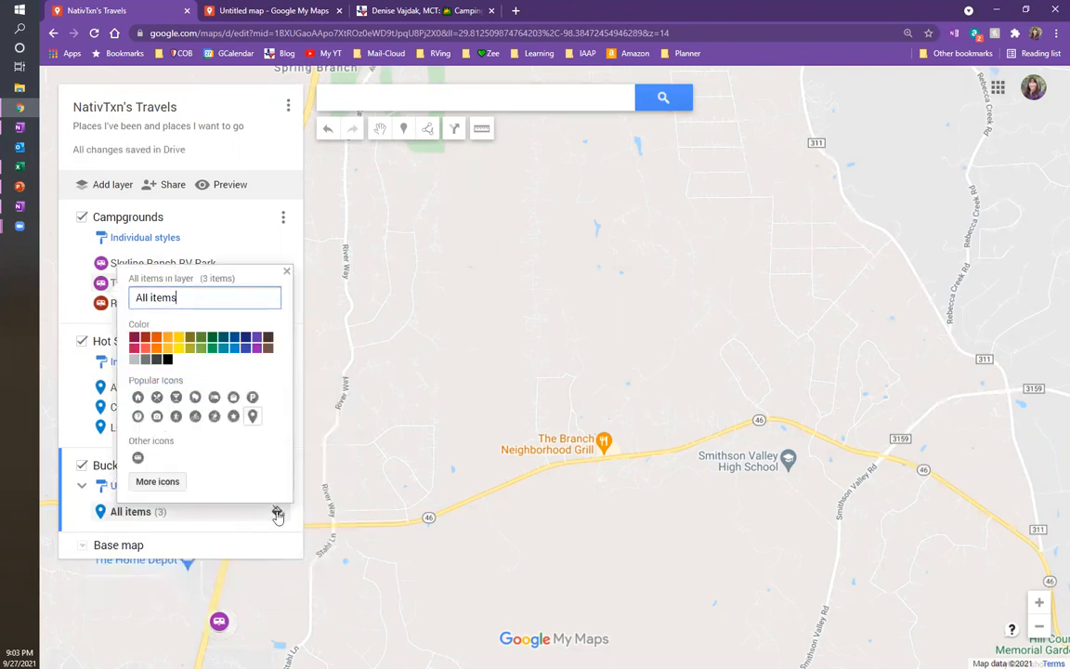
left_click(251, 417)
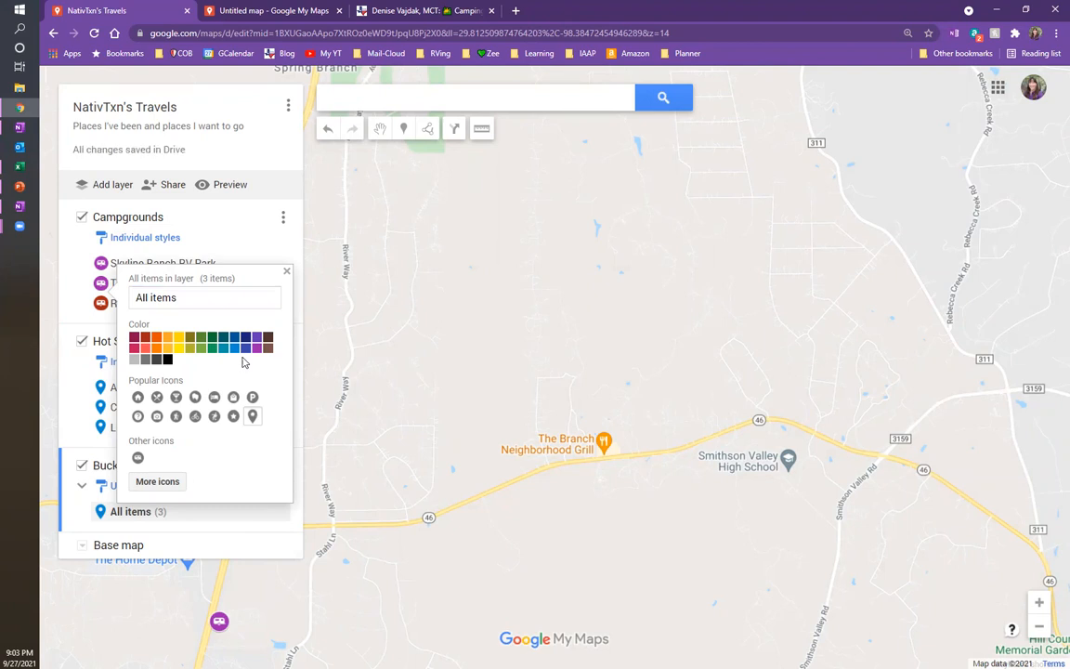
left_click(137, 354)
left_click(180, 340)
left_click(286, 271)
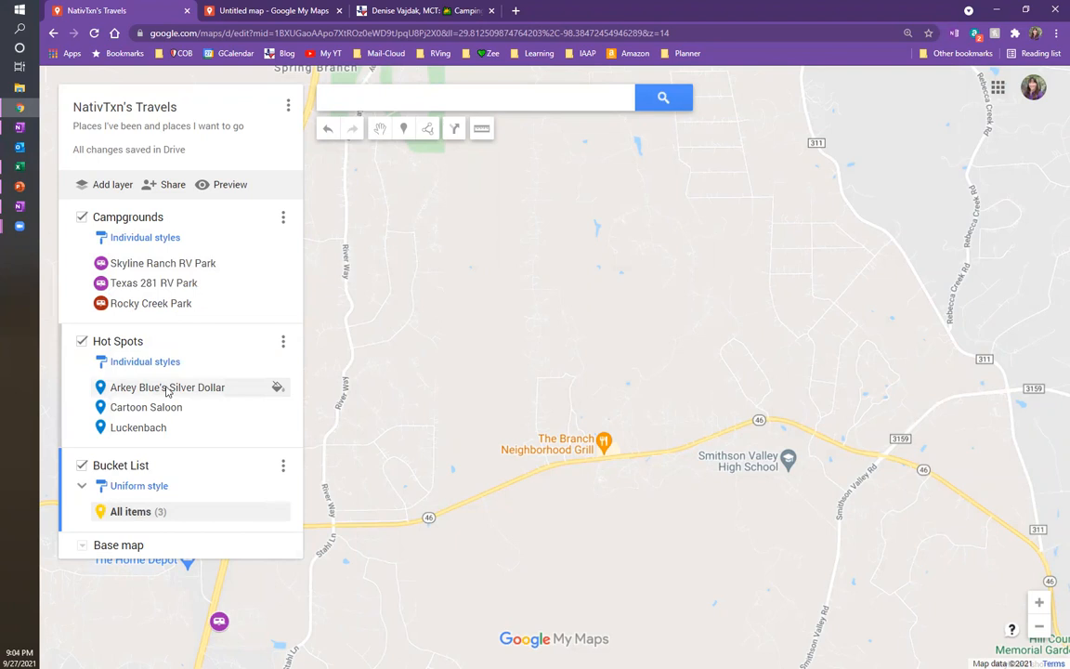
Give the Arkey Blue's Silver Dollar marker the heart icon and color it dark red.
left_click(276, 386)
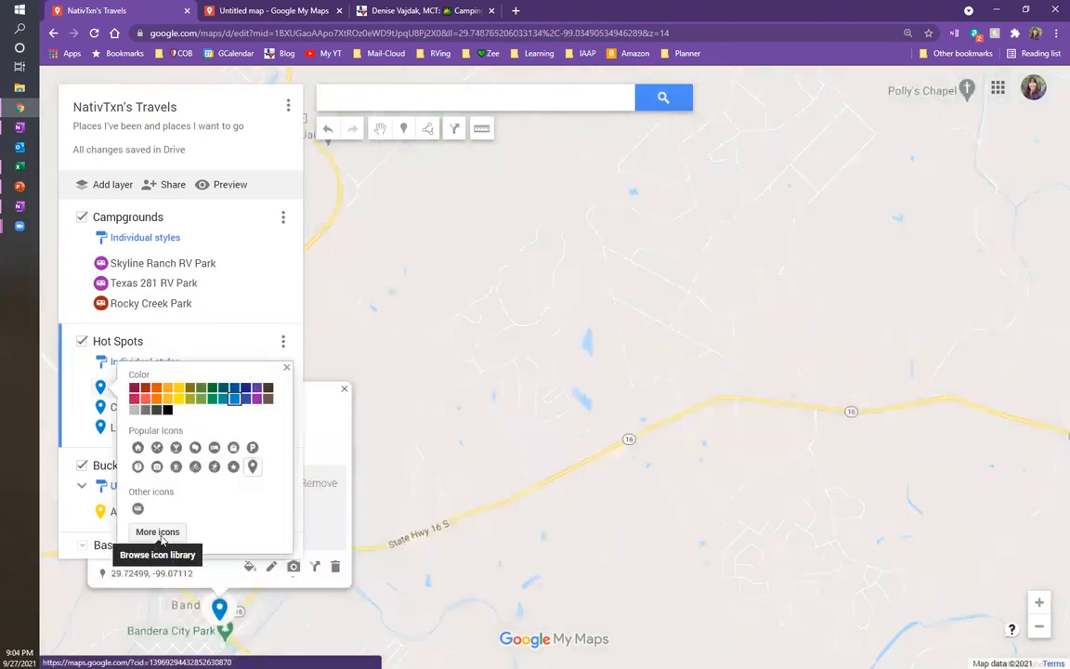
left_click(158, 532)
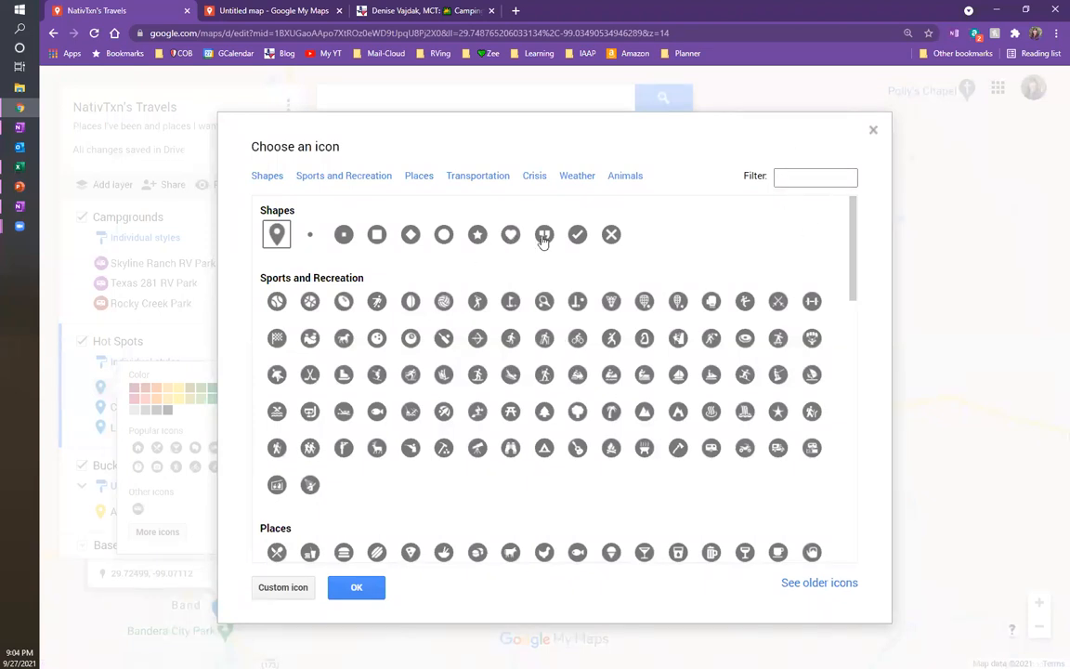
left_click(509, 234)
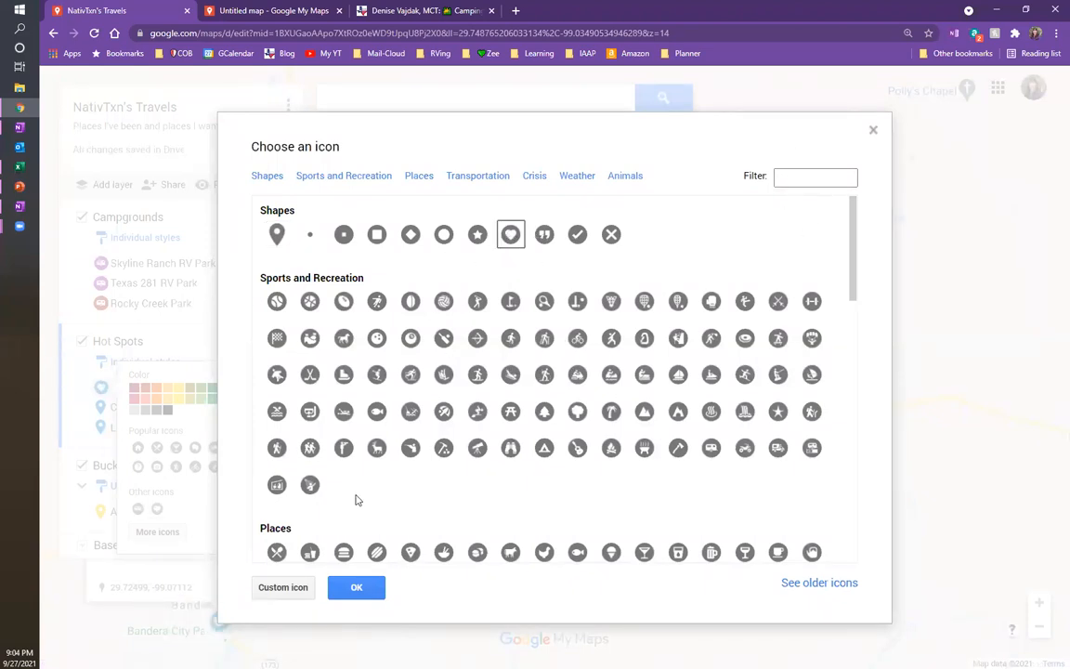
left_click(357, 587)
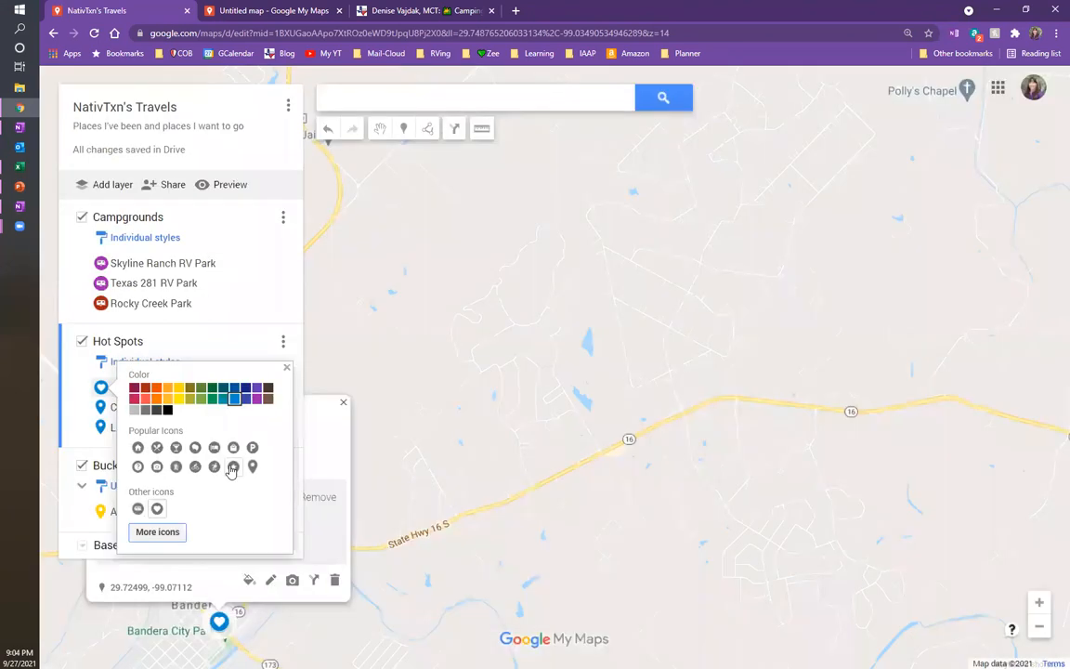
left_click(138, 388)
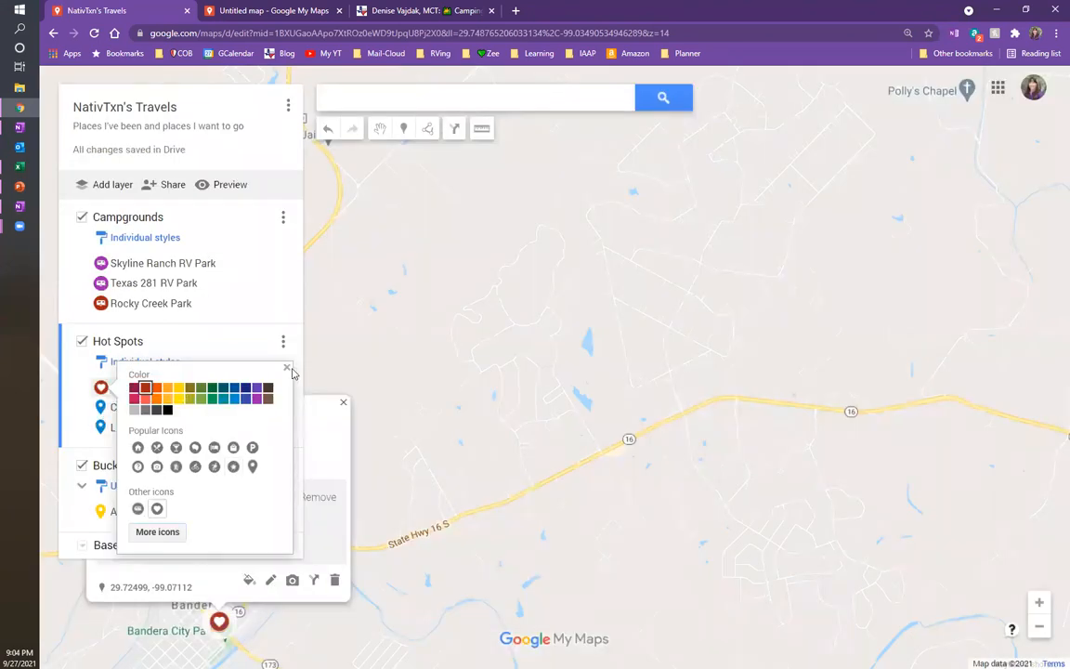
left_click(287, 369)
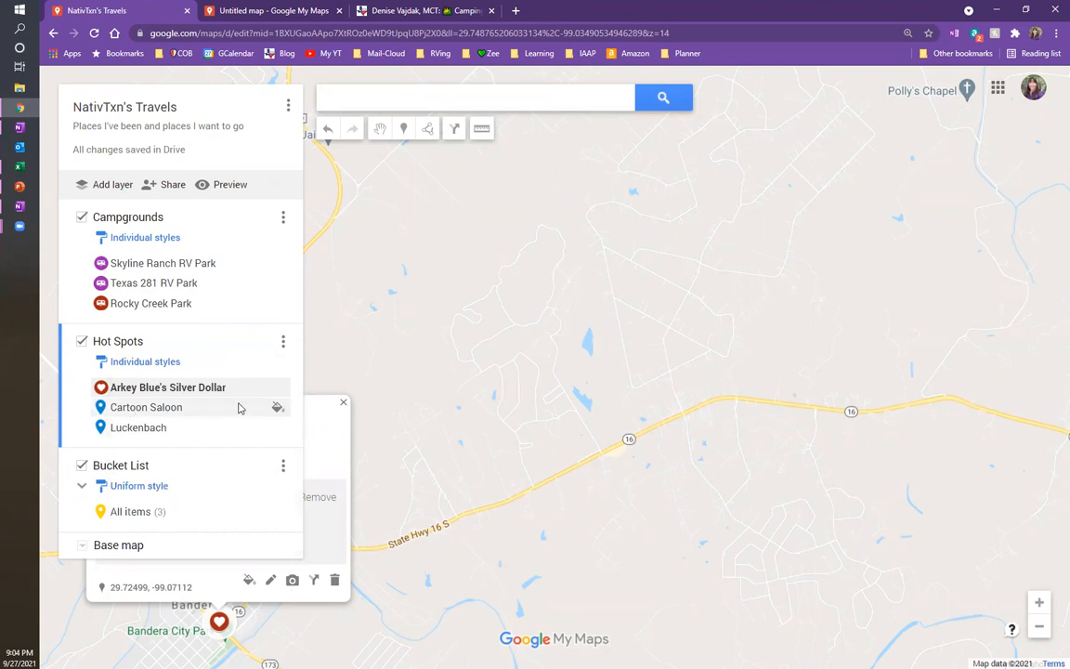
Give the Cartoon Saloon marker the beer mug icon, filtering the icon library by "beer", and color it orange.
left_click(277, 408)
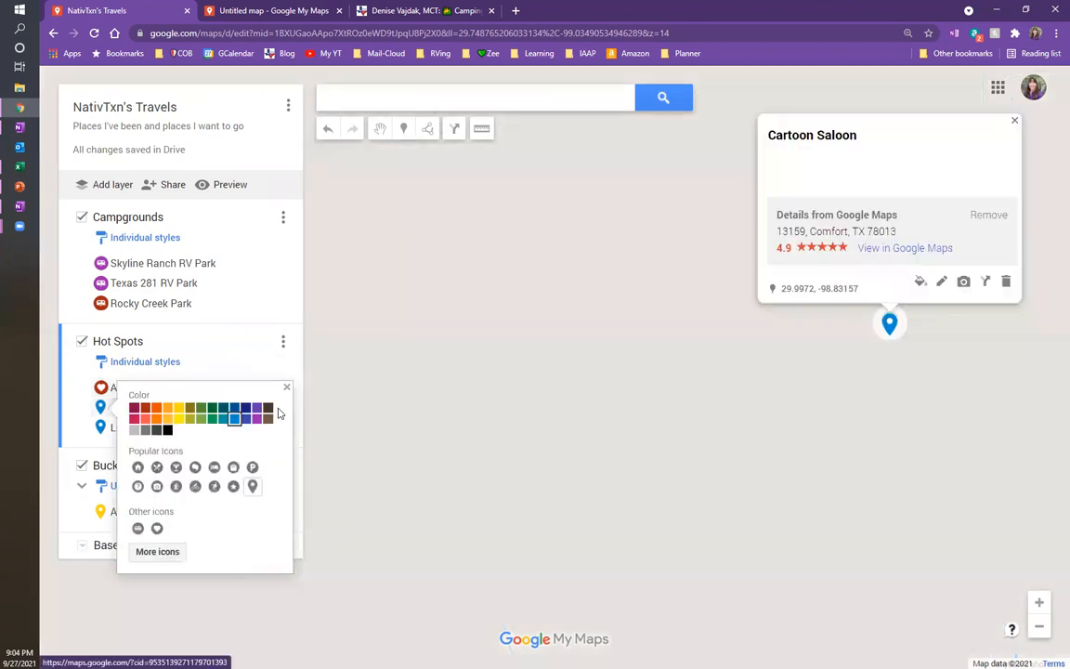
left_click(160, 551)
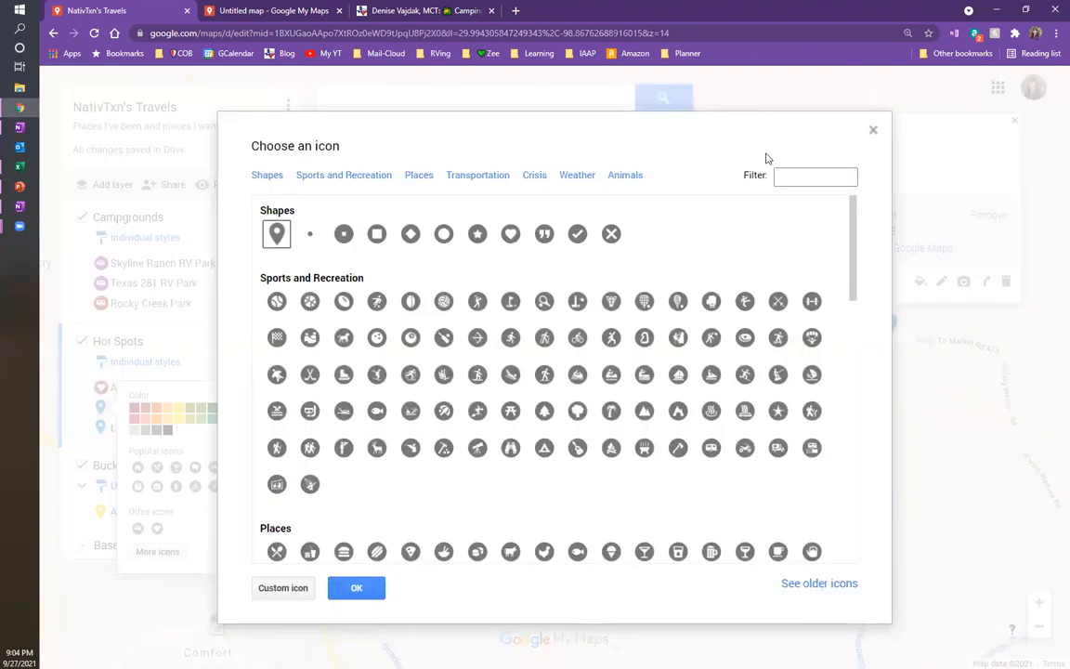
left_click(797, 173)
type("b")
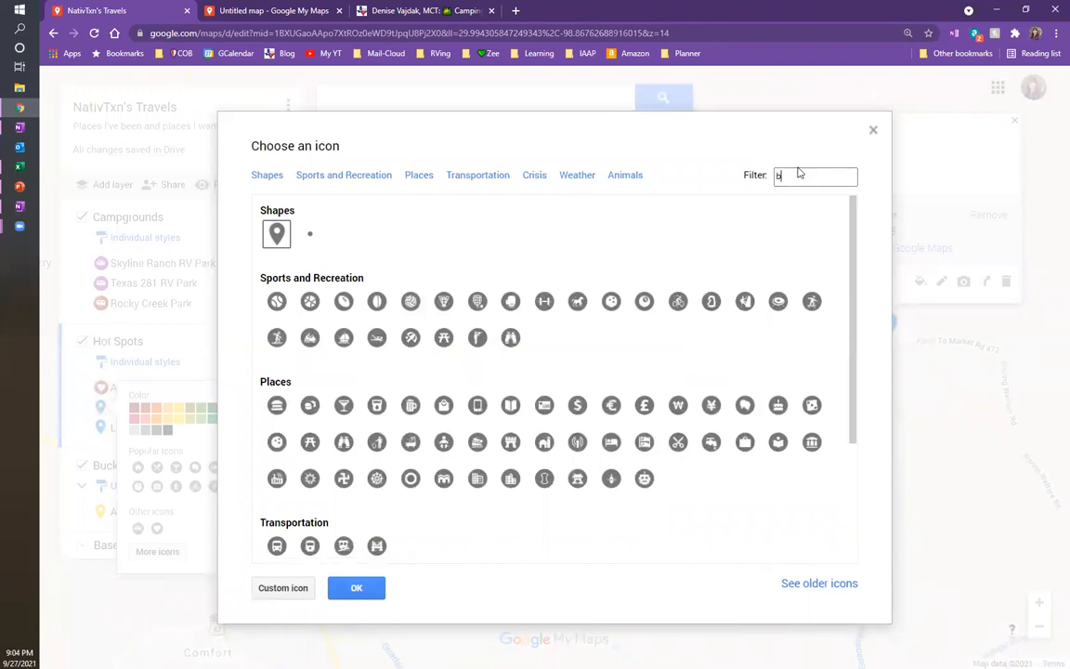
type("eer")
left_click(276, 295)
left_click(358, 586)
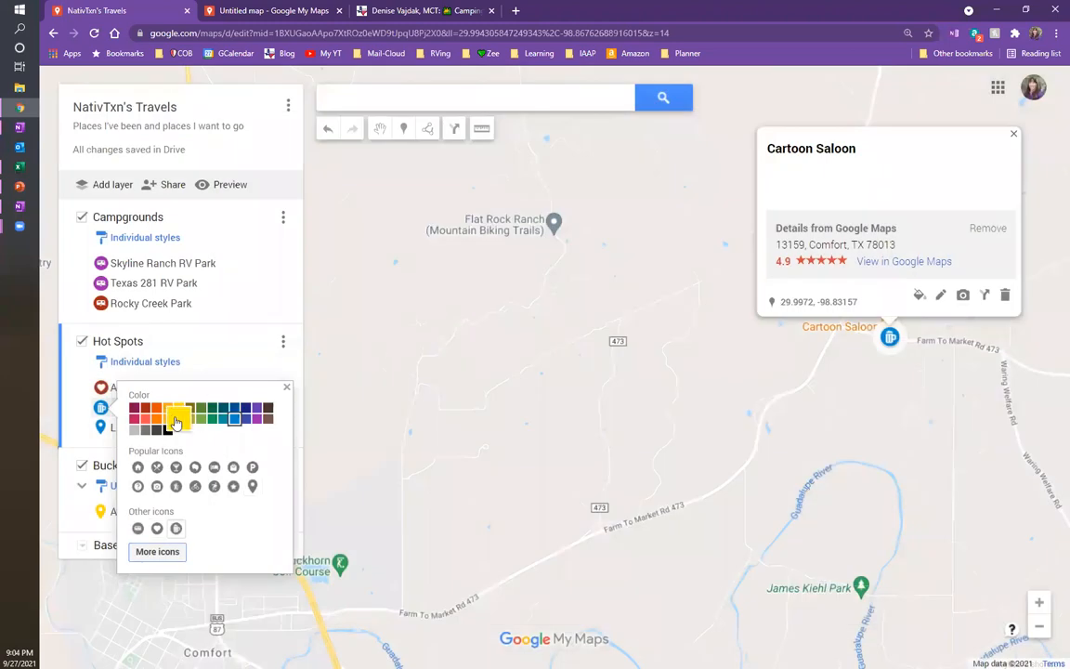
left_click(166, 407)
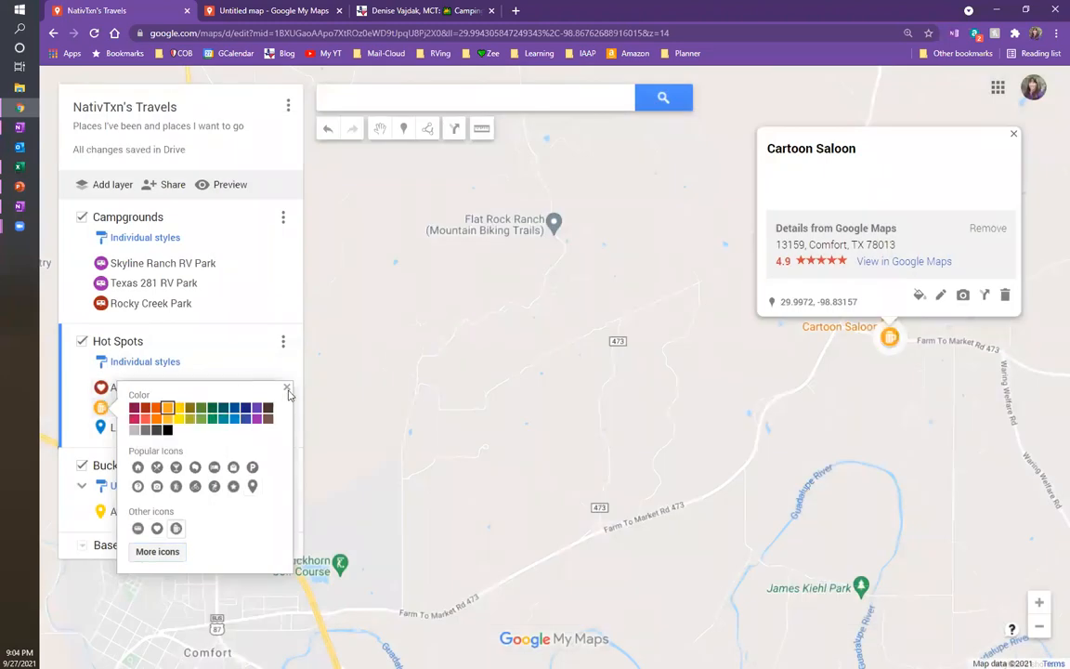
left_click(287, 388)
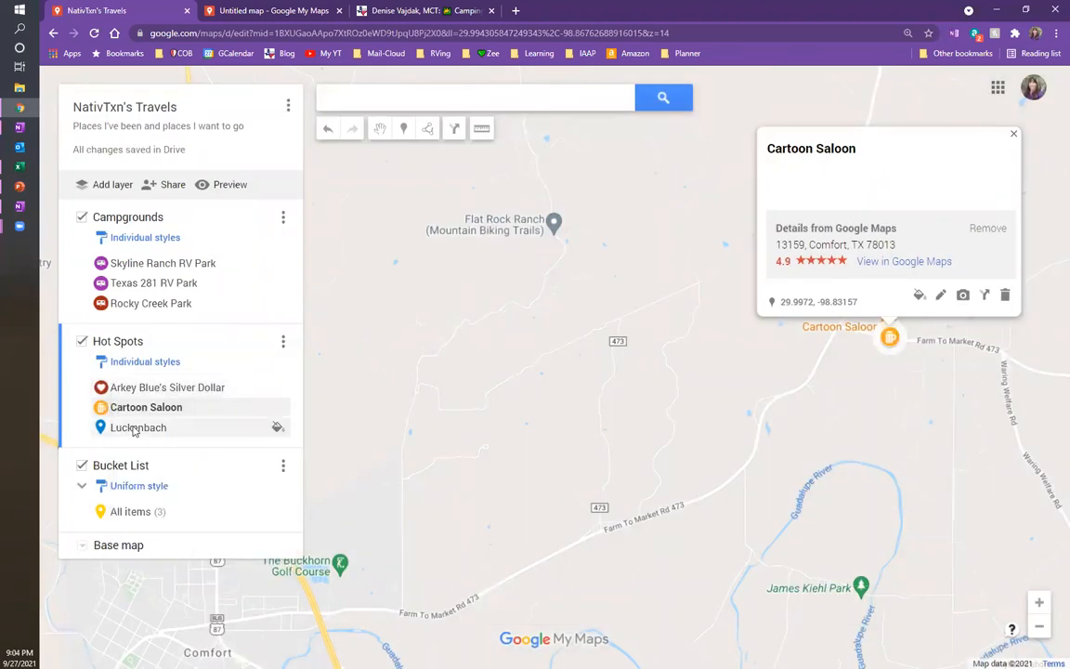
Give the Luckenbach marker the binoculars icon, filtering the library by "bin", color it brown and close its details.
left_click(276, 426)
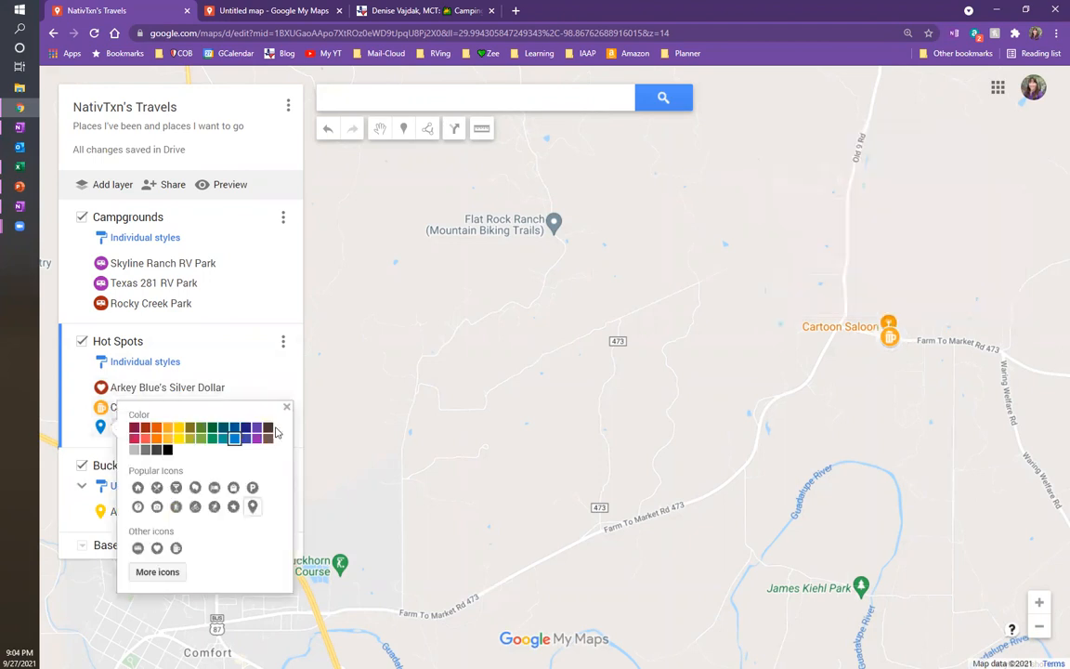
left_click(156, 572)
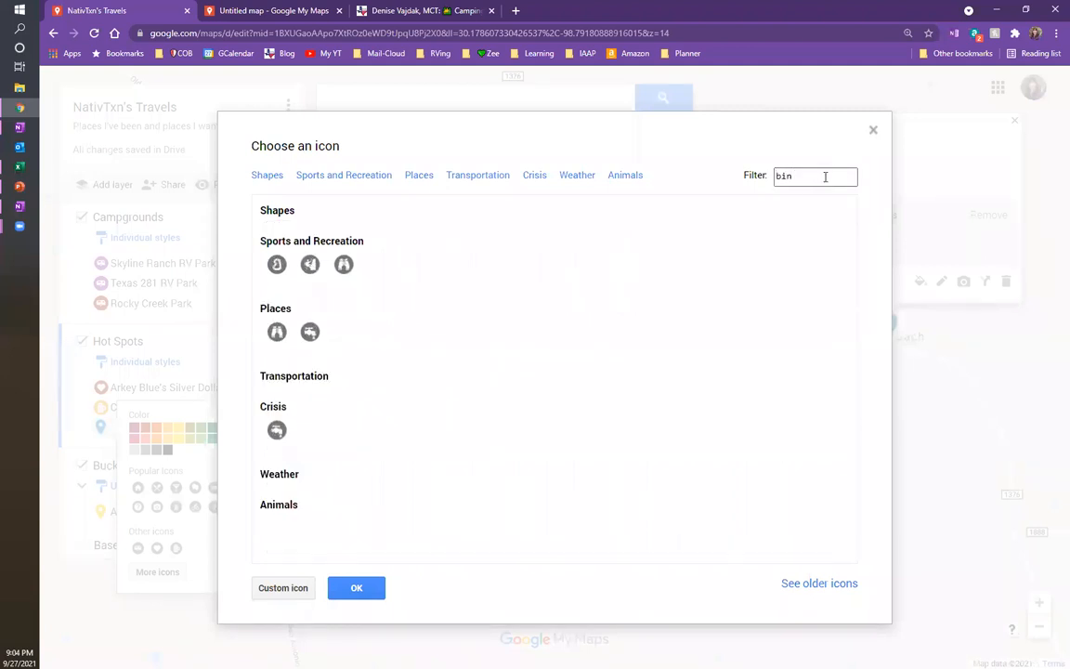
left_click(344, 265)
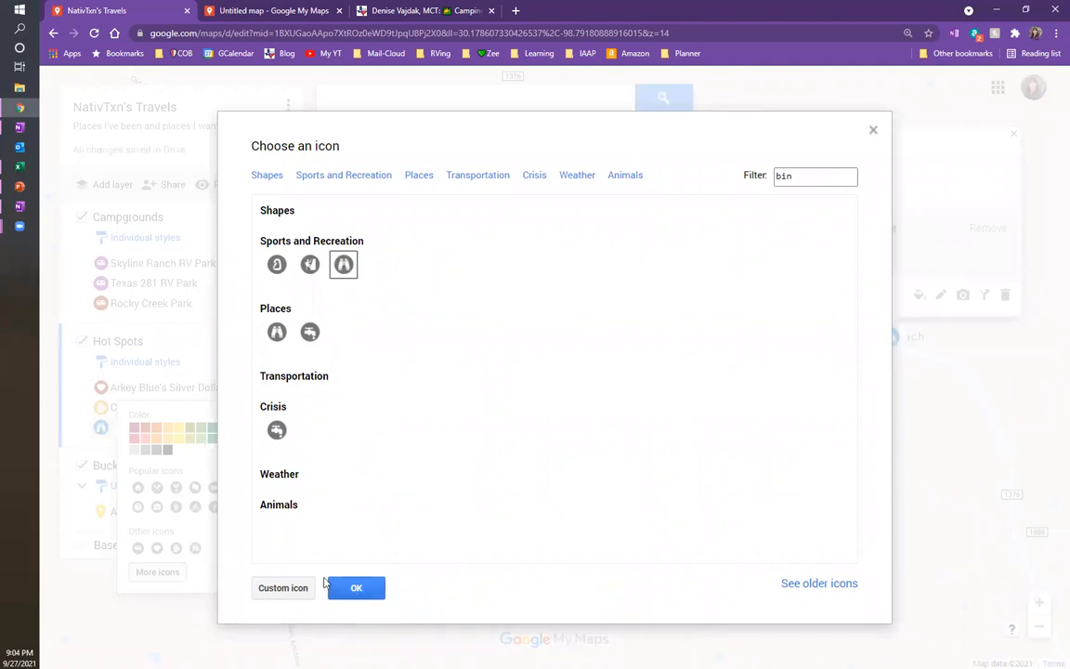
left_click(349, 587)
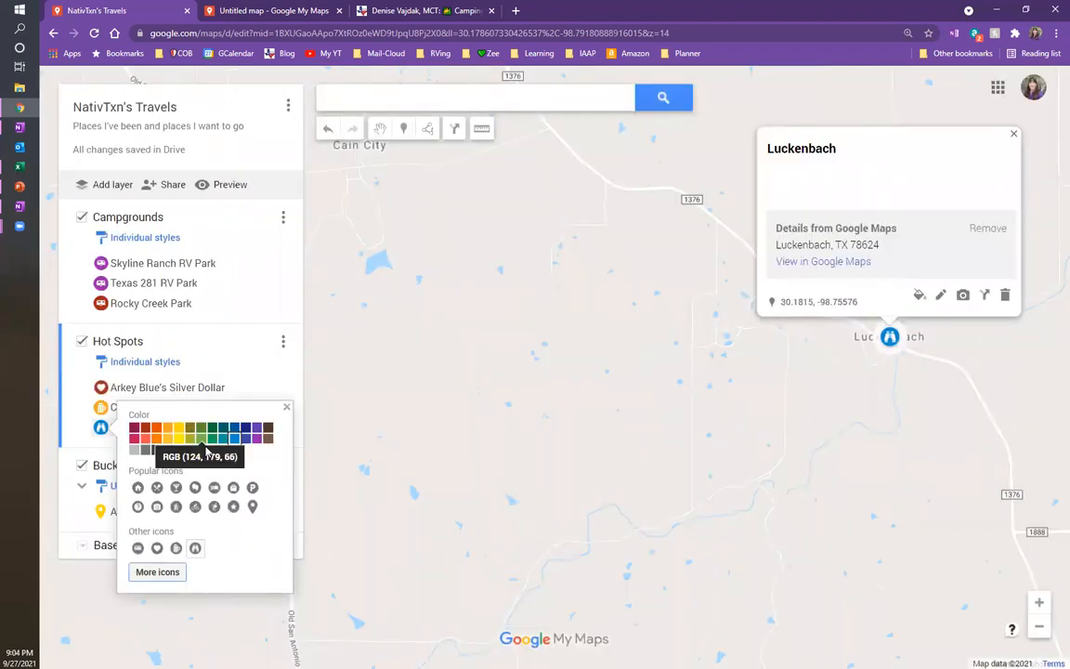
left_click(267, 438)
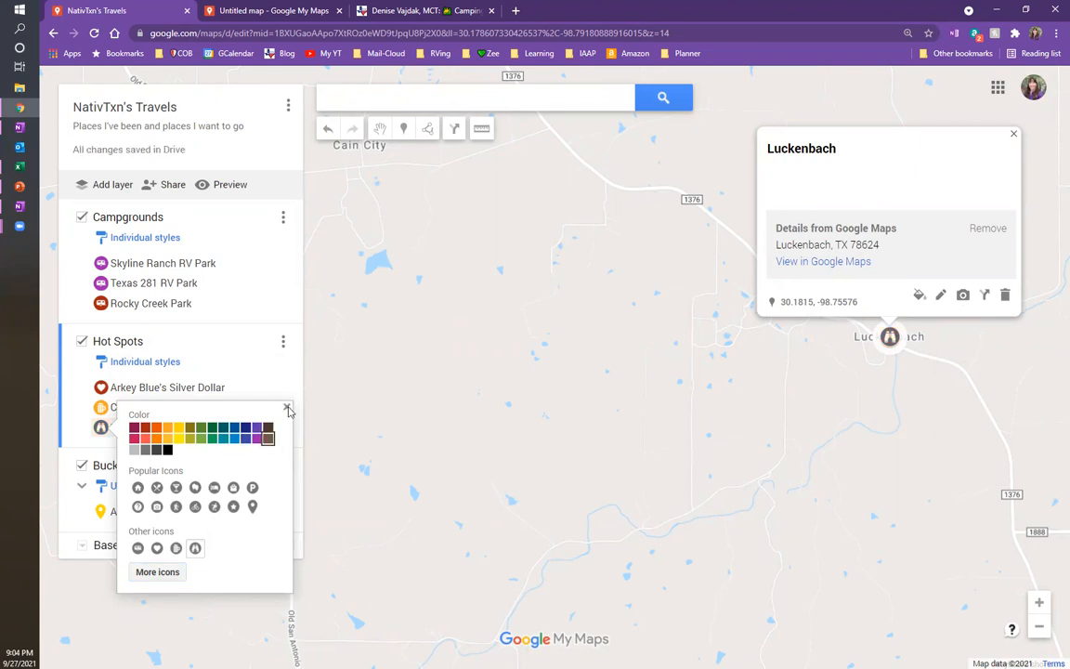
left_click(287, 409)
left_click(1012, 135)
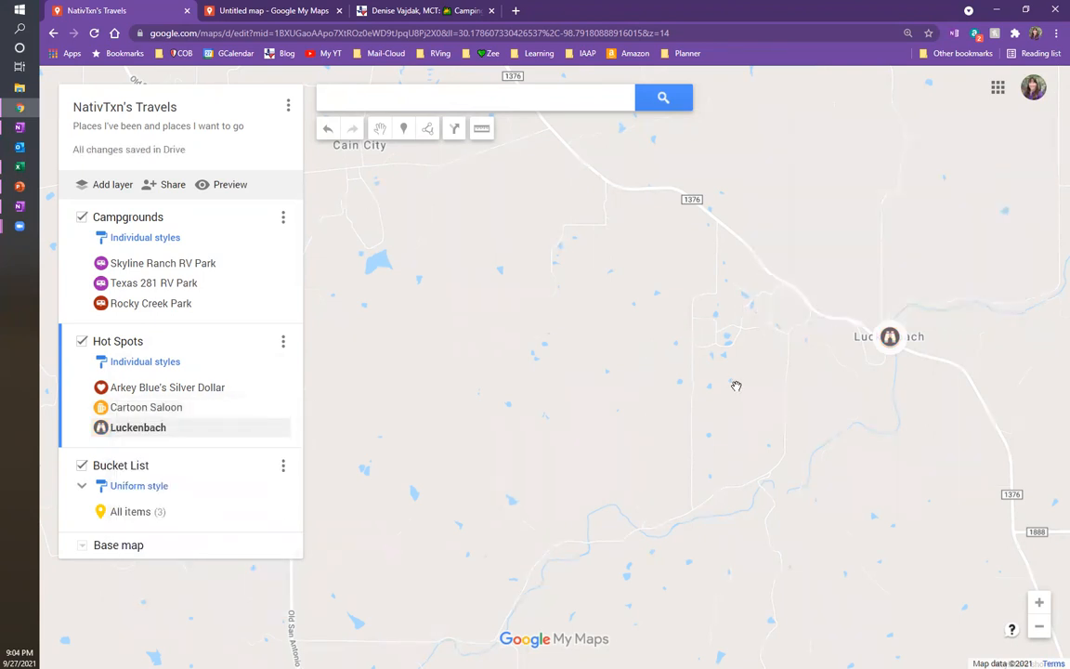
Examine the styled markers across the area around San Antonio and Austin.
scroll(735, 385, "down", 3)
scroll(736, 385, "down", 3)
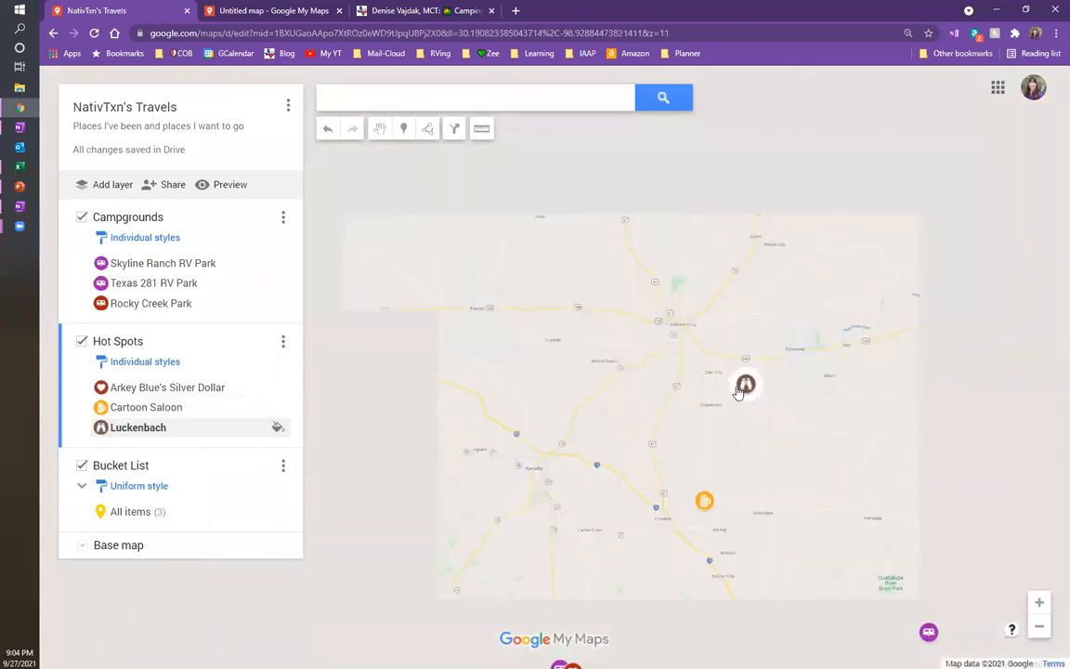
scroll(644, 403, "down", 1)
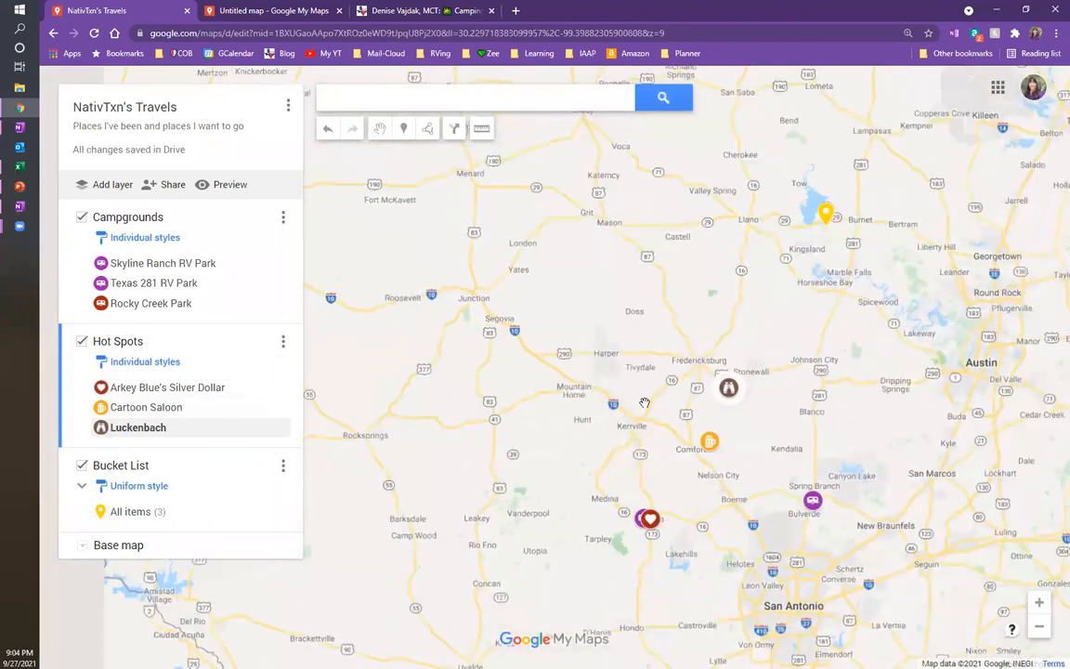
left_click_drag(836, 374, 717, 339)
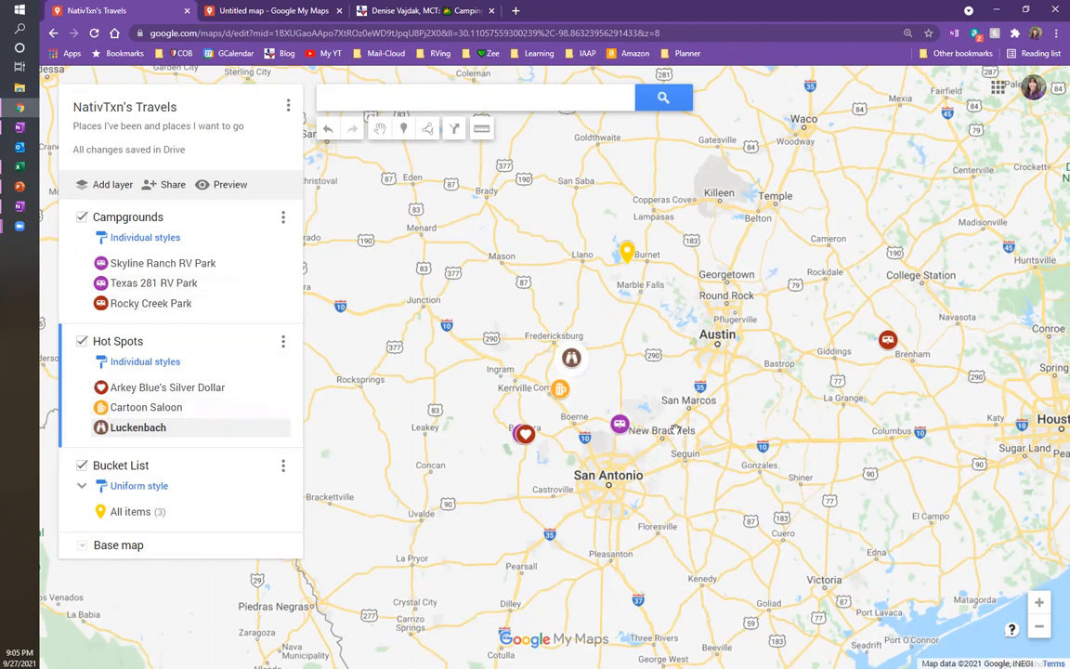
scroll(646, 456, "up", 1)
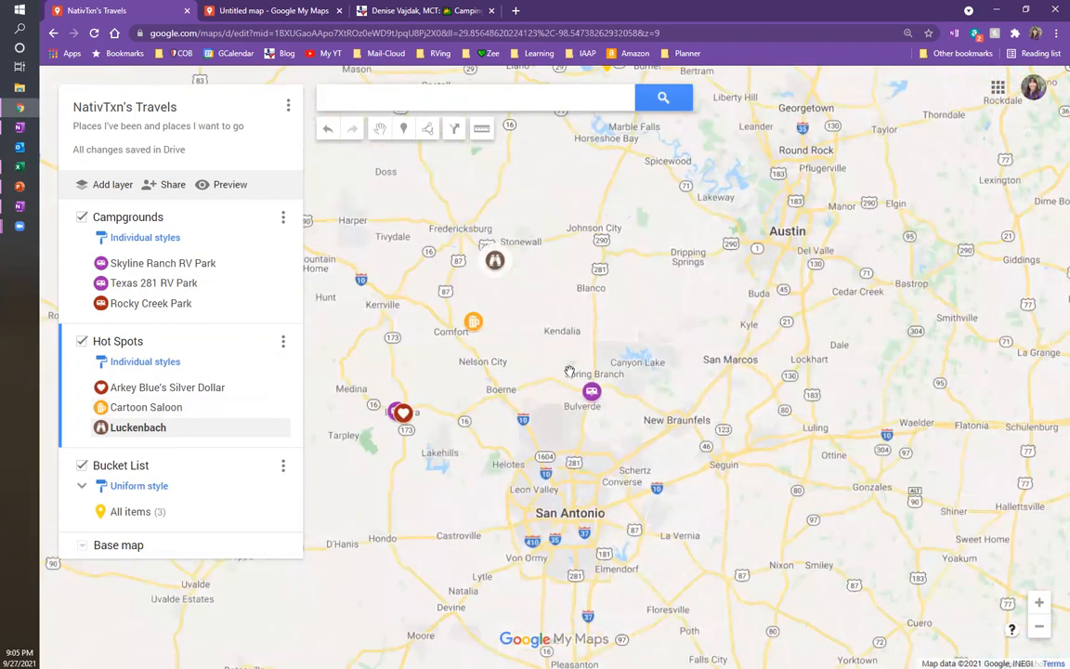
left_click_drag(570, 371, 707, 344)
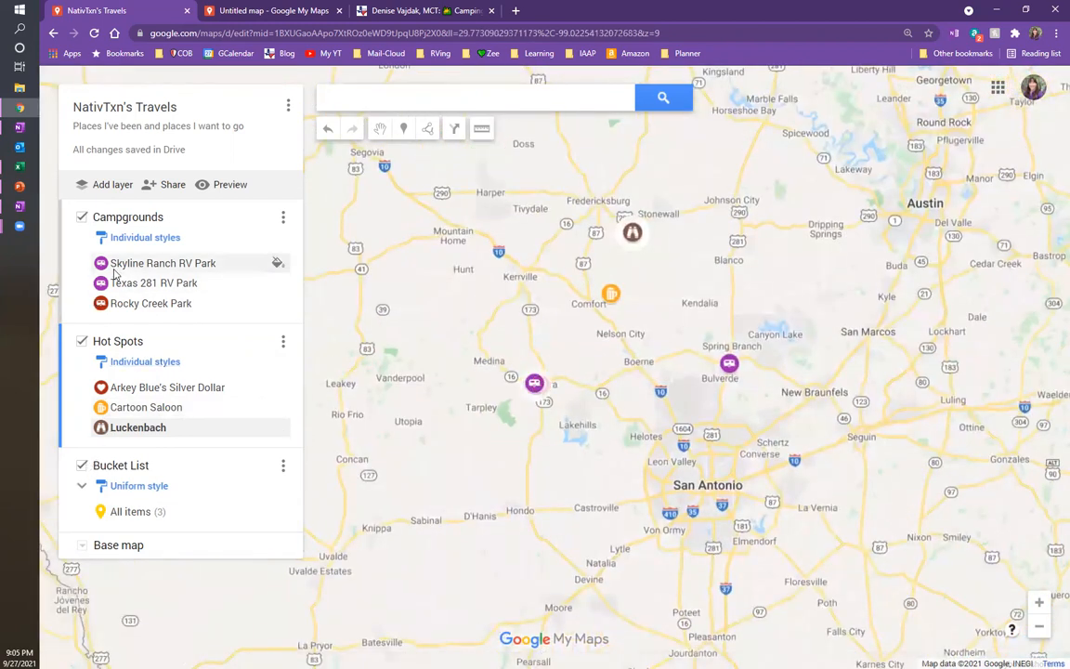
Hide the Bucket List layer, show it again and expand its list of places.
left_click(82, 467)
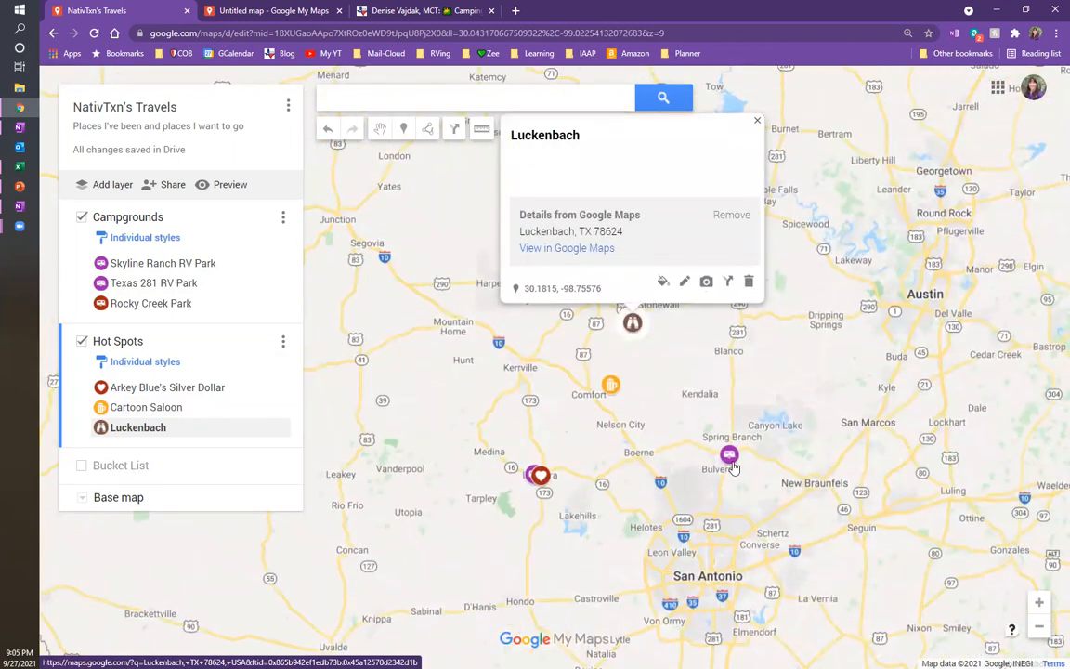
left_click(757, 120)
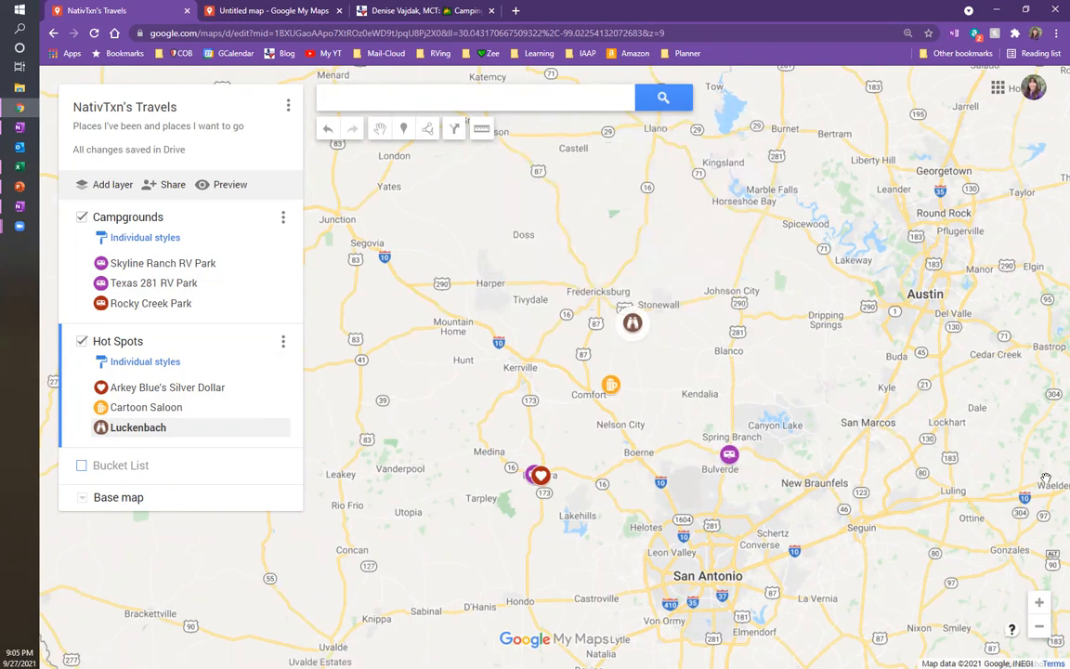
left_click(81, 465)
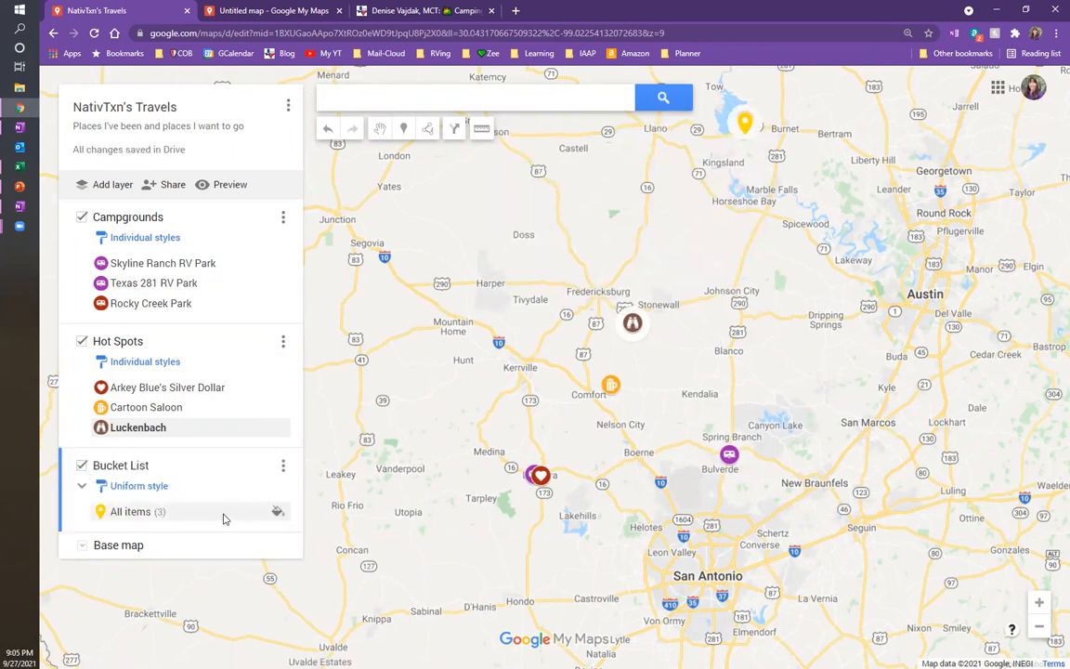
left_click(135, 518)
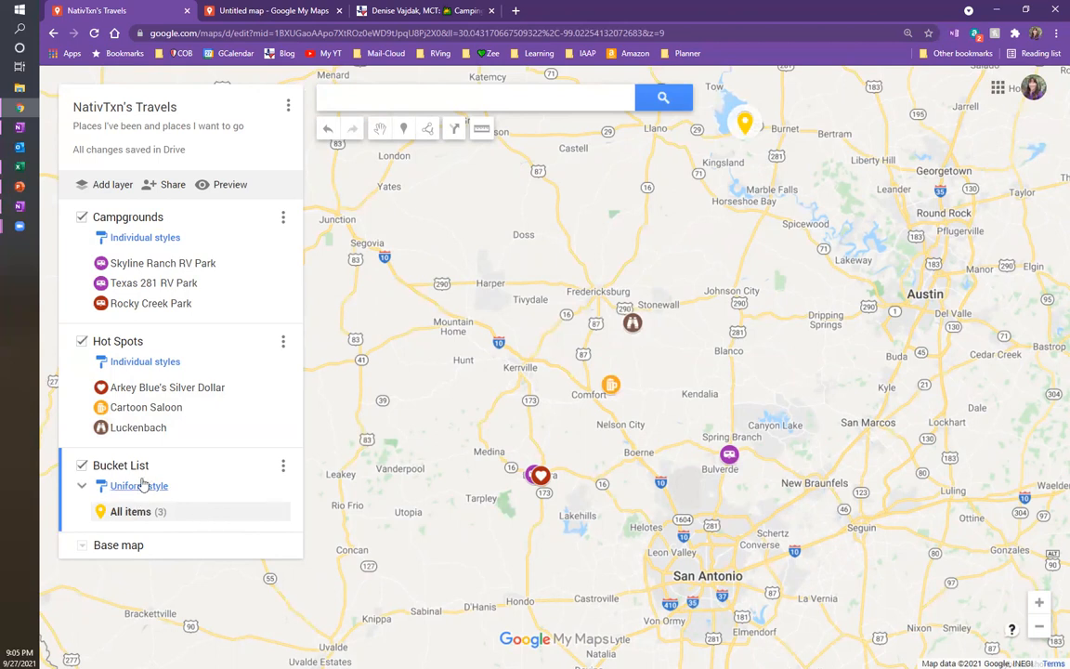
left_click(82, 490)
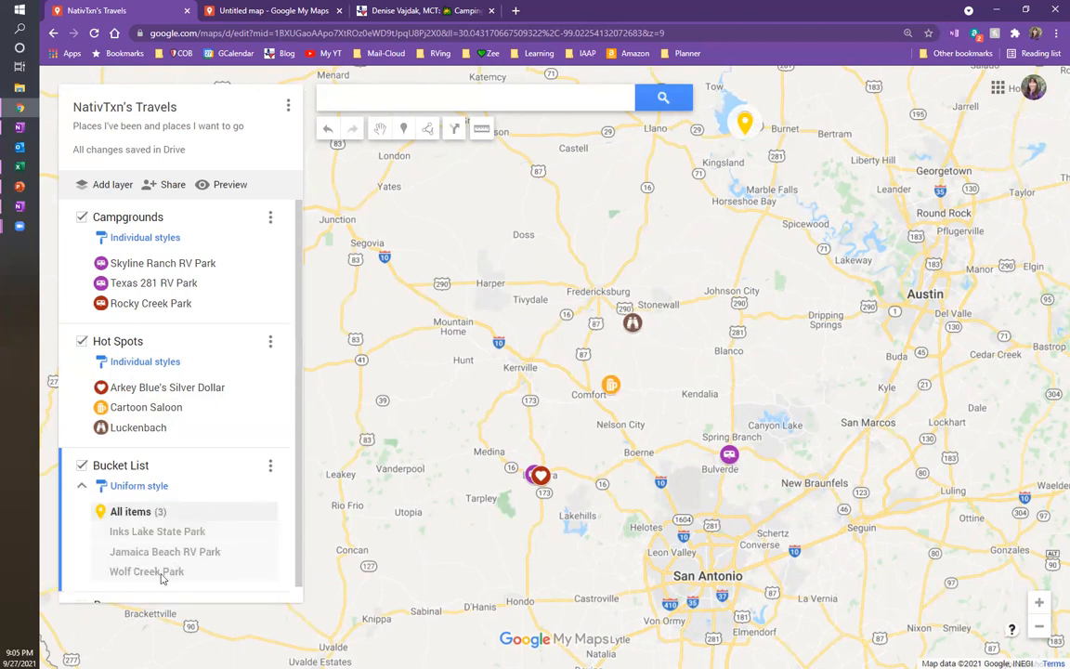
View the markers across Texas and check the place details of Luckenbach and Rocky Creek Park.
scroll(657, 266, "down", 2)
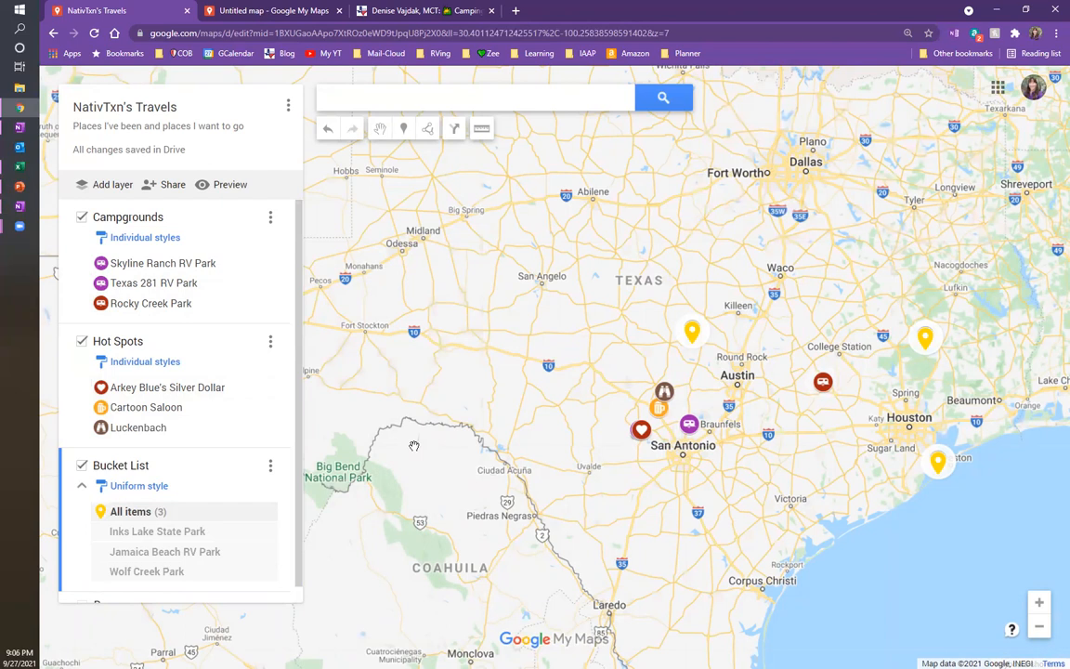
left_click(664, 394)
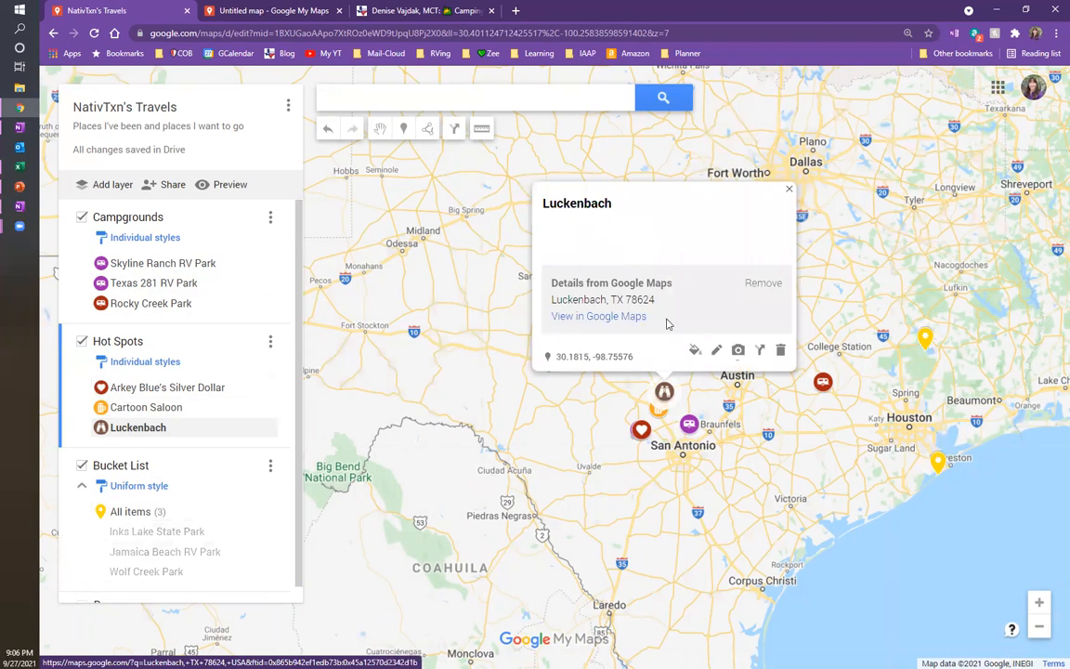
left_click(788, 189)
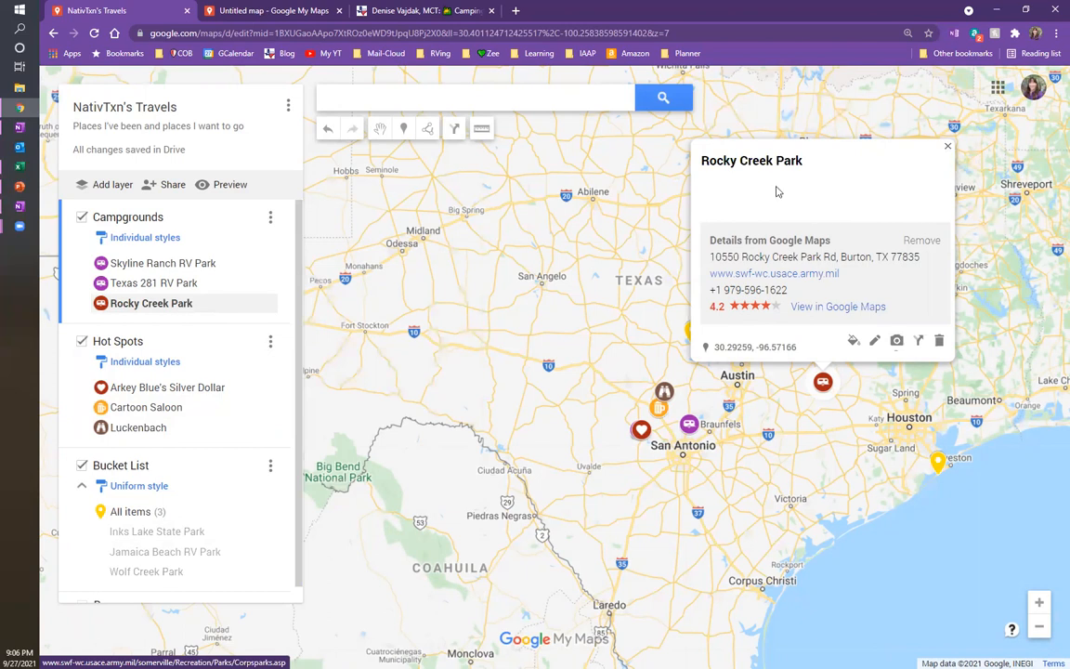
left_click(947, 149)
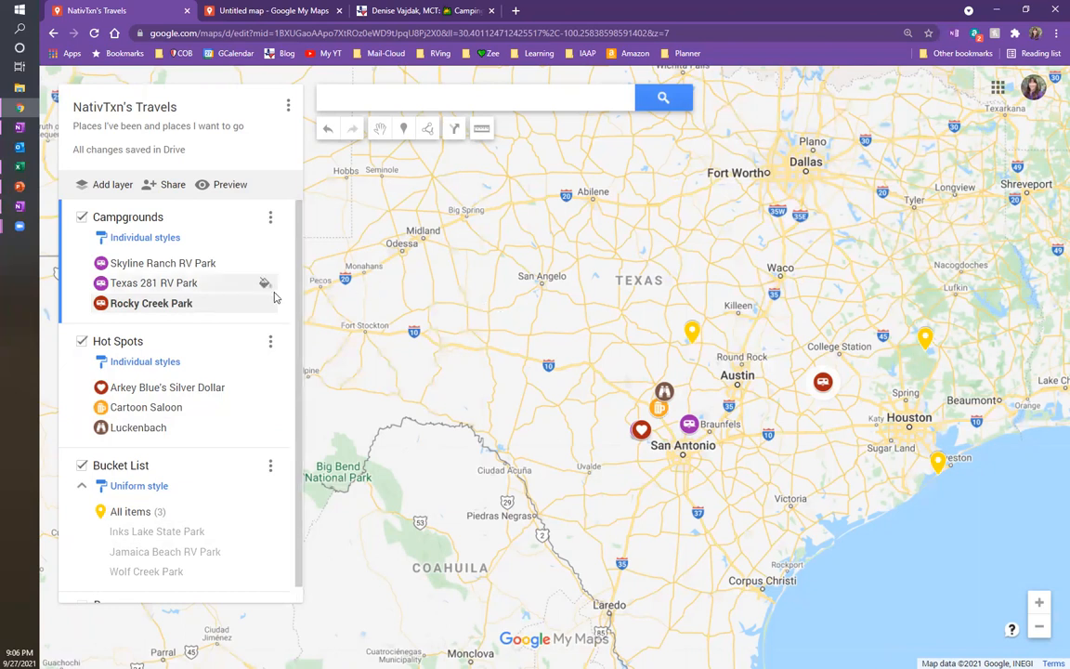
Open the Campgrounds layer's data table and insert a text column named Type after the name column.
left_click(269, 220)
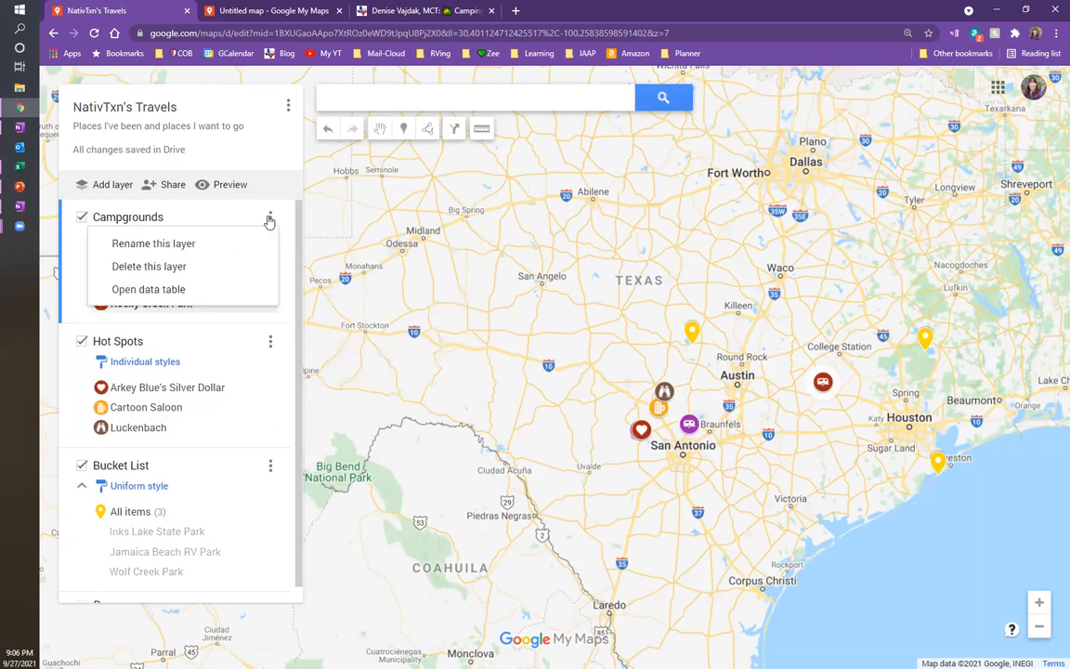
left_click(131, 291)
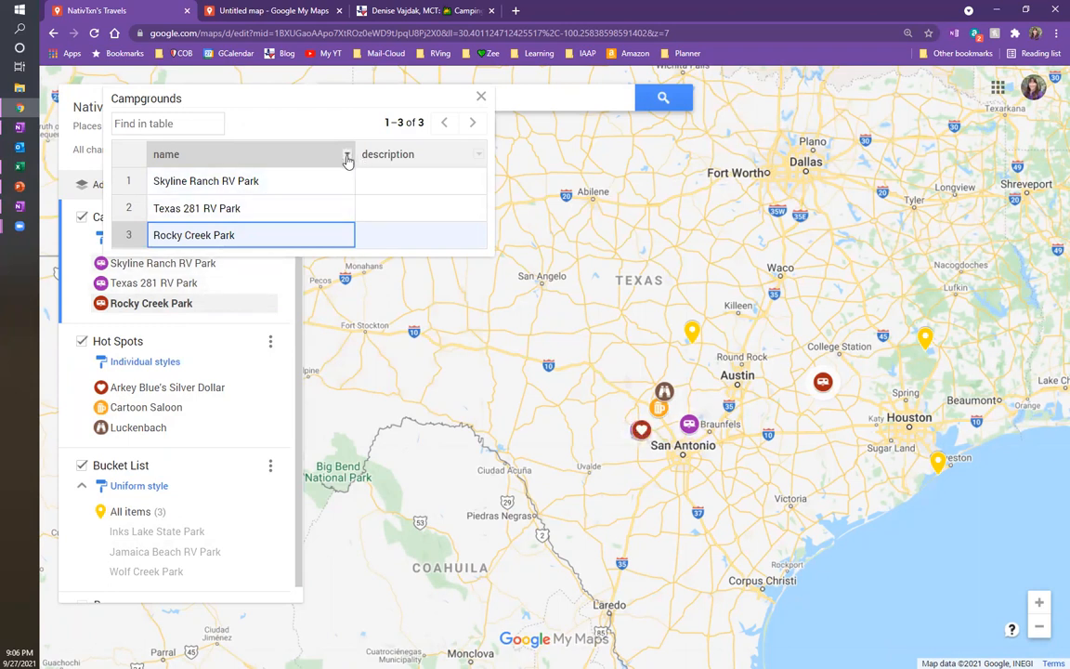
left_click(347, 156)
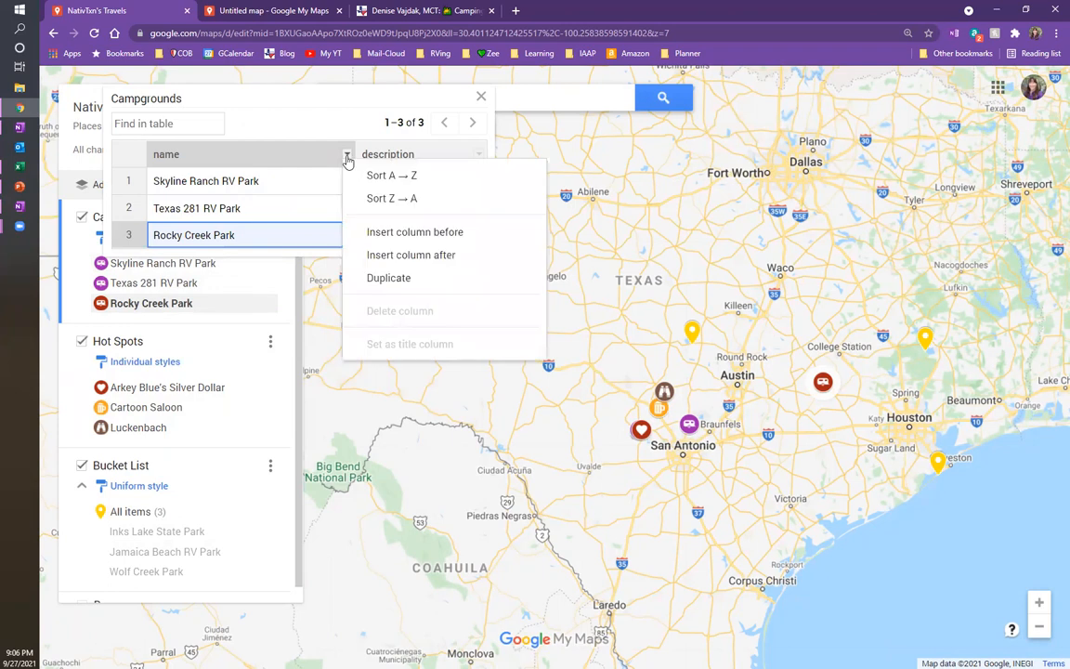
left_click(405, 264)
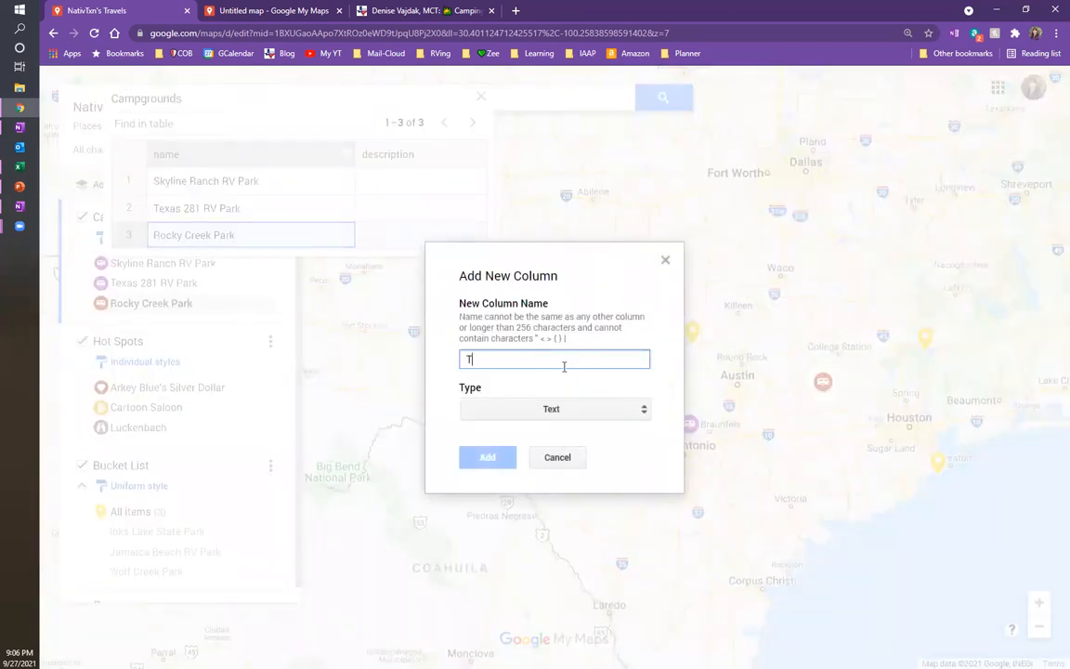
type("Type")
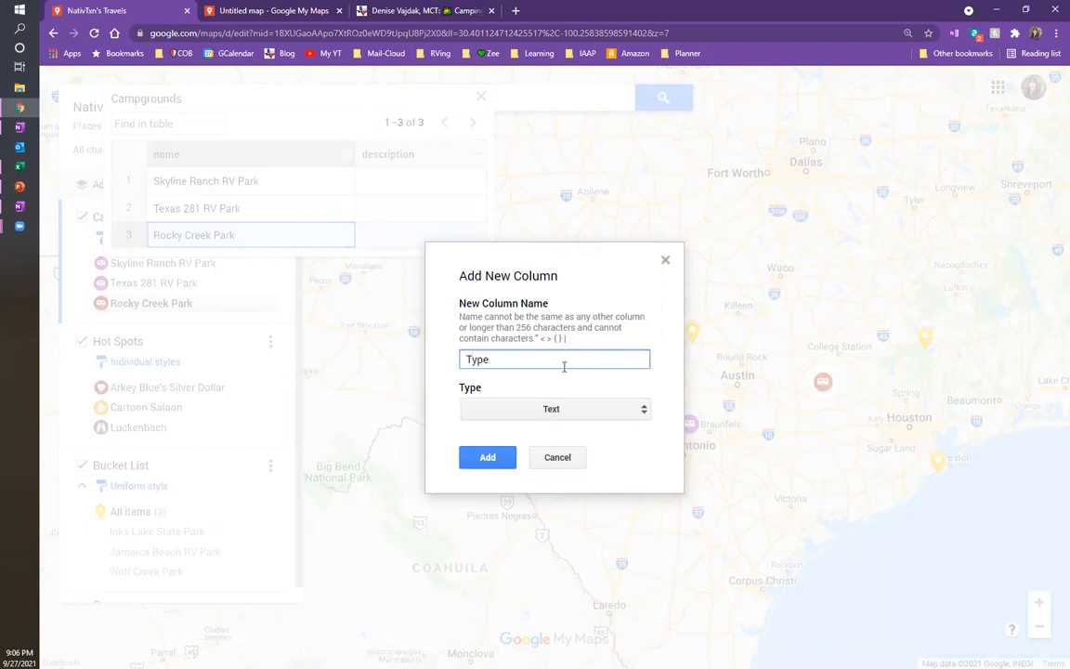
left_click(487, 458)
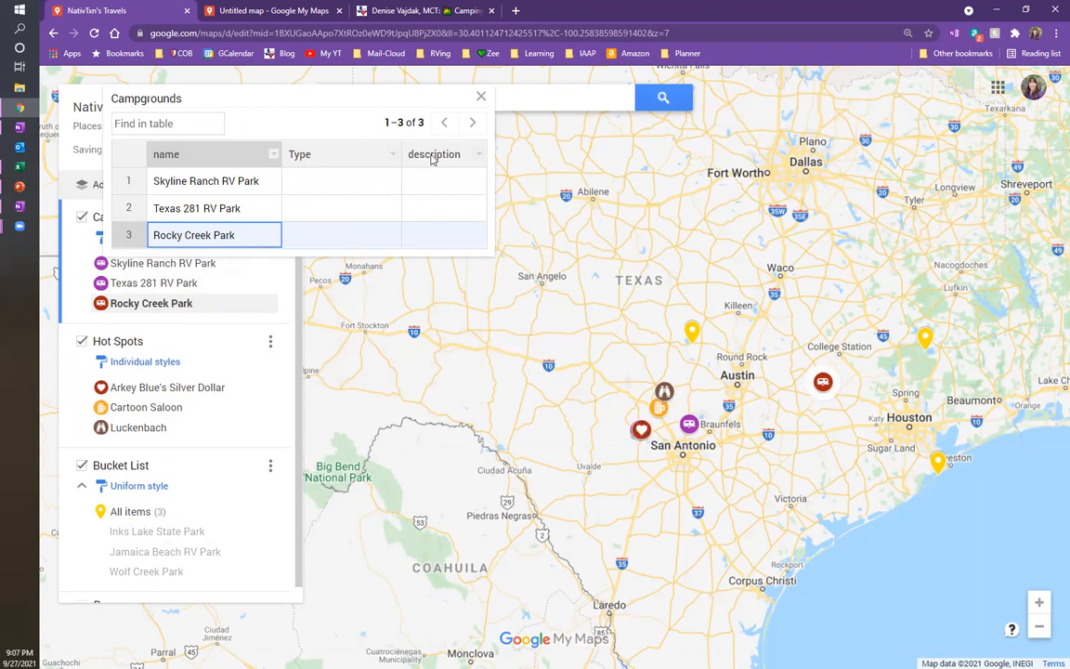
Insert a text column named Hookups after the Type column in the Campgrounds table.
left_click(394, 155)
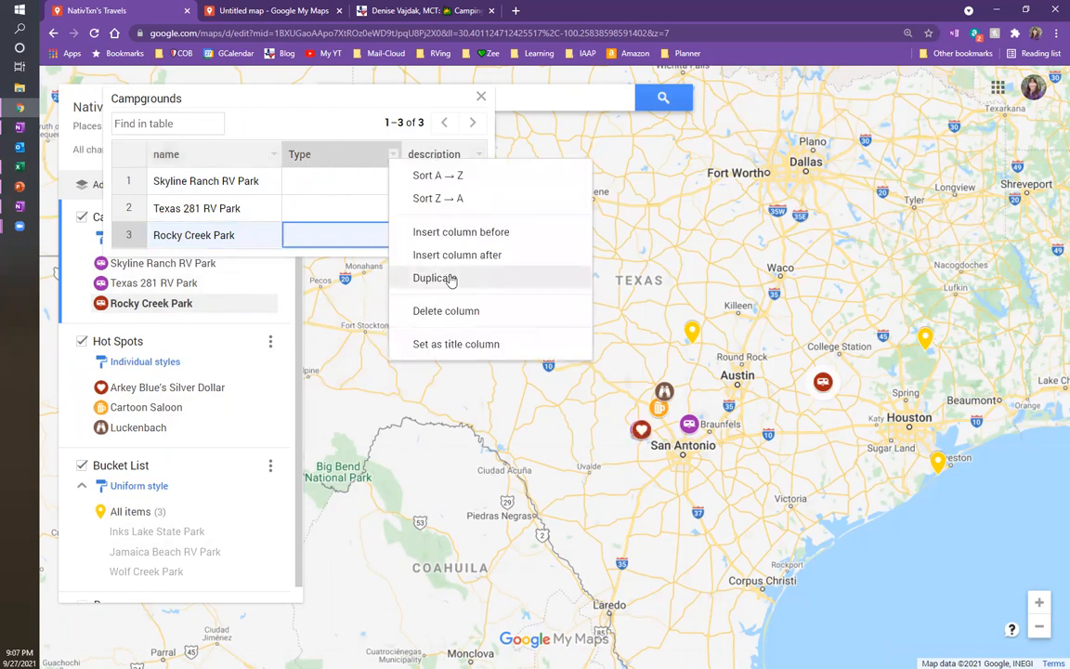
left_click(463, 257)
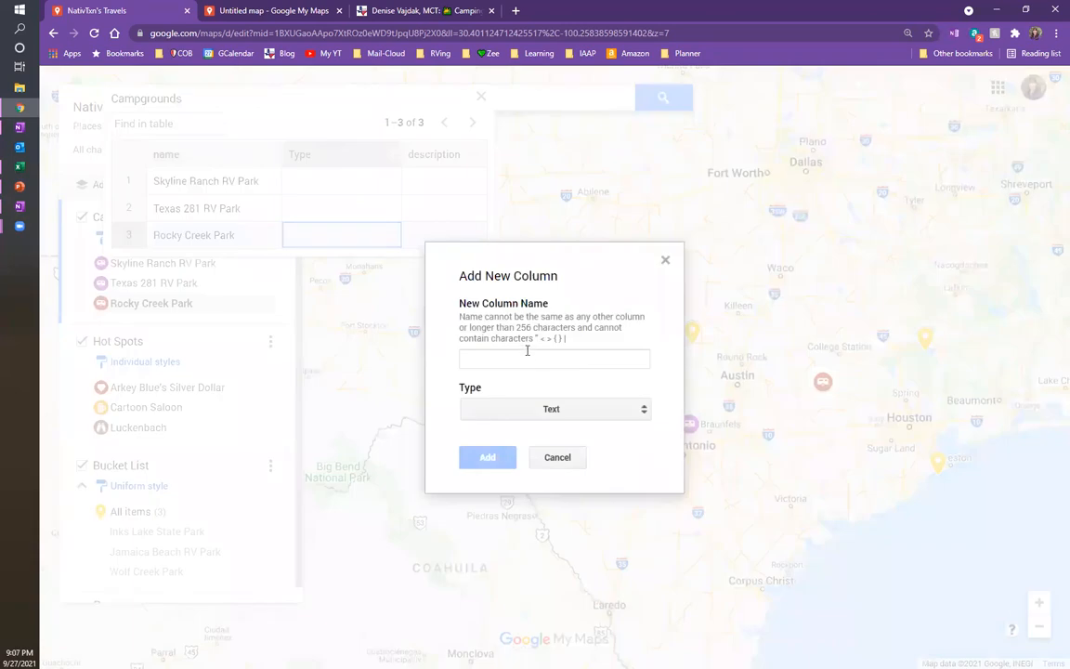
type("Hoo")
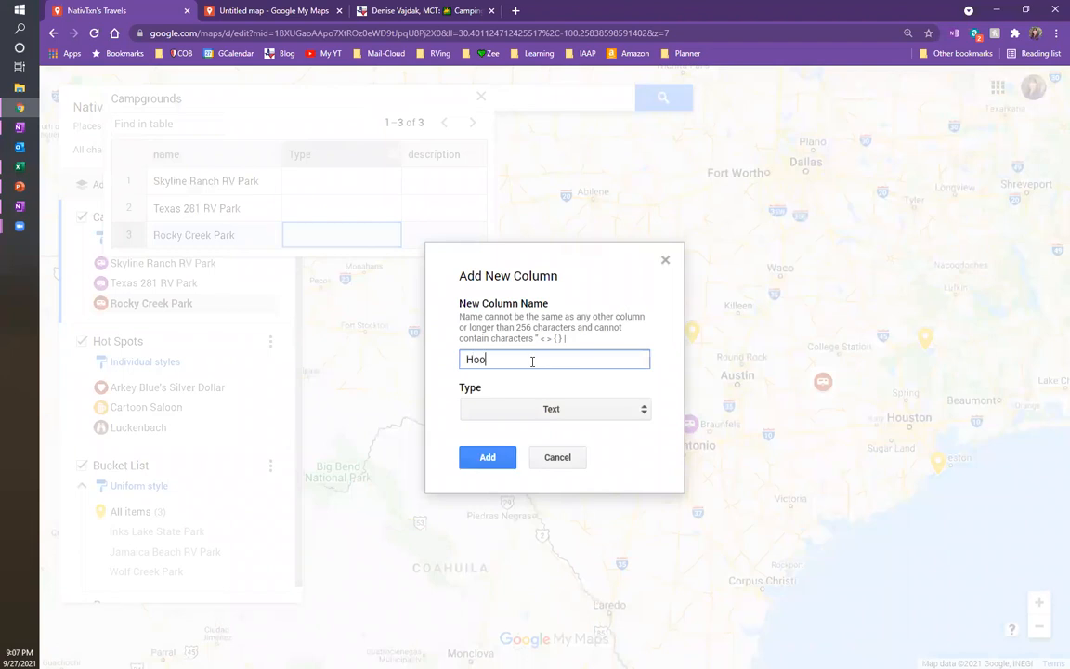
type("kups")
left_click(488, 455)
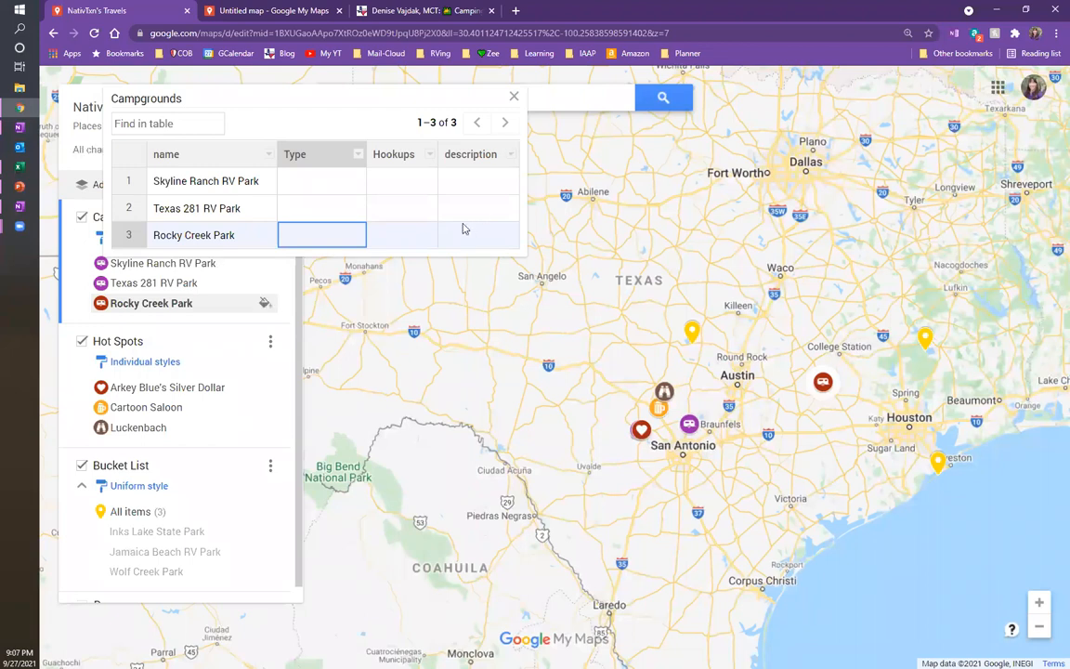
Fill in the Type column with Private for Skyline Ranch RV Park and Texas 281 RV Park, and COE for Rocky Creek Park.
left_click(325, 183)
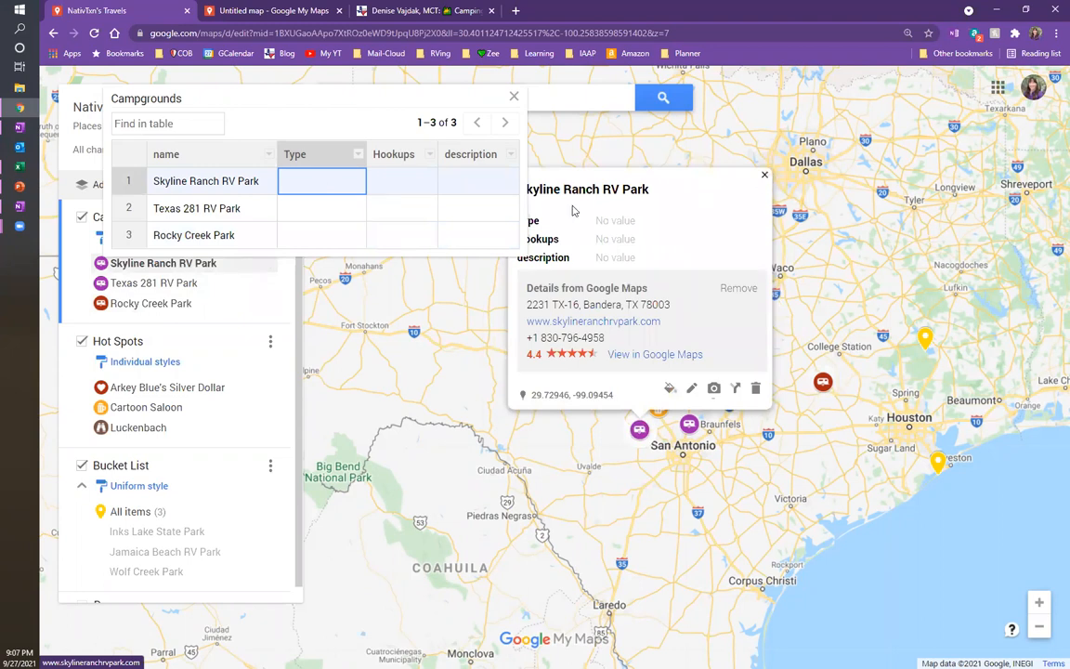
key("Return")
type("Private")
key("Return")
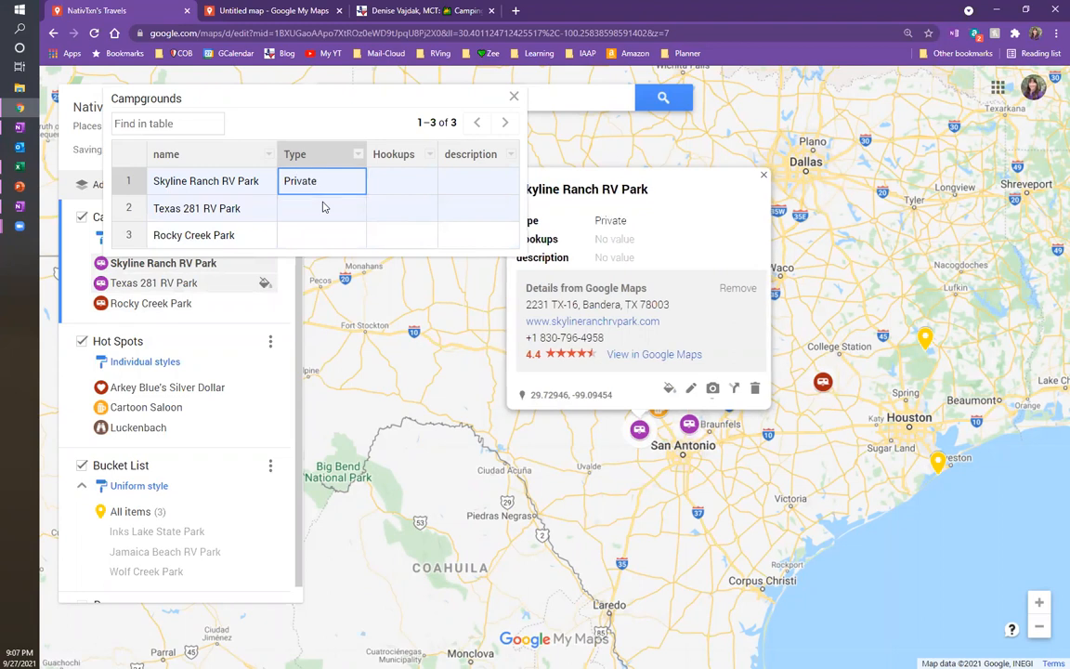
left_click(323, 207)
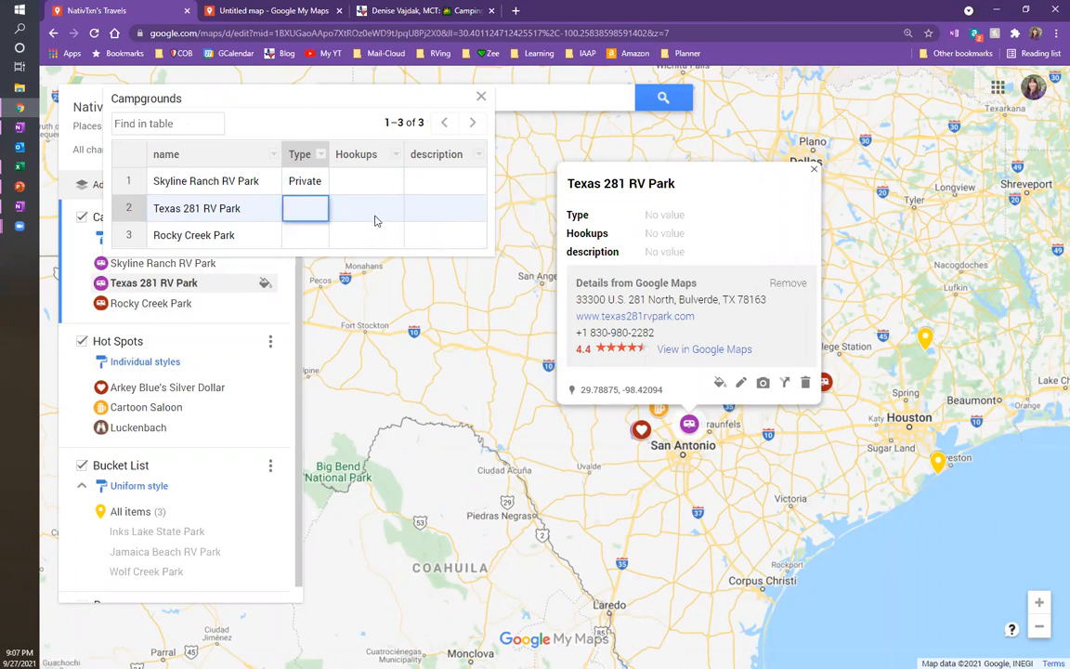
type("Private")
left_click(299, 239)
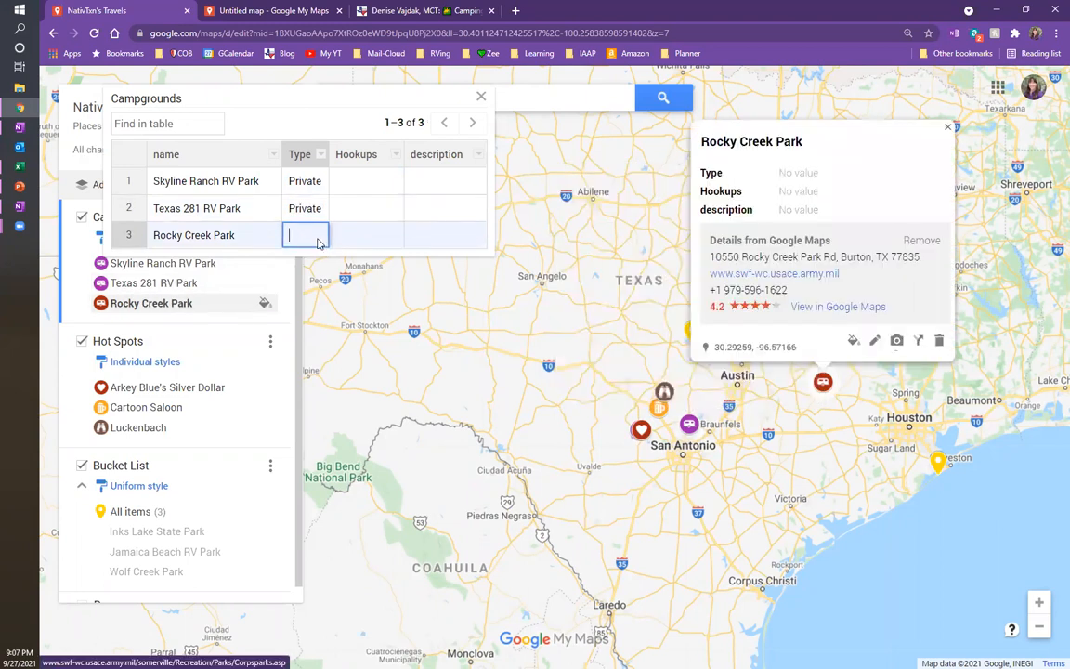
type("COE")
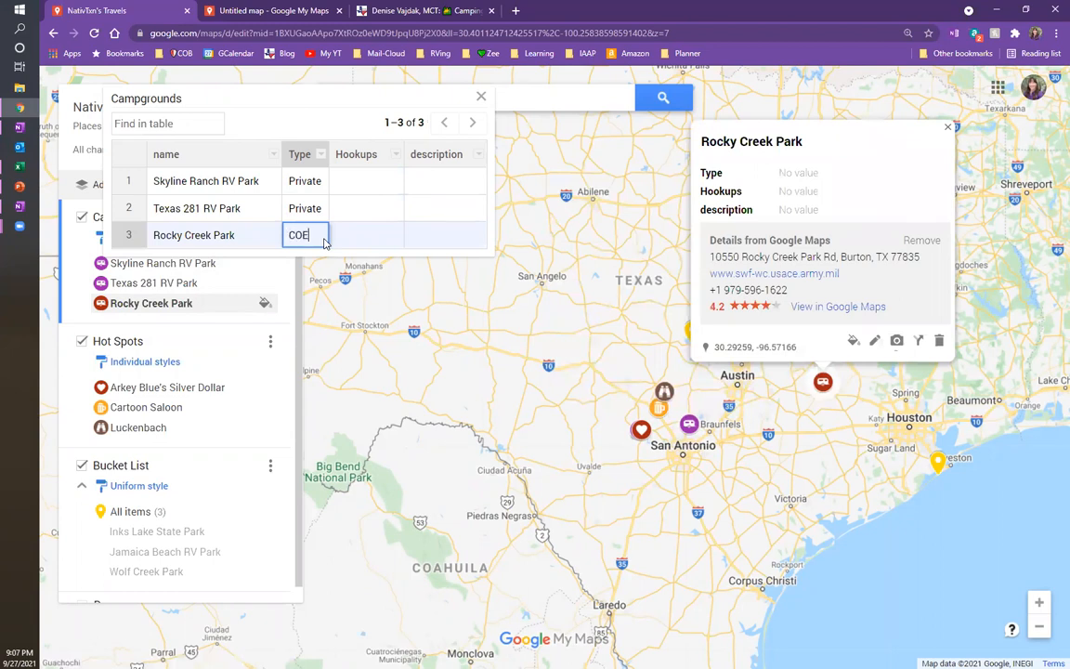
Set Skyline Ranch RV Park's Hookups to Full, then close the data table and the open place details.
left_click(372, 183)
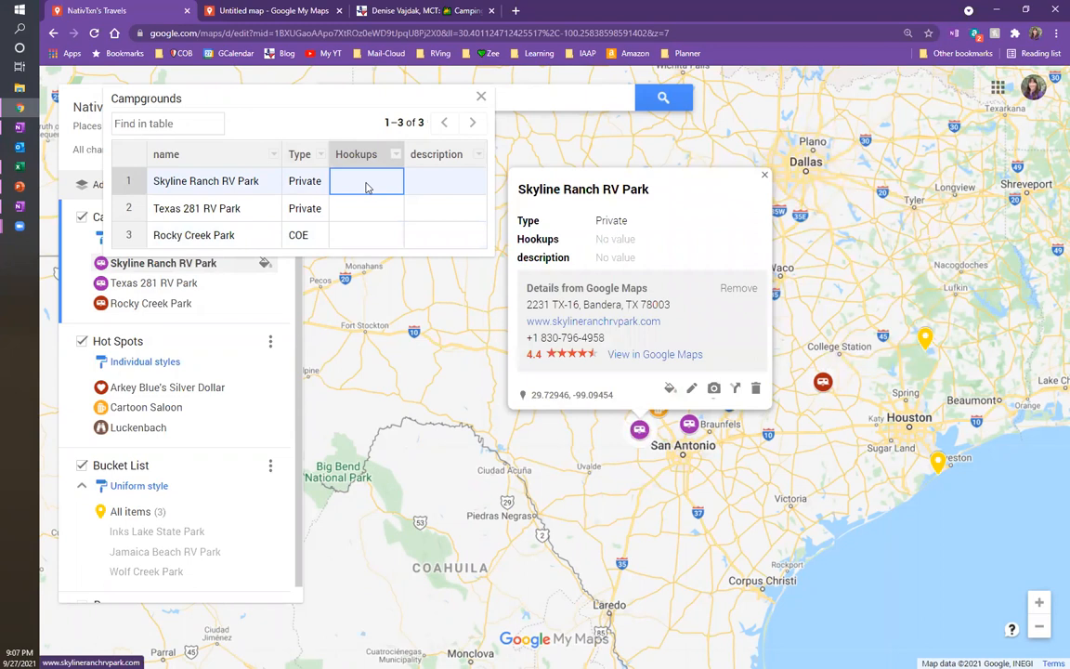
type("Full")
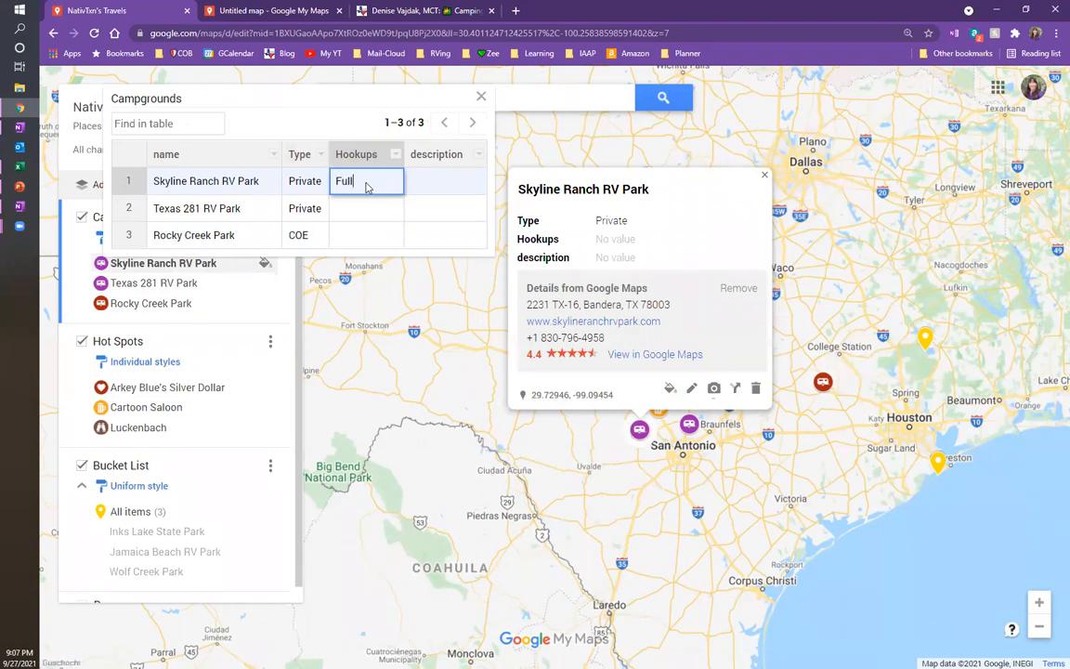
left_click(360, 214)
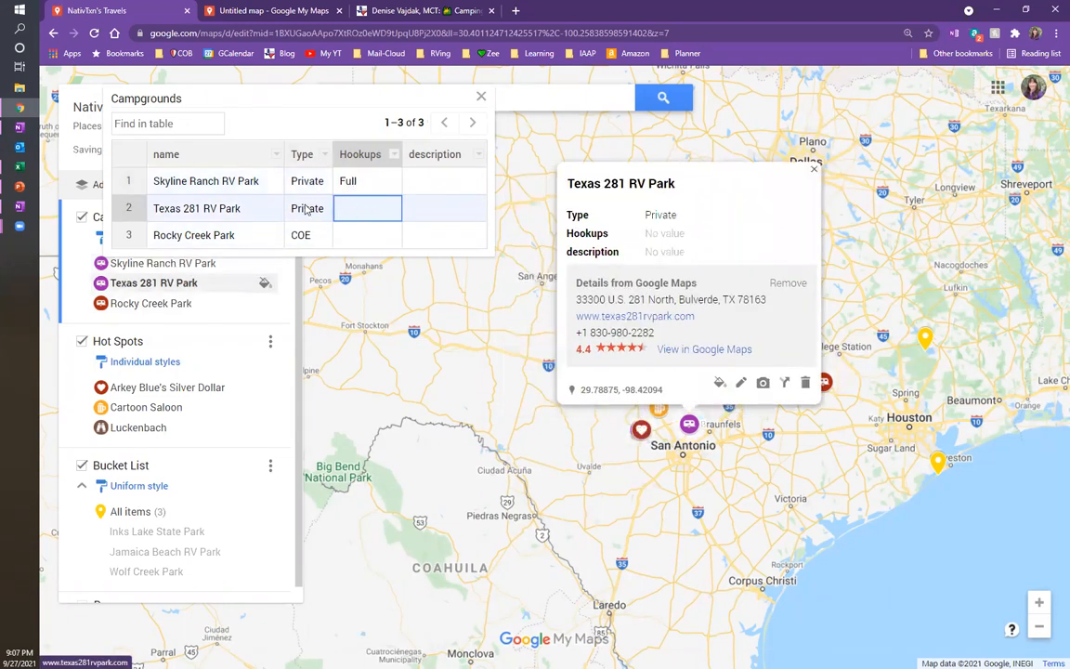
left_click(479, 96)
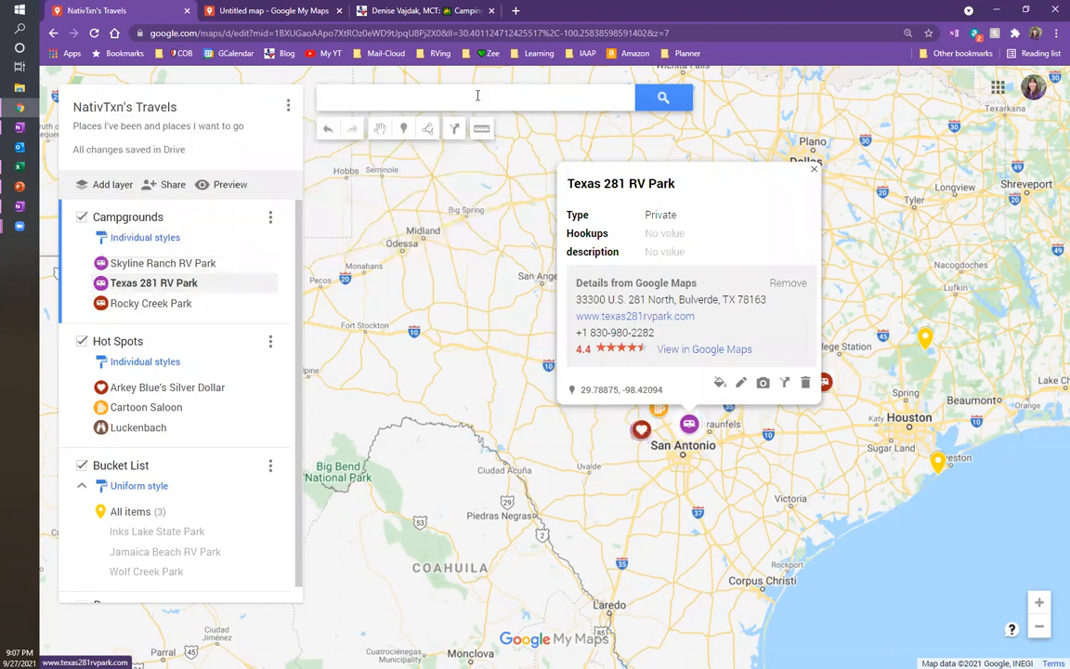
left_click(814, 169)
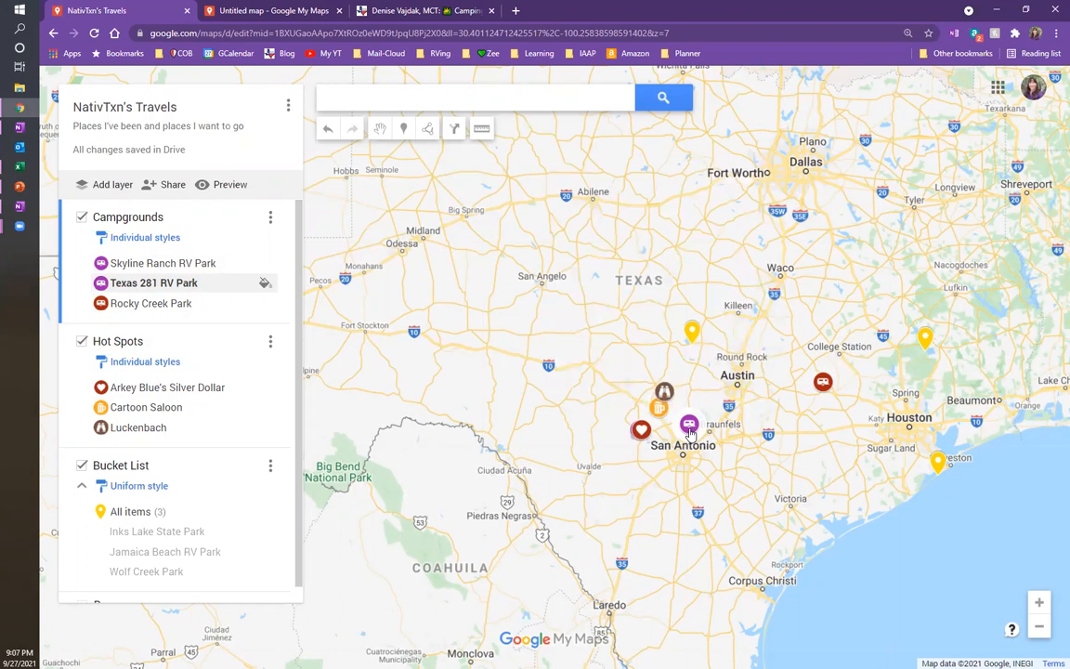
Edit Rocky Creek Park's details on the map, setting Hookups to "W/Electric only 20/30/50" and the description to who recommended it, and save.
left_click(823, 383)
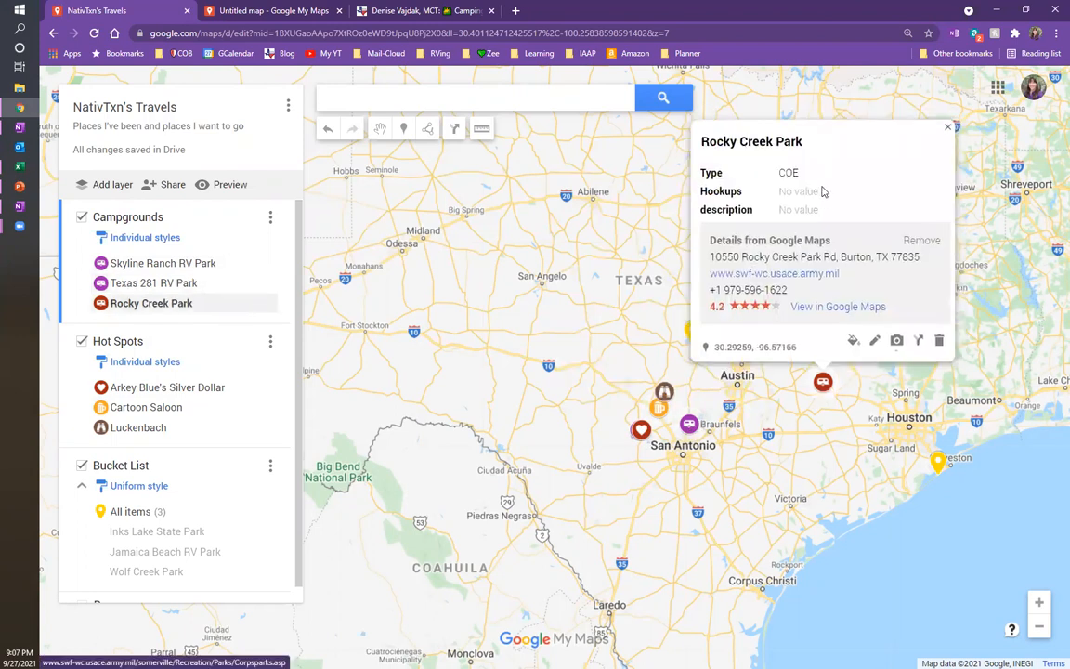
left_click(875, 341)
left_click(825, 186)
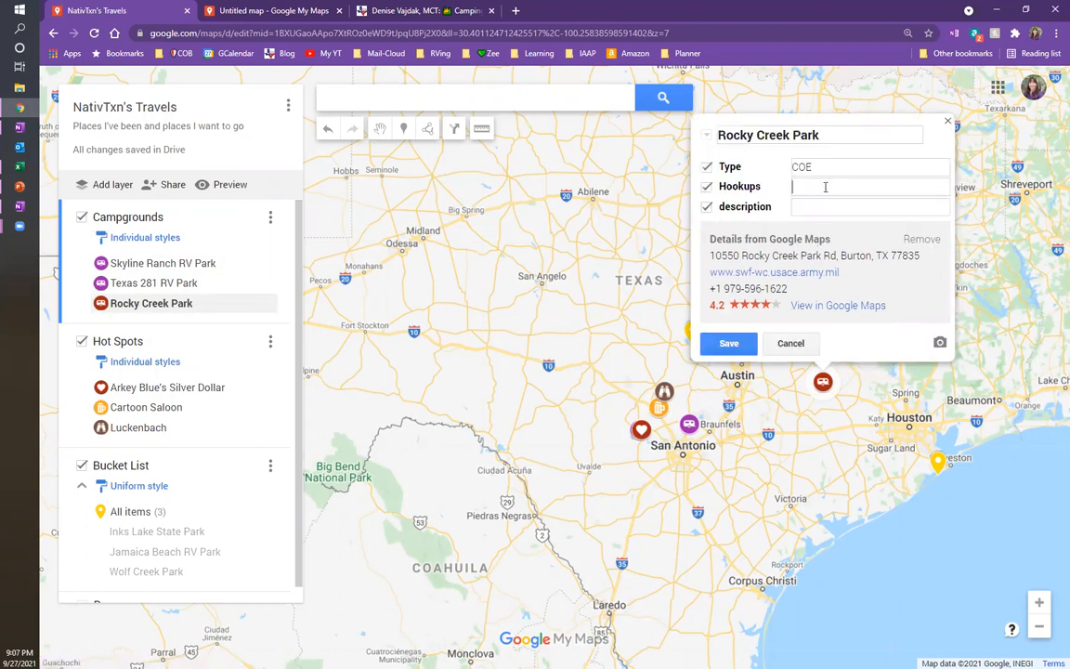
type("W/Ele")
type("ctrici")
type("onl")
type("y 2/")
type("30/50")
left_click(817, 211)
type("Brenda recommended")
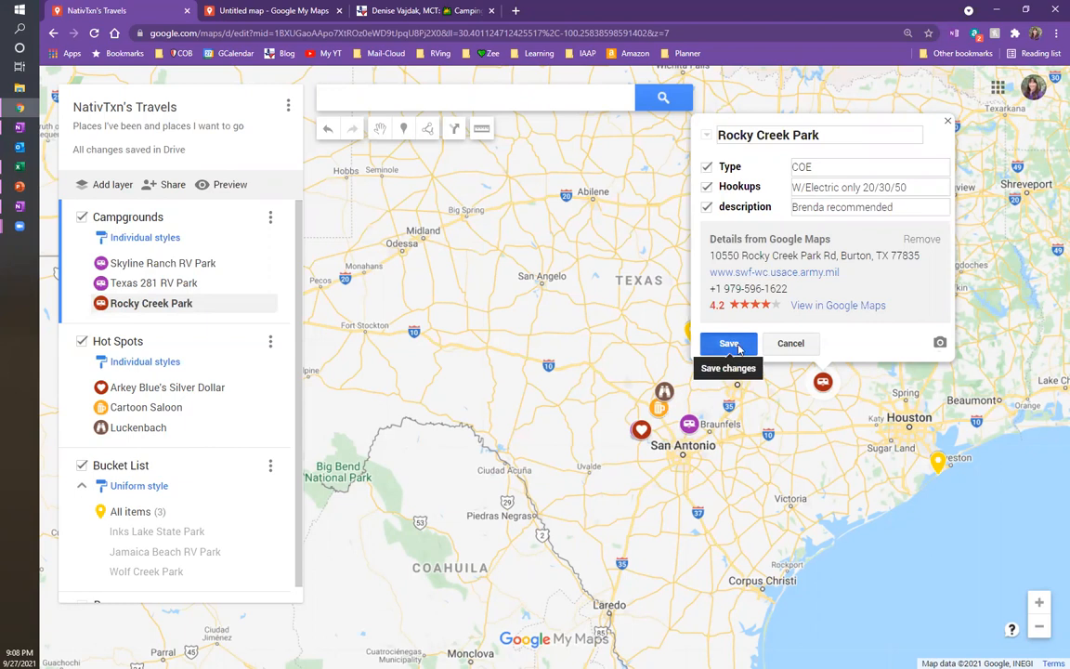
left_click(730, 346)
left_click(949, 132)
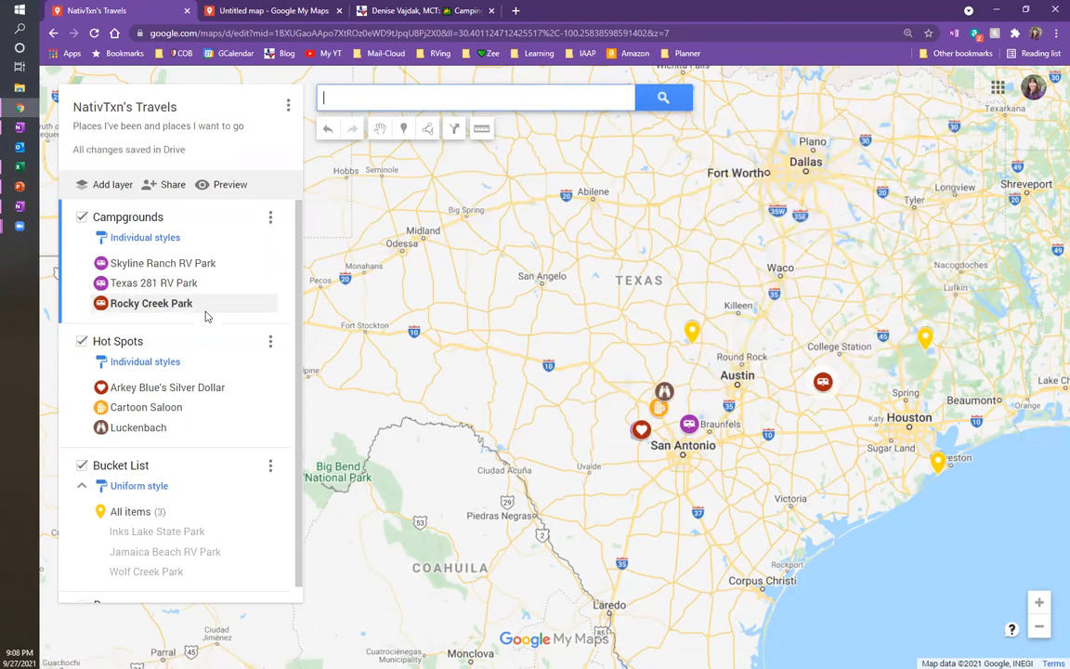
Reopen the Campgrounds data table and insert a text column named Sites Visited after the Hookups column.
left_click(270, 218)
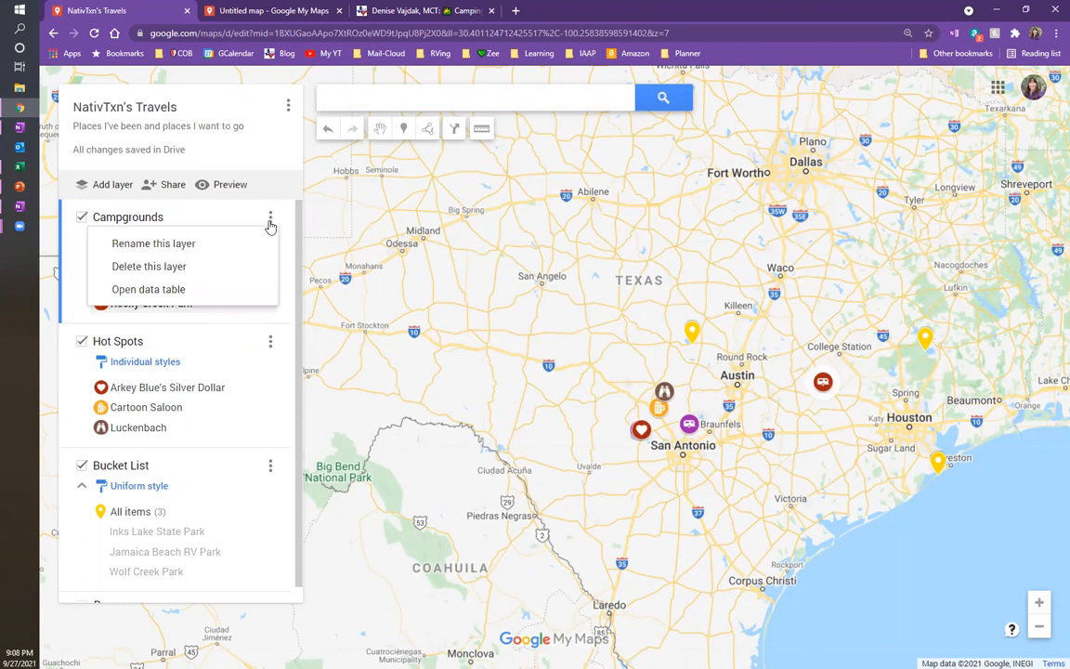
left_click(149, 290)
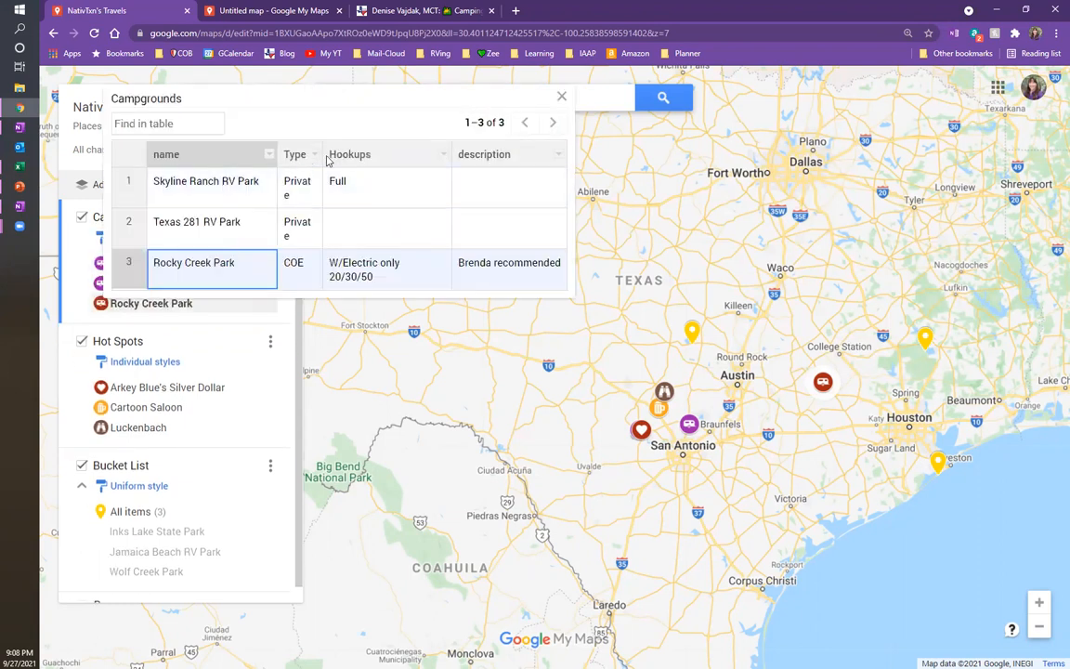
left_click(444, 156)
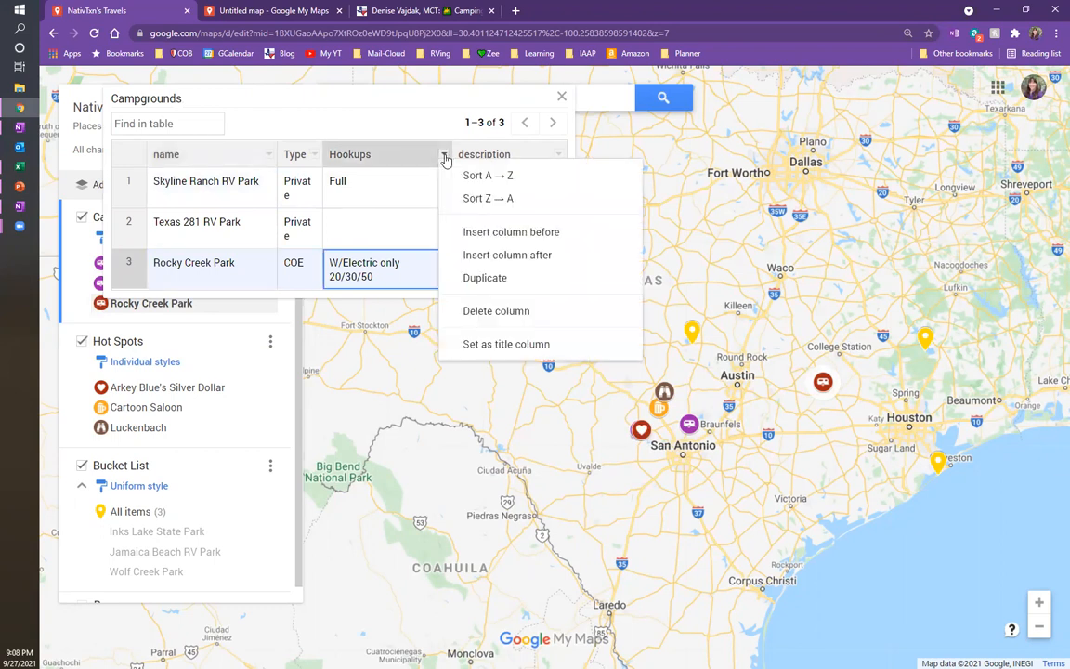
left_click(503, 262)
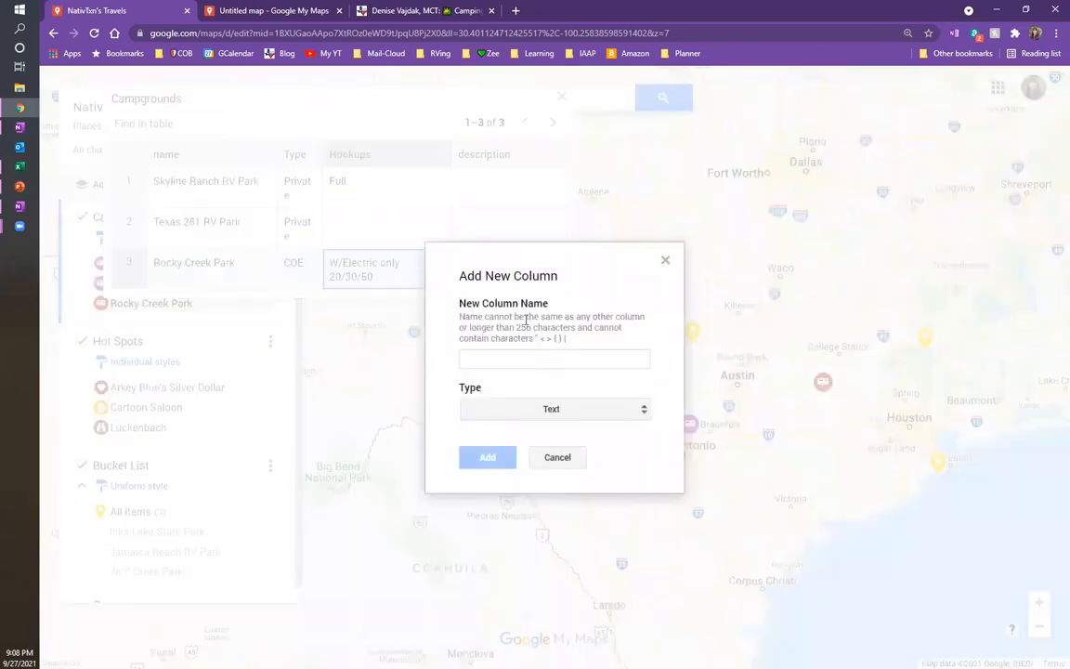
type("Sit")
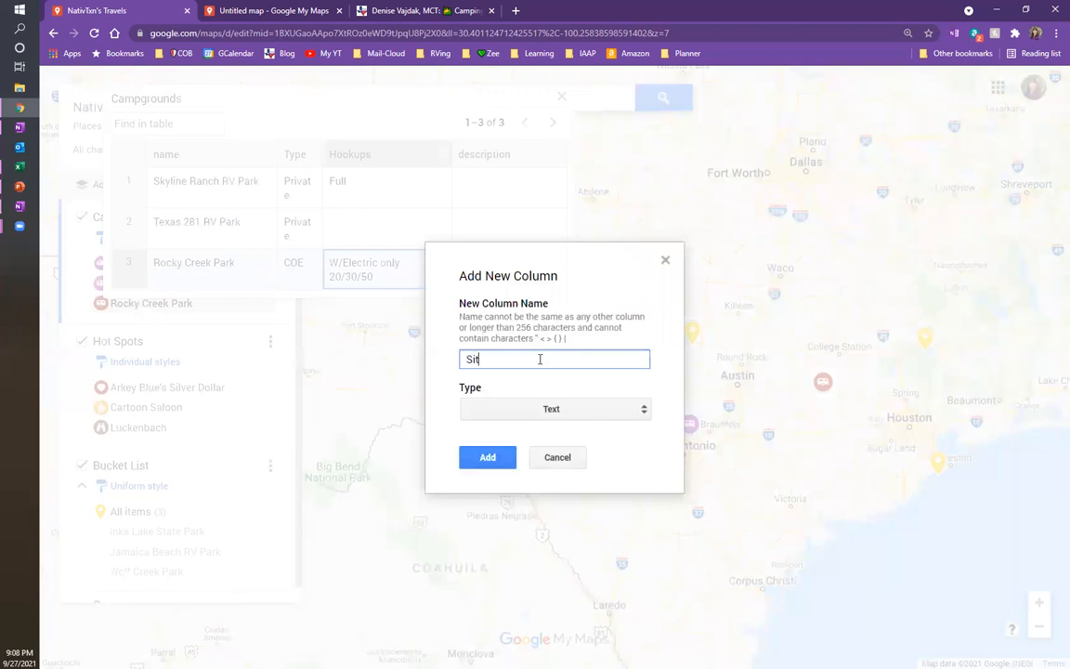
type("ev Visited")
left_click(501, 458)
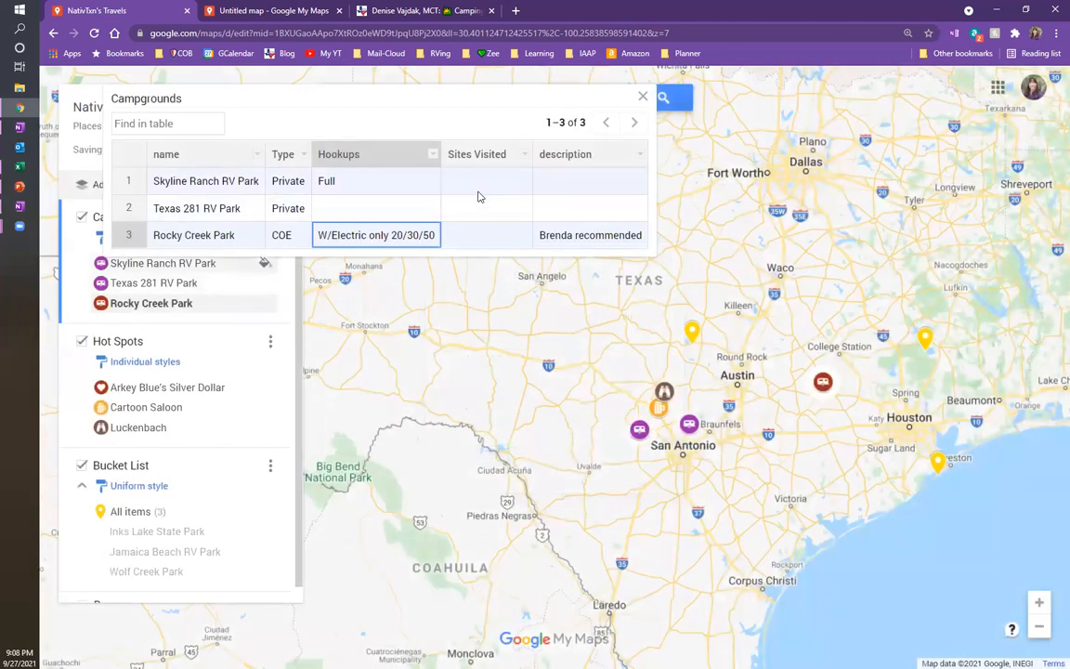
Fill in the Sites Visited column with 123 for Skyline Ranch RV Park, 11 for Texas 281 RV Park and 12 for Rocky Creek Park.
left_click(480, 188)
type("123")
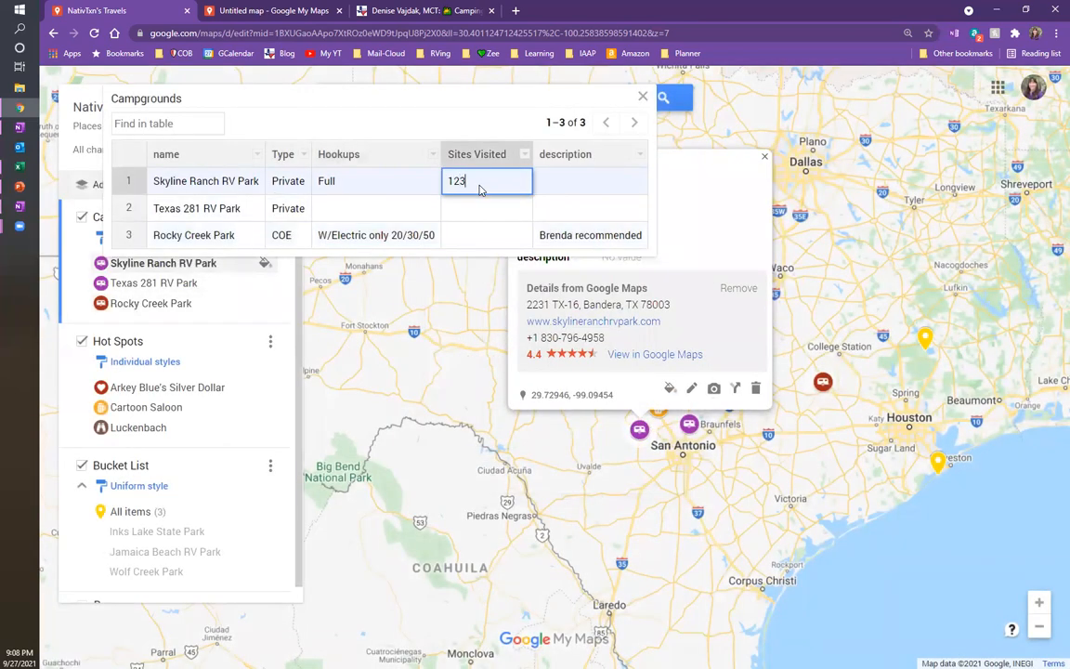
left_click(486, 208)
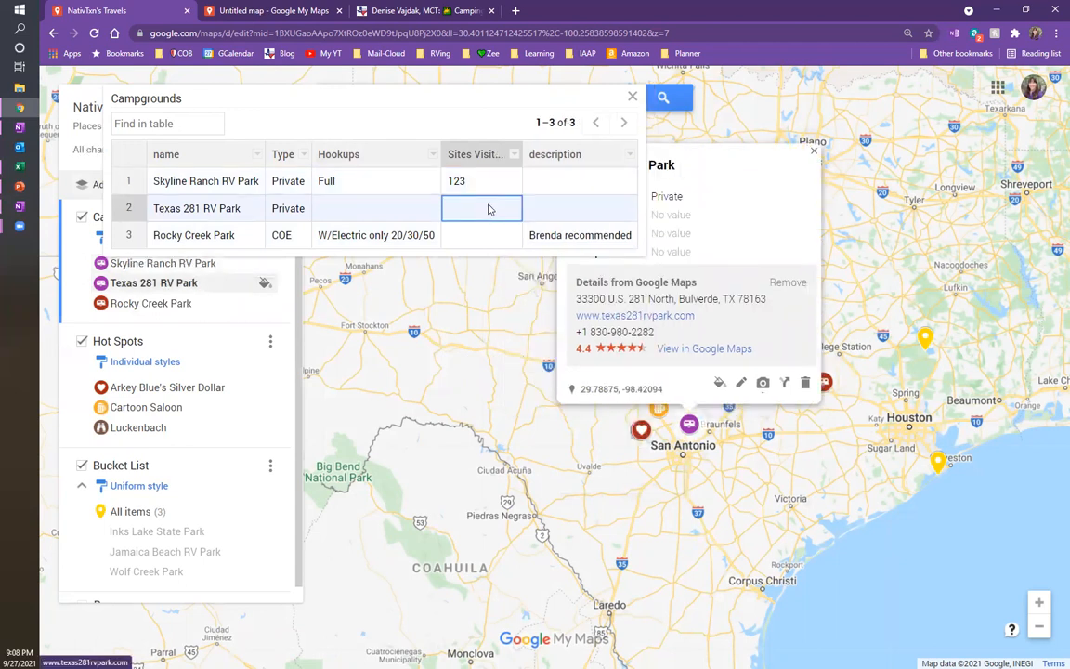
type("11")
left_click(493, 237)
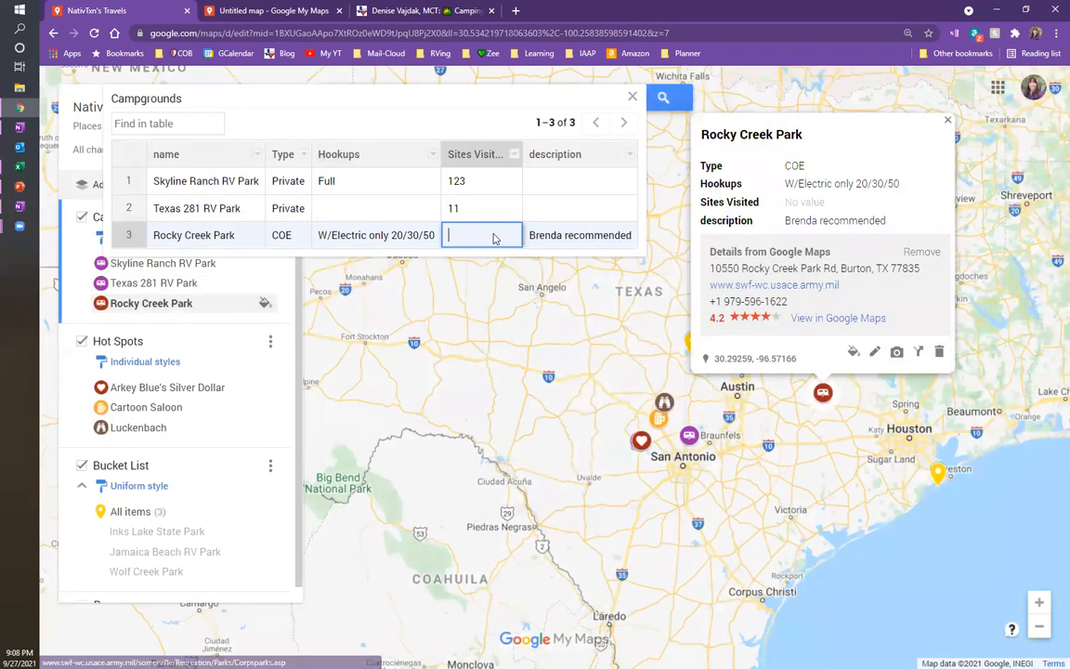
type("12")
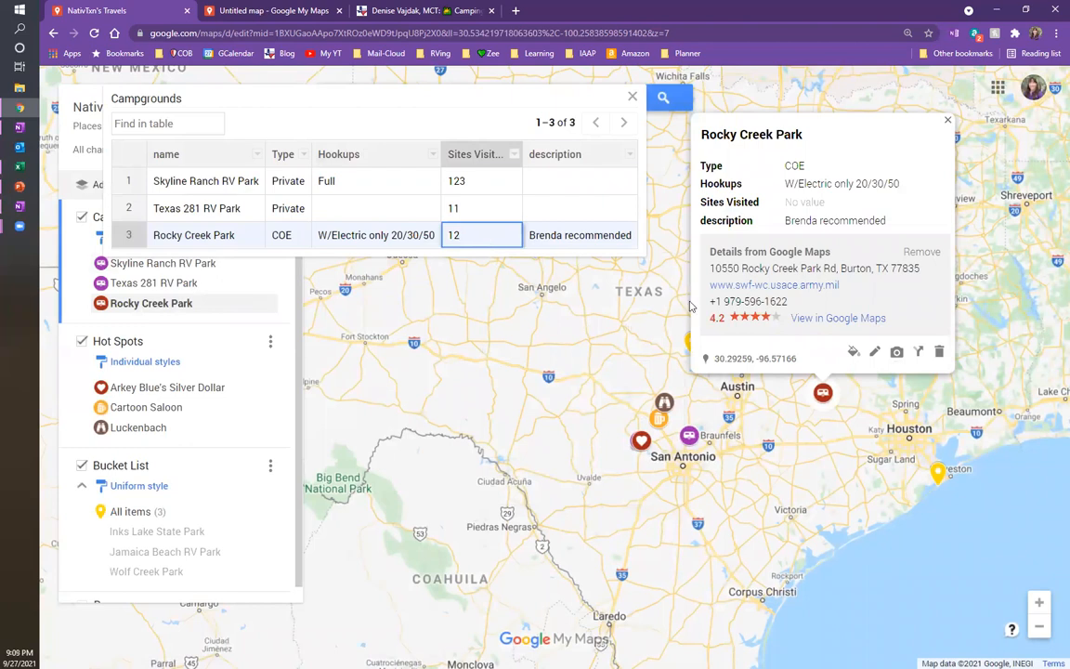
left_click(548, 181)
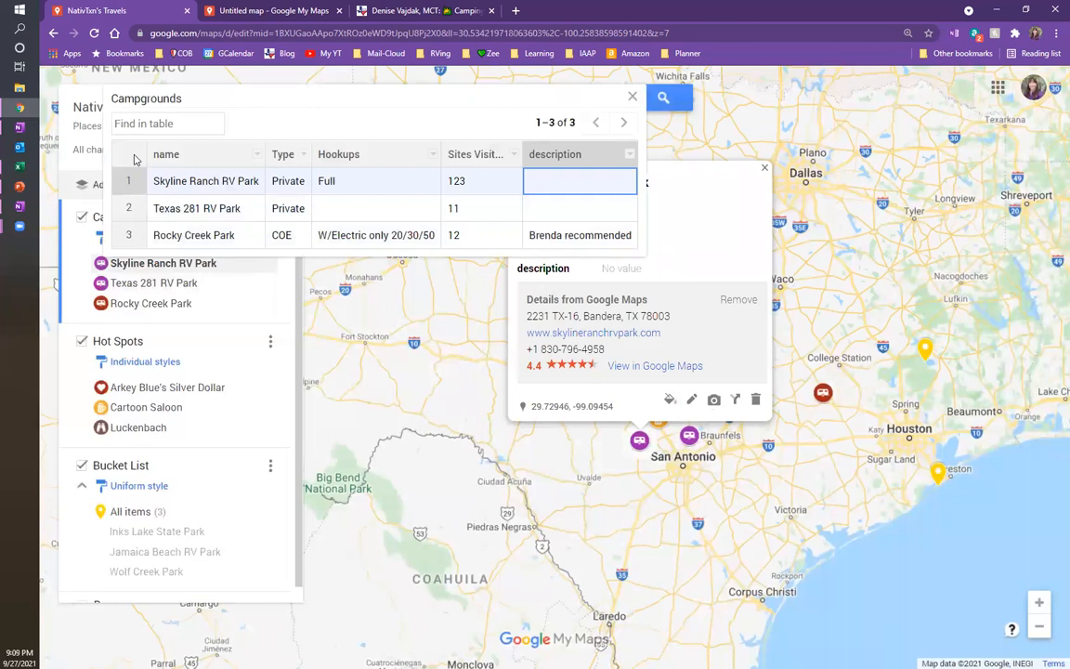
Copy the whole Campgrounds data table and paste it into the blank Excel workbook starting at cell A1.
left_click_drag(123, 151, 639, 244)
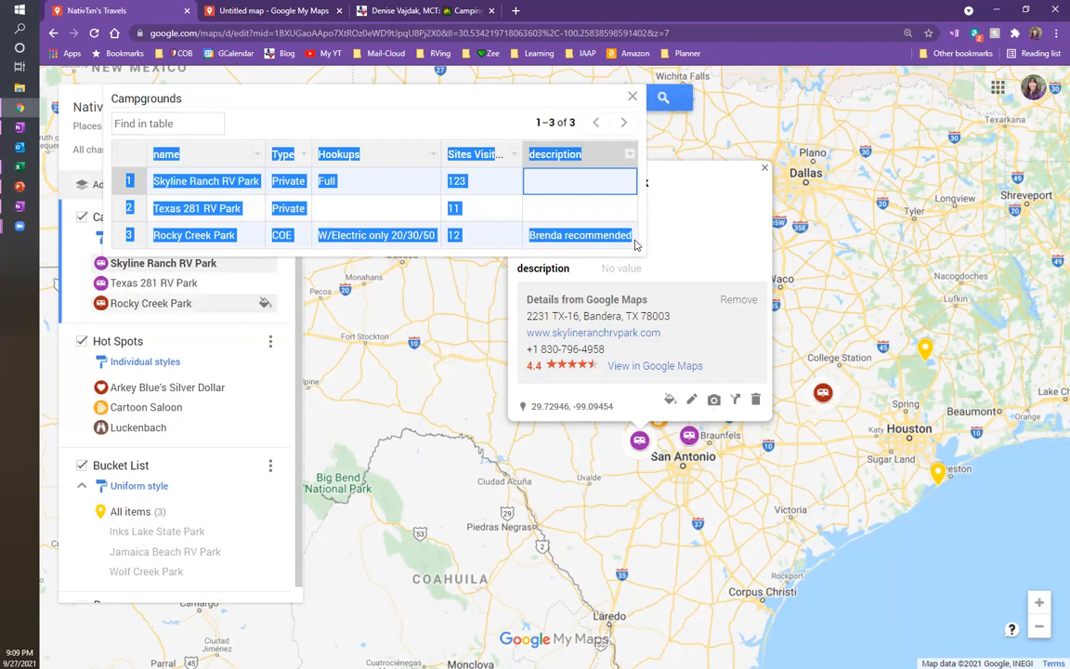
left_click(21, 169)
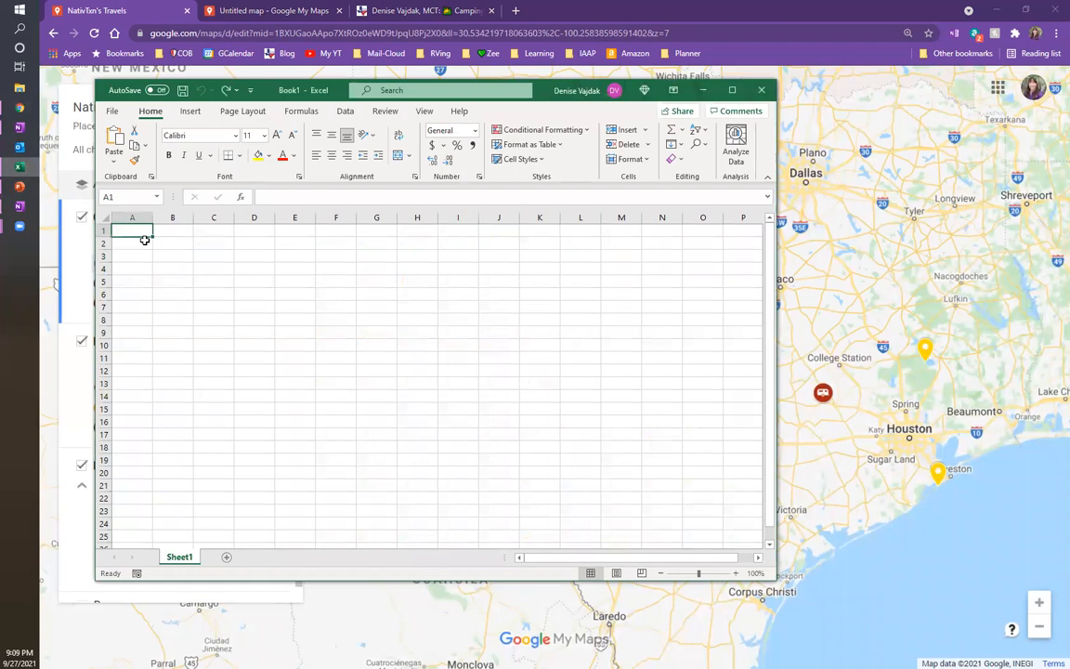
key("ctrl+v")
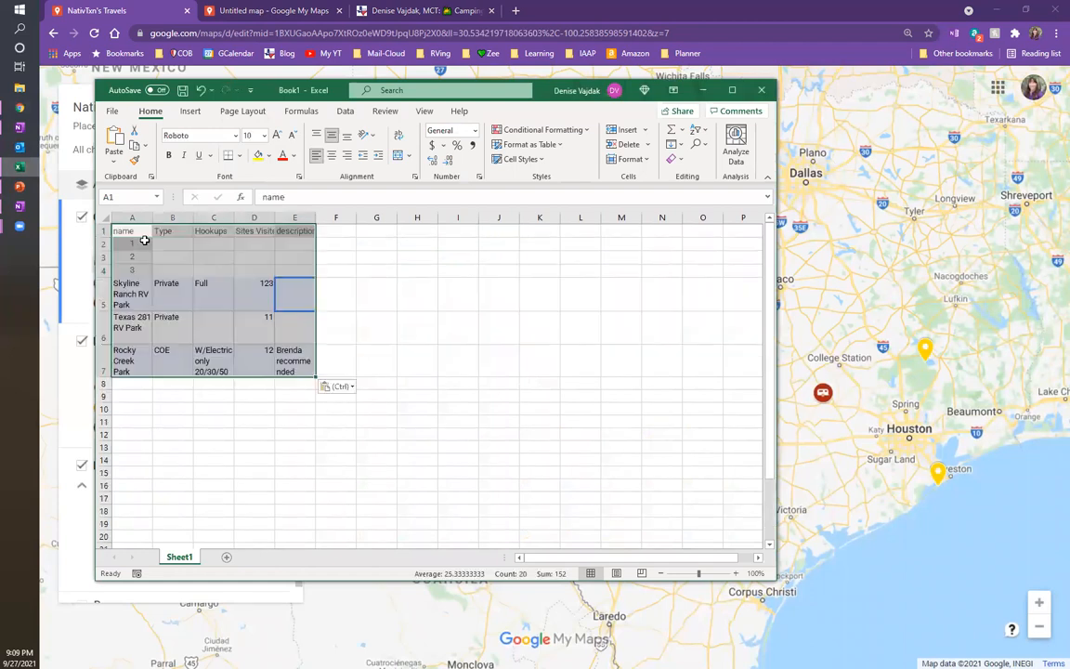
left_click(354, 246)
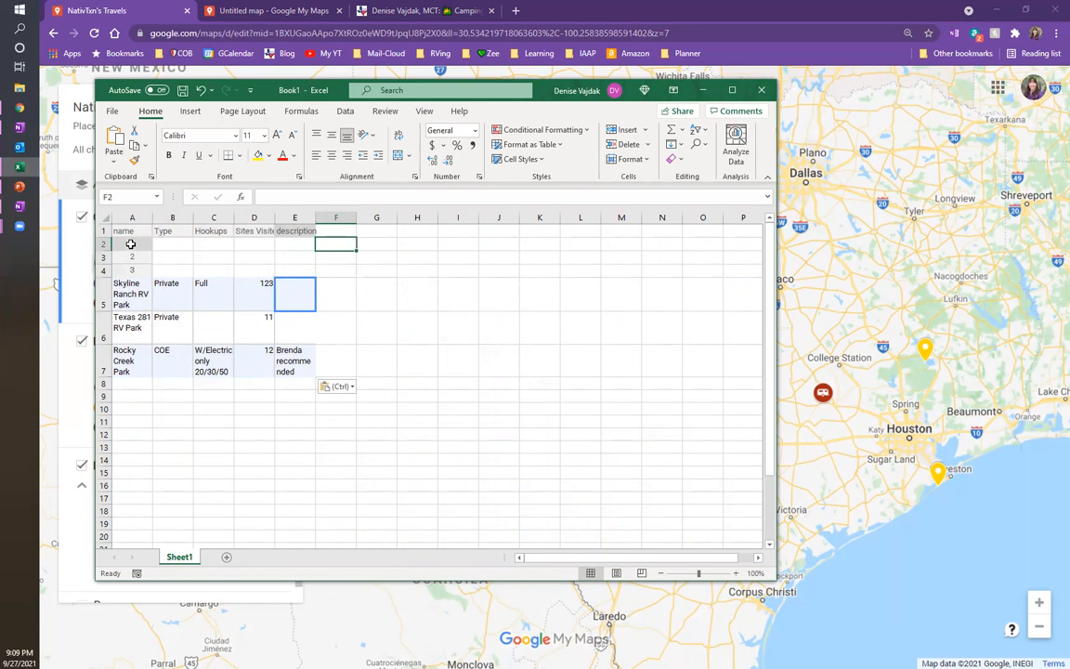
Delete the row-number rows 2 to 4 from the sheet, widen the description column and fit the Sites Visited column to its contents.
left_click_drag(103, 244, 104, 269)
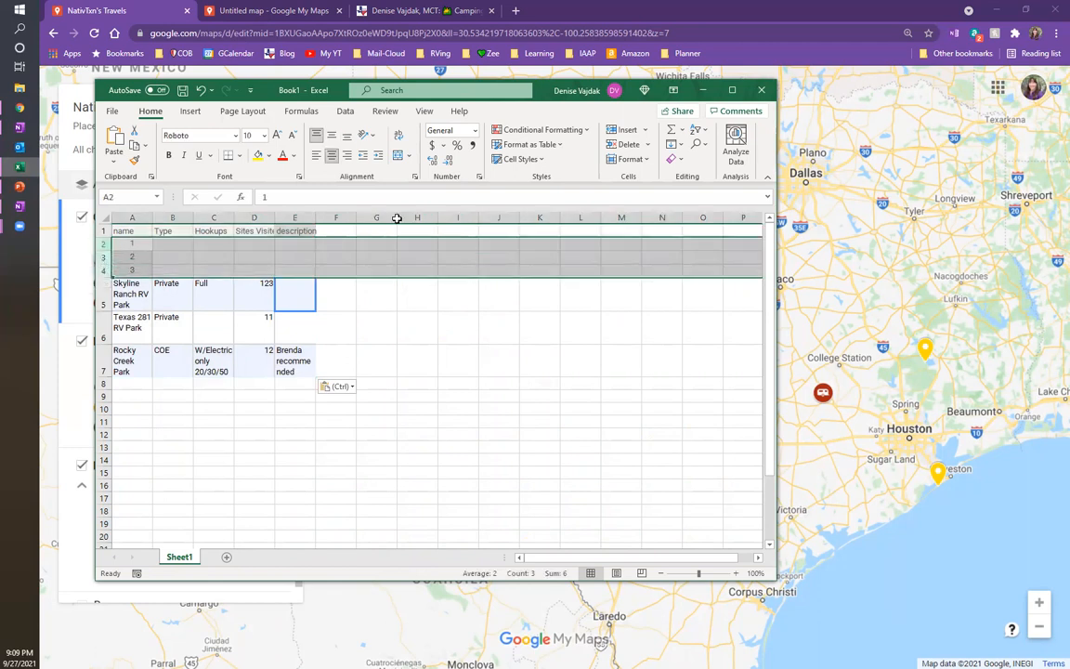
left_click(628, 144)
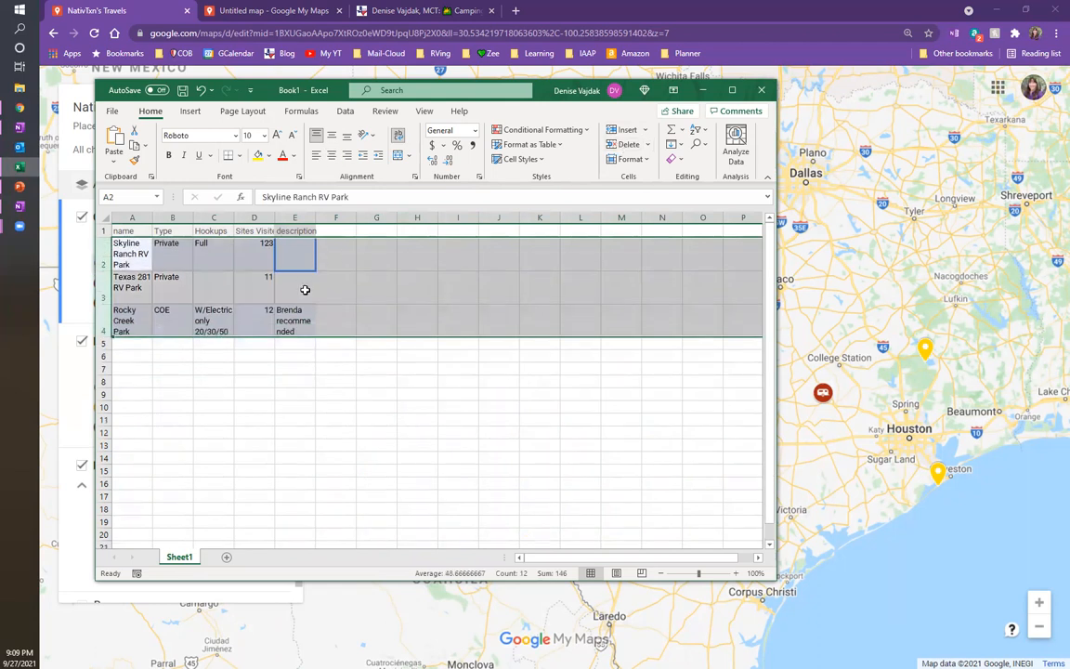
left_click(243, 326)
left_click_drag(316, 218, 409, 217)
double_click(275, 217)
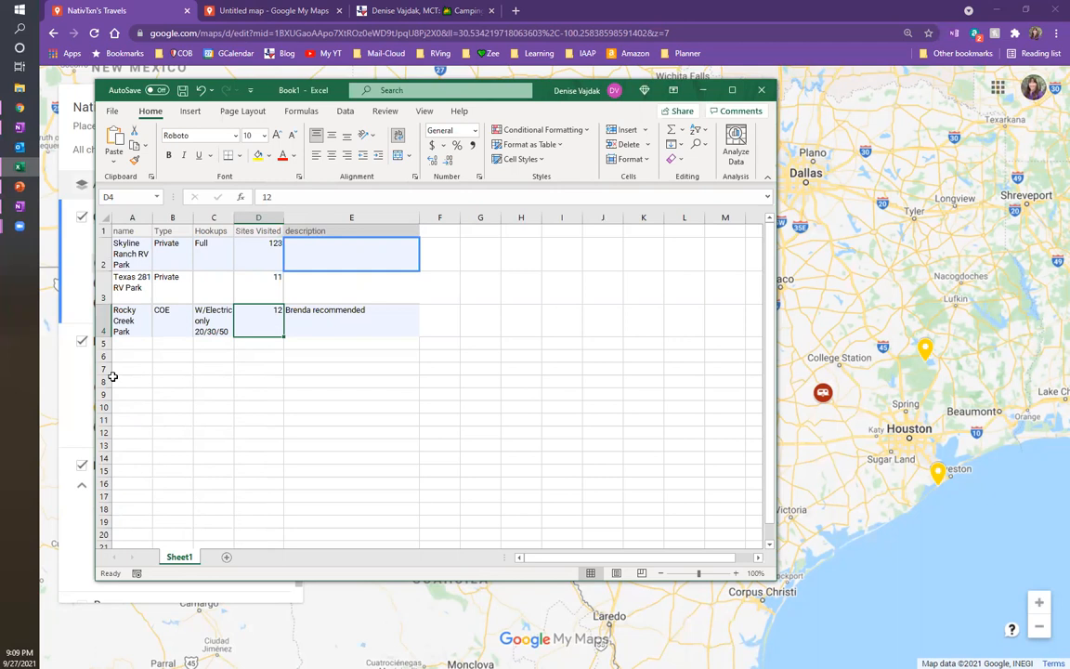
Switch back to the map in Chrome, reopen the Campgrounds data table and copy all its contents.
left_click(21, 134)
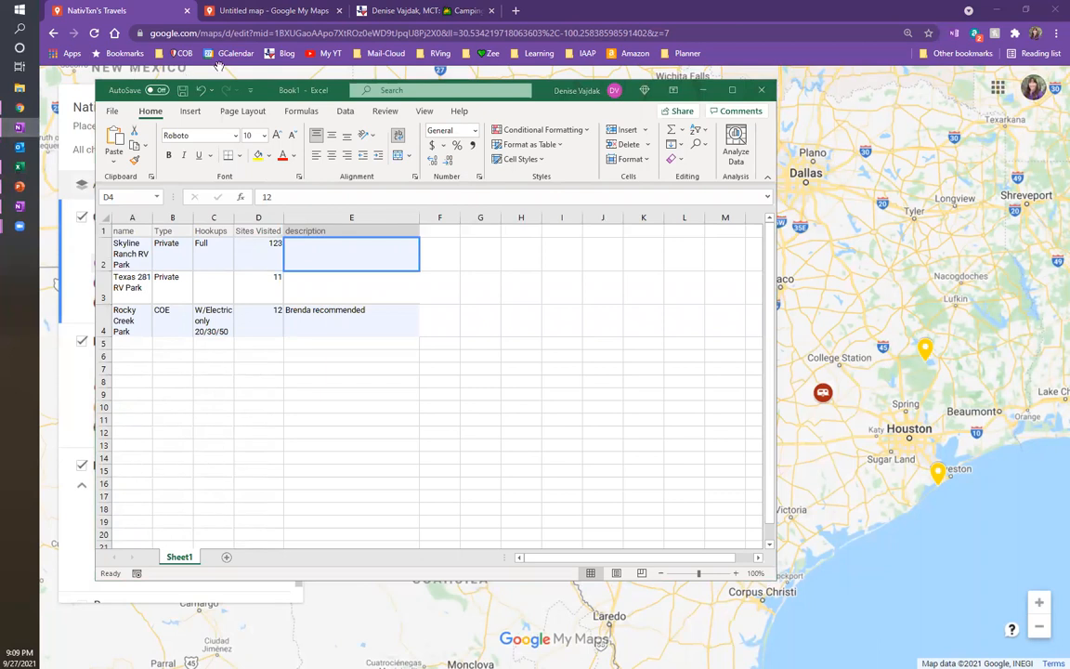
left_click(62, 243)
left_click(377, 276)
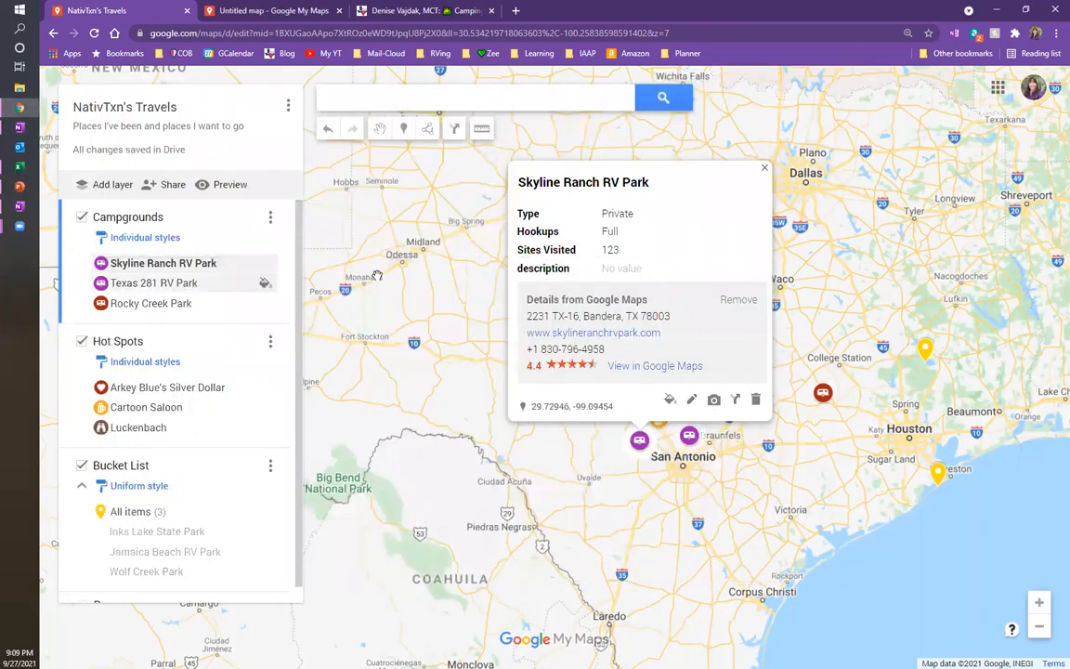
left_click(270, 216)
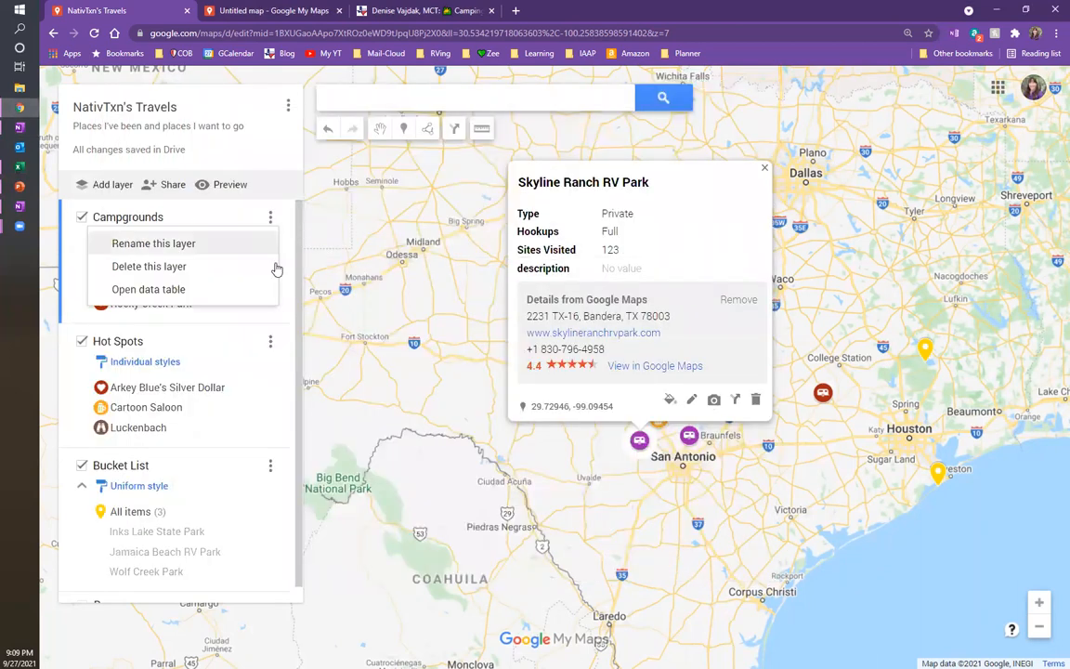
left_click(206, 284)
left_click_drag(119, 141, 638, 238)
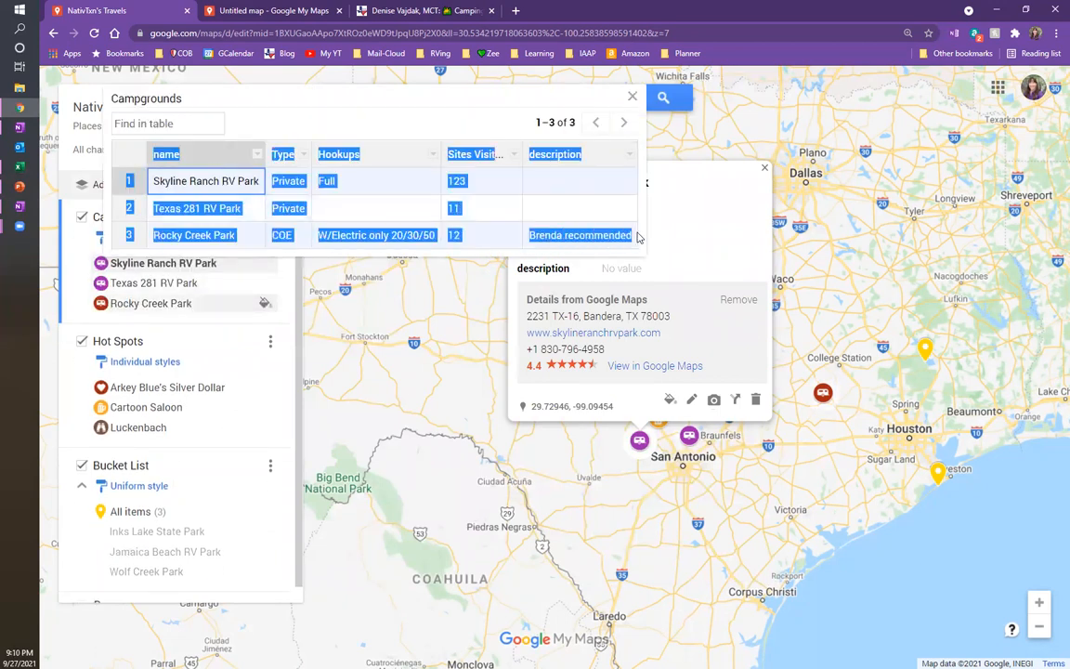
Switch to OneNote and paste the copied campground table onto the Info from My Maps page.
left_click(20, 206)
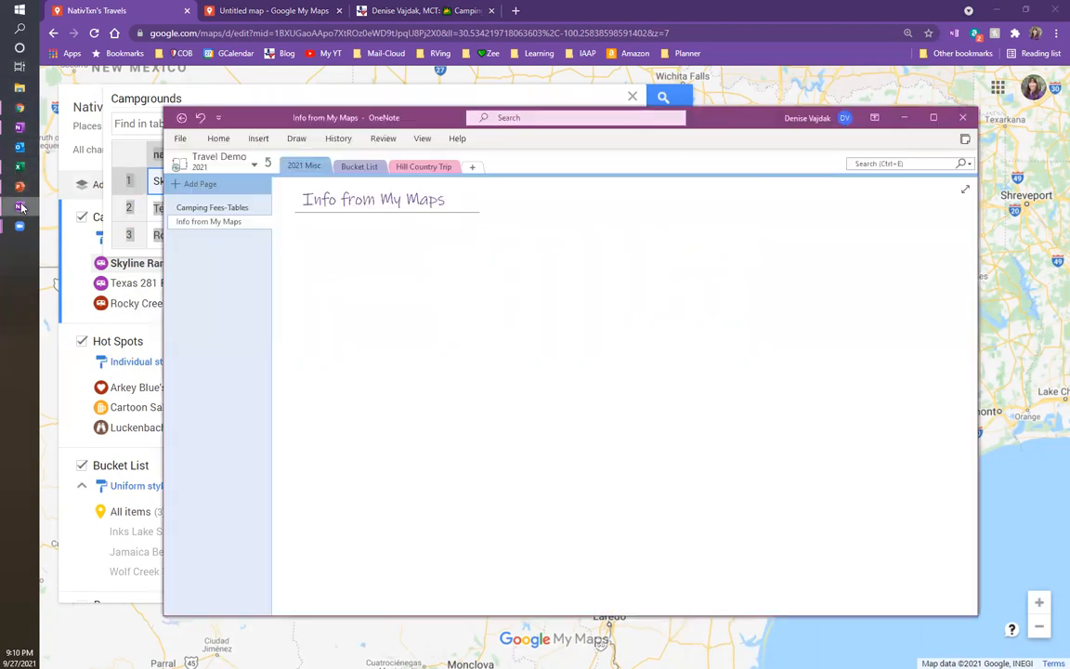
left_click(302, 241)
key("ctrl+v")
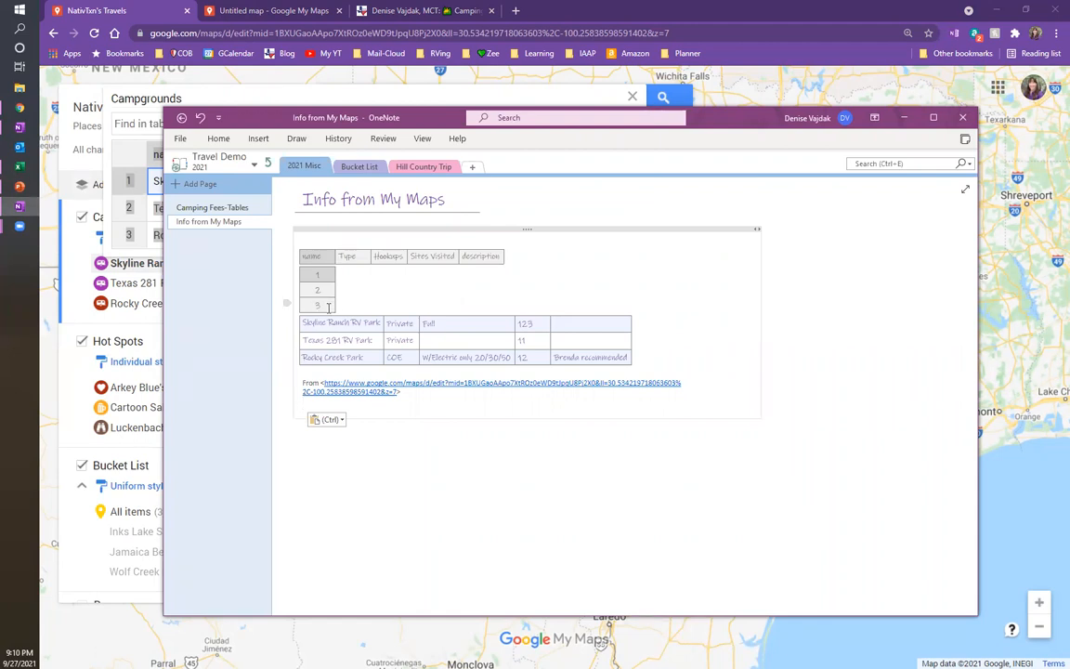
Remove the separate row-number table and move the header row into the campground table as its first row.
left_click(304, 276)
key("Delete")
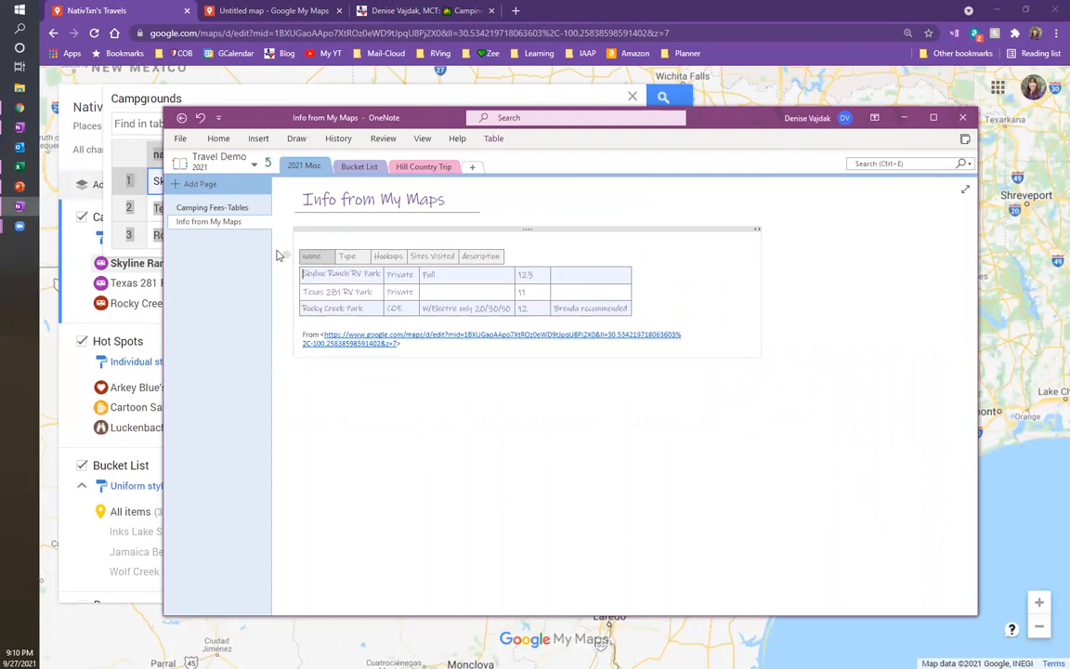
left_click_drag(323, 256, 470, 257)
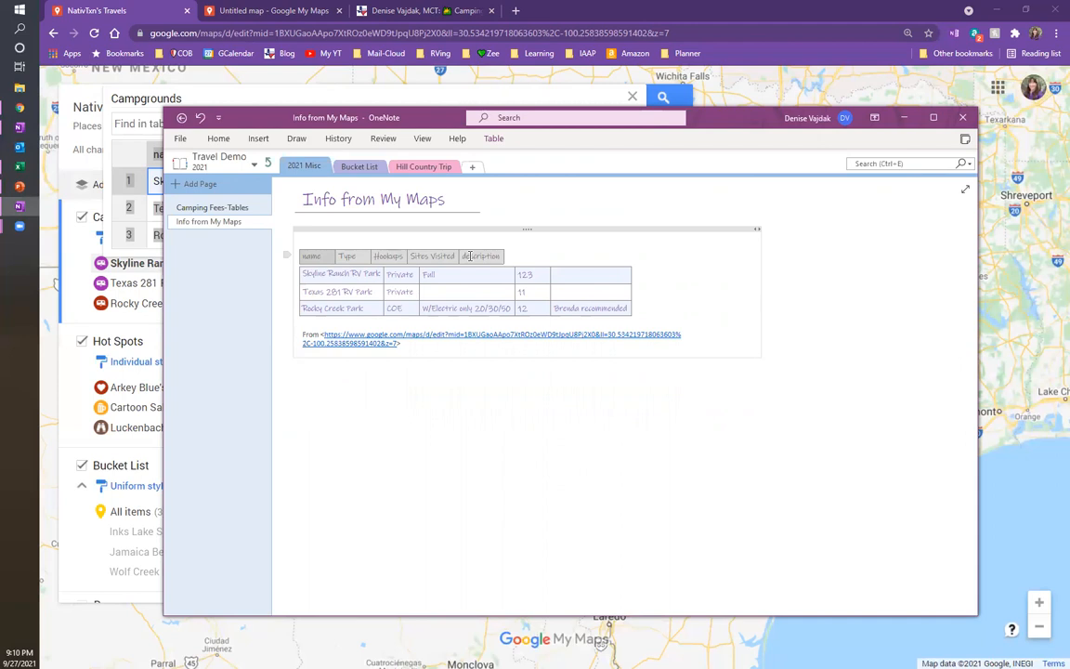
key("Delete")
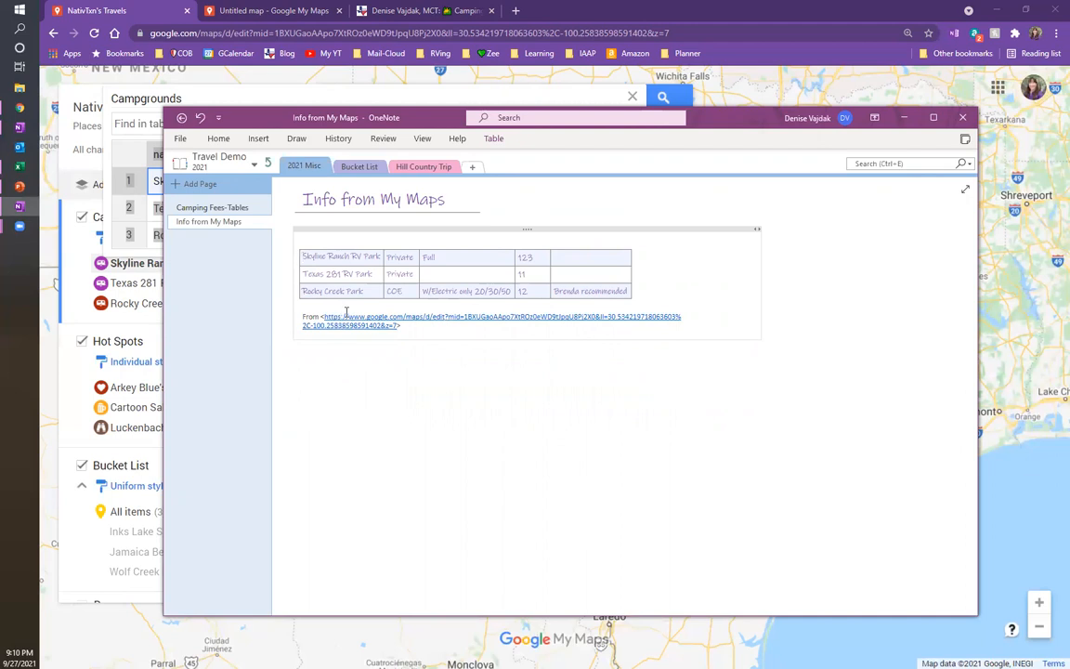
key("ctrl+z")
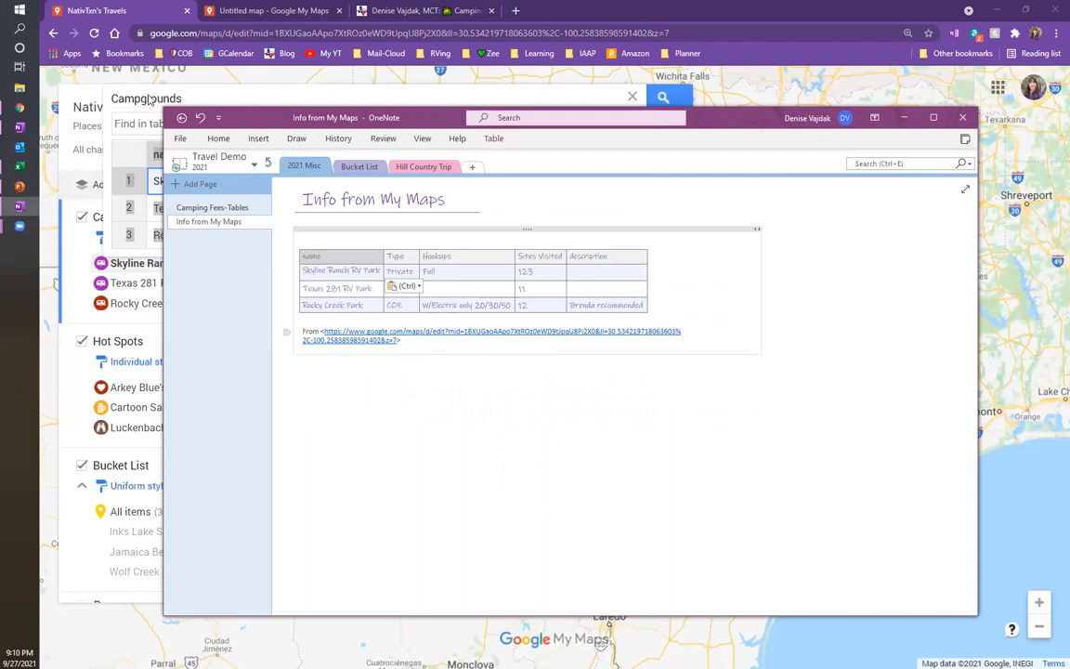
Return to the map in Chrome and close the Campgrounds data table and the Skyline Ranch RV Park details.
left_click(98, 10)
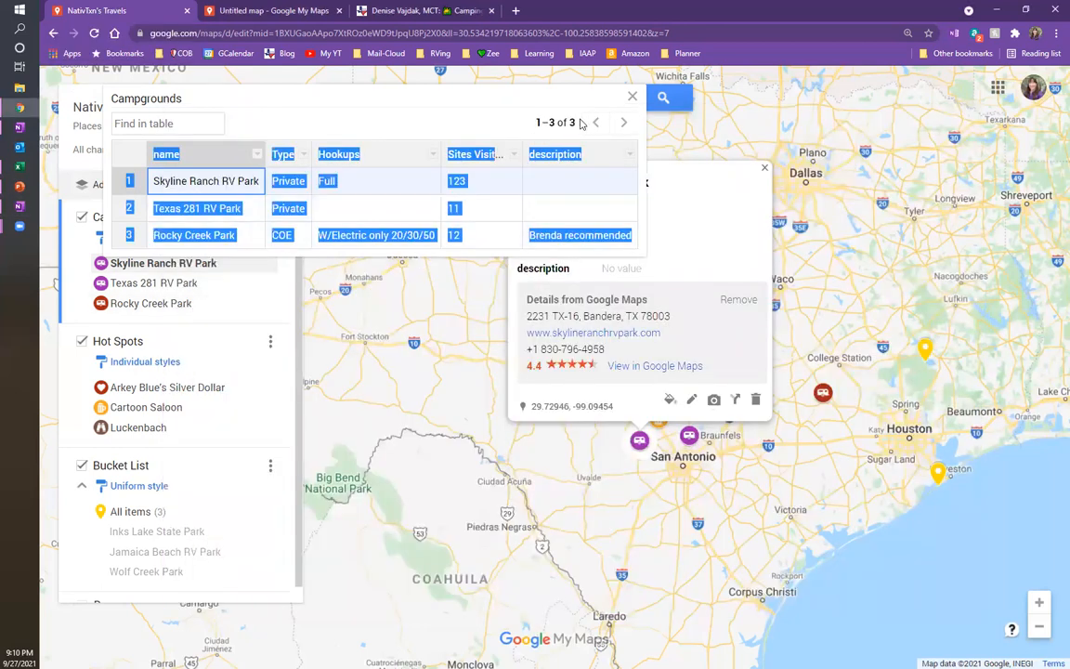
left_click(632, 97)
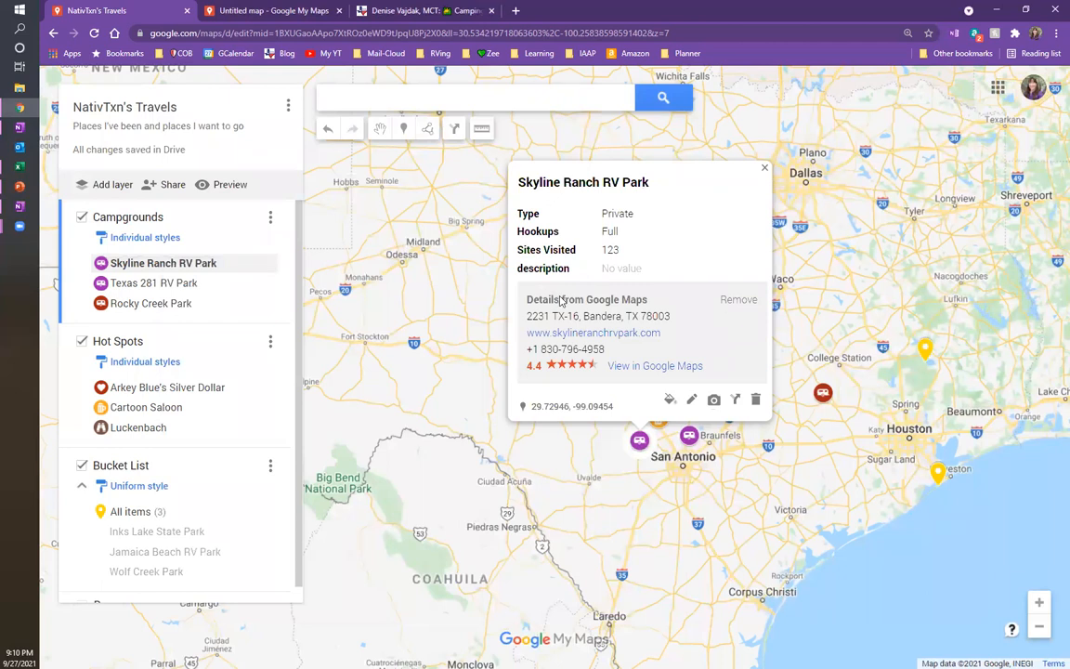
left_click(764, 168)
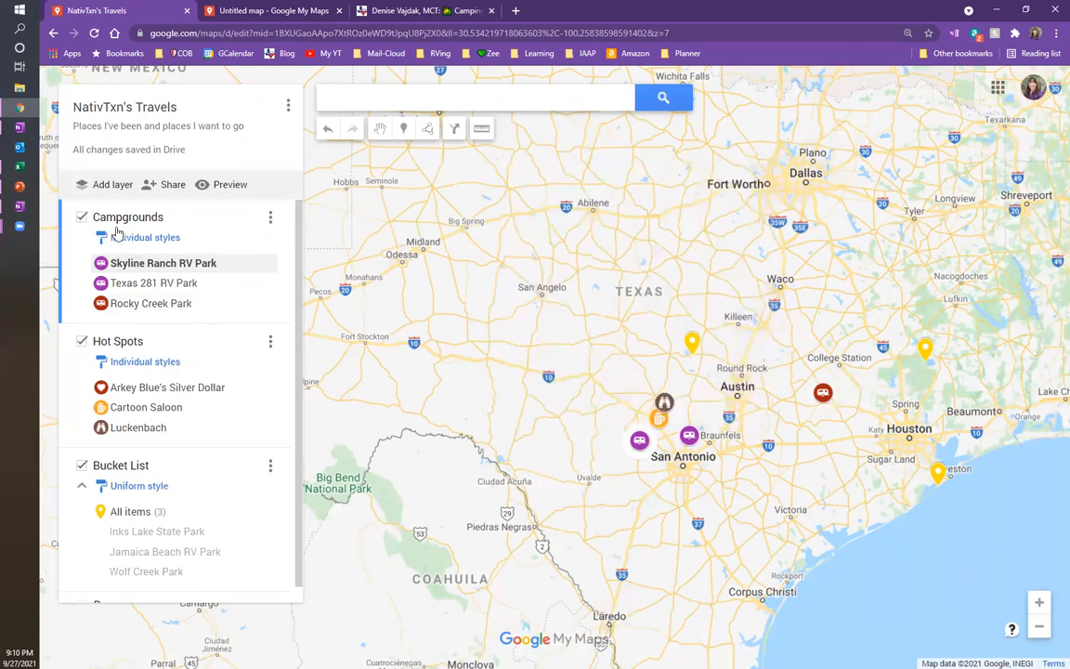
Create a driving directions layer from Skyline Ranch RV Park to Cartoon Saloon in the Hot Spots layer.
scroll(163, 482, "down", 1)
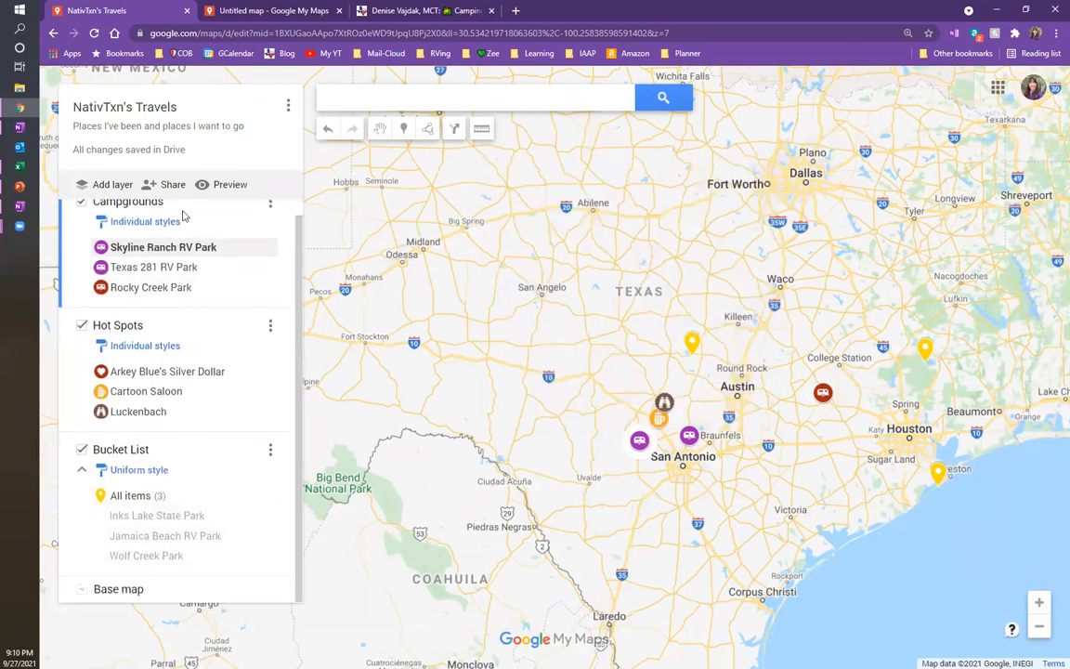
left_click(214, 247)
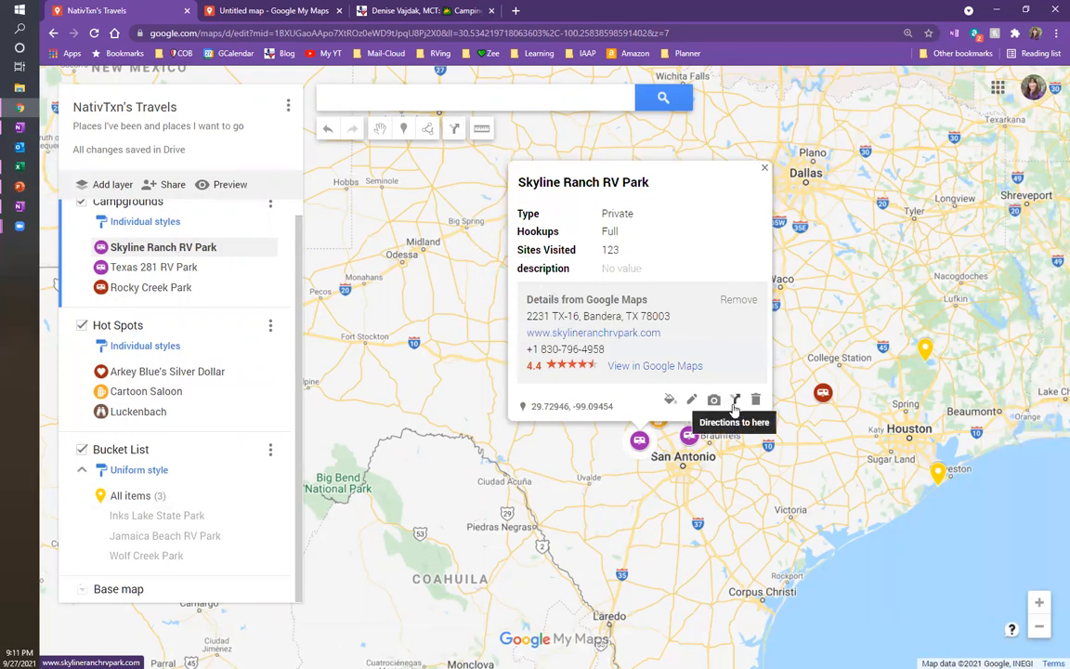
left_click(454, 132)
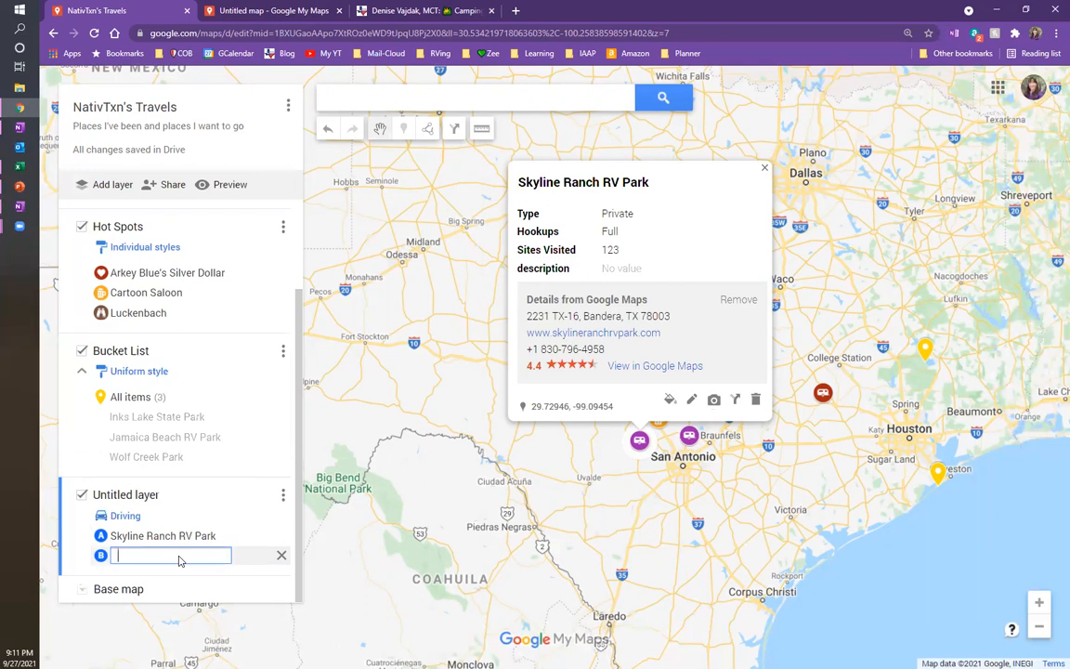
type("arto")
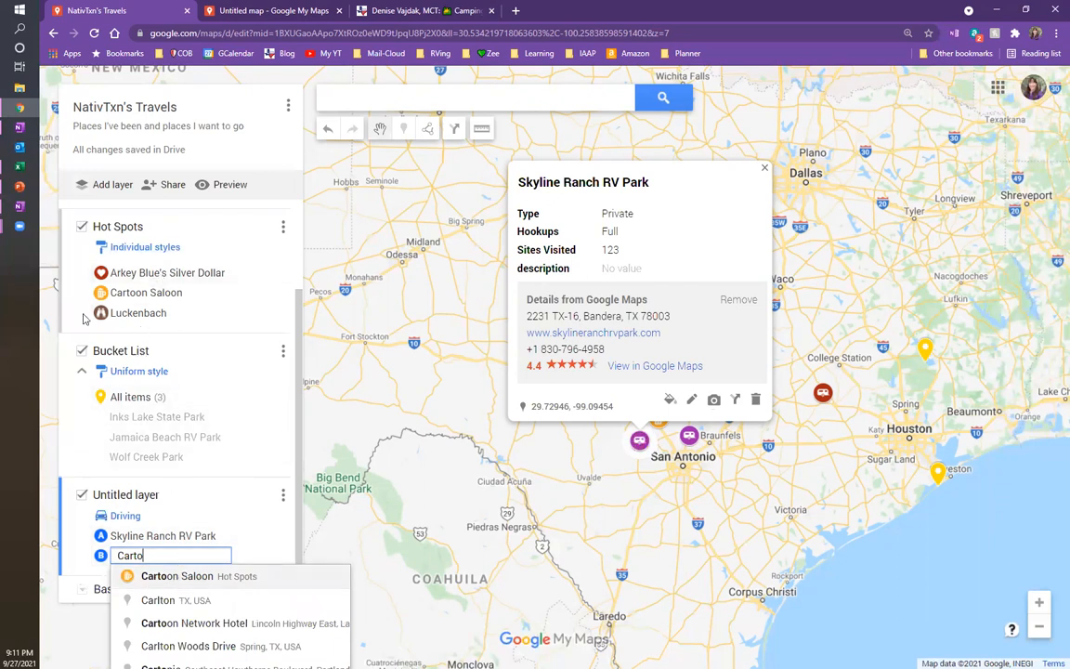
left_click(186, 577)
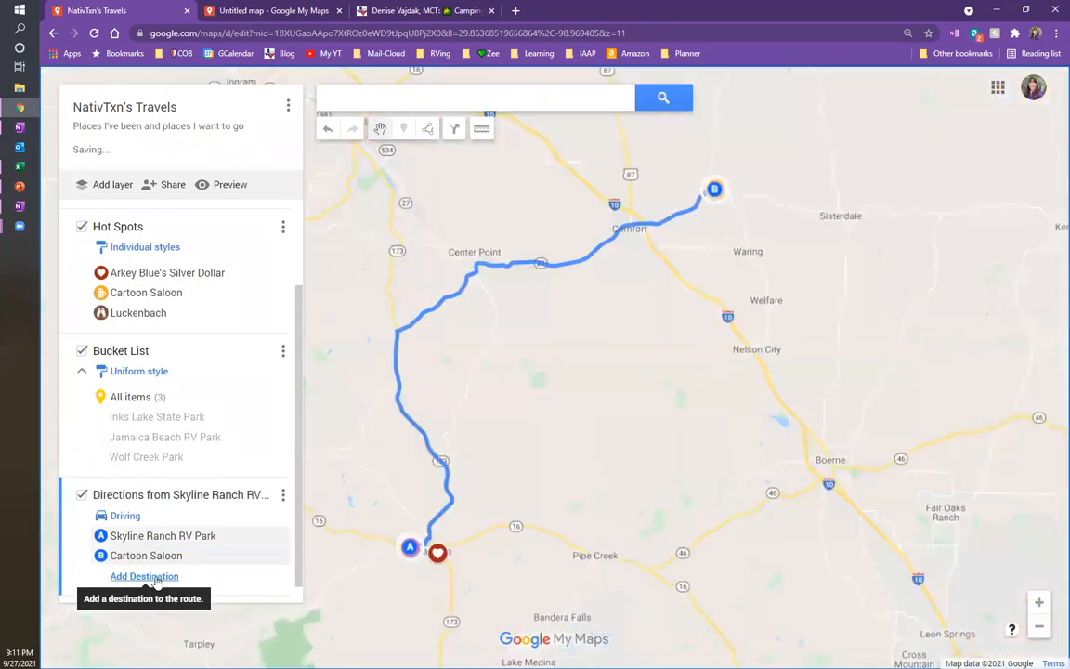
Add Wildseed Farms in Fredericksburg as the third destination of the driving route.
left_click(144, 577)
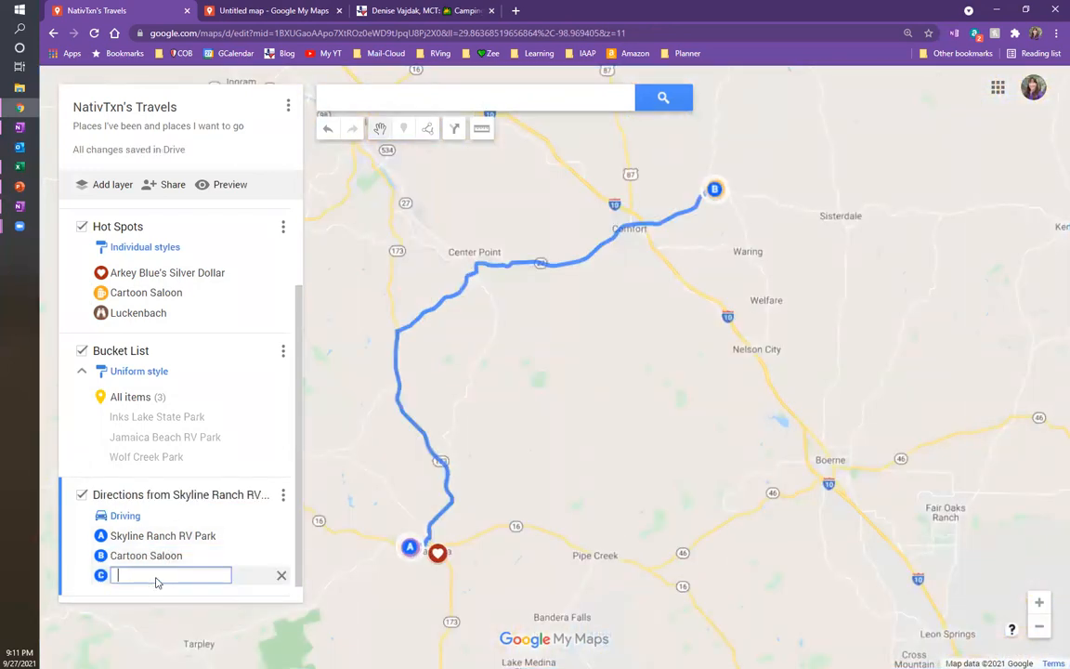
type("Wildse")
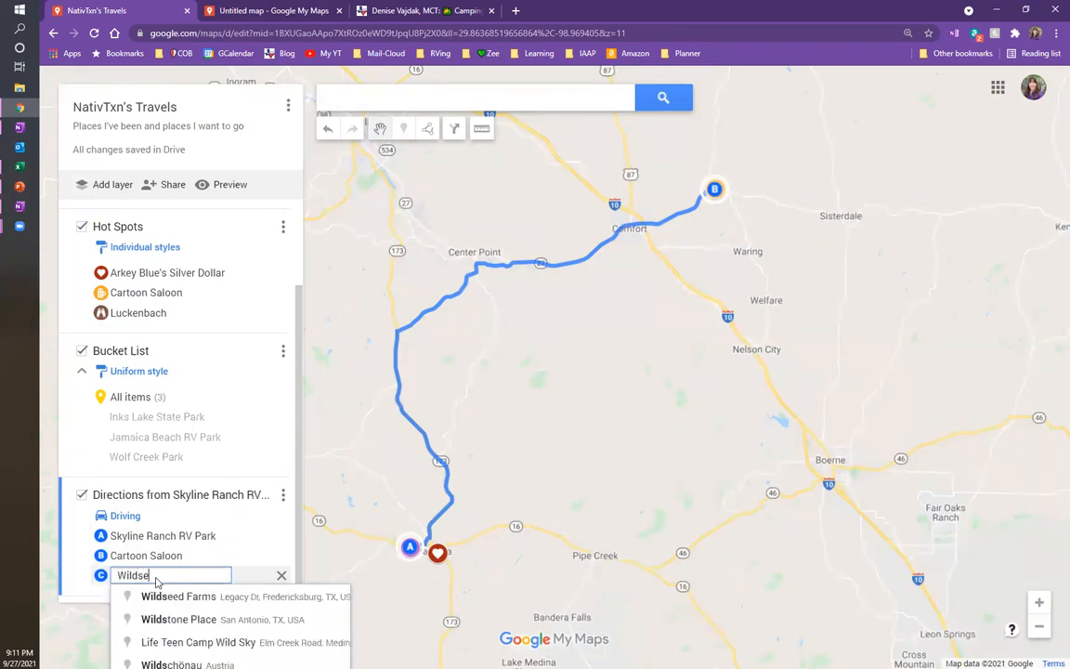
left_click(207, 597)
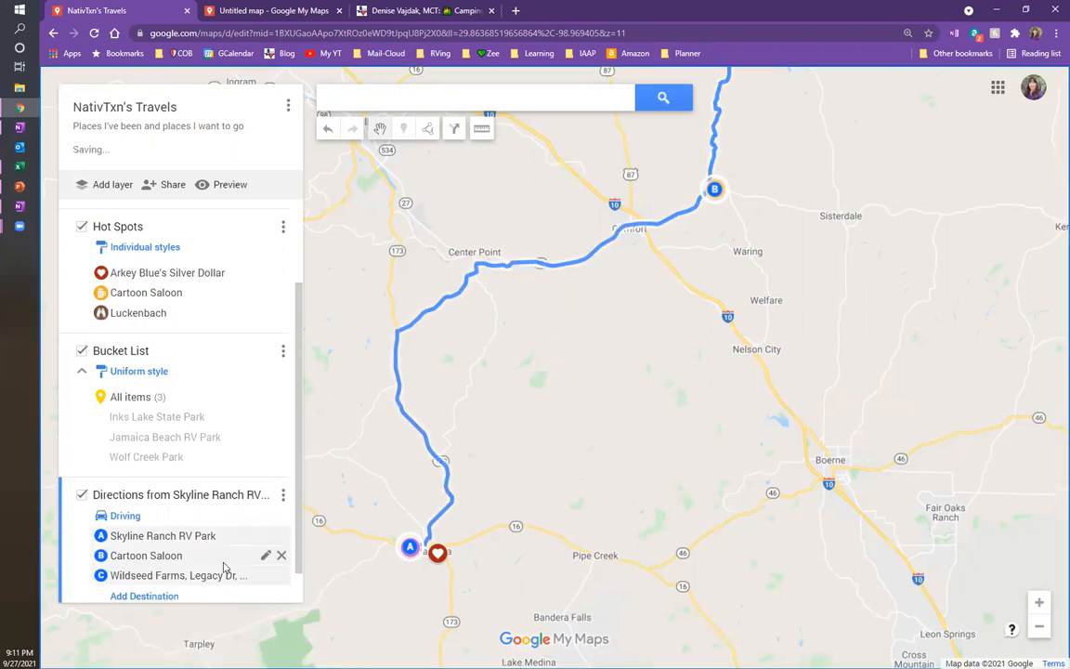
scroll(567, 476, "down", 2)
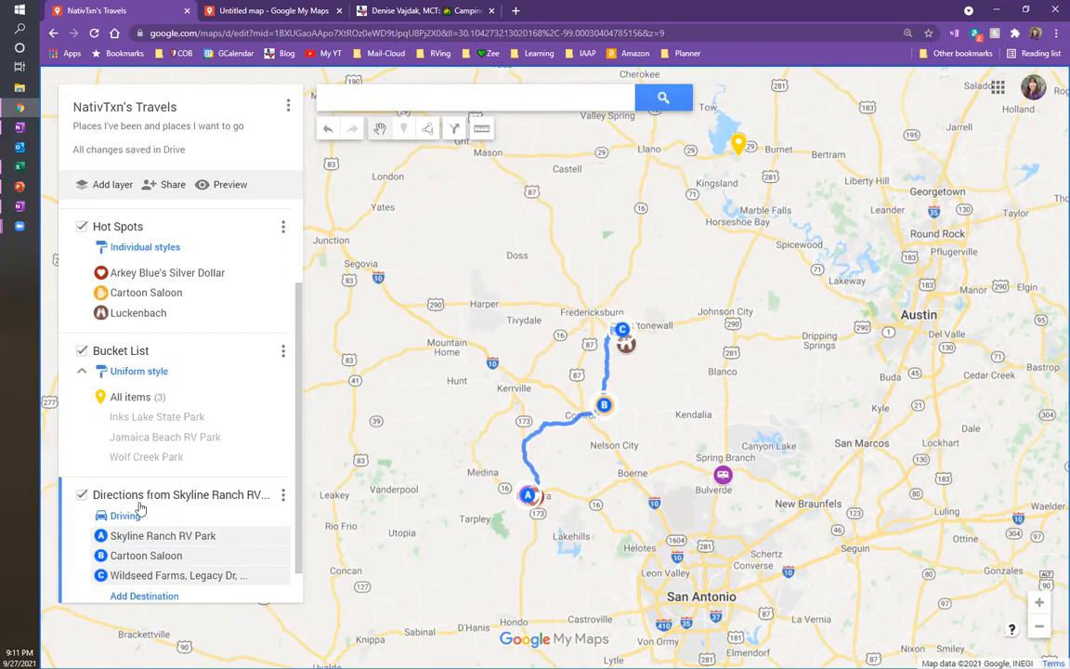
View the step-by-step directions for the Skyline Ranch RV Park driving route and close them.
left_click(284, 500)
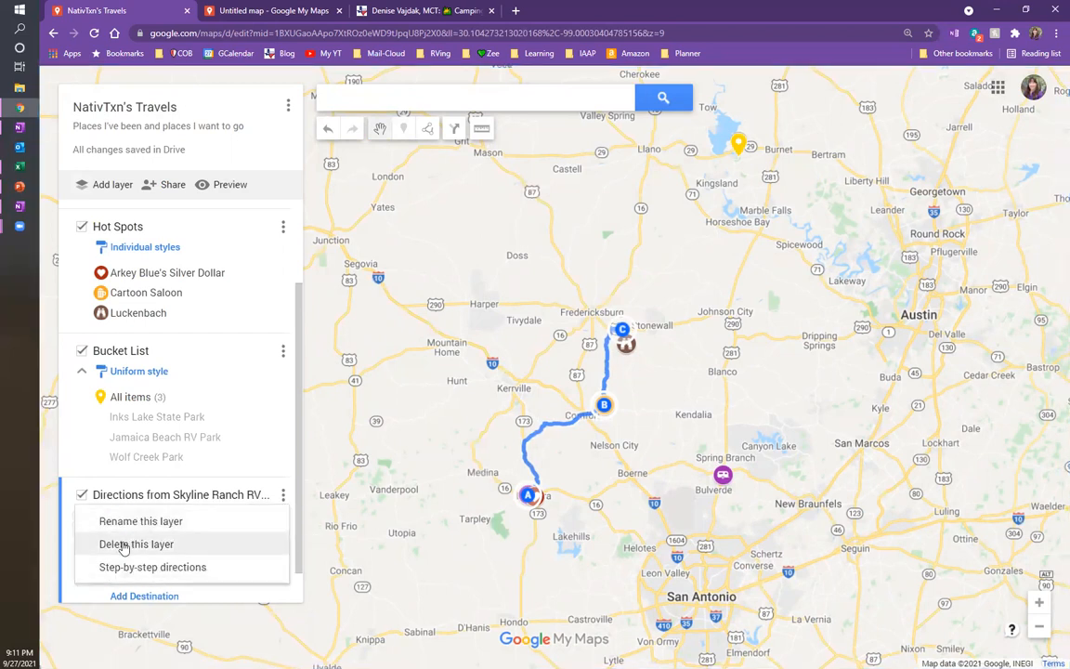
left_click(220, 568)
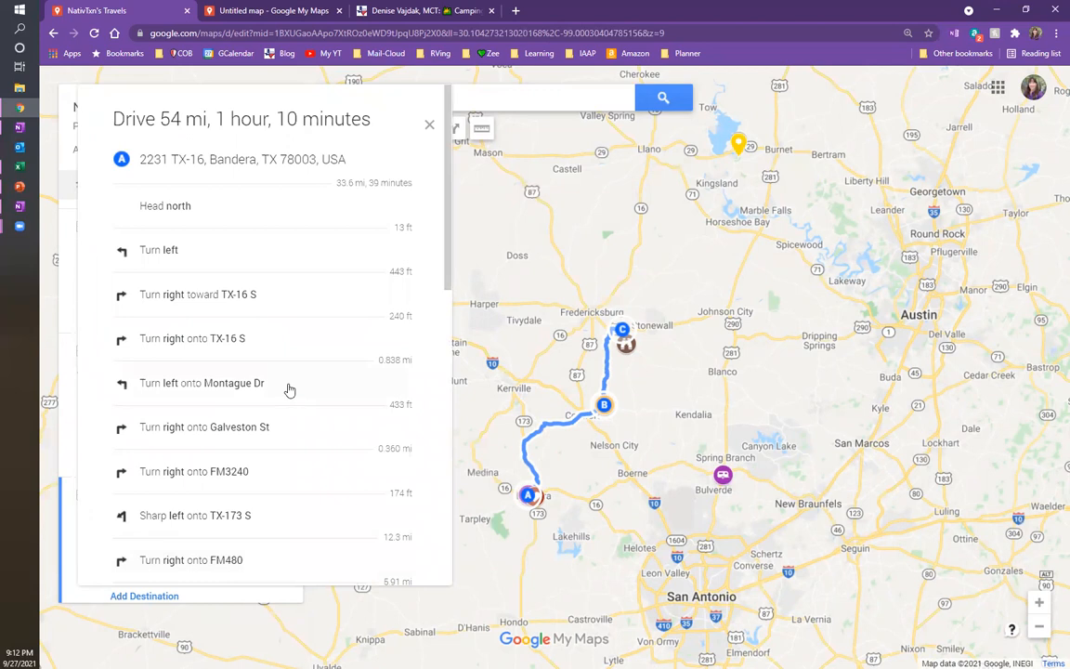
left_click(429, 126)
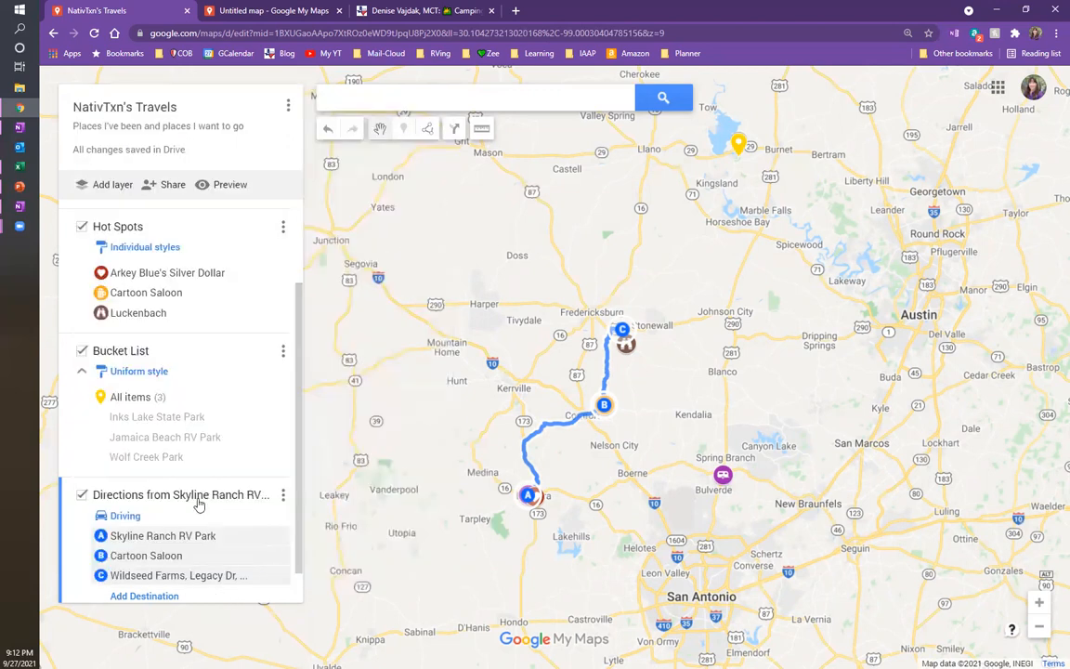
Delete the driving directions layer that starts at Skyline Ranch RV Park.
left_click(282, 494)
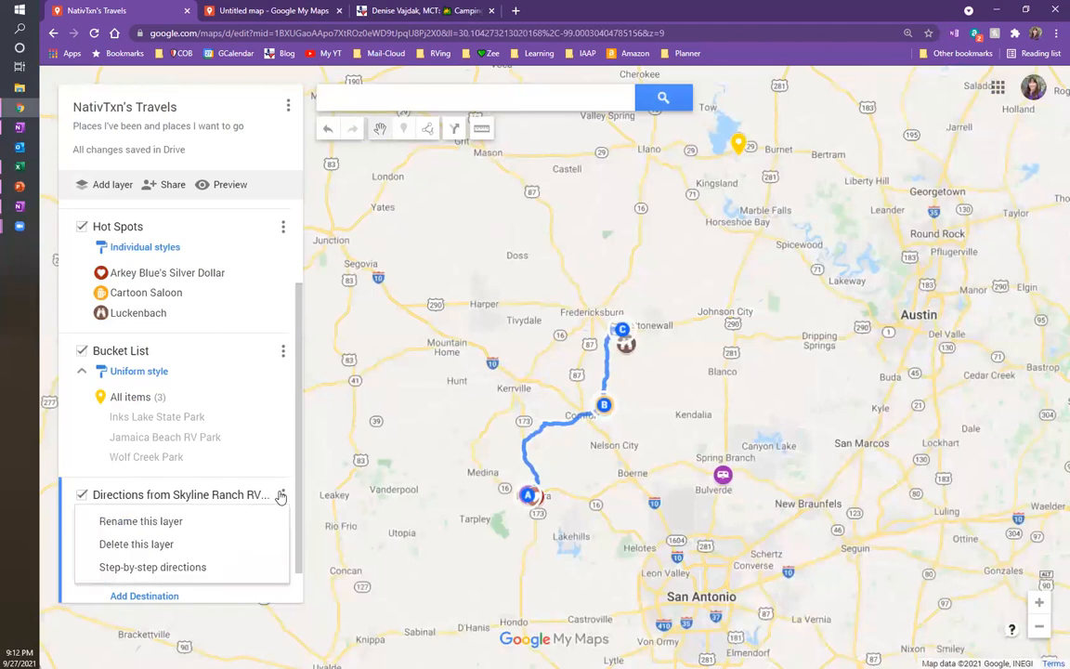
left_click(146, 545)
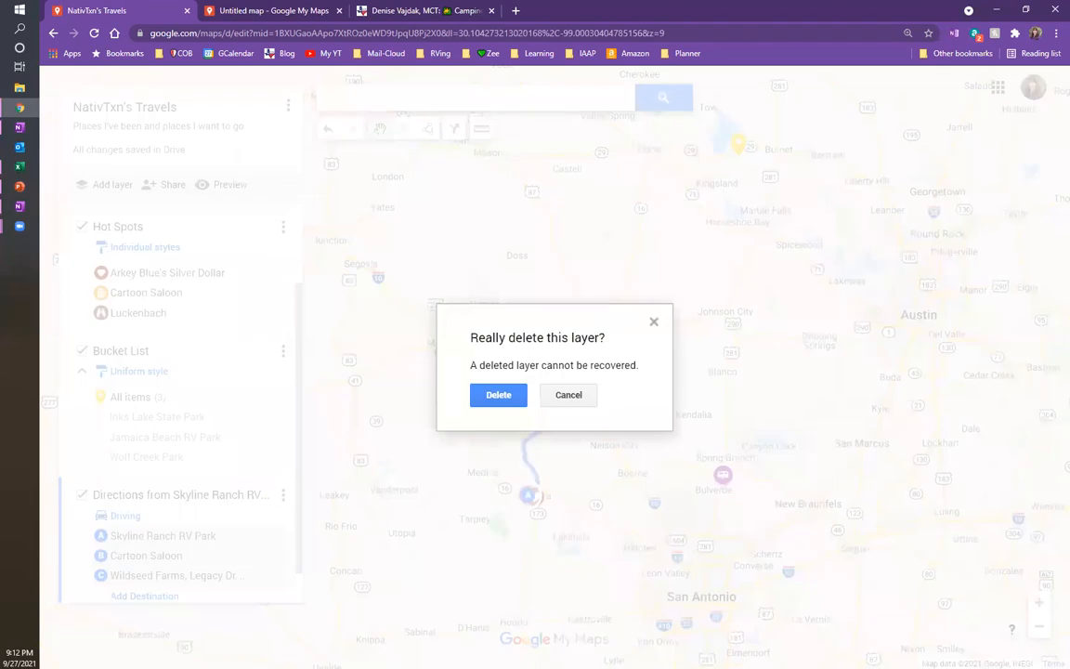
left_click(485, 394)
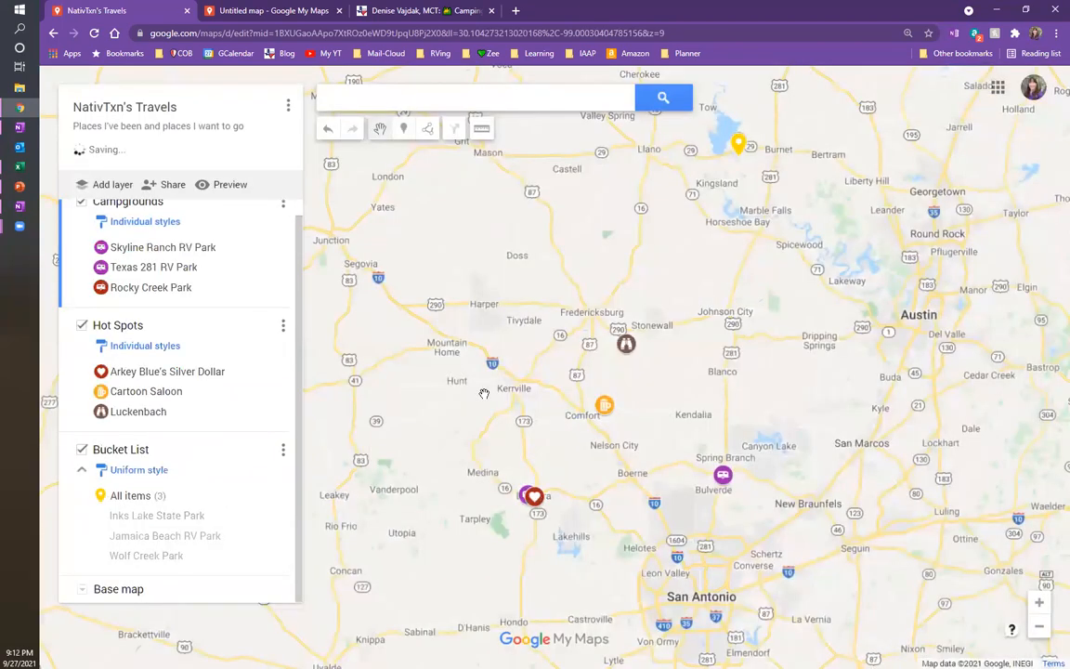
Change the base map to the terrain style with shaded relief and close the style choices.
scroll(759, 446, "up", 1)
left_click_drag(759, 446, 960, 392)
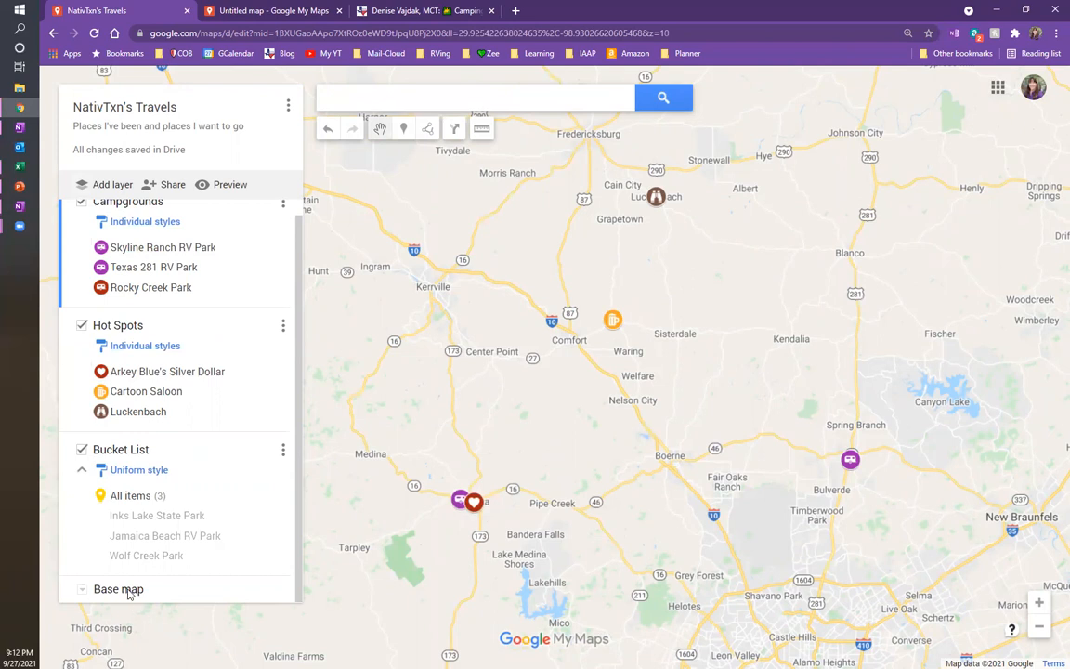
left_click(82, 590)
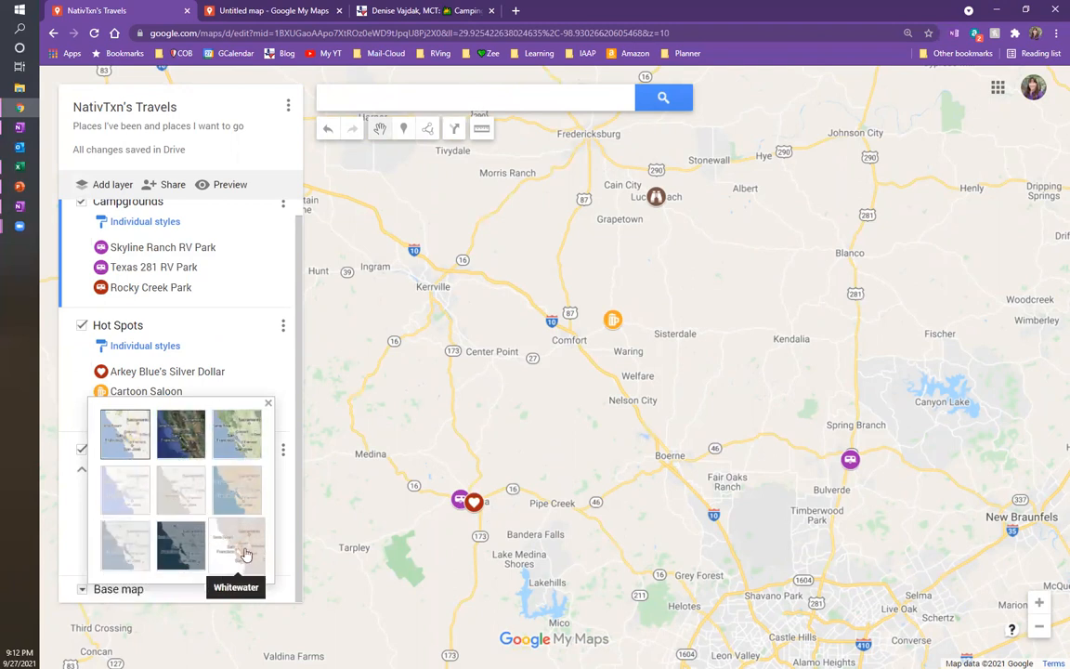
left_click(246, 442)
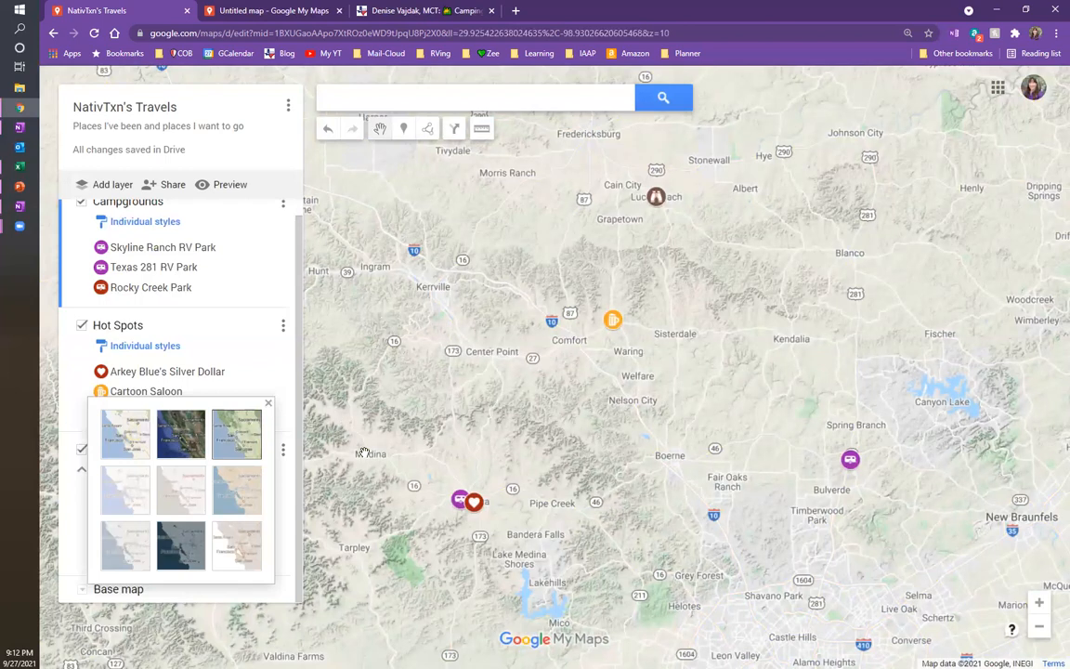
left_click(76, 554)
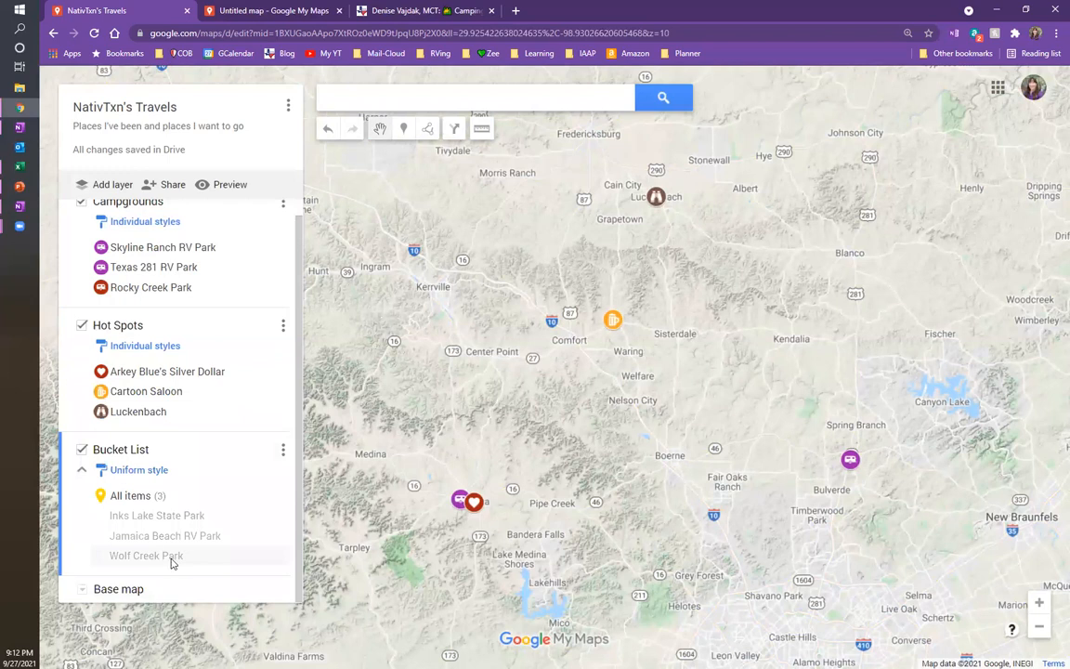
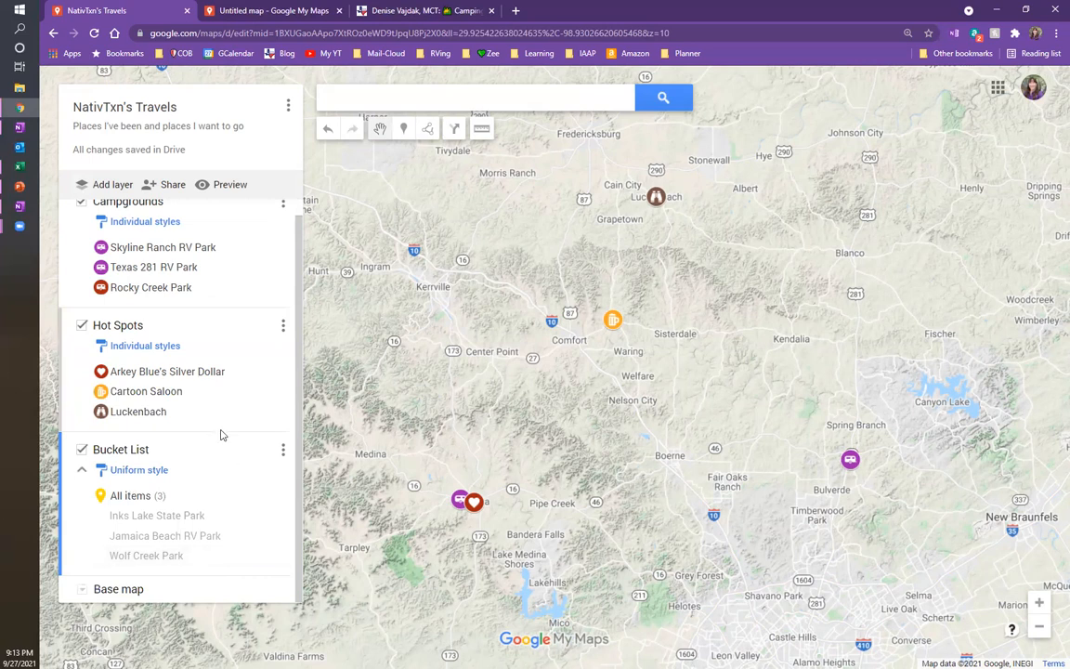
Start adding an image to Skyline Ranch RV Park in the Campgrounds layer and browse the albums in your own photos.
scroll(176, 328, "up", 1)
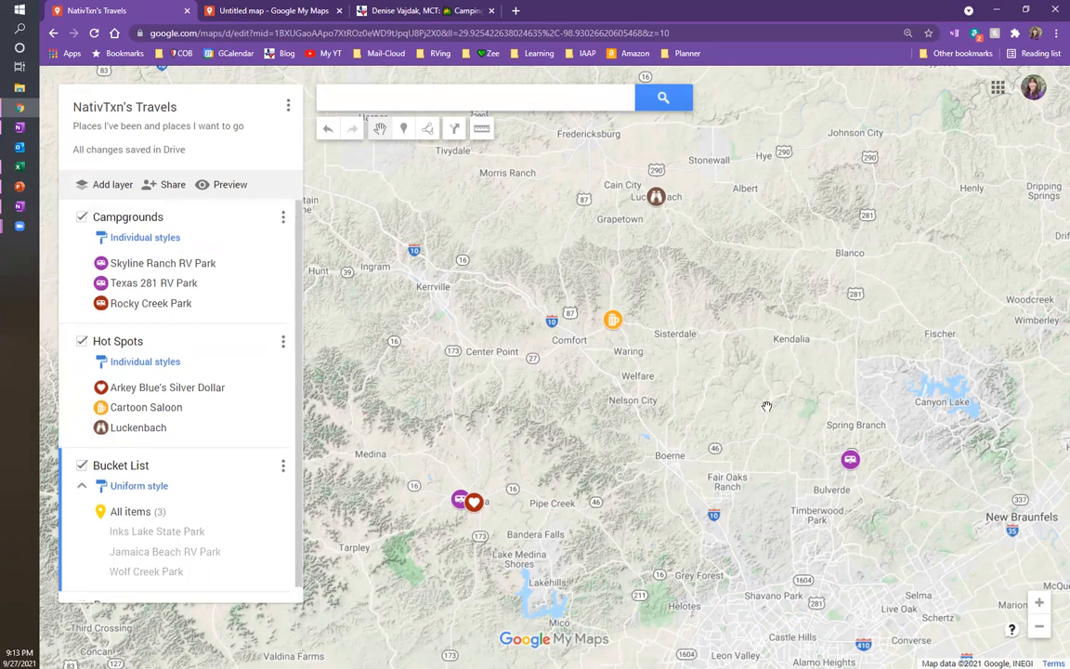
left_click(219, 266)
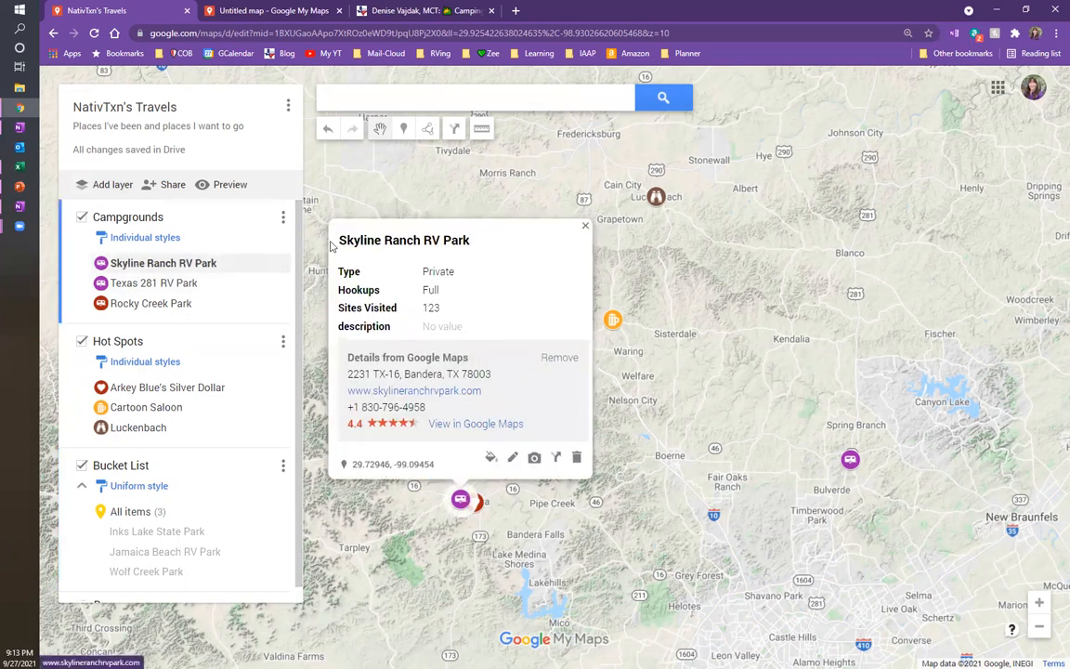
left_click(535, 458)
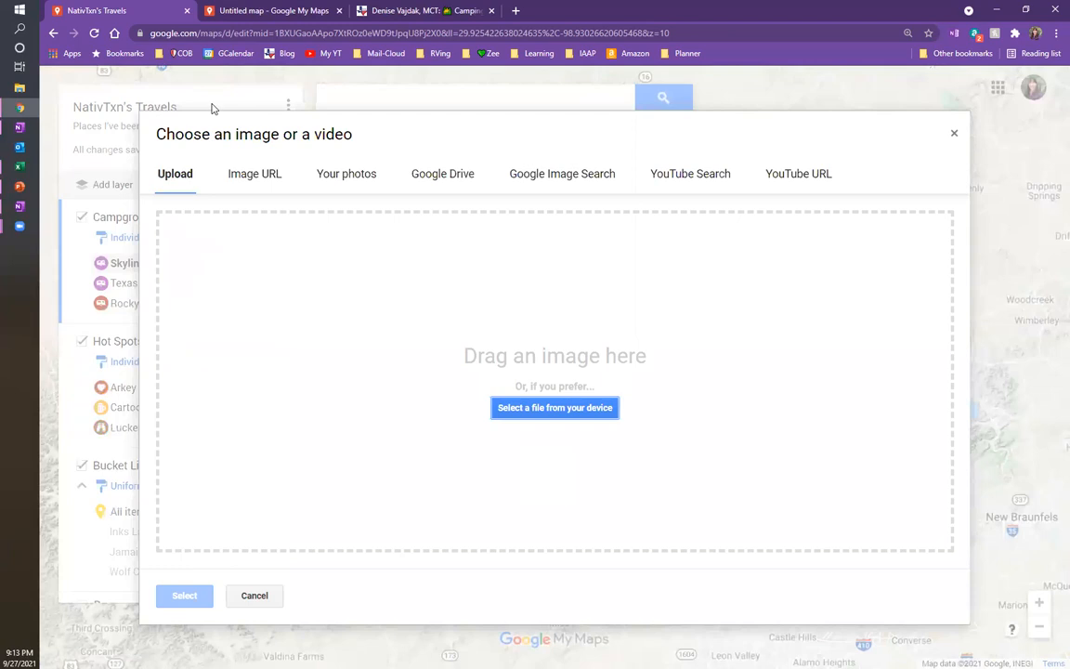
left_click(342, 175)
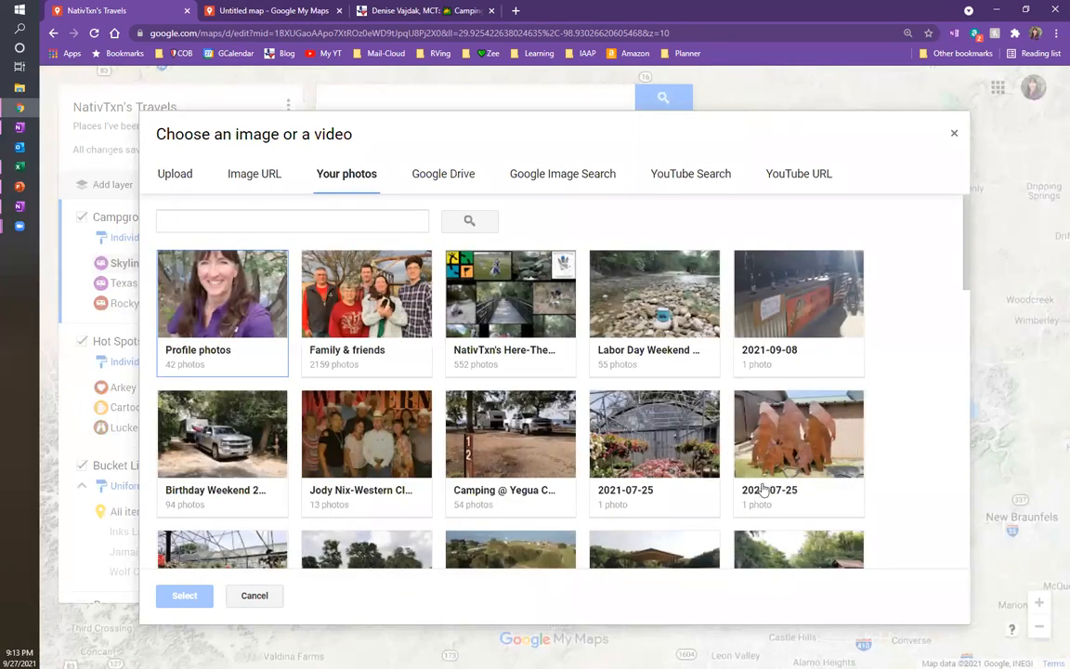
scroll(734, 464, "down", 5)
scroll(771, 498, "down", 2)
scroll(771, 499, "up", 3)
scroll(772, 498, "up", 3)
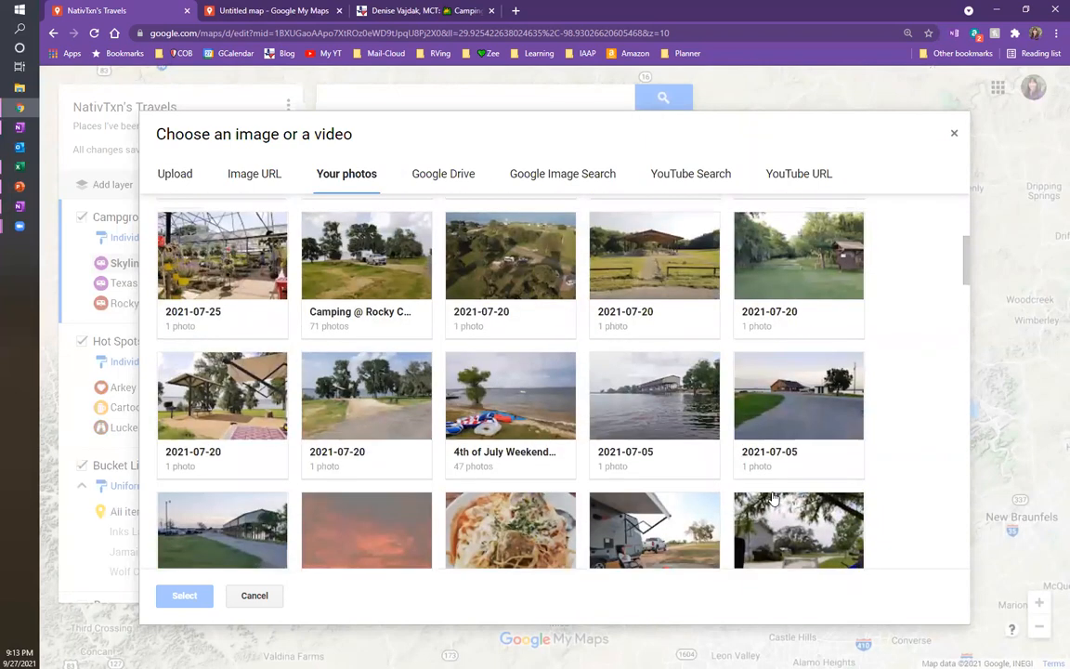
scroll(772, 498, "up", 2)
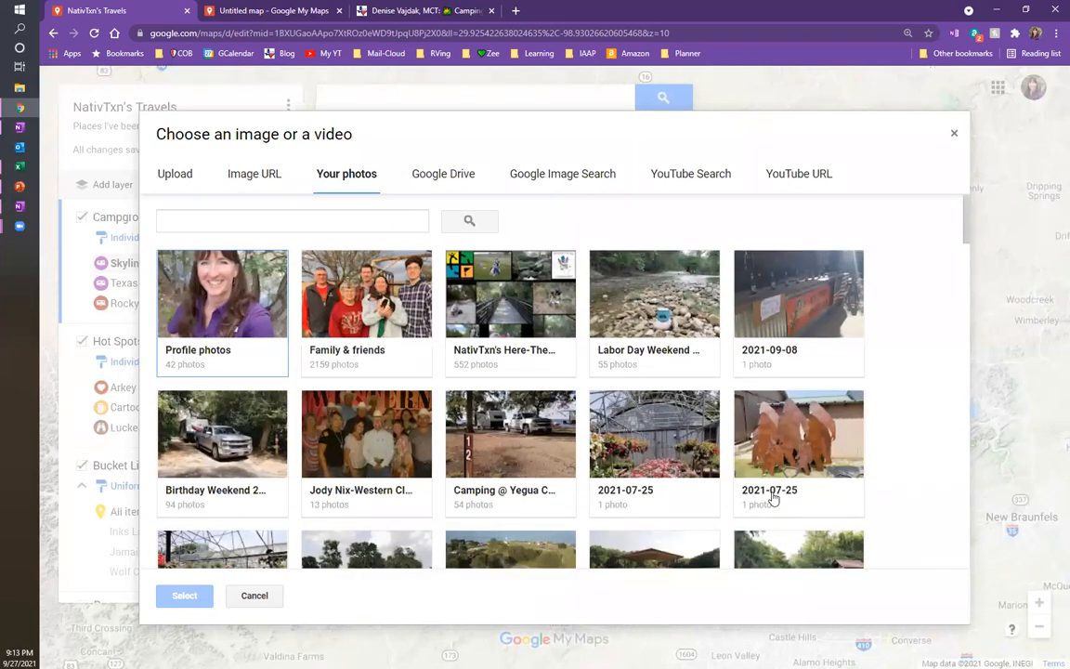
Add the rocky river photo with the blue mug from the Labor Day Weekend 2021 album and save the place.
left_click(640, 311)
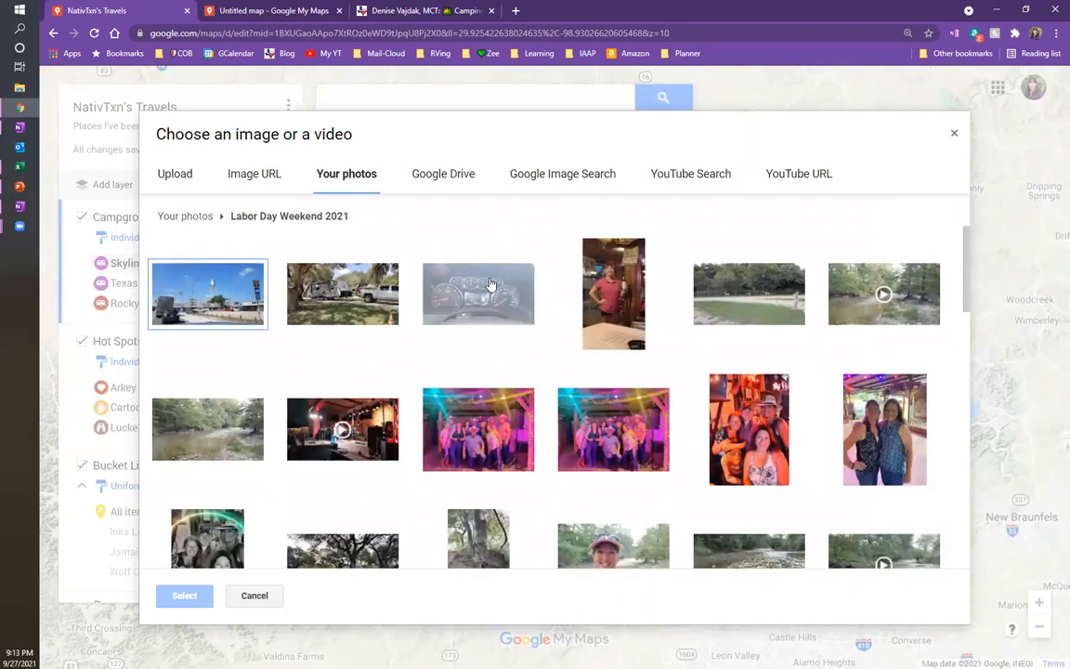
scroll(734, 438, "down", 3)
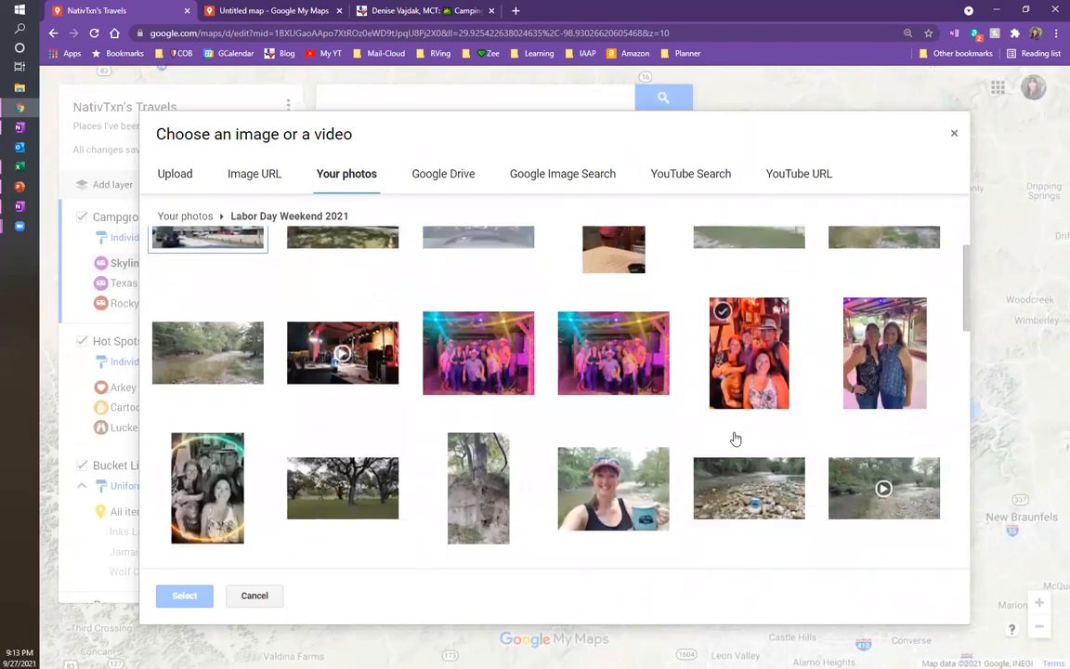
left_click(733, 437)
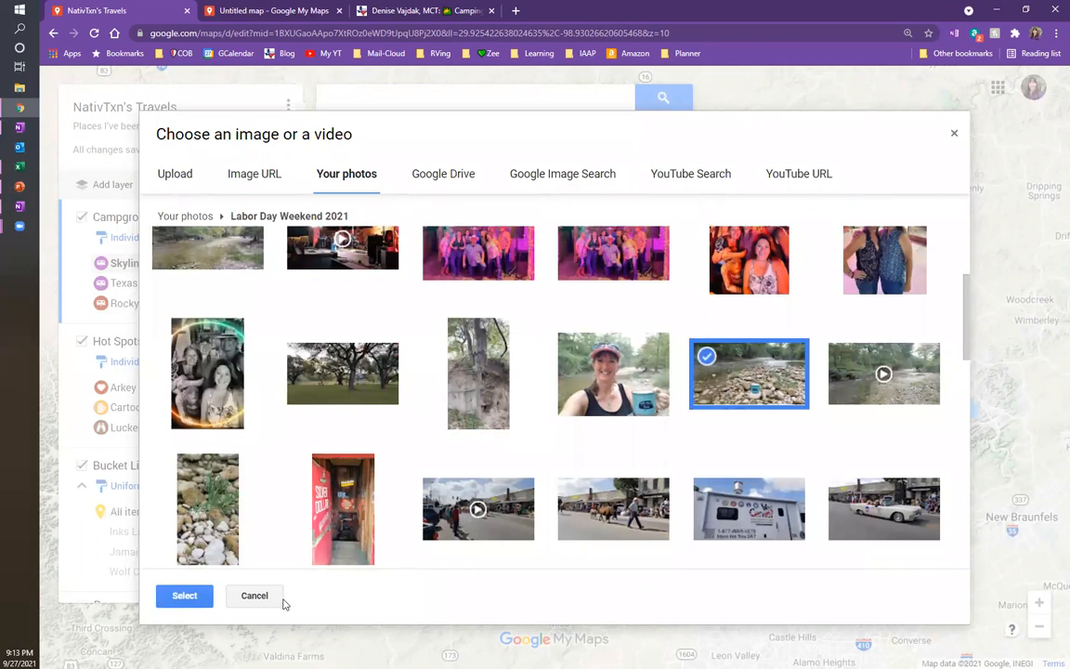
left_click(184, 596)
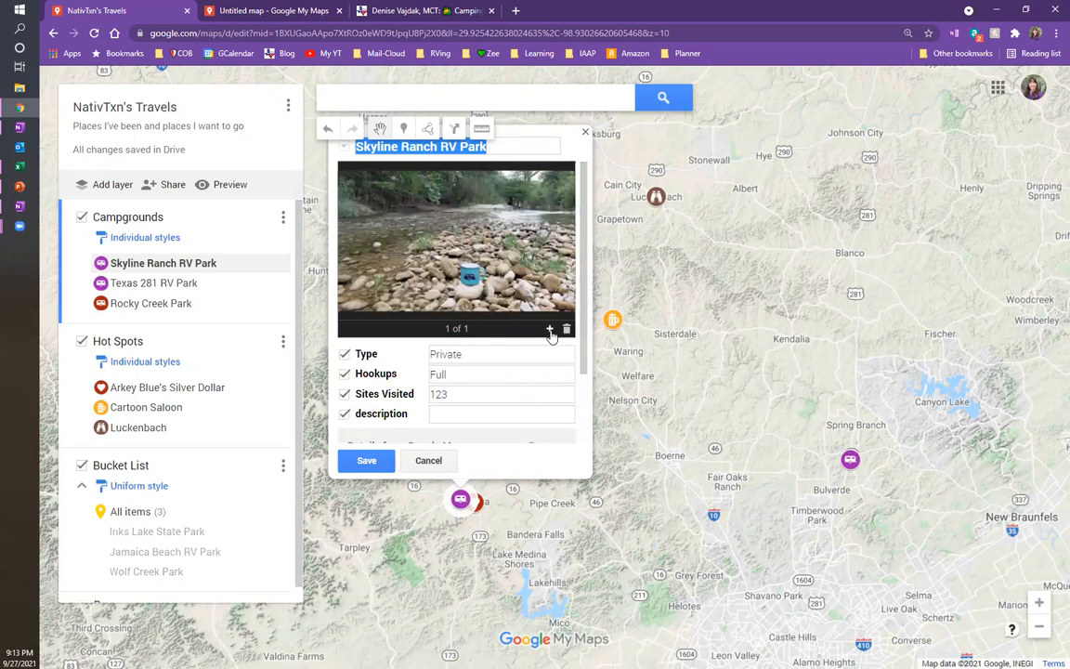
scroll(576, 432, "down", 2)
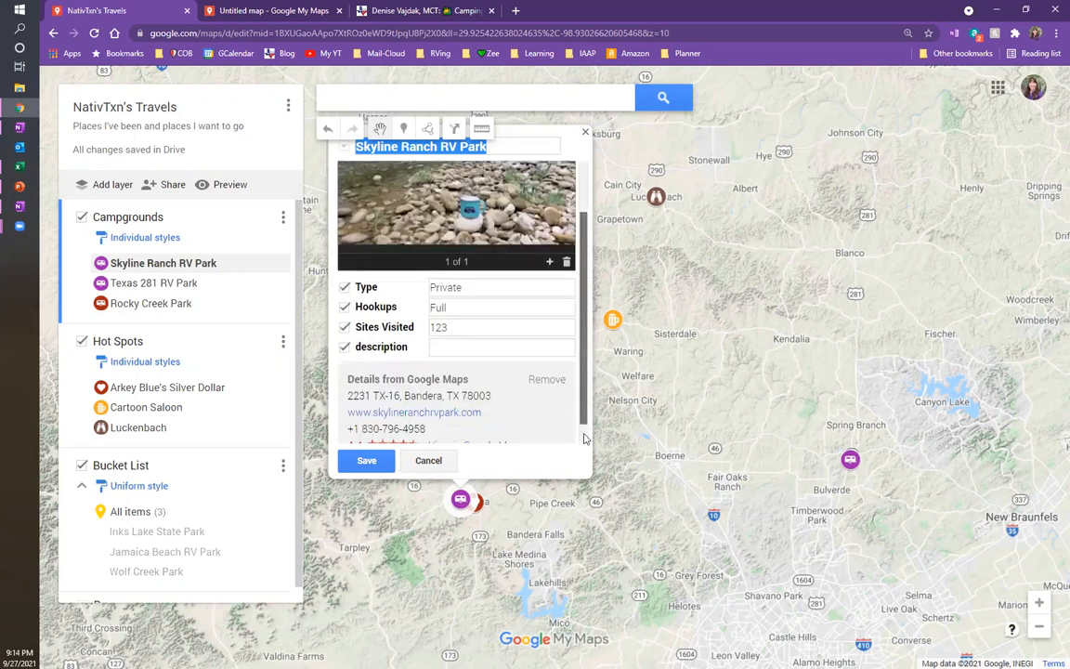
left_click(367, 461)
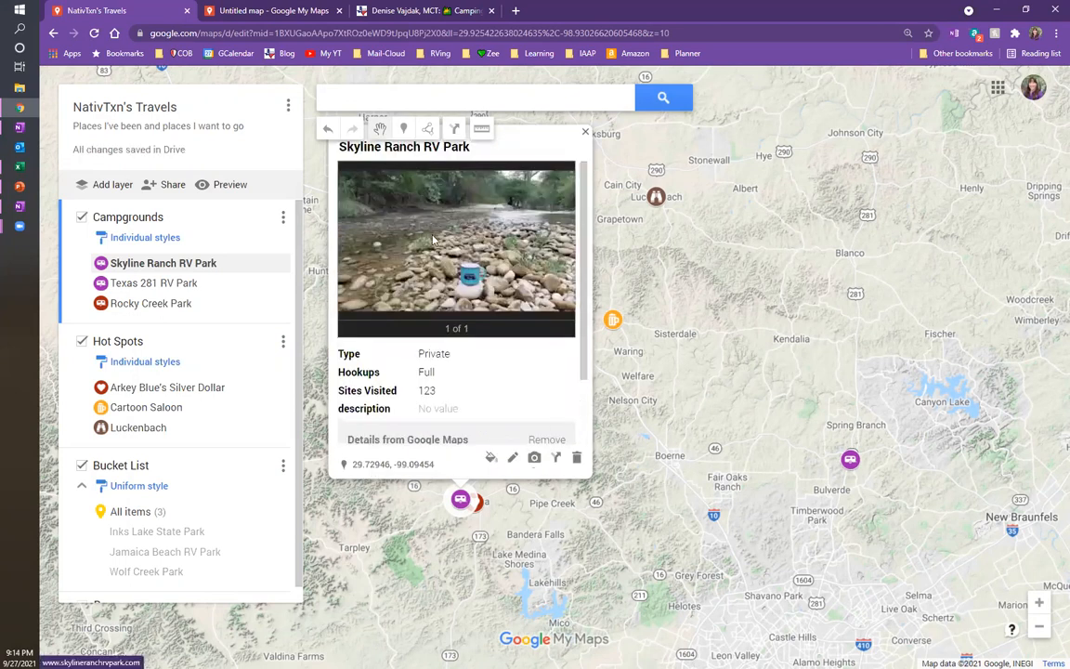
Search YouTube for "anhalt" videos for Skyline Ranch RV Park, cancel without adding one, and close the place details.
left_click(534, 457)
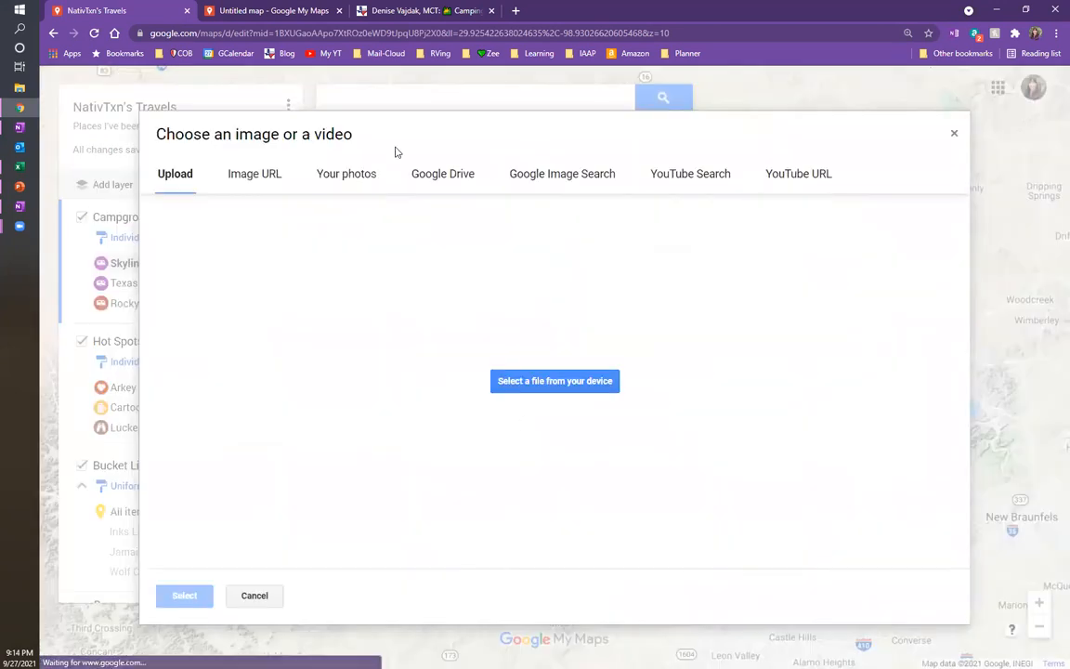
left_click(697, 177)
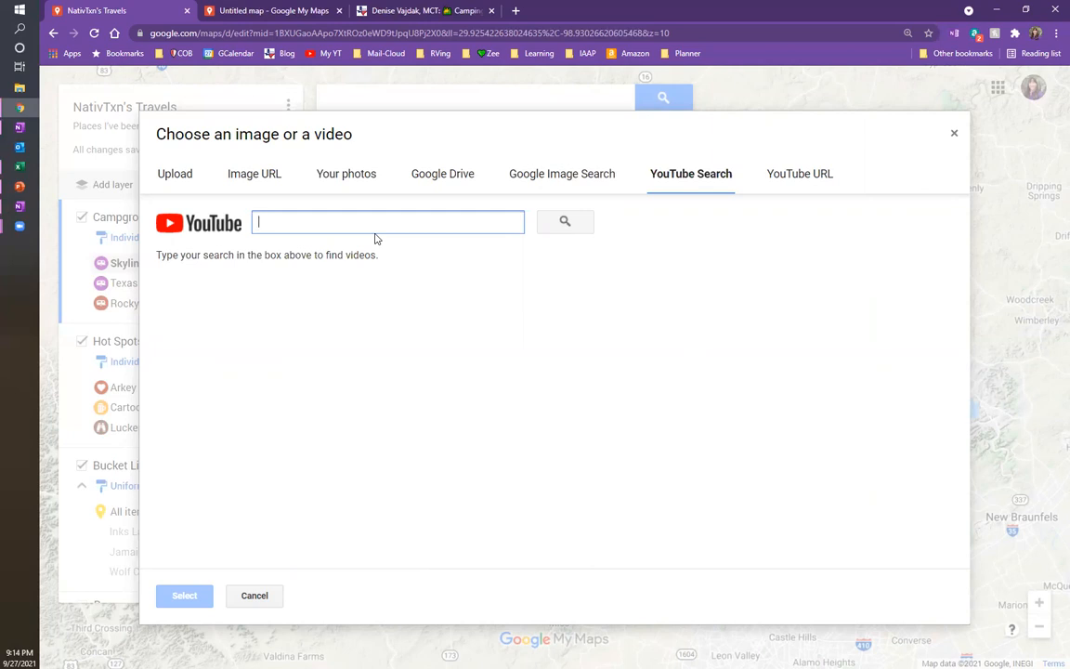
type("anhalt")
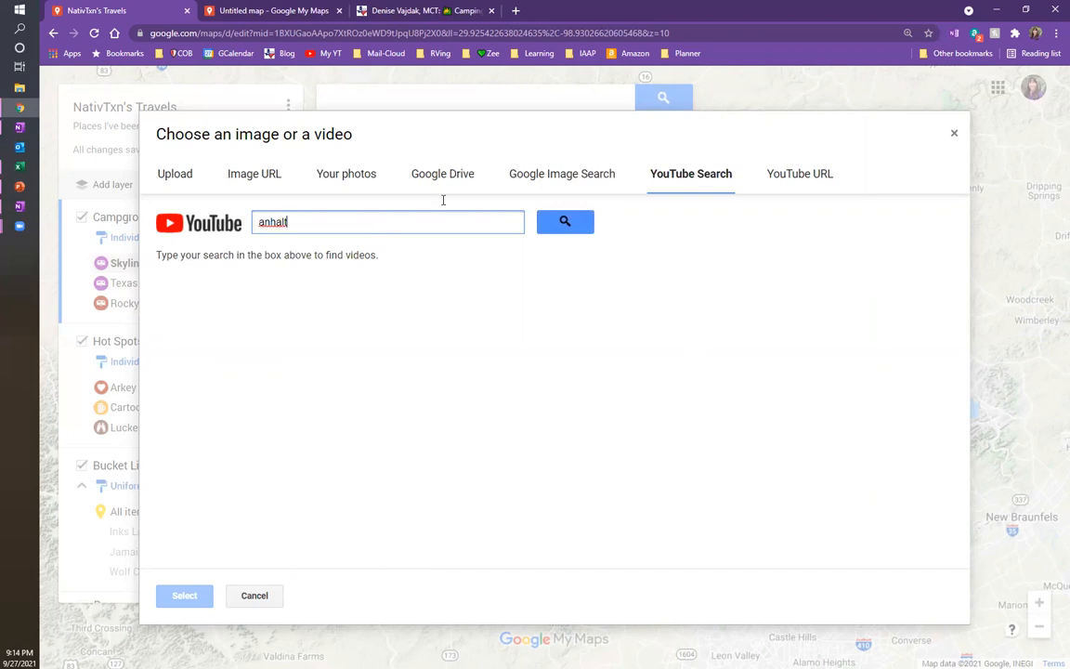
left_click(584, 223)
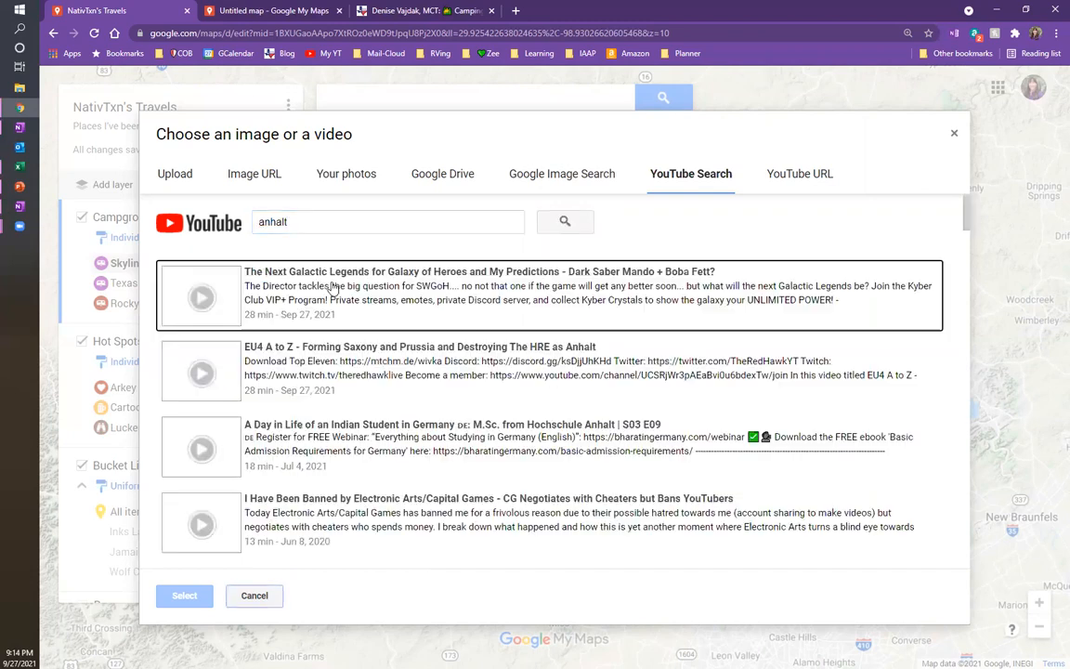
scroll(404, 531, "down", 1)
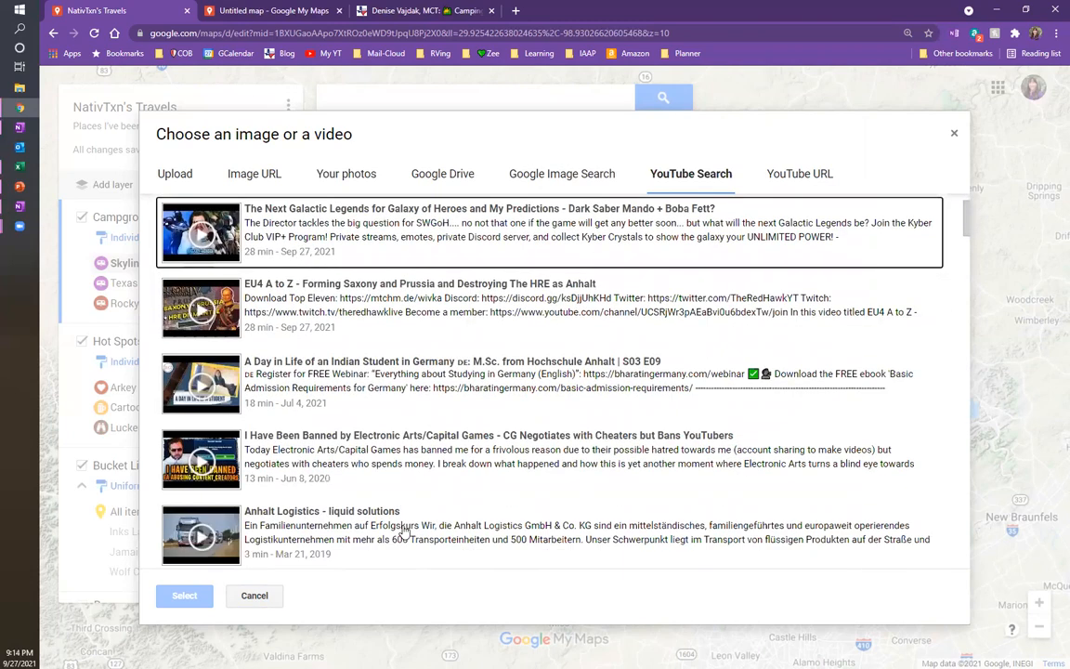
scroll(404, 530, "down", 3)
scroll(404, 530, "up", 5)
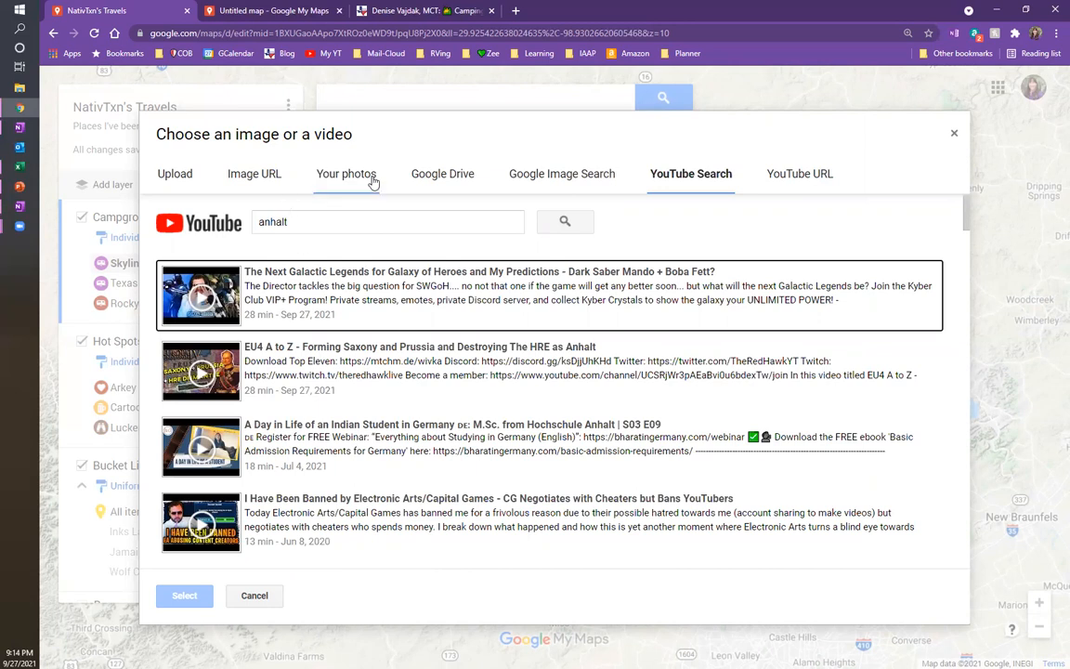
left_click(261, 596)
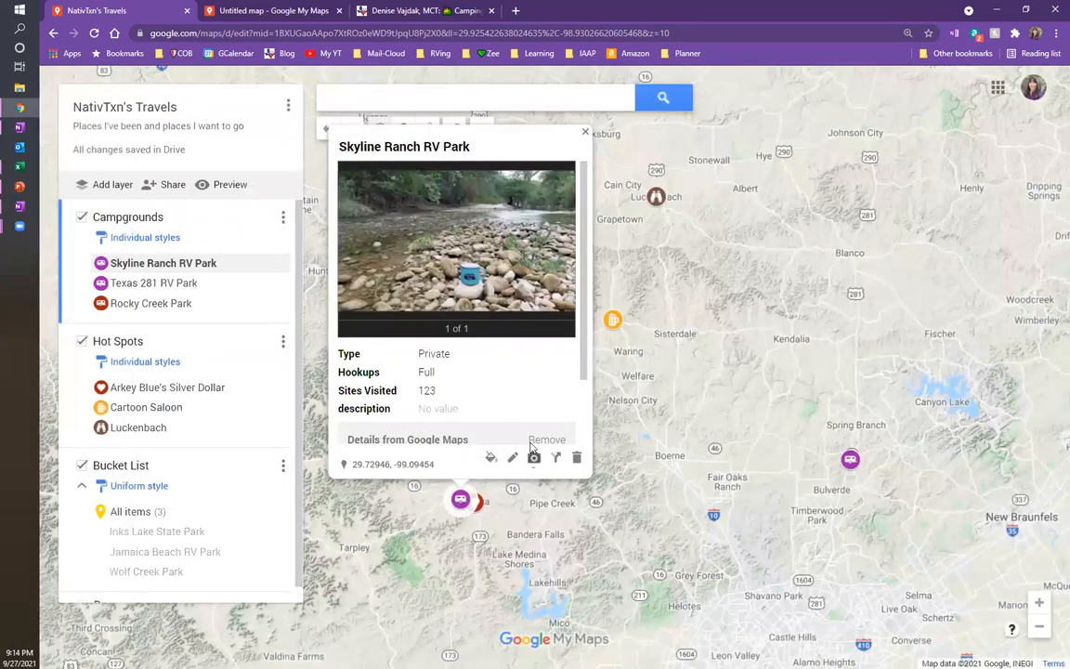
left_click(585, 135)
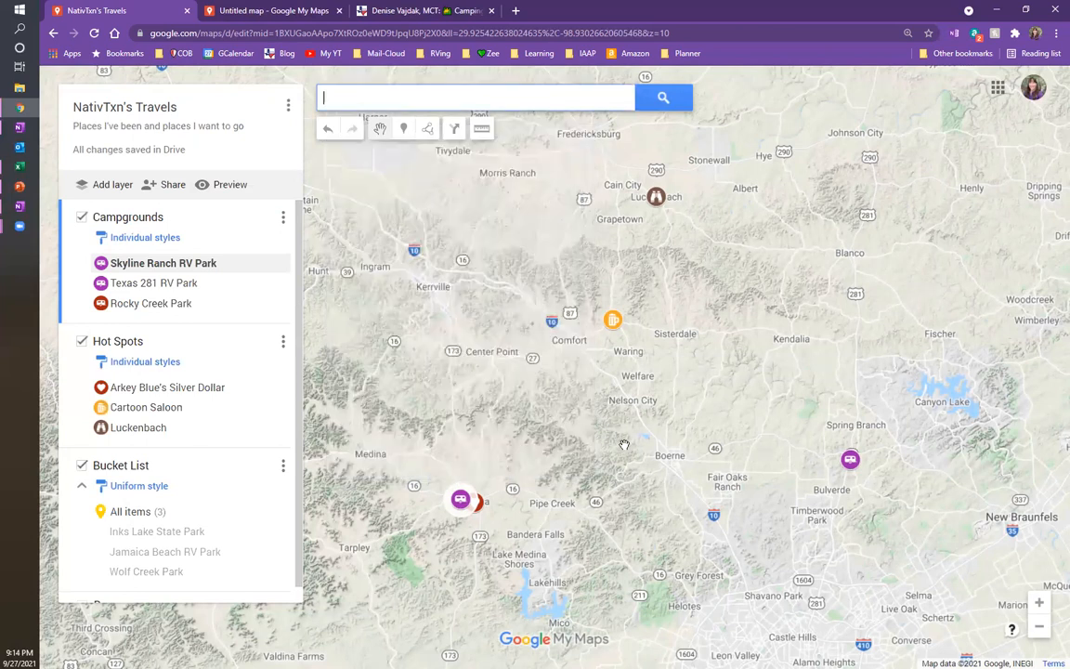
Start adding an image to Luckenbach in the Hot Spots layer and search your own photos for "luckenbach".
scroll(625, 445, "down", 2)
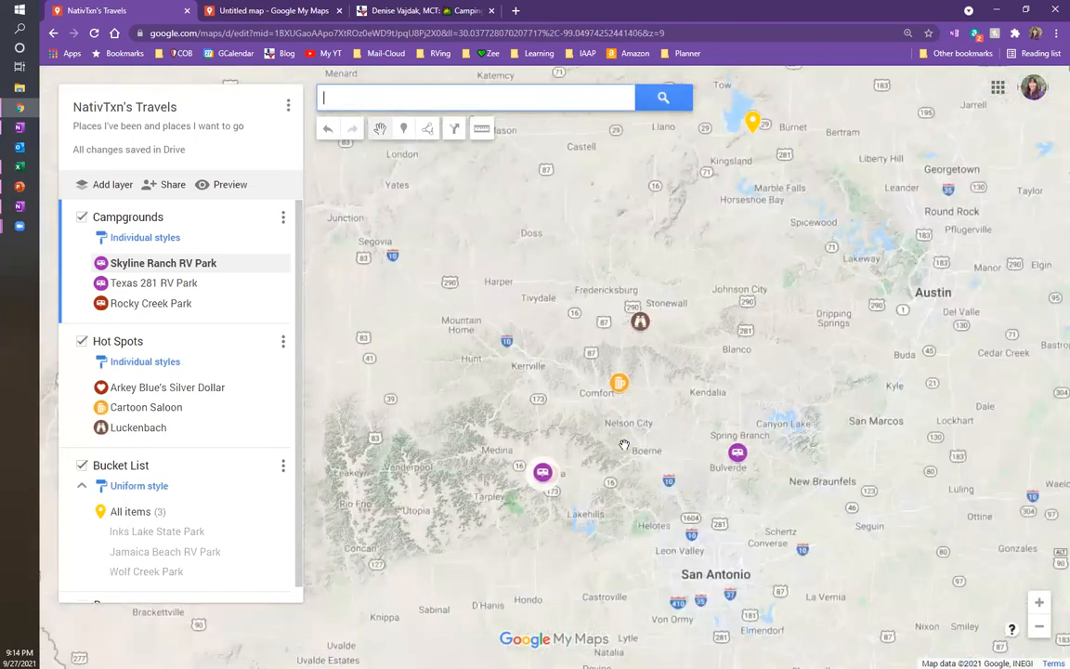
scroll(625, 445, "up", 2)
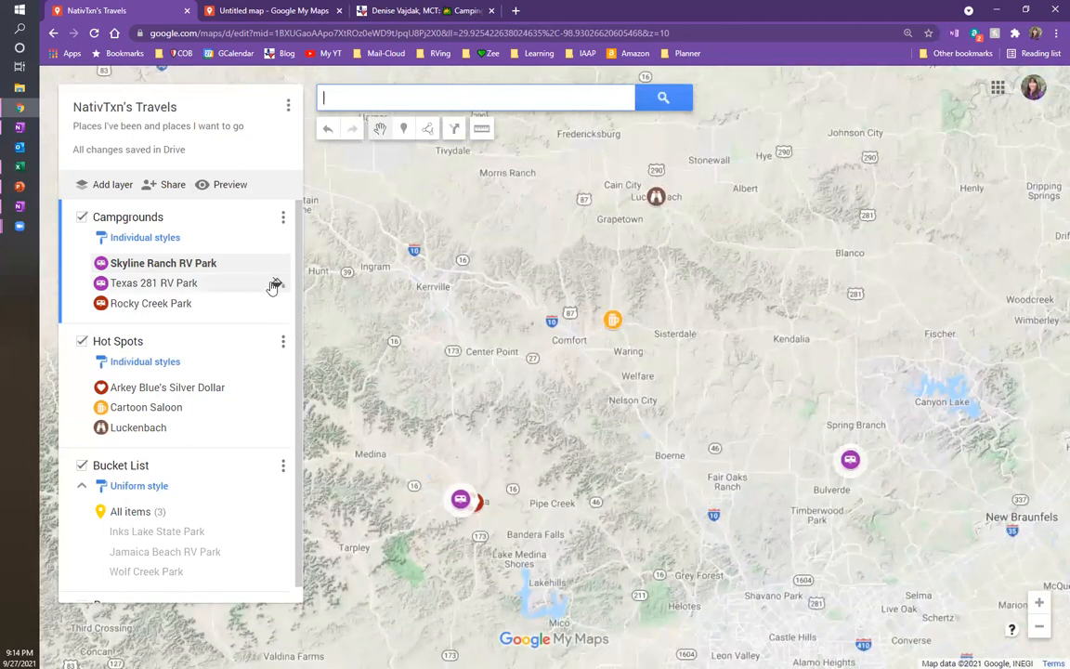
left_click(149, 428)
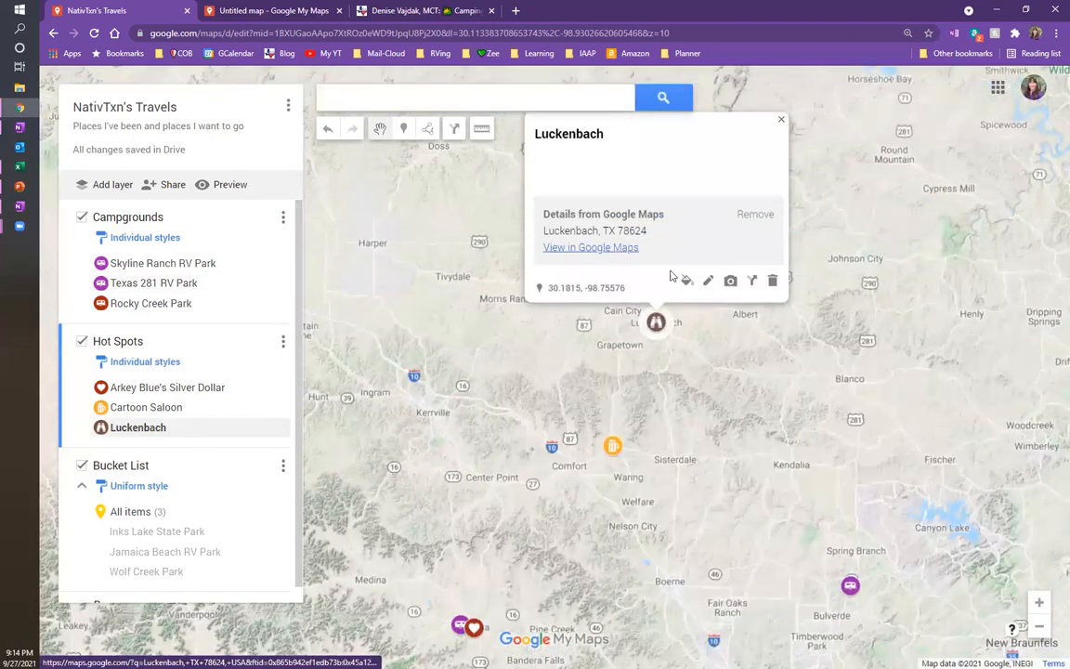
left_click(730, 280)
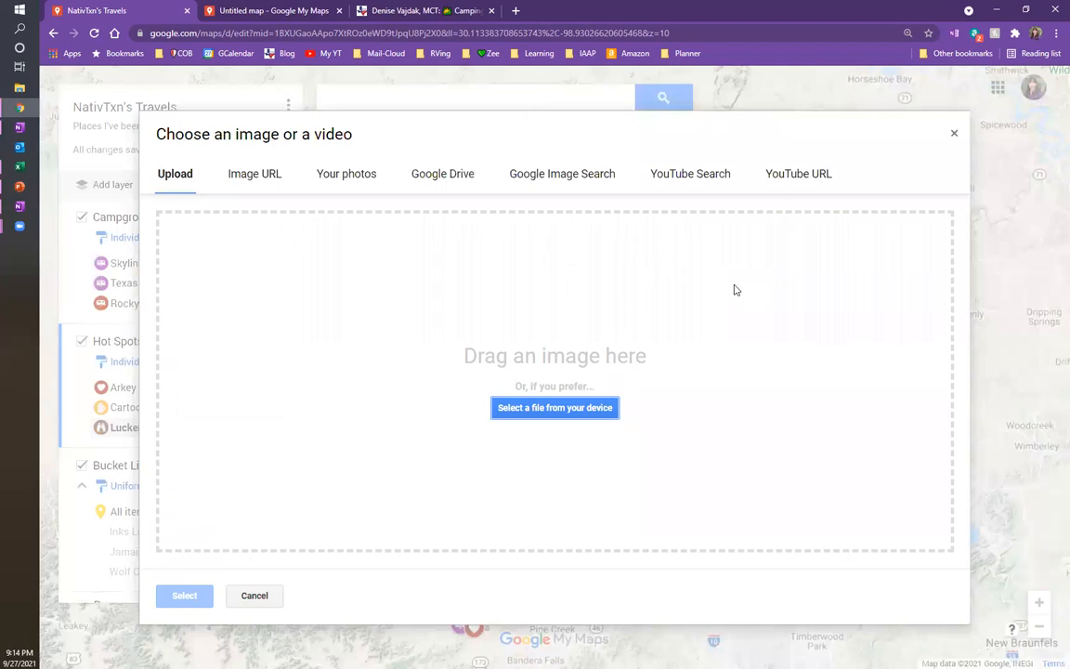
left_click(359, 182)
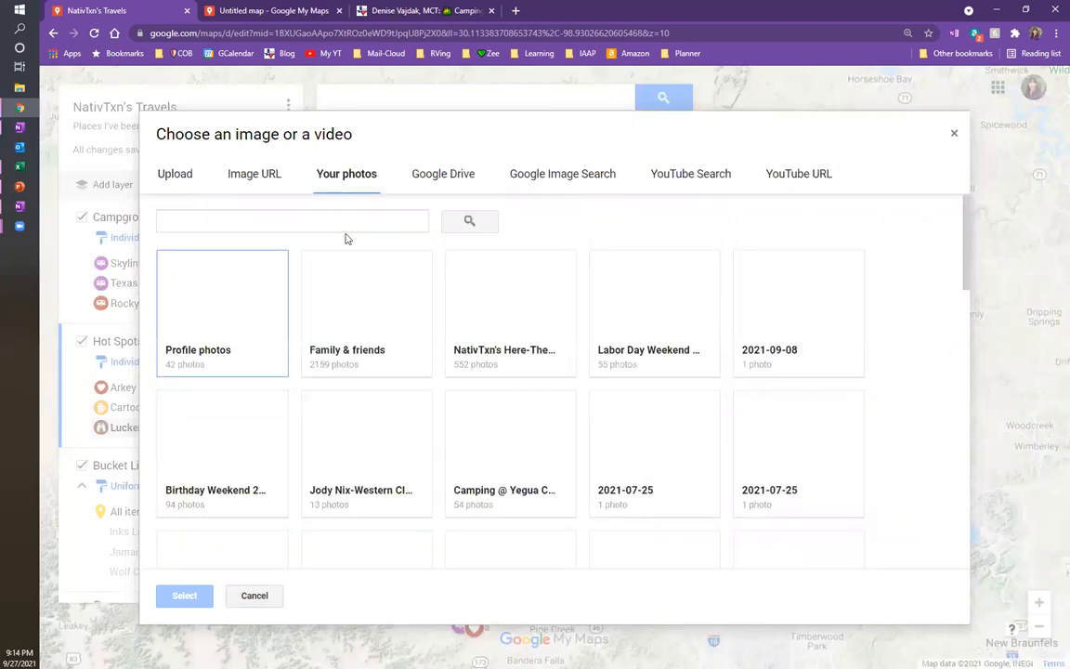
left_click(358, 221)
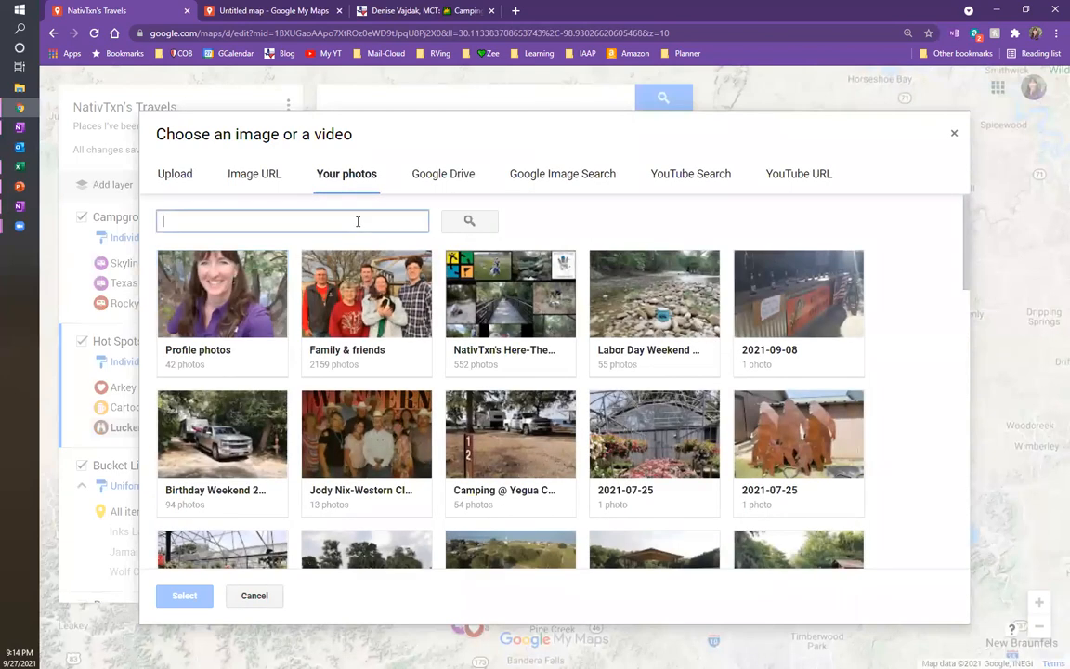
type("lucken")
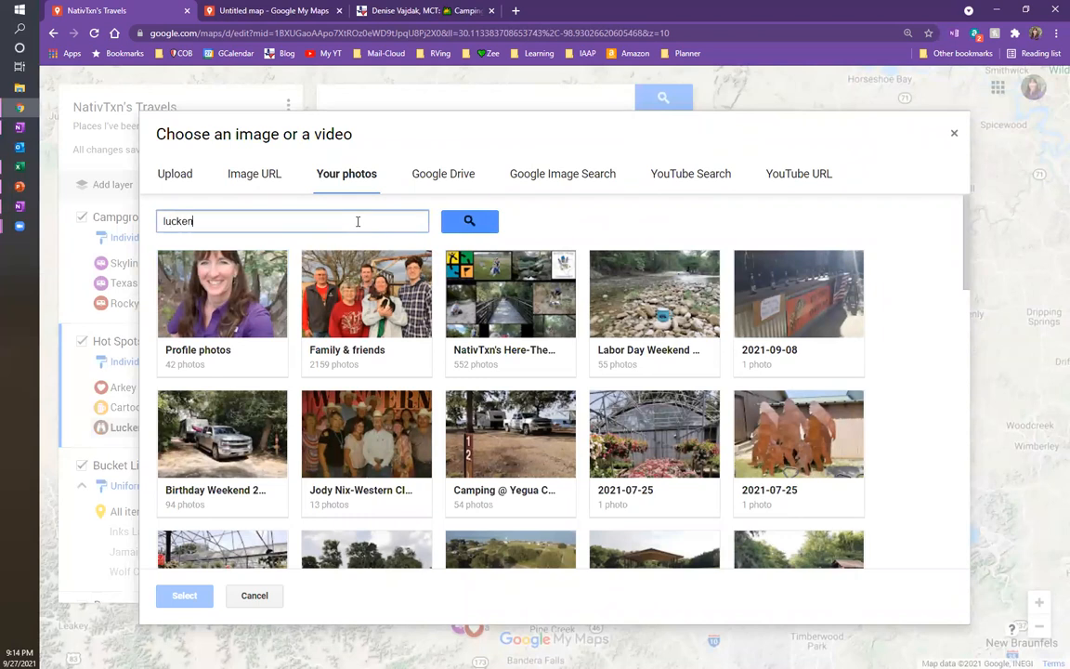
key("Return")
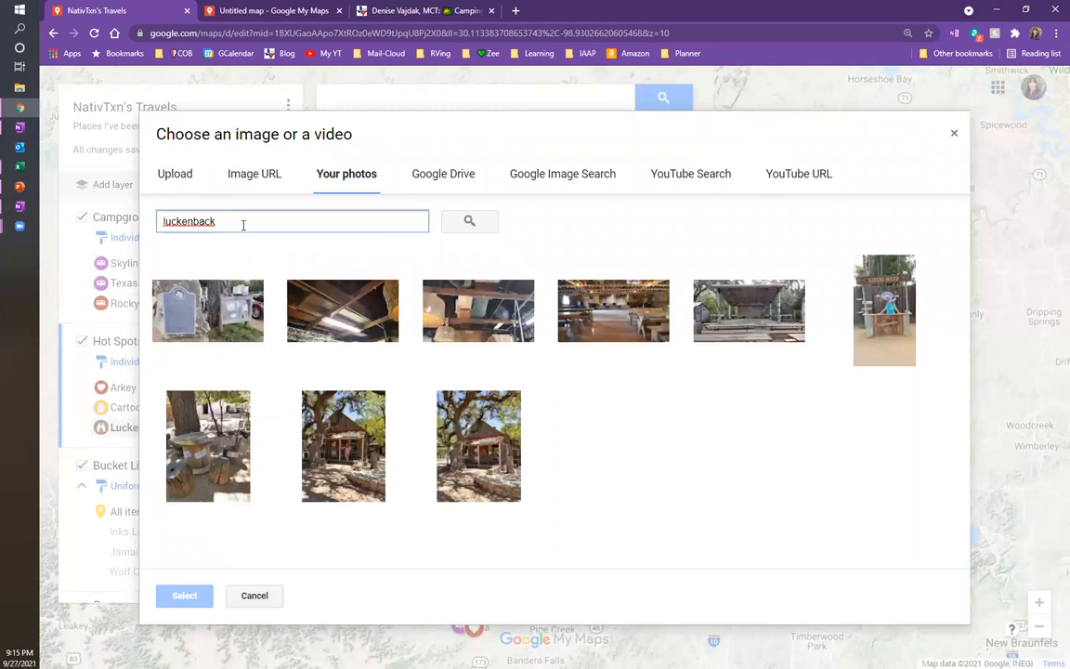
key("BackSpace")
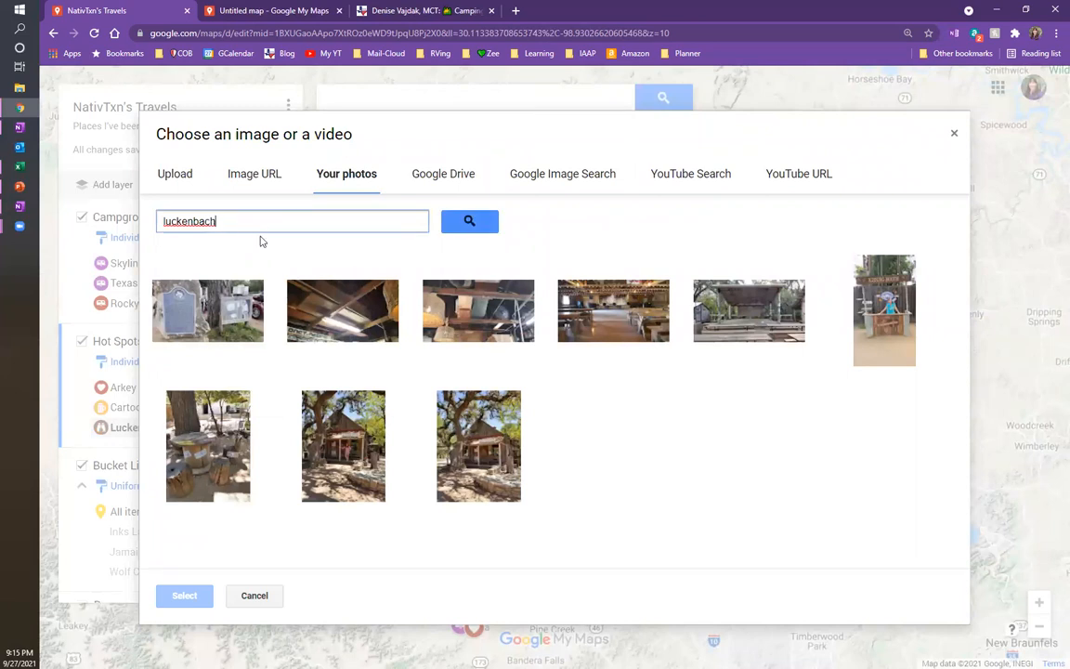
Add the last photo of the wooden building beneath the tree to Luckenbach, save the place and close its details.
left_click(469, 432)
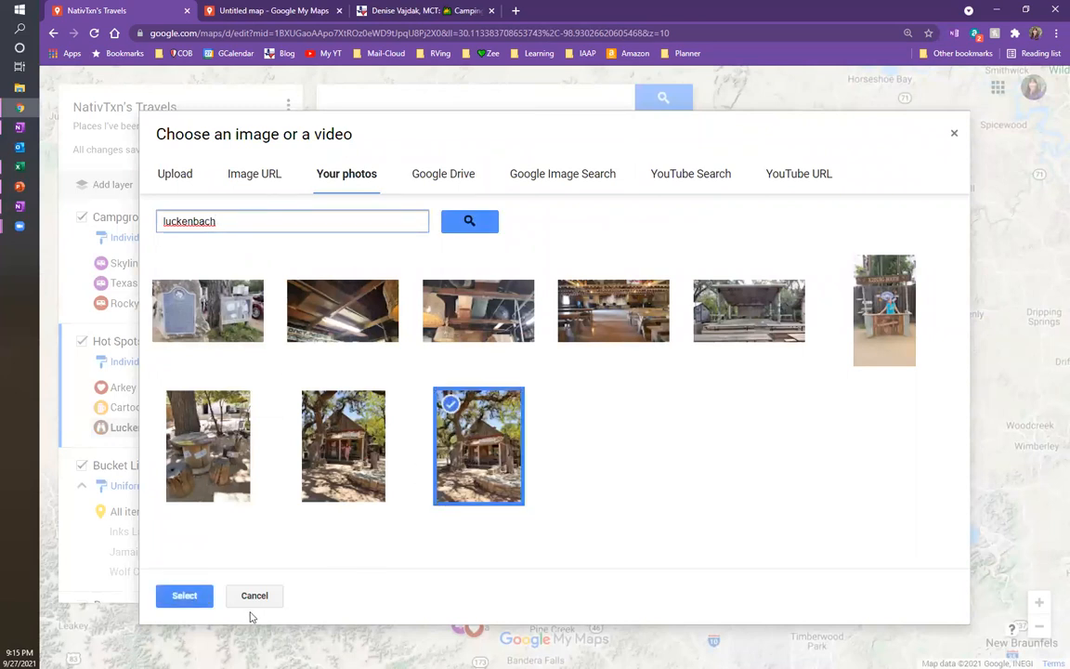
left_click(177, 595)
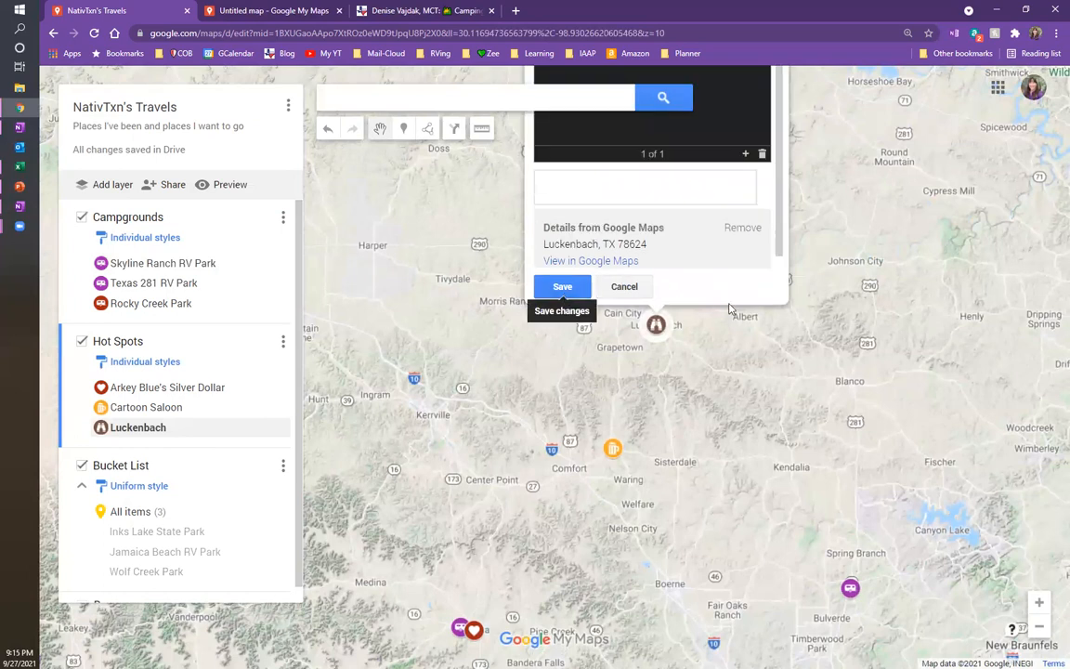
scroll(739, 385, "up", 1)
scroll(860, 321, "down", 1)
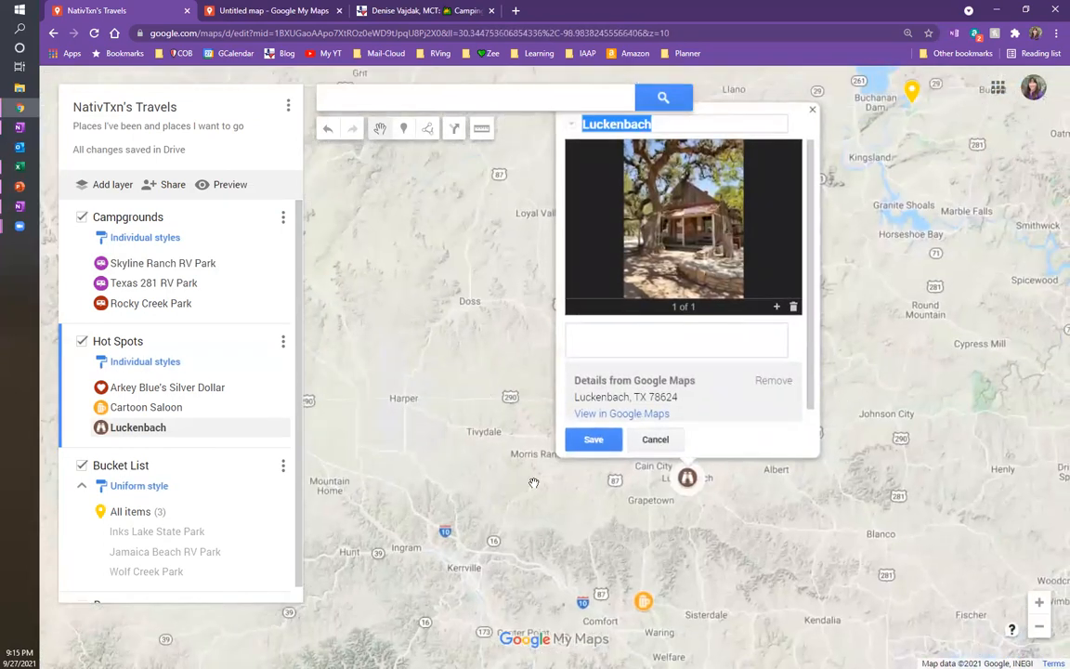
left_click(596, 439)
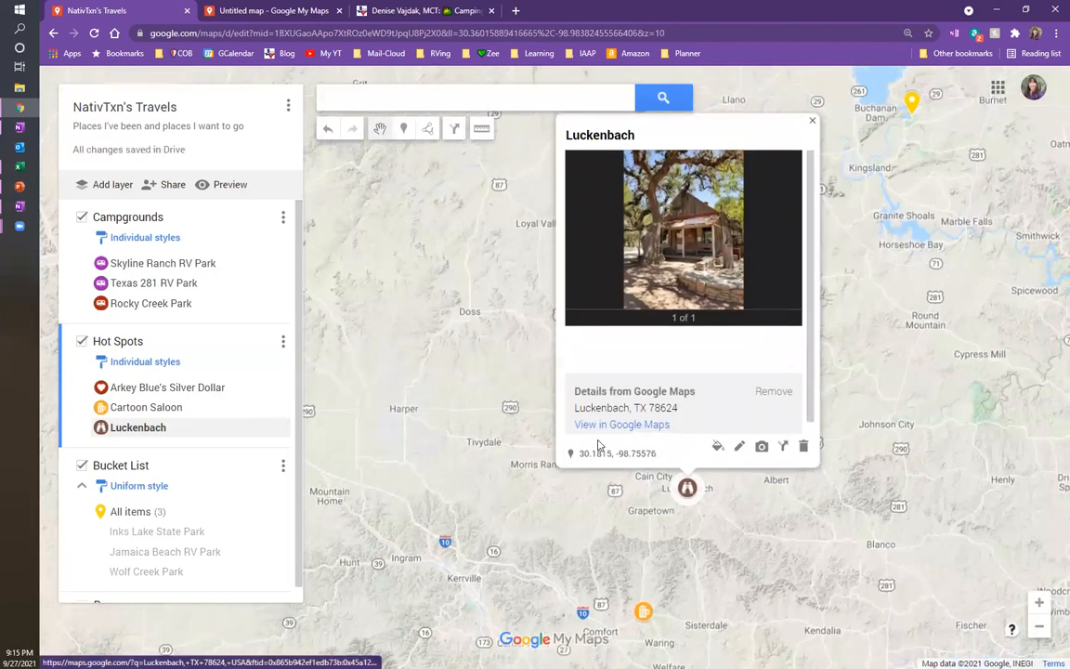
left_click(813, 125)
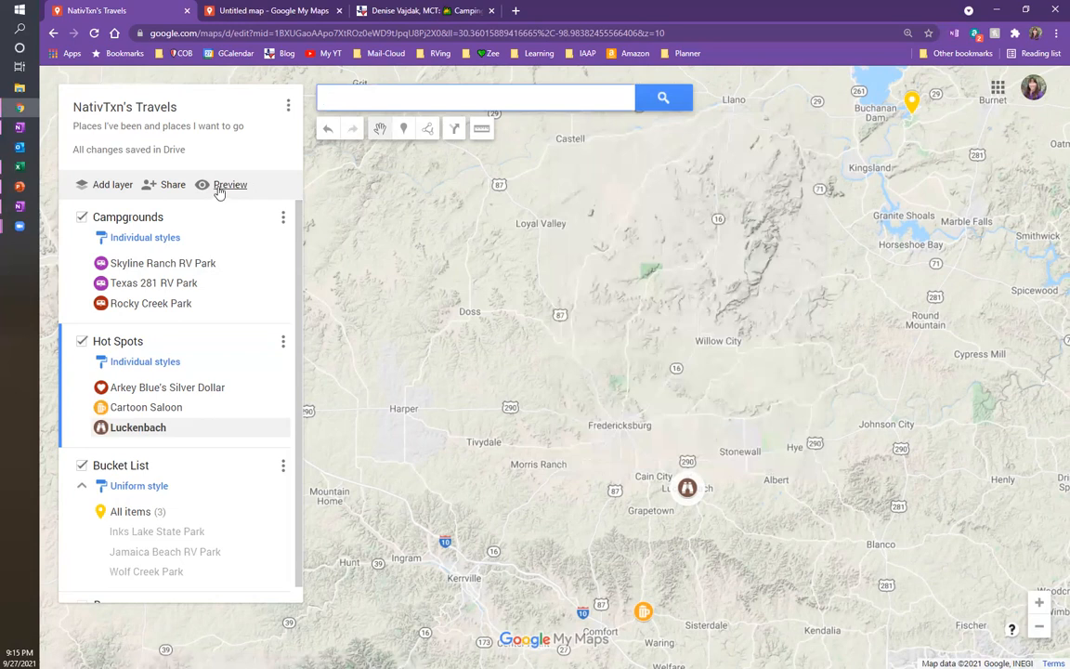
Preview the shared map, inspect the details of Luckenbach, Texas 281 RV Park and Rocky Creek Park, and close the preview.
left_click(226, 185)
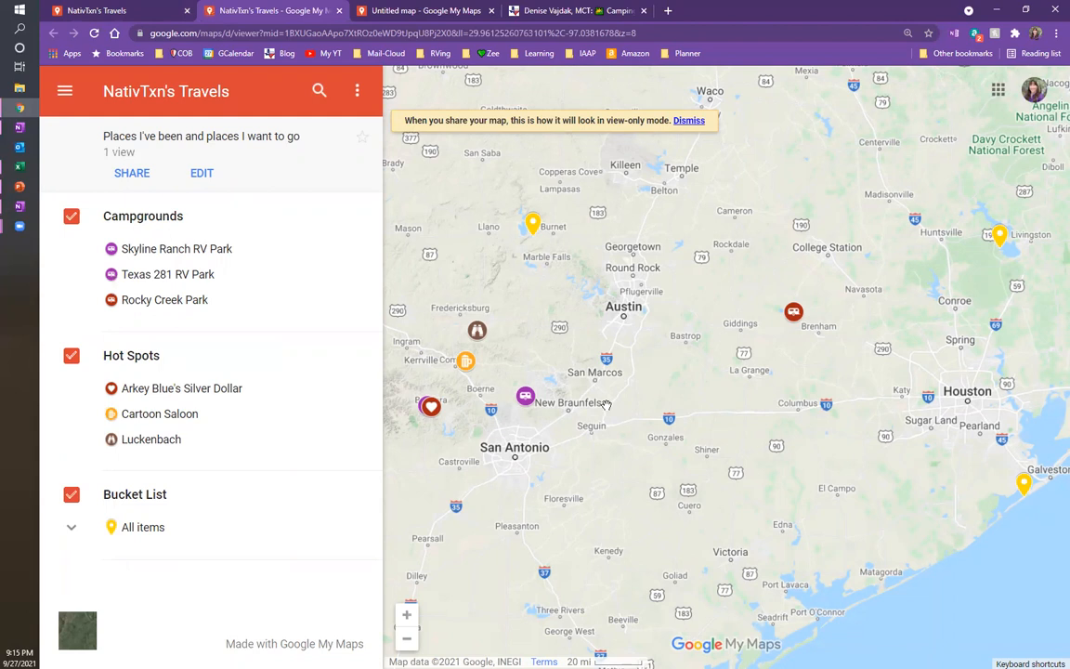
left_click(477, 335)
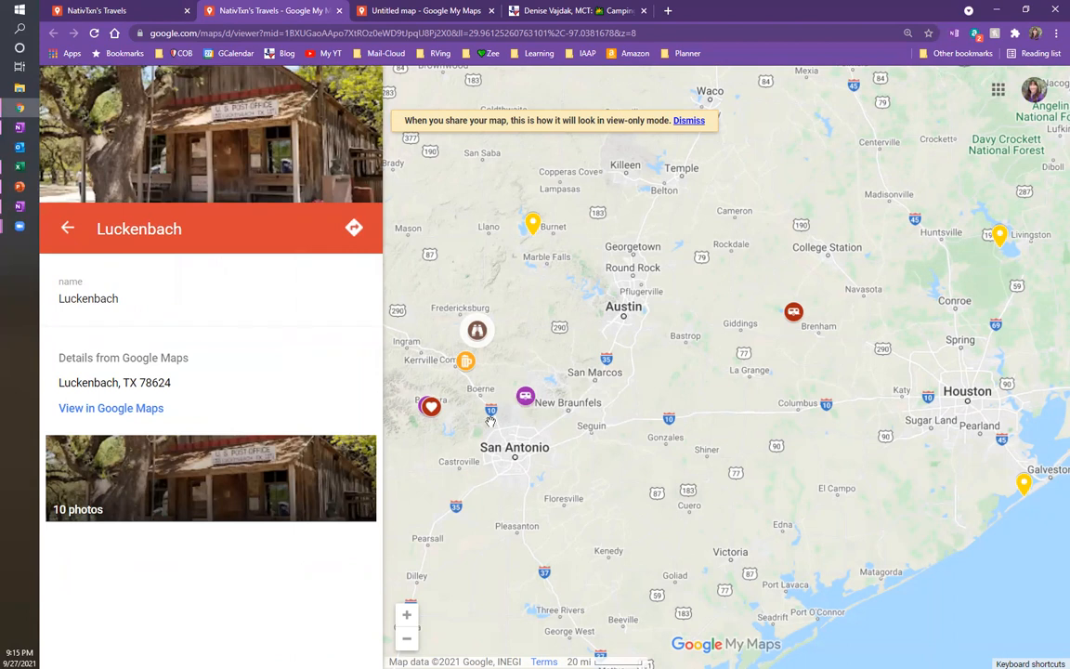
left_click(526, 402)
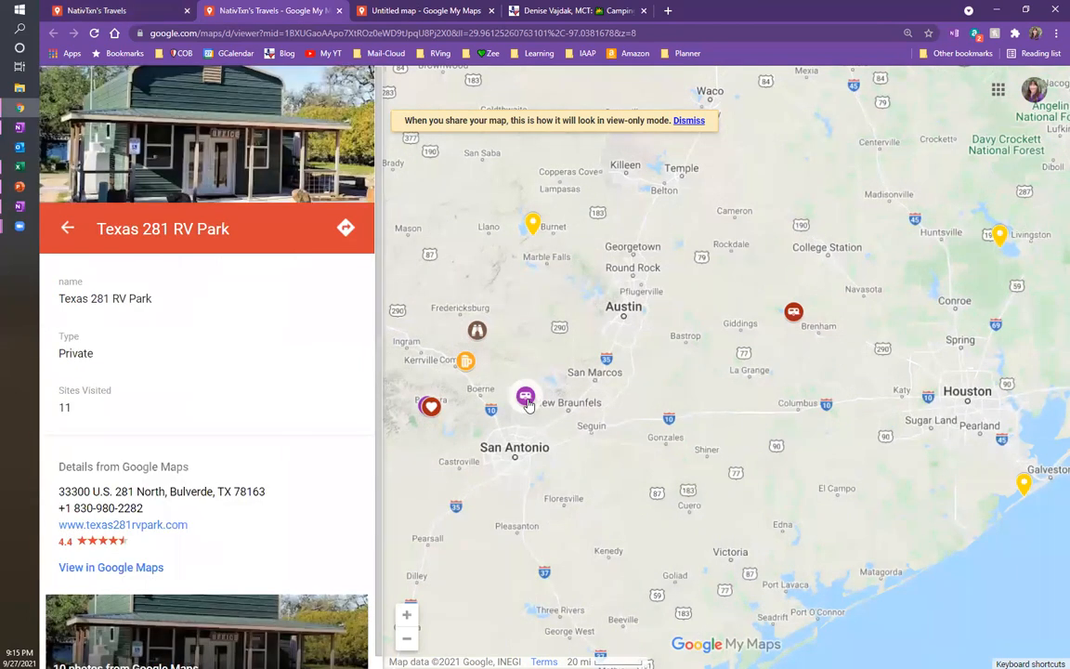
left_click(795, 320)
scroll(287, 506, "down", 2)
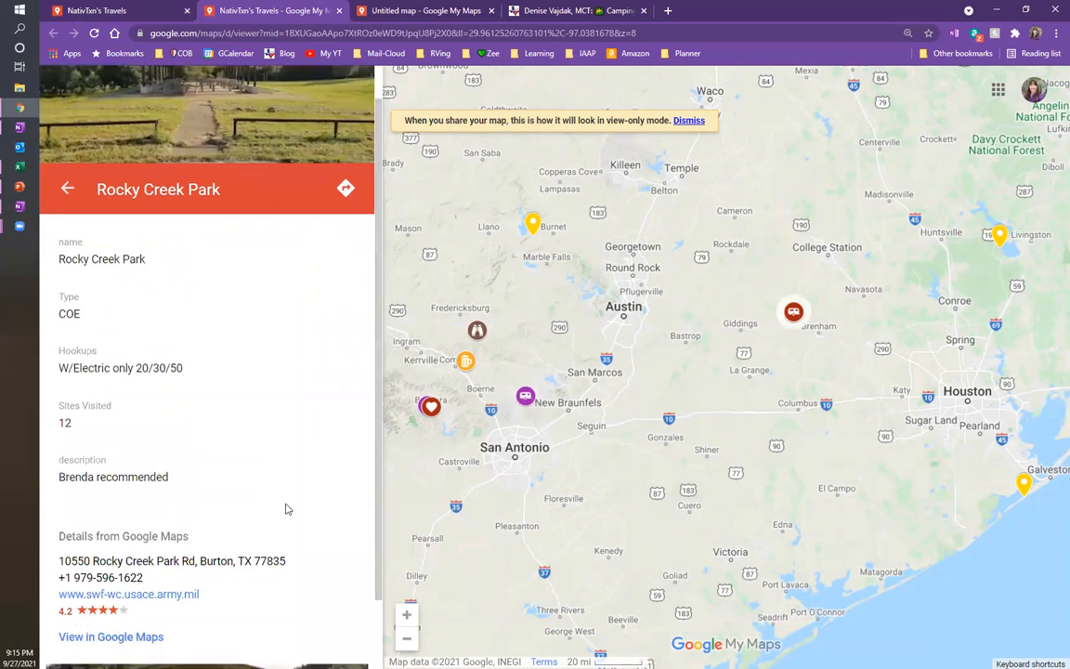
scroll(260, 262, "up", 2)
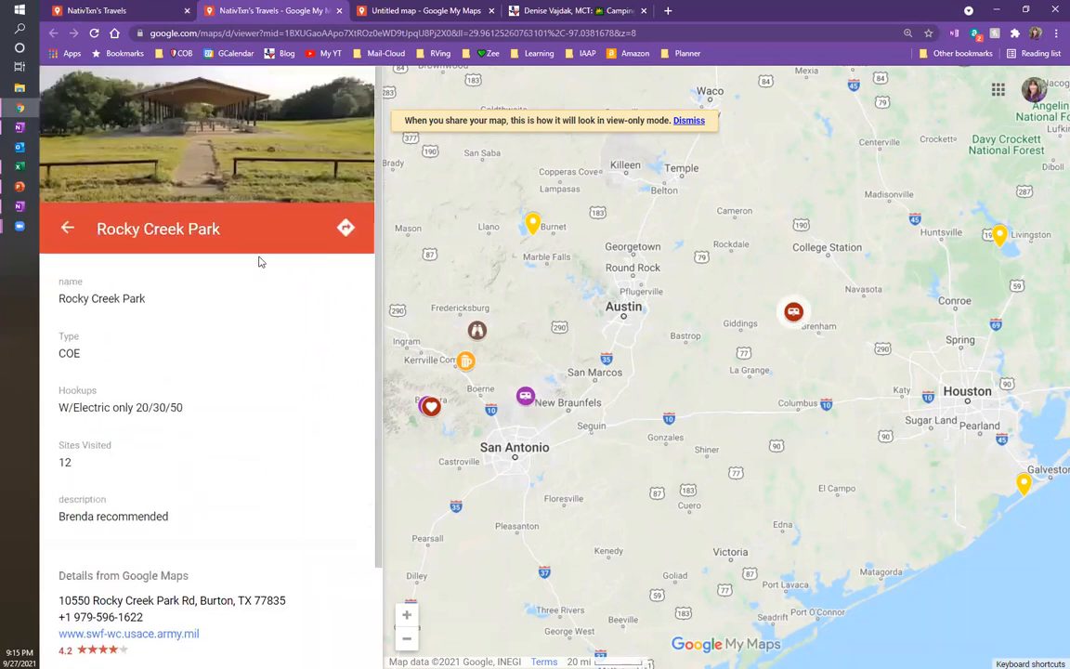
left_click(340, 11)
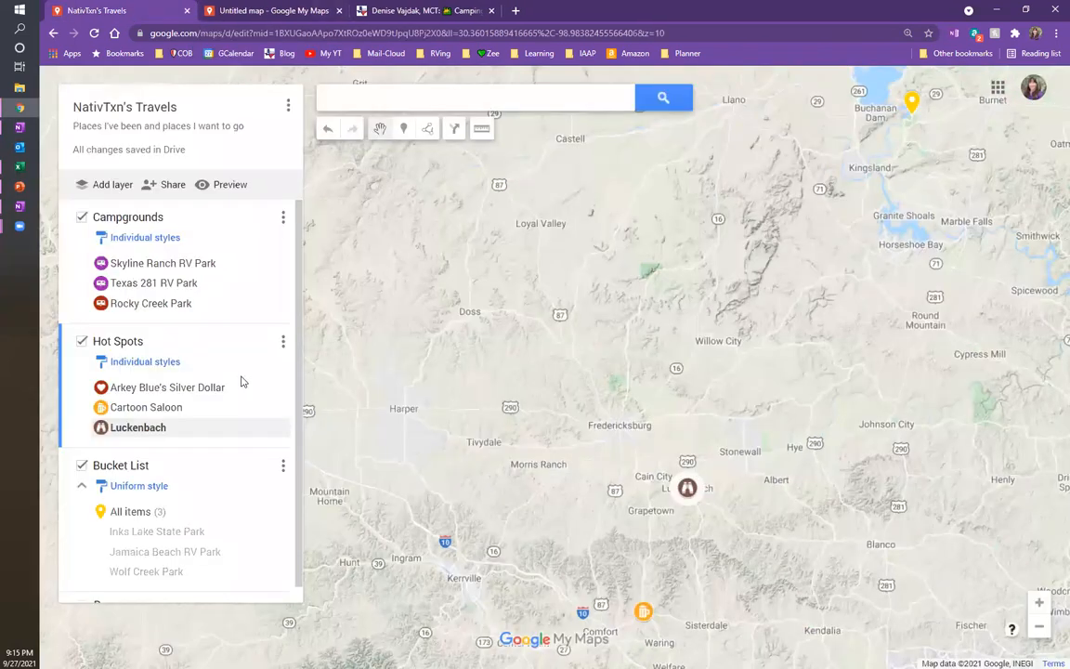
Start adding an image to Rocky Creek Park in the Campgrounds layer and browse the albums in your own photos.
left_click(148, 313)
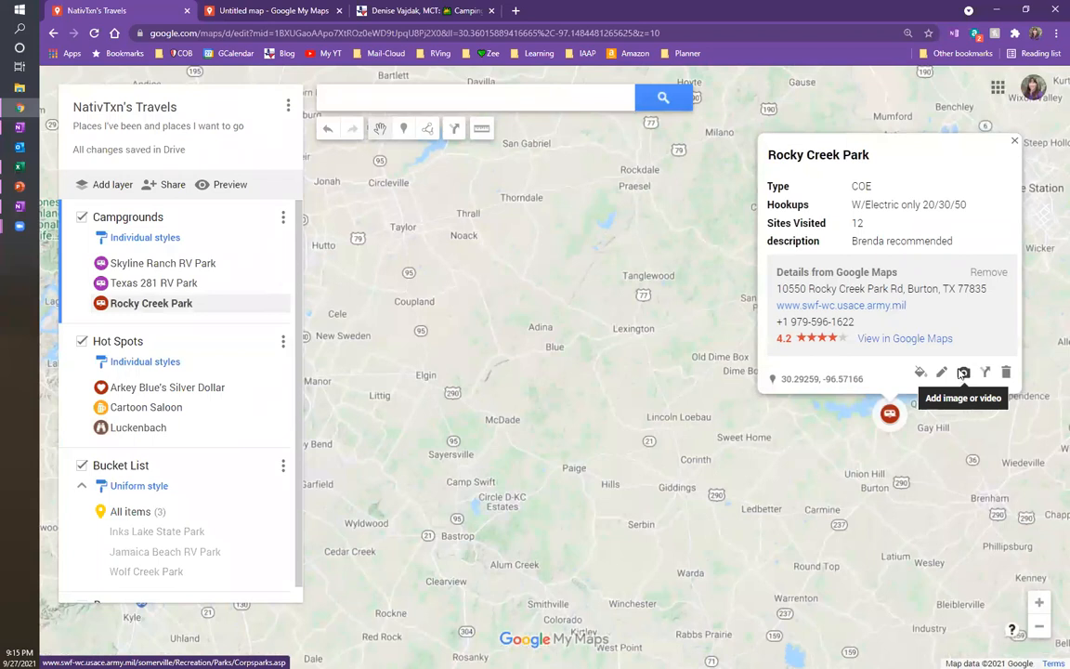
left_click(963, 373)
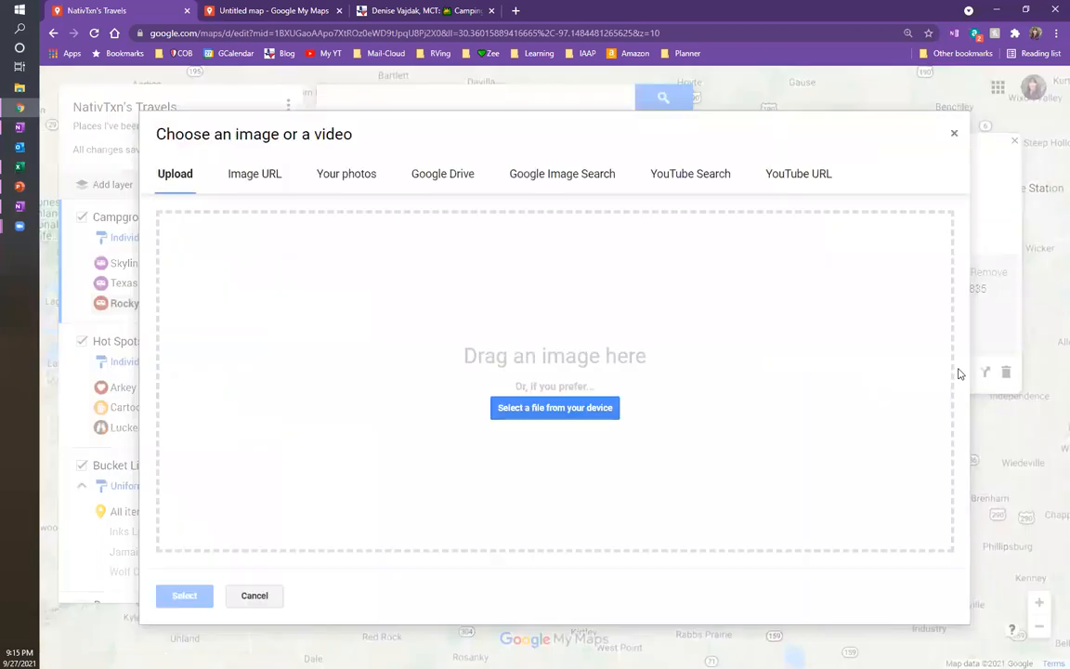
left_click(344, 186)
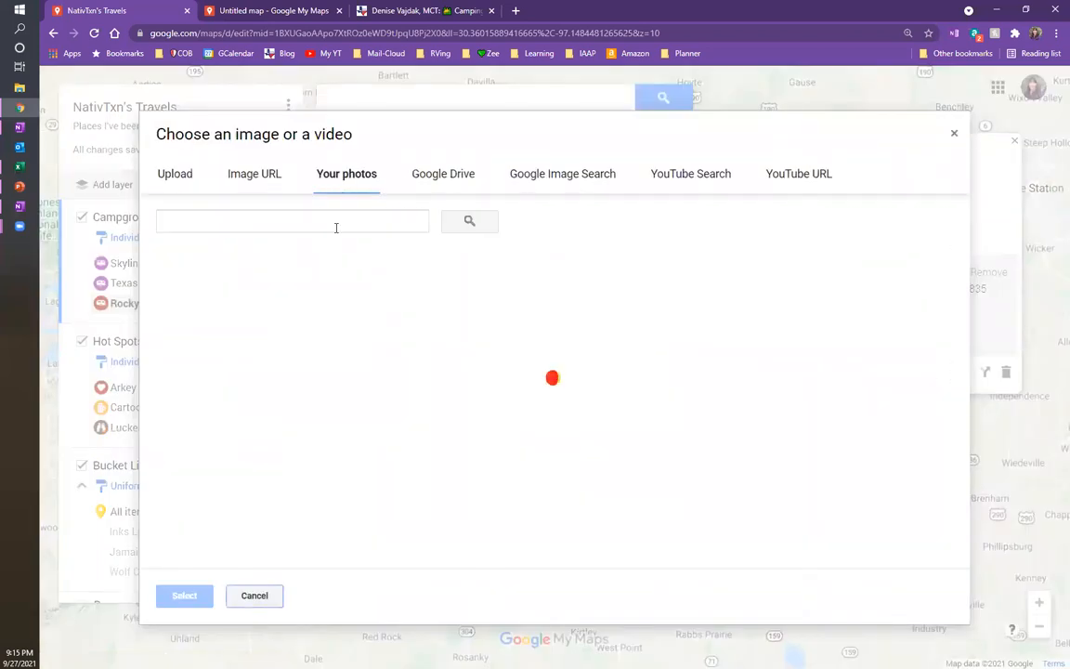
scroll(784, 449, "down", 2)
scroll(785, 450, "down", 3)
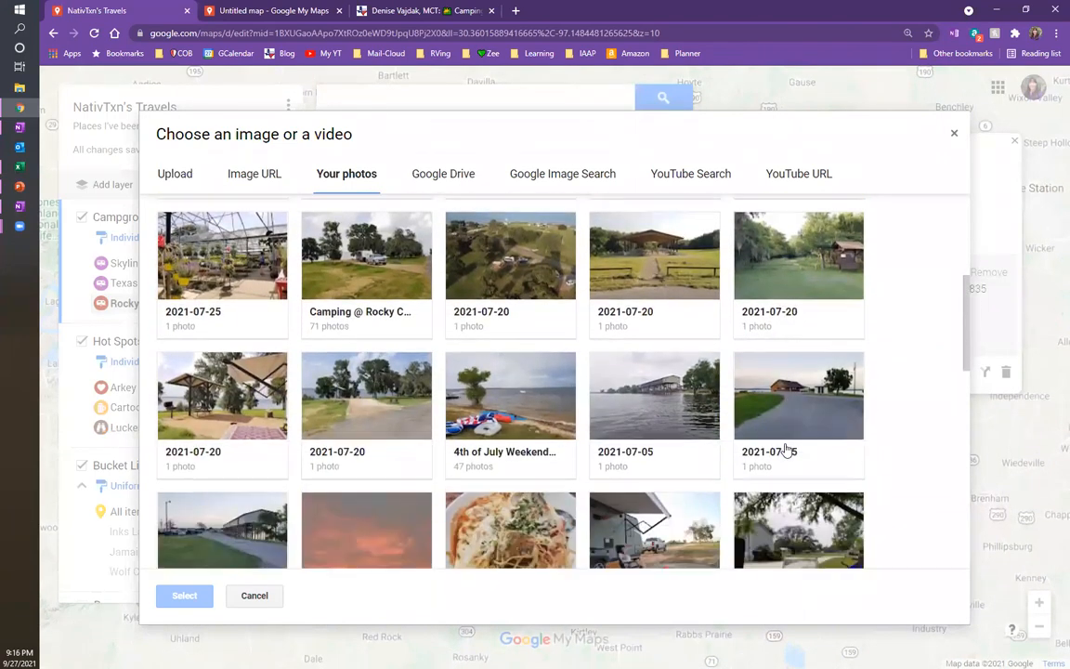
Choose the picnic shelter and awning photo from its 2021-07-20 album for Rocky Creek Park, save the place and close its details.
left_click(199, 362)
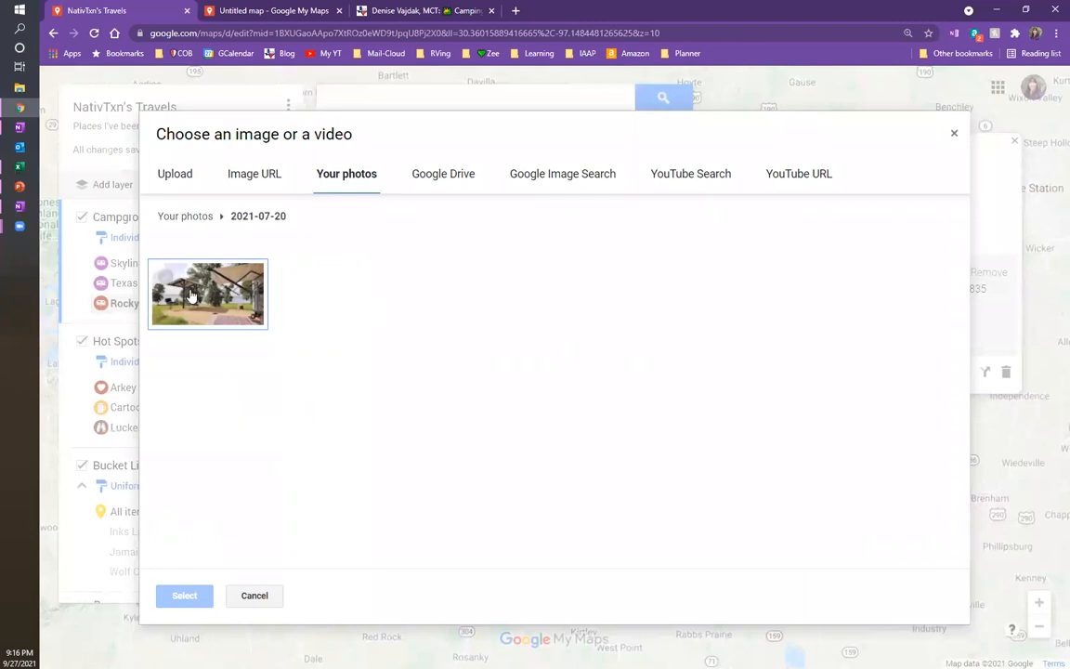
left_click(190, 296)
left_click(184, 595)
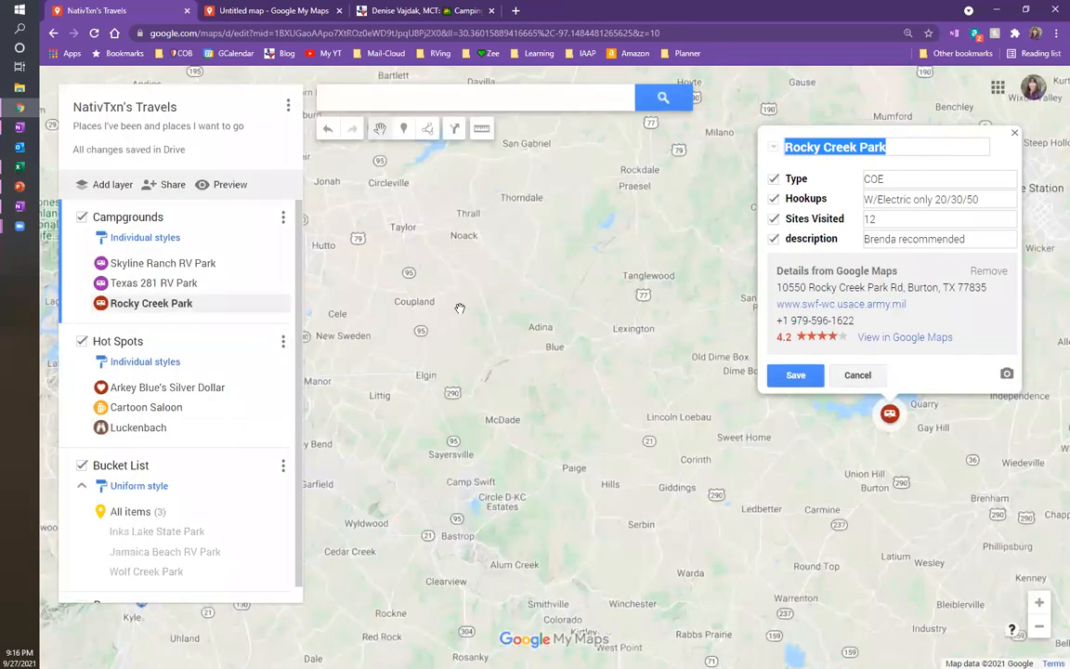
left_click(795, 375)
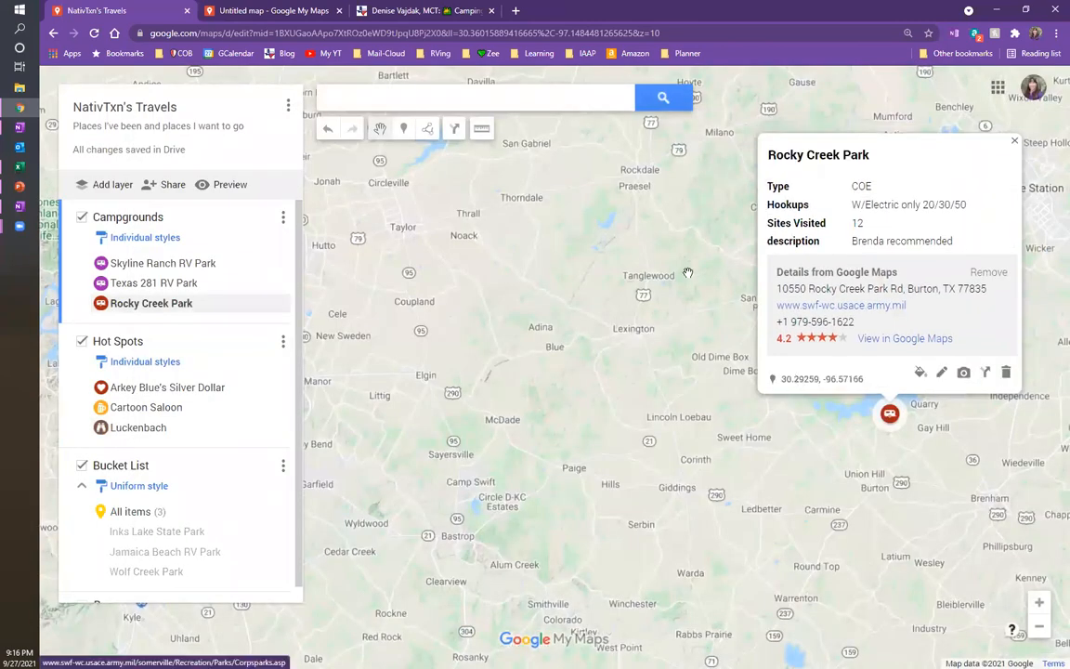
left_click(543, 221)
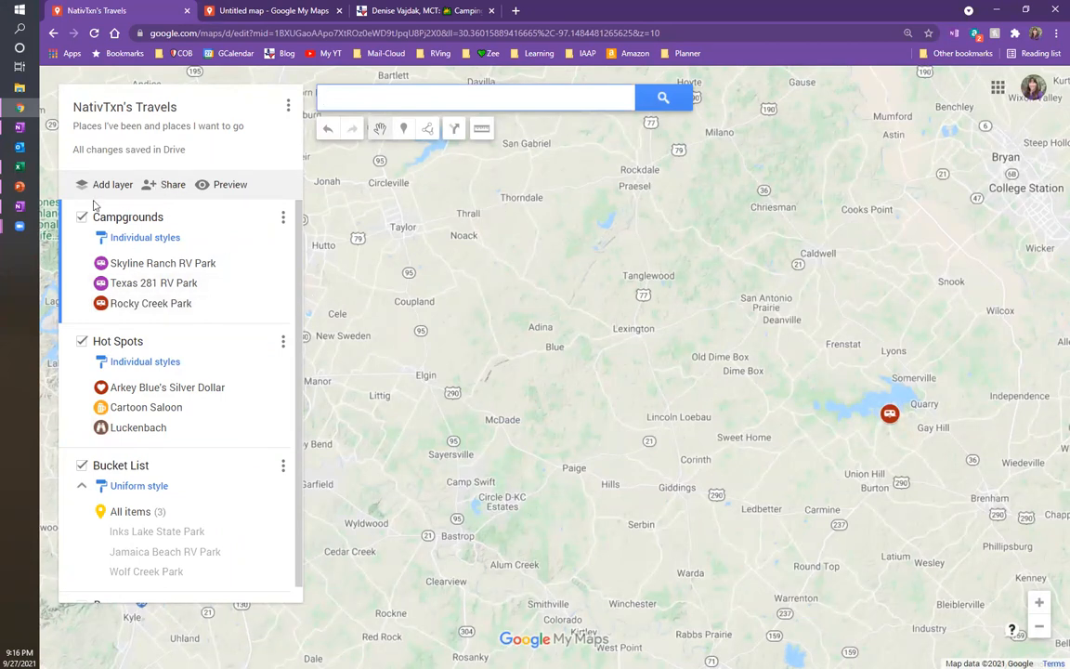
Share the map so anyone with the link can view it and others can find it online, and copy the link.
left_click(170, 186)
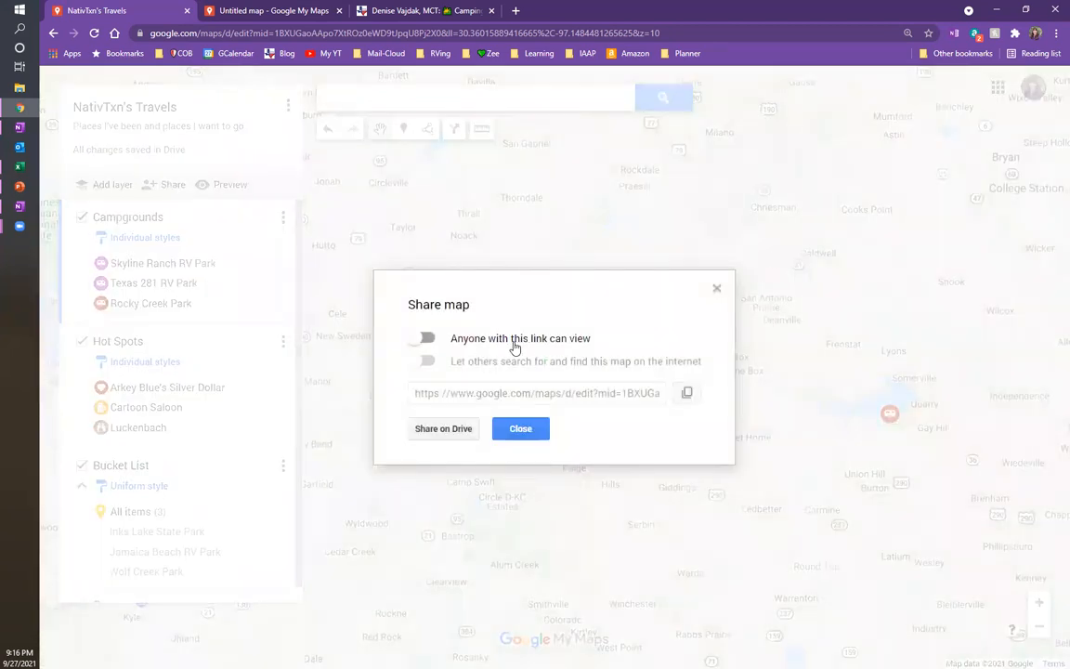
left_click(425, 340)
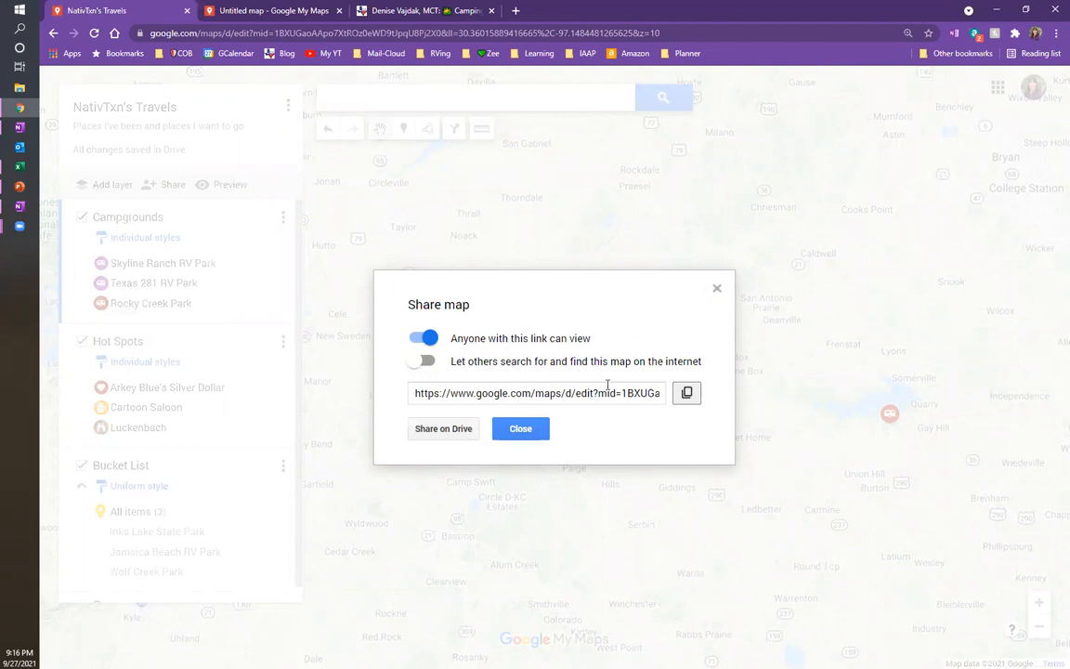
left_click(426, 363)
left_click(688, 392)
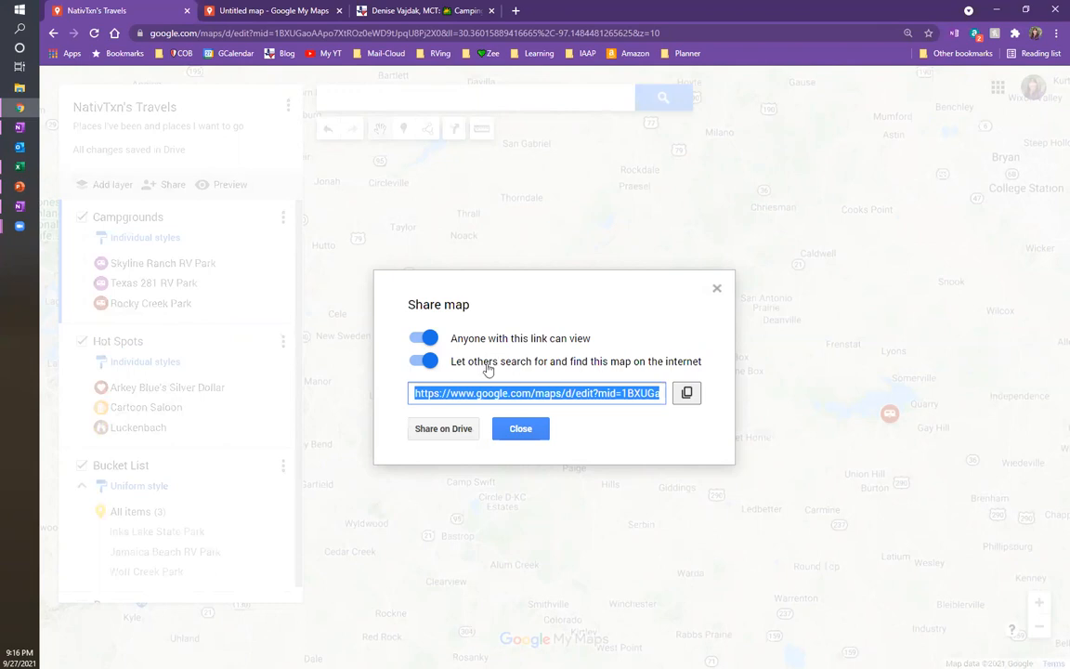
Open the map's Drive sharing settings, add your work e-mail as a recipient, and check the available access roles, keeping Editor.
left_click(444, 429)
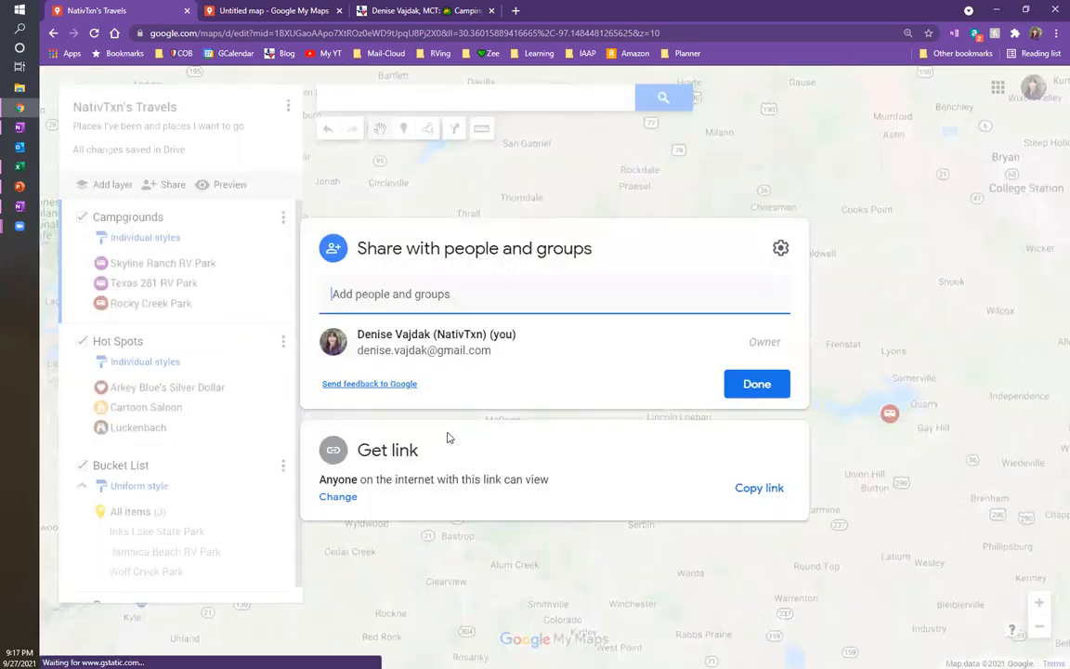
left_click(406, 294)
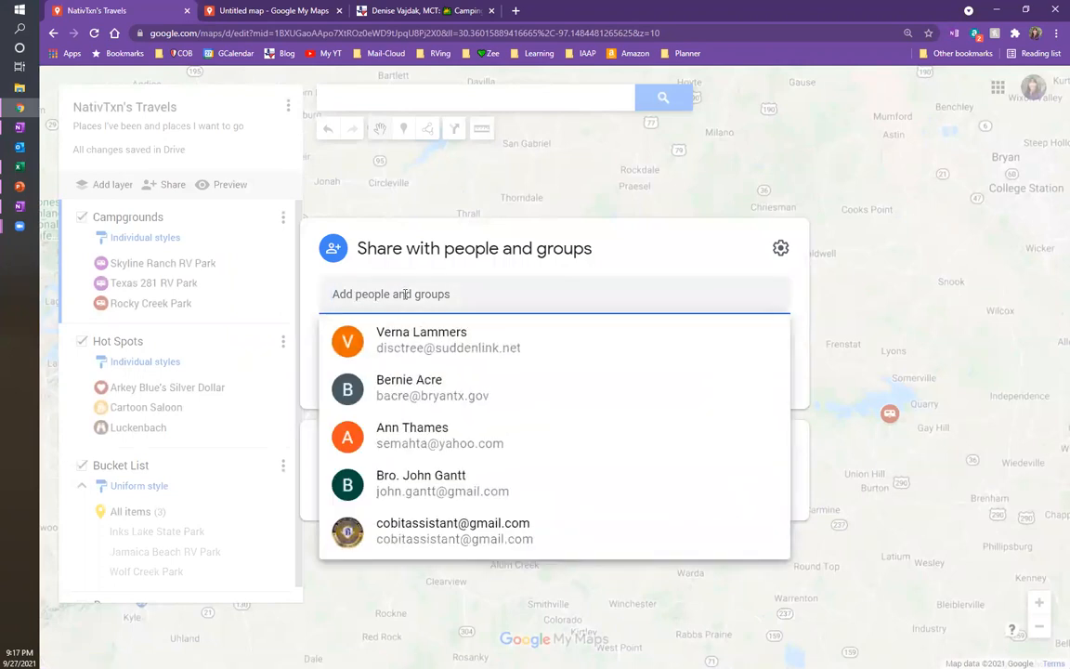
type("dva")
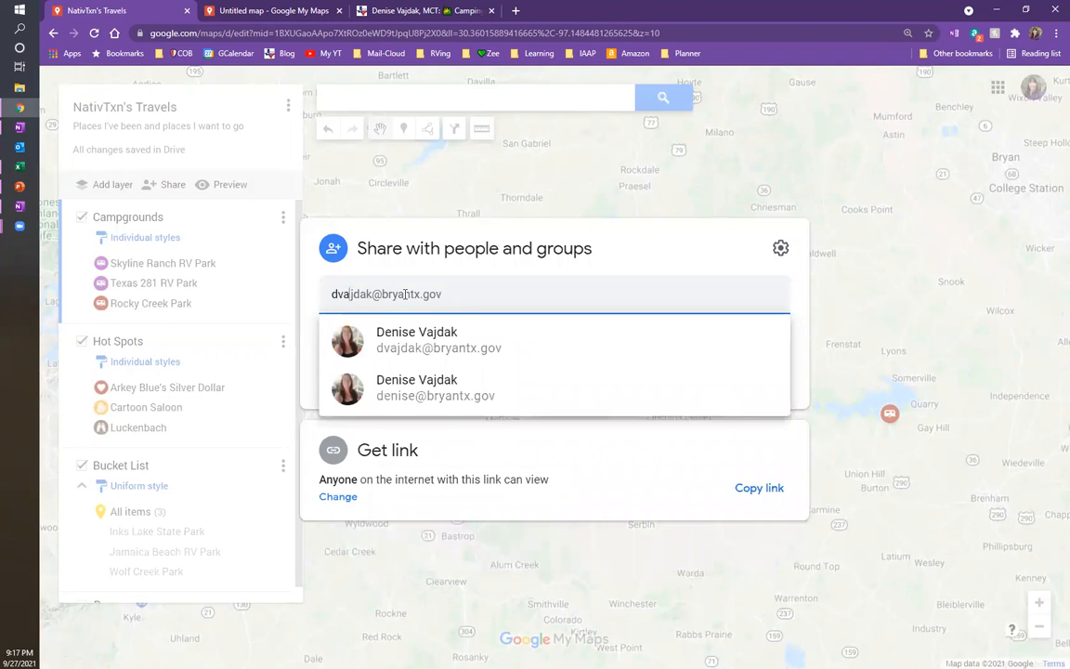
left_click(442, 344)
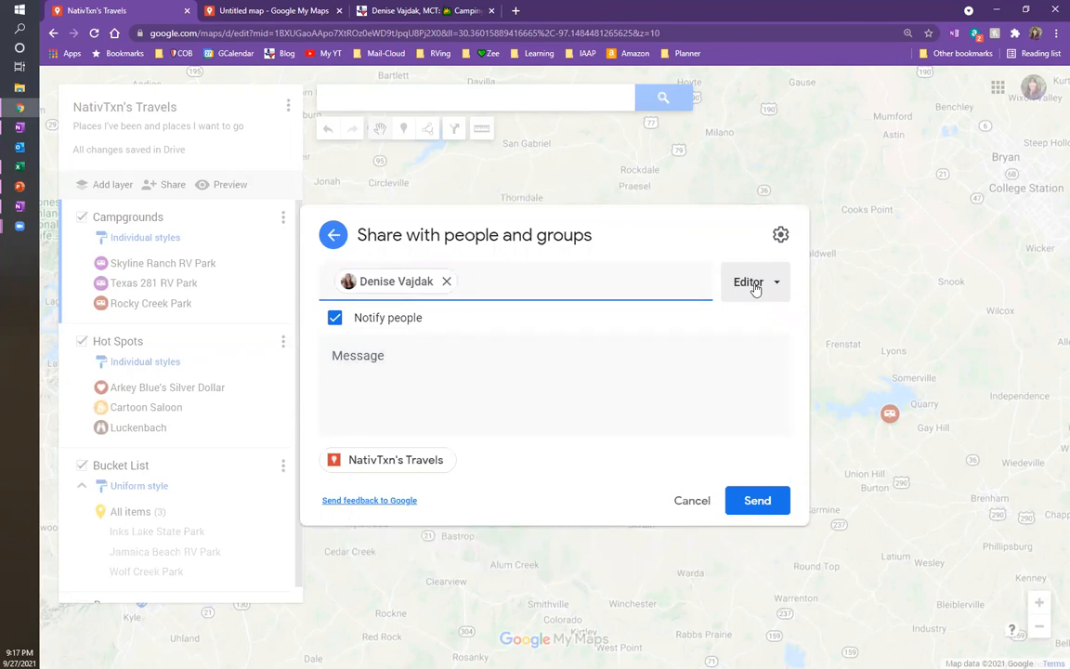
left_click(755, 286)
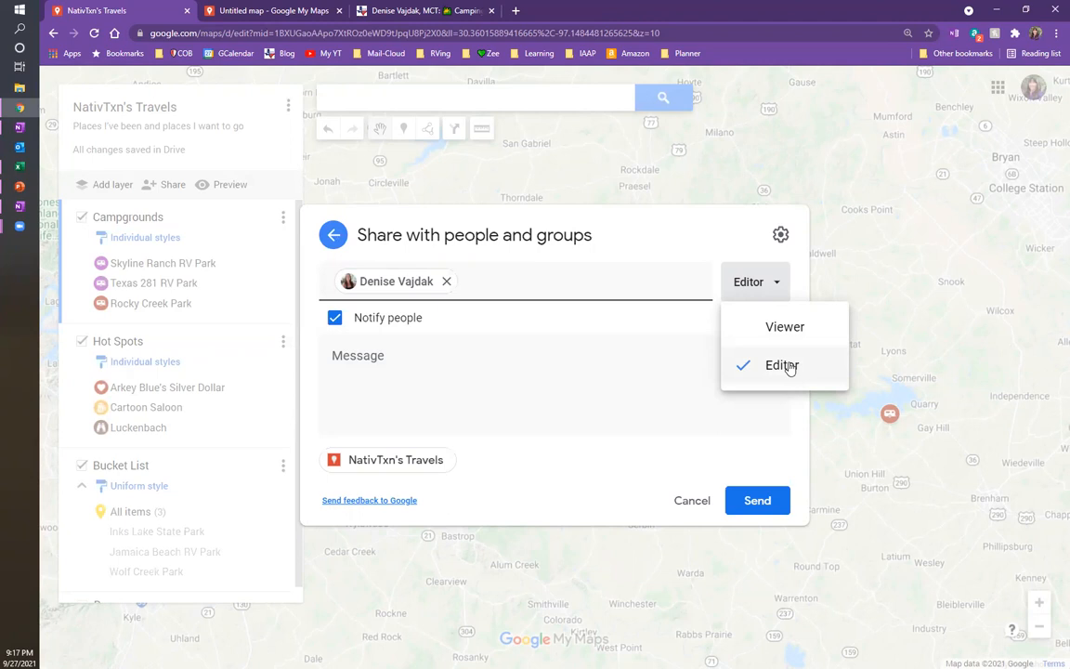
Try to send the invitation with the message "Here's the map for next weekend", and remove the recipient.
left_click(393, 379)
type("Here's the map for ")
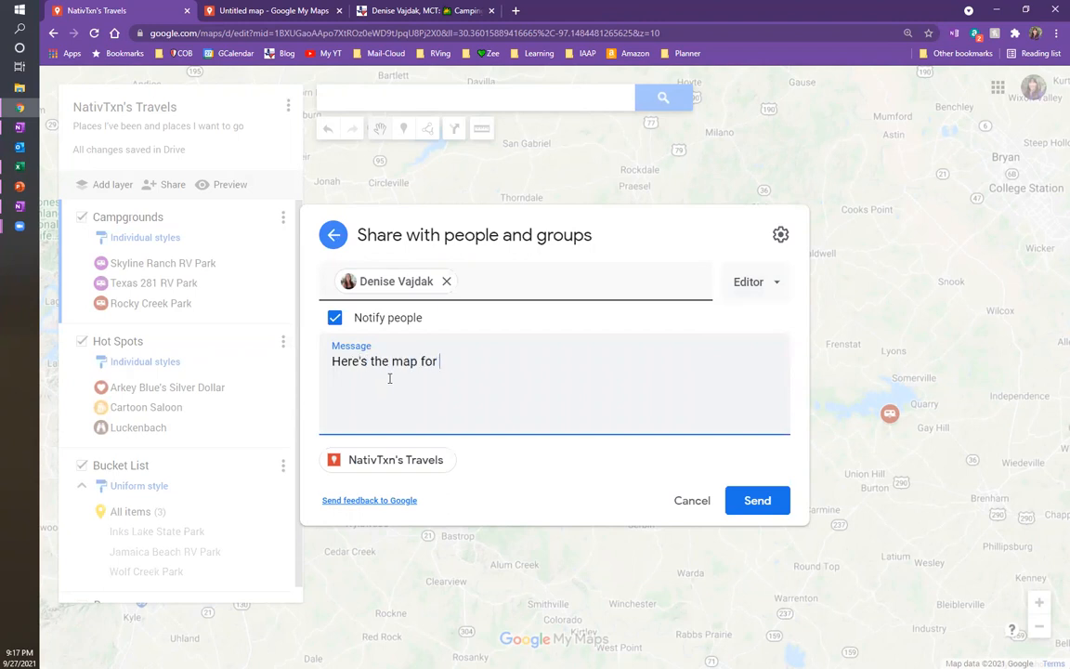
type("next weekend")
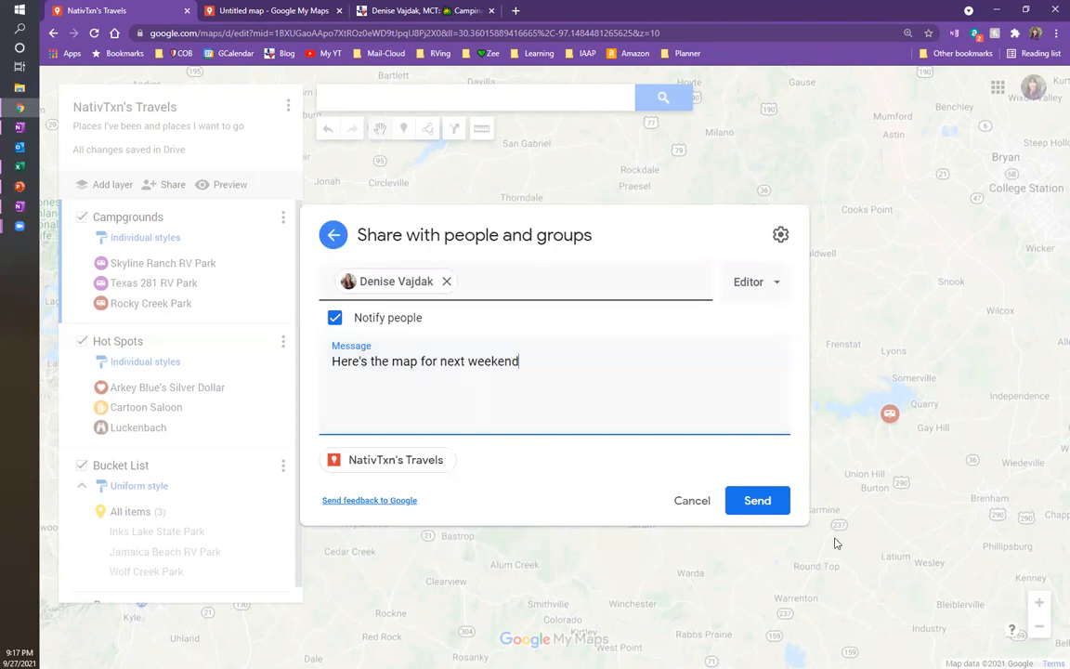
left_click(757, 502)
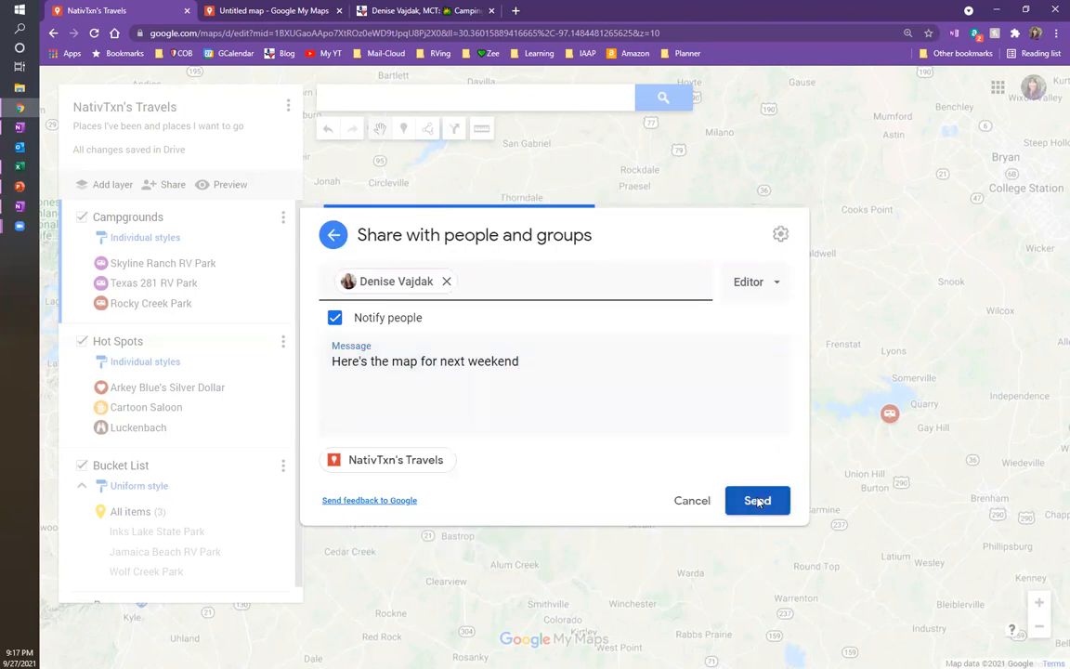
left_click(668, 411)
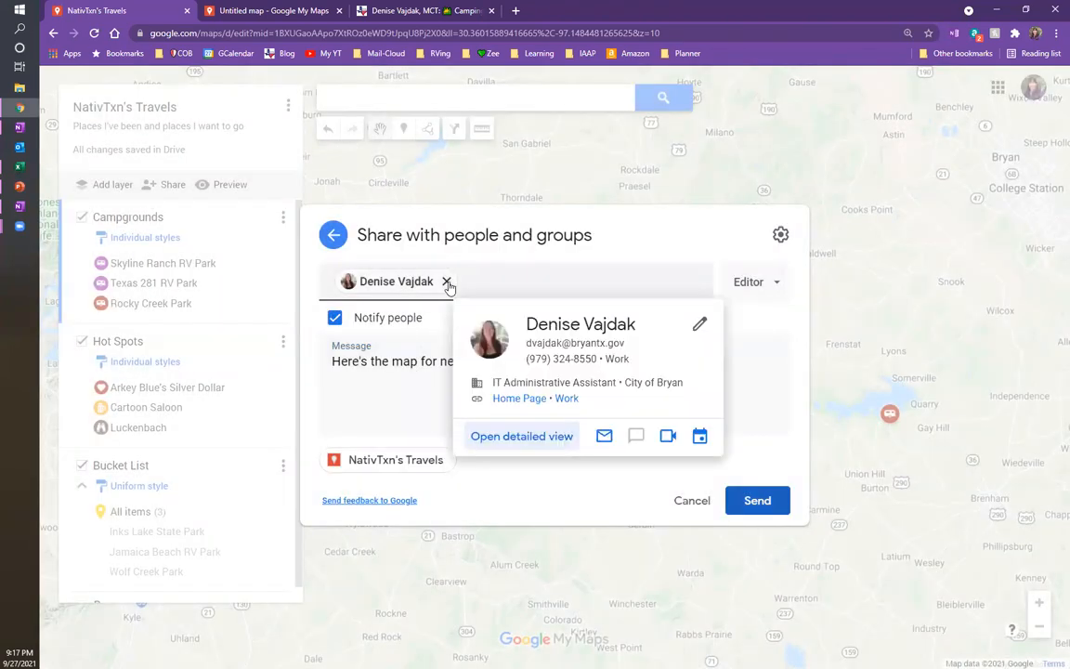
left_click(447, 283)
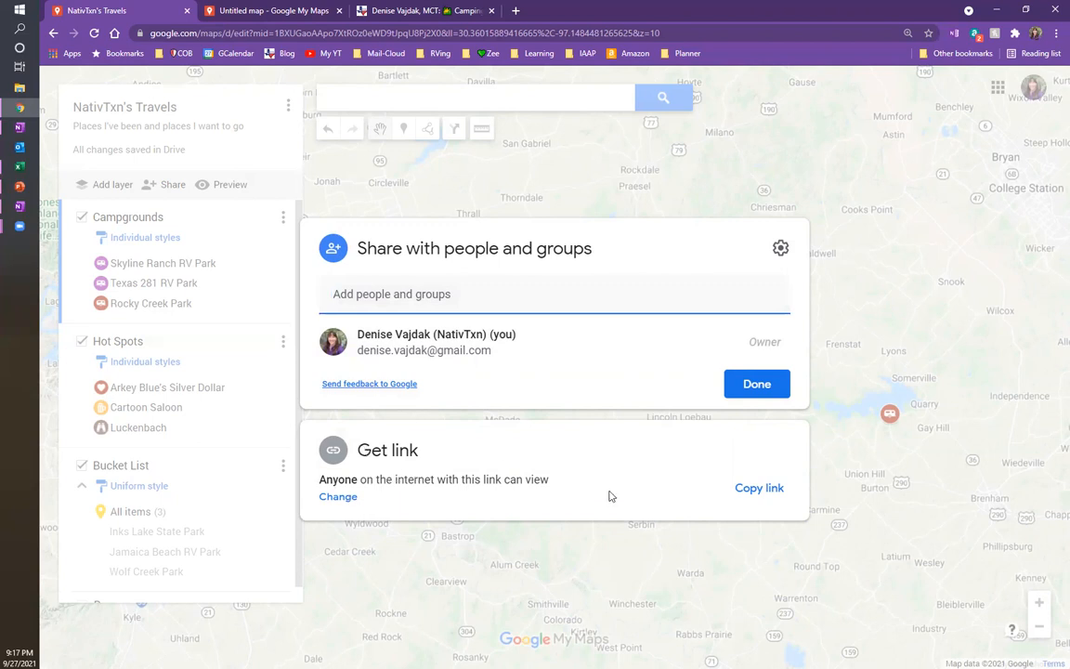
Review the Viewer and Editor access options for the map's general link and close the sharing settings.
left_click(339, 497)
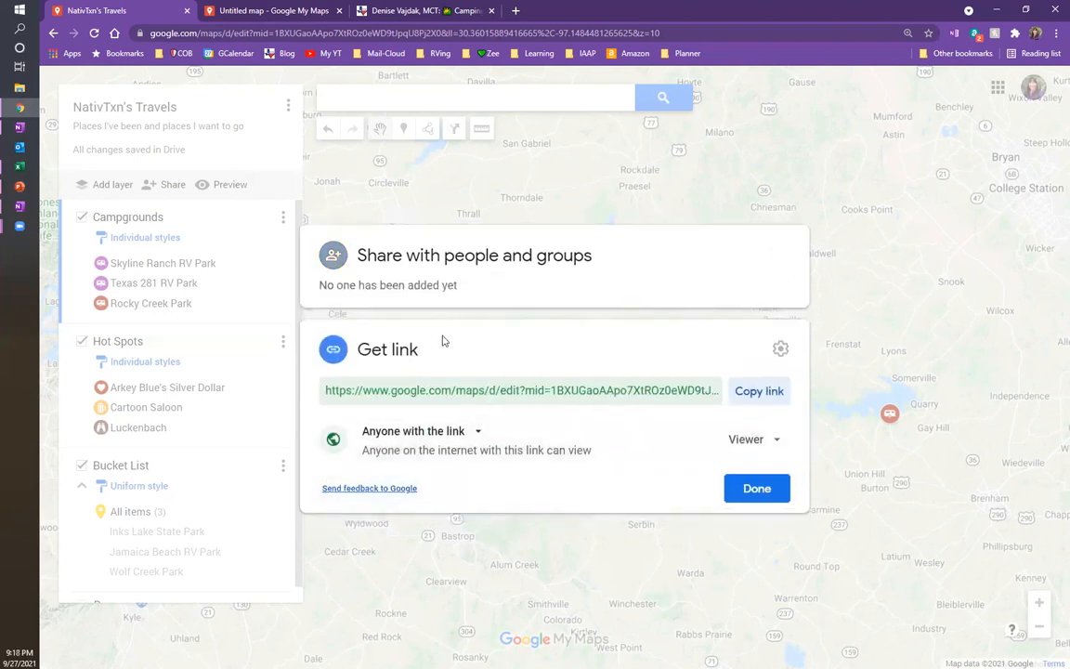
left_click(753, 440)
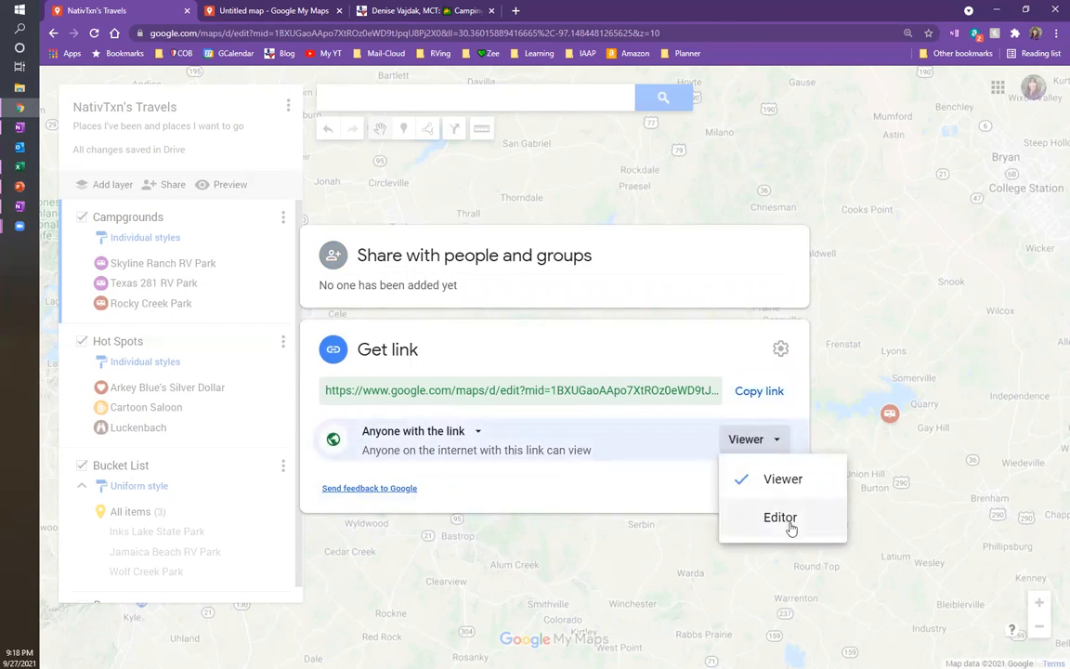
left_click(835, 183)
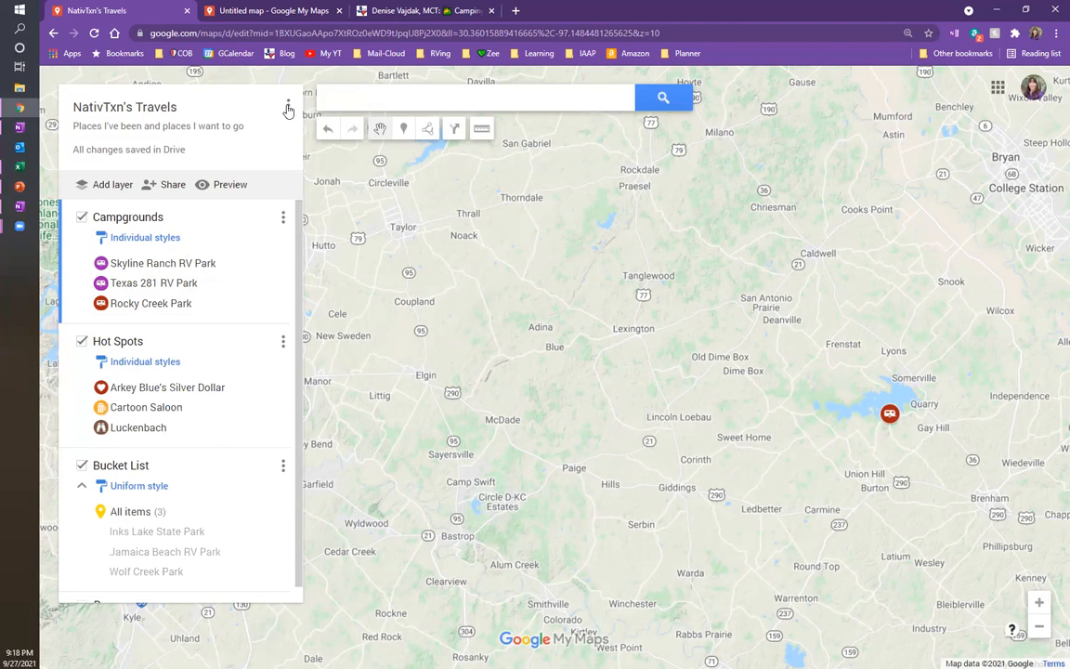
Display the HTML code for embedding the travel map on a website and close it.
left_click(283, 218)
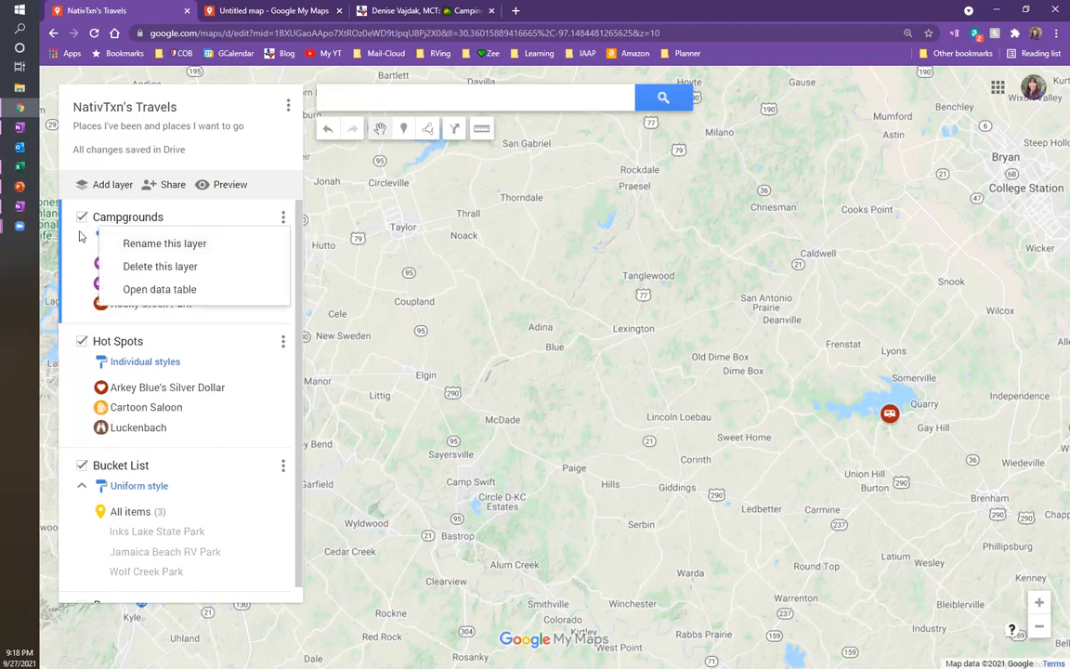
left_click(261, 103)
left_click(288, 108)
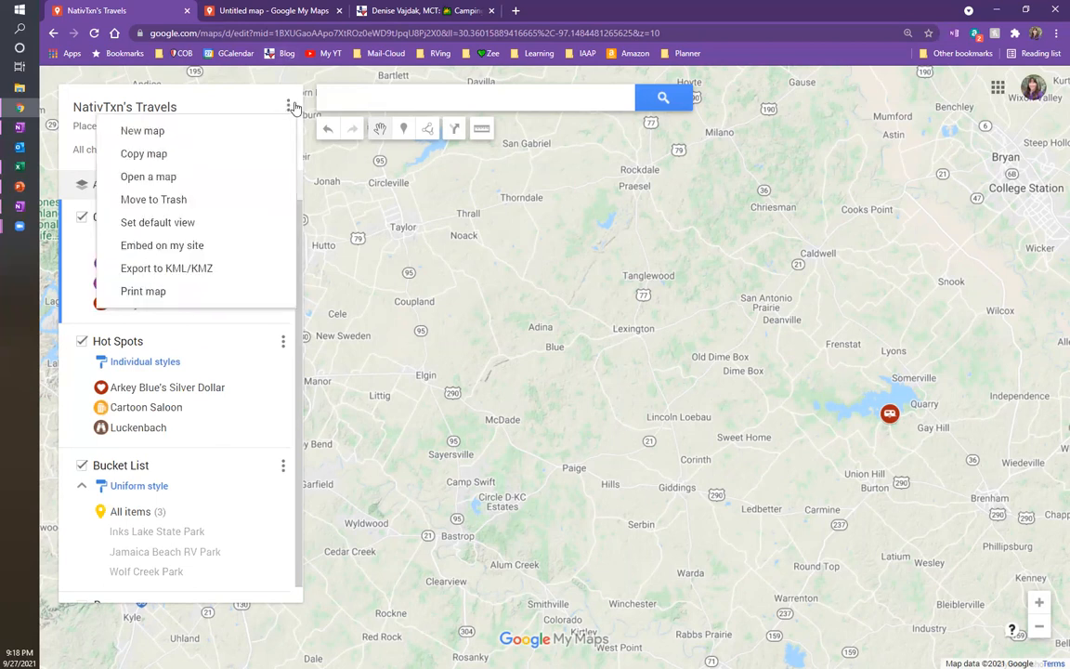
left_click(162, 245)
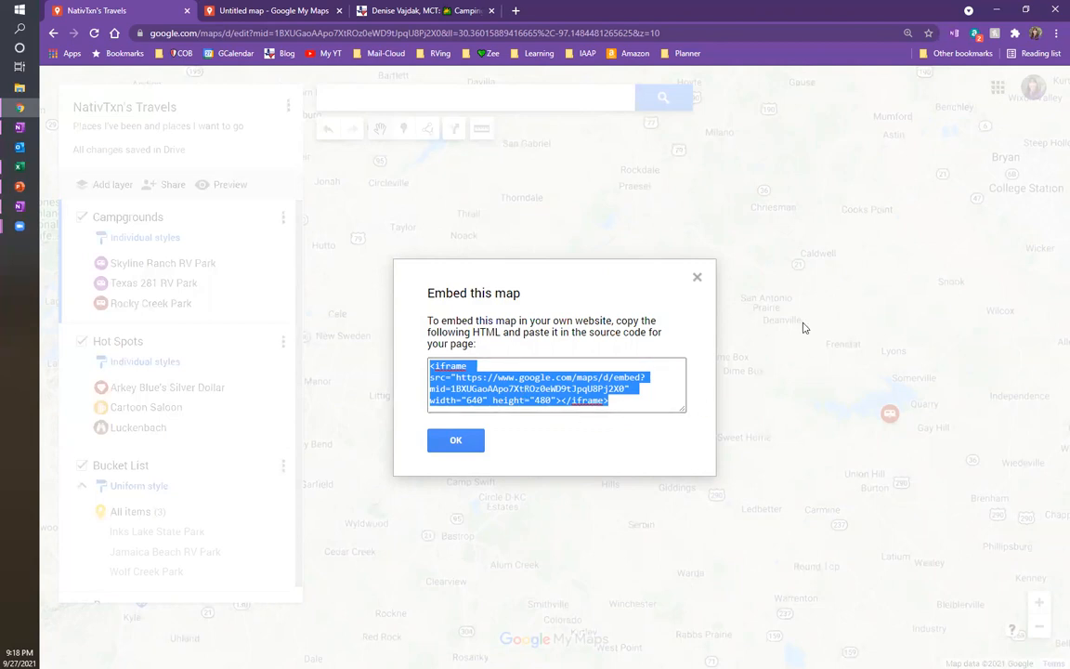
left_click(456, 448)
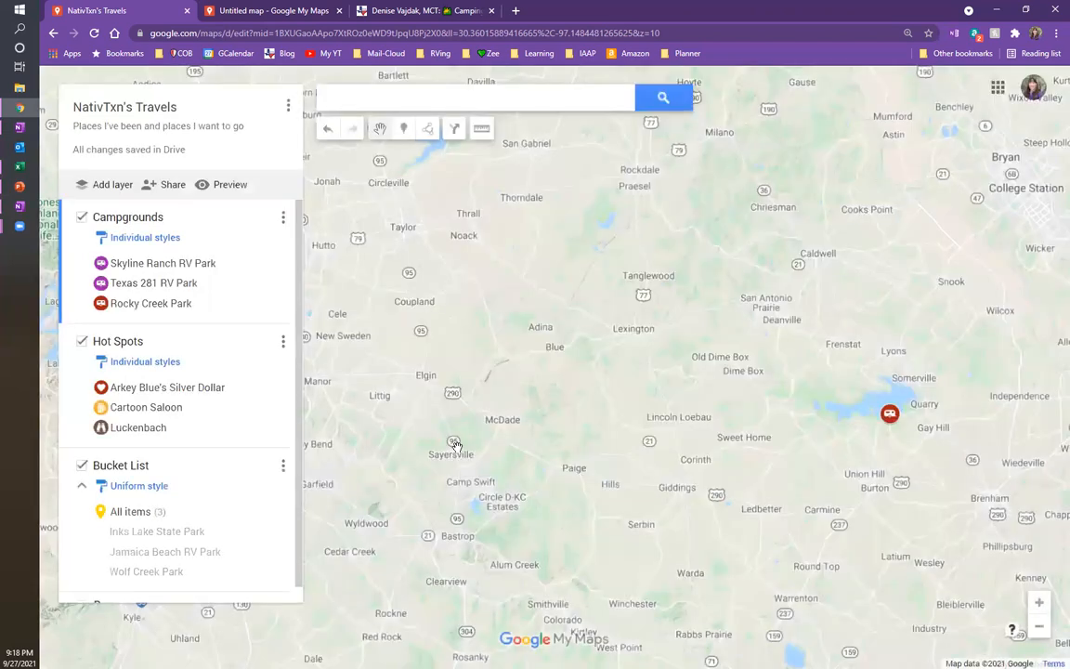
Switch to the blog's Camping page and examine its embedded Camping Adventures map and legend.
left_click(367, 12)
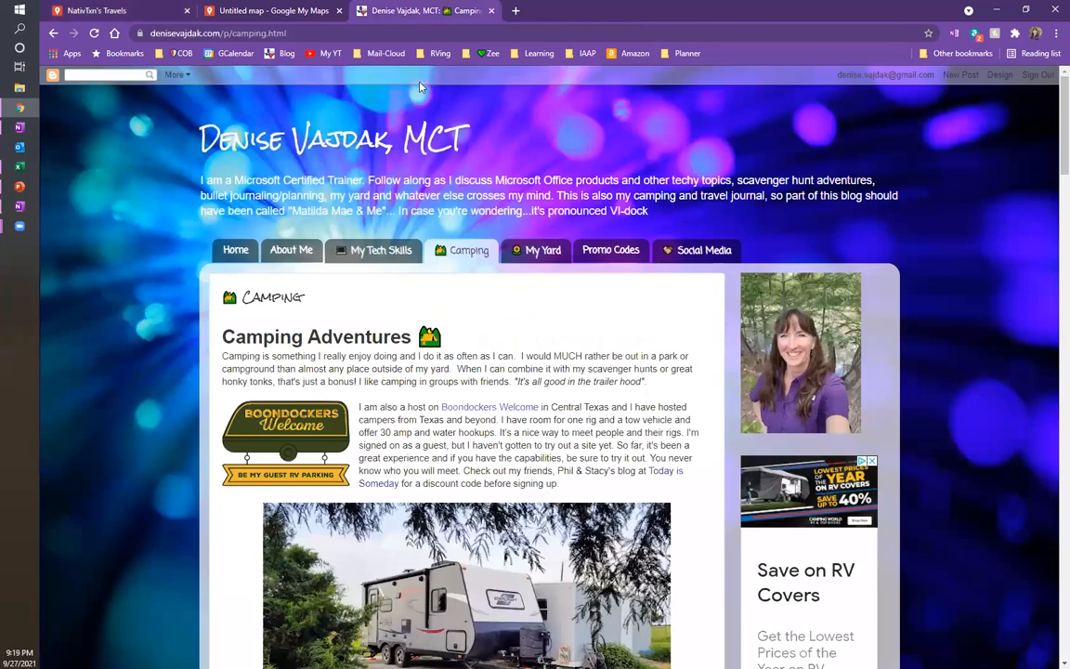
scroll(569, 382, "down", 1)
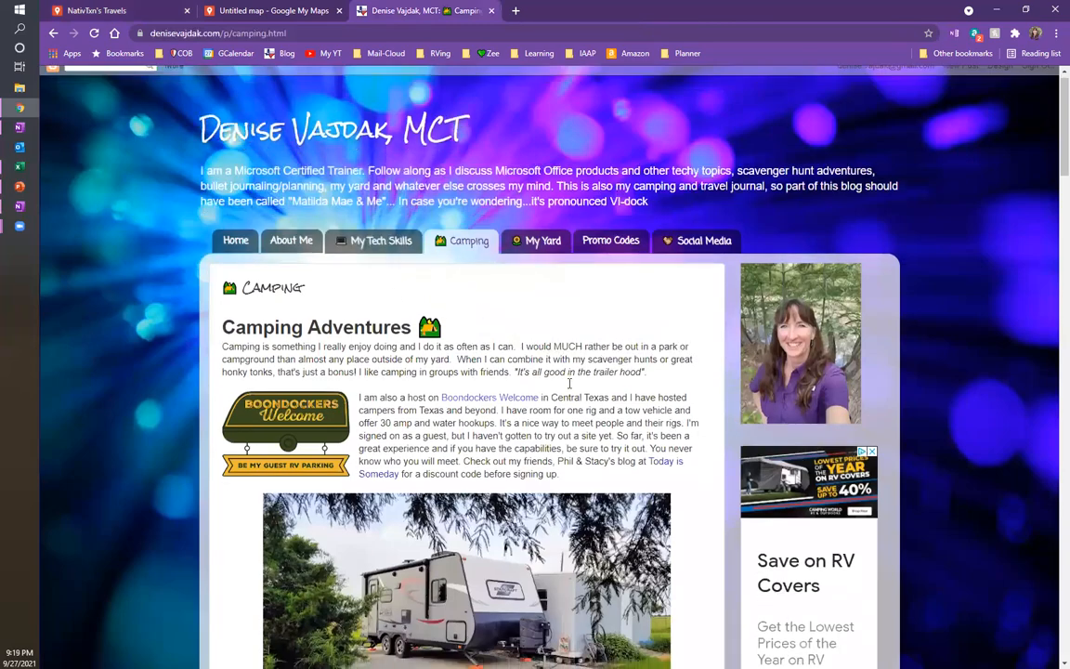
scroll(570, 383, "down", 15)
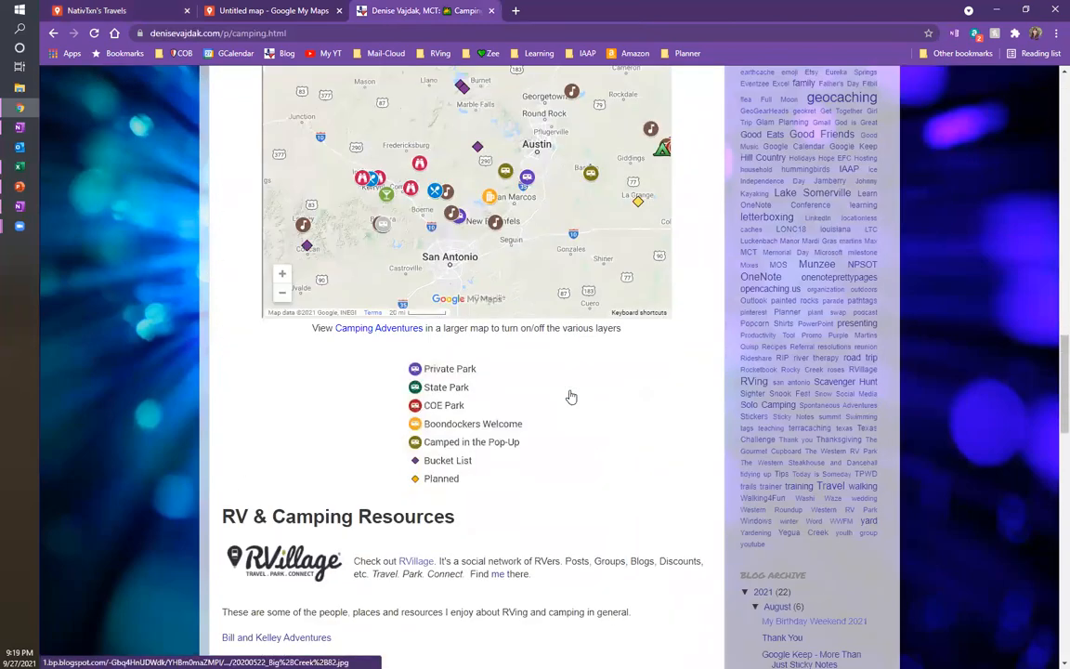
scroll(578, 402, "up", 2)
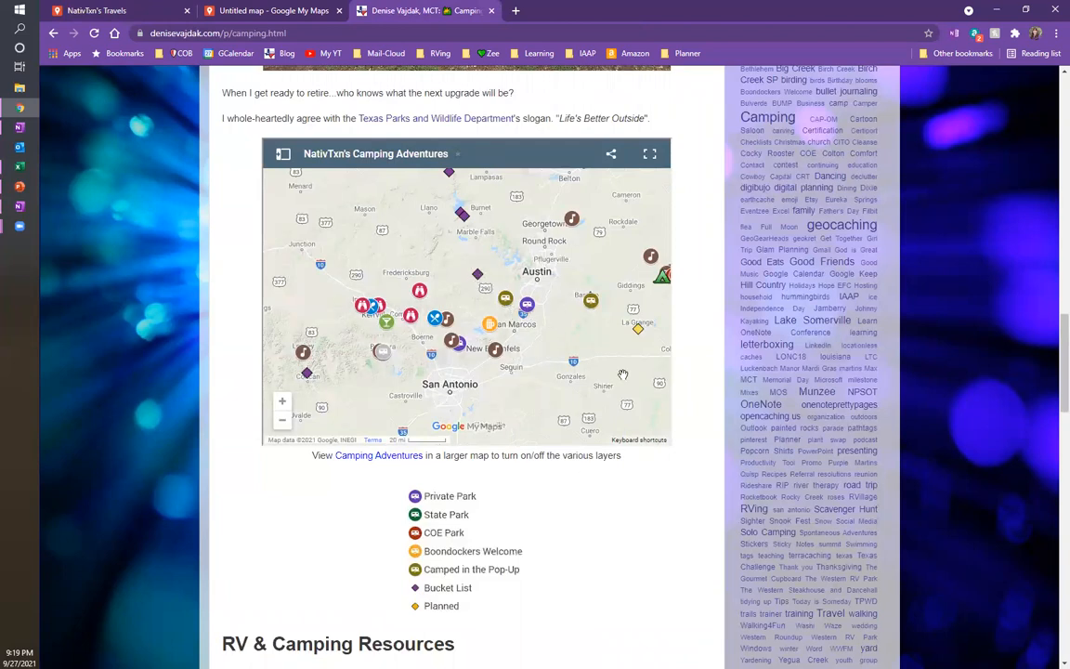
Open the larger Camping Adventures map from the blog, inspect Rocky Creek Park's details, and return to the travel map.
left_click(375, 459)
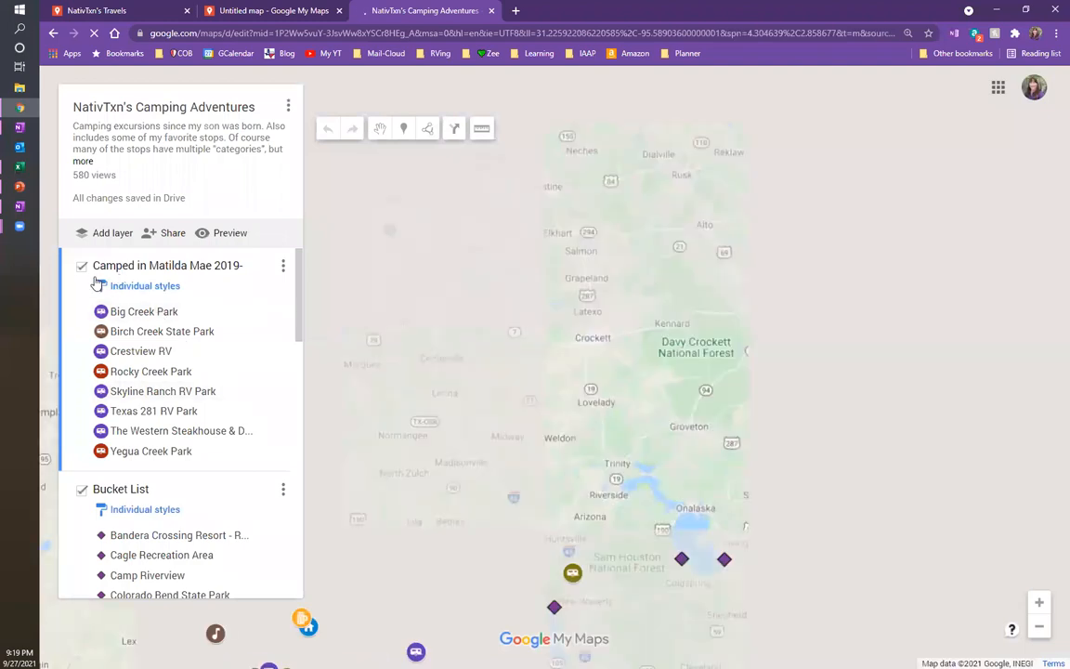
scroll(190, 414, "down", 1)
scroll(124, 370, "up", 1)
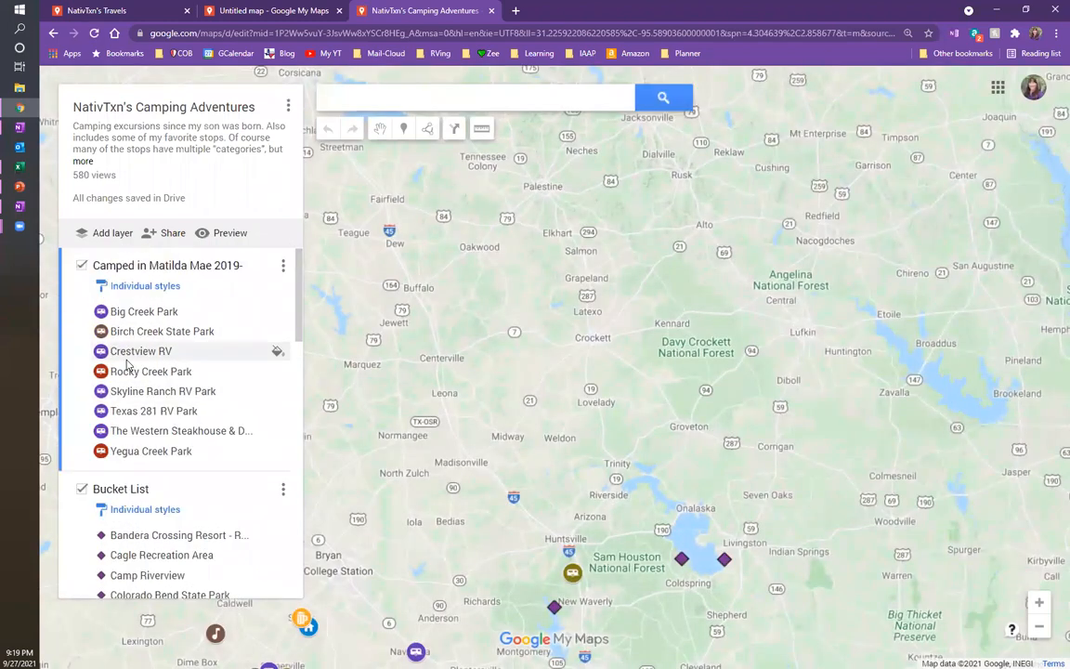
left_click(151, 371)
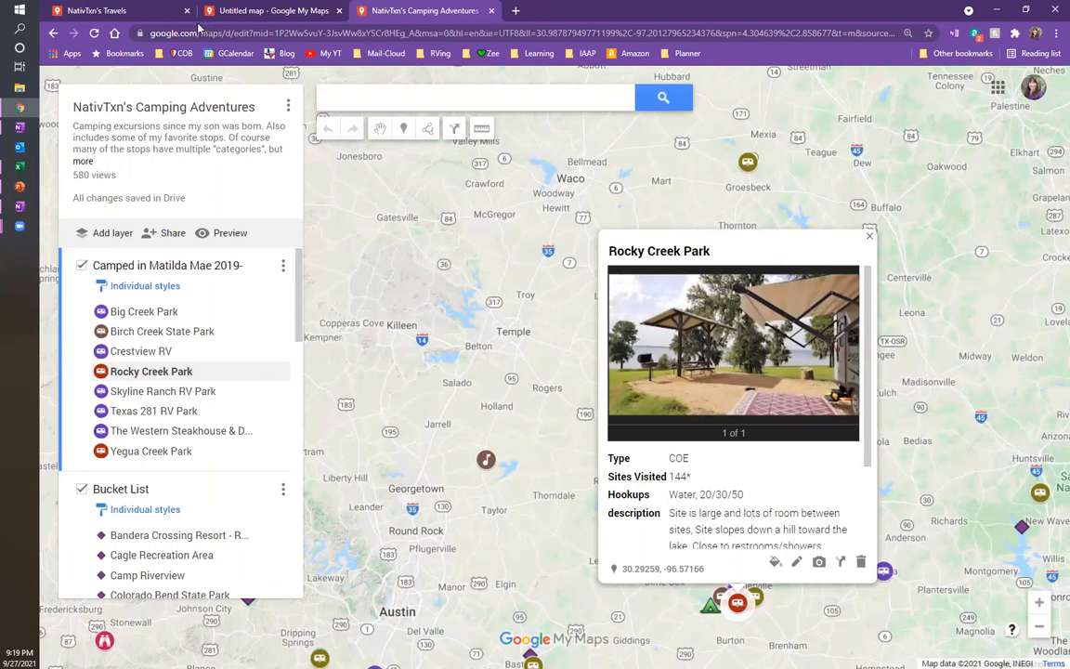
left_click(869, 236)
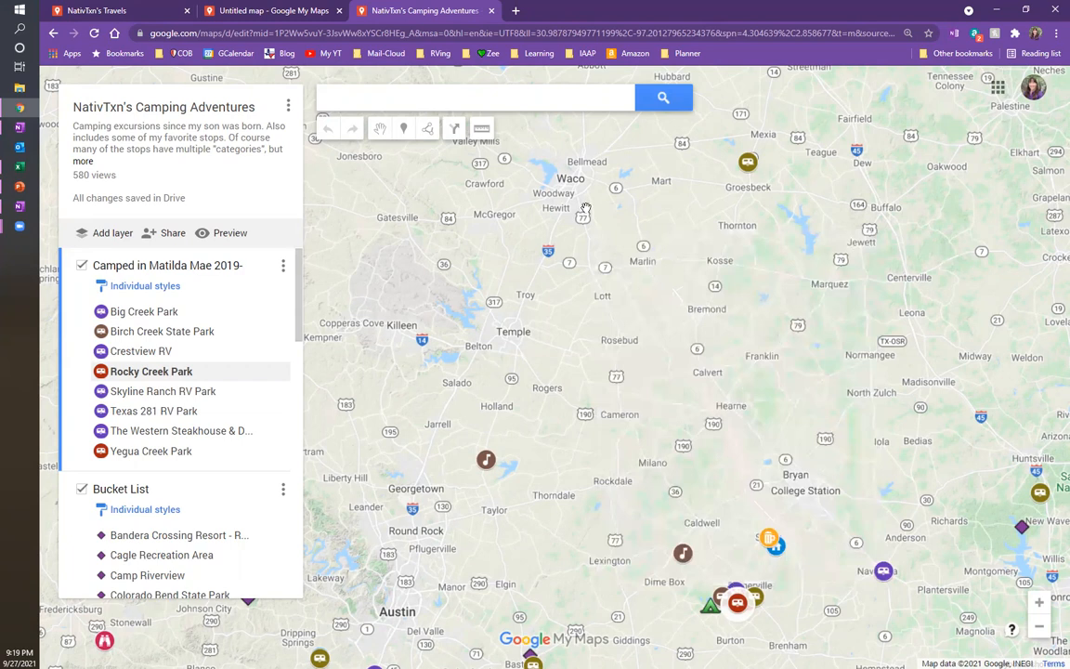
left_click(139, 12)
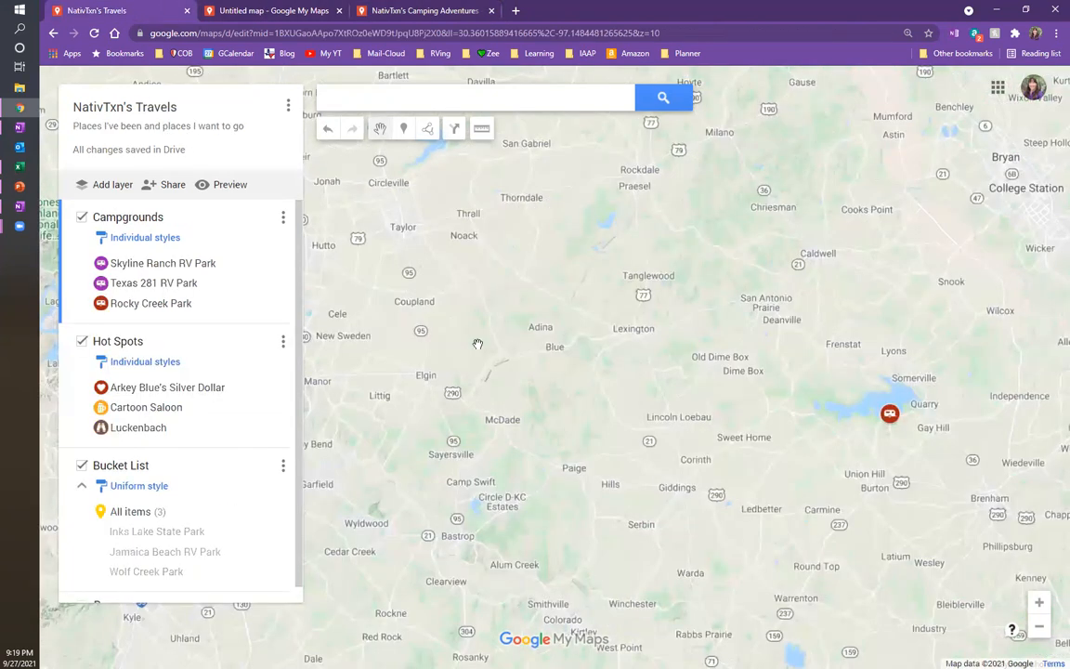